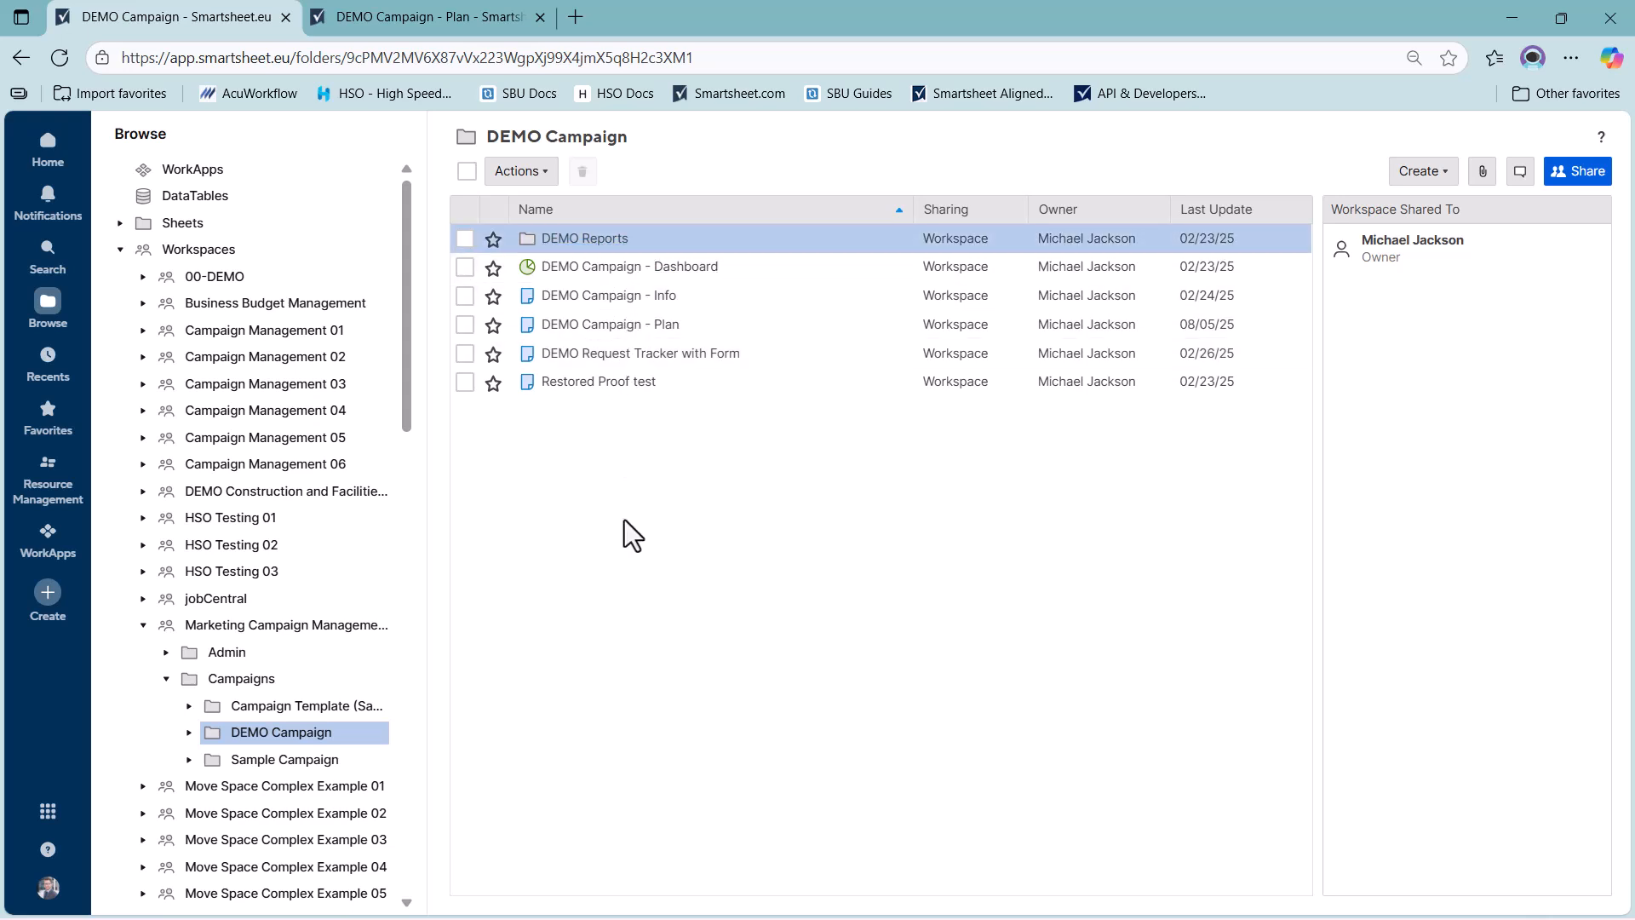
Step: Switch to the DEMO Campaign - Plan sheet and check the In Progress and Not Started summary cells under Notes
{"action": "left_click", "coordinate": [405, 12]}
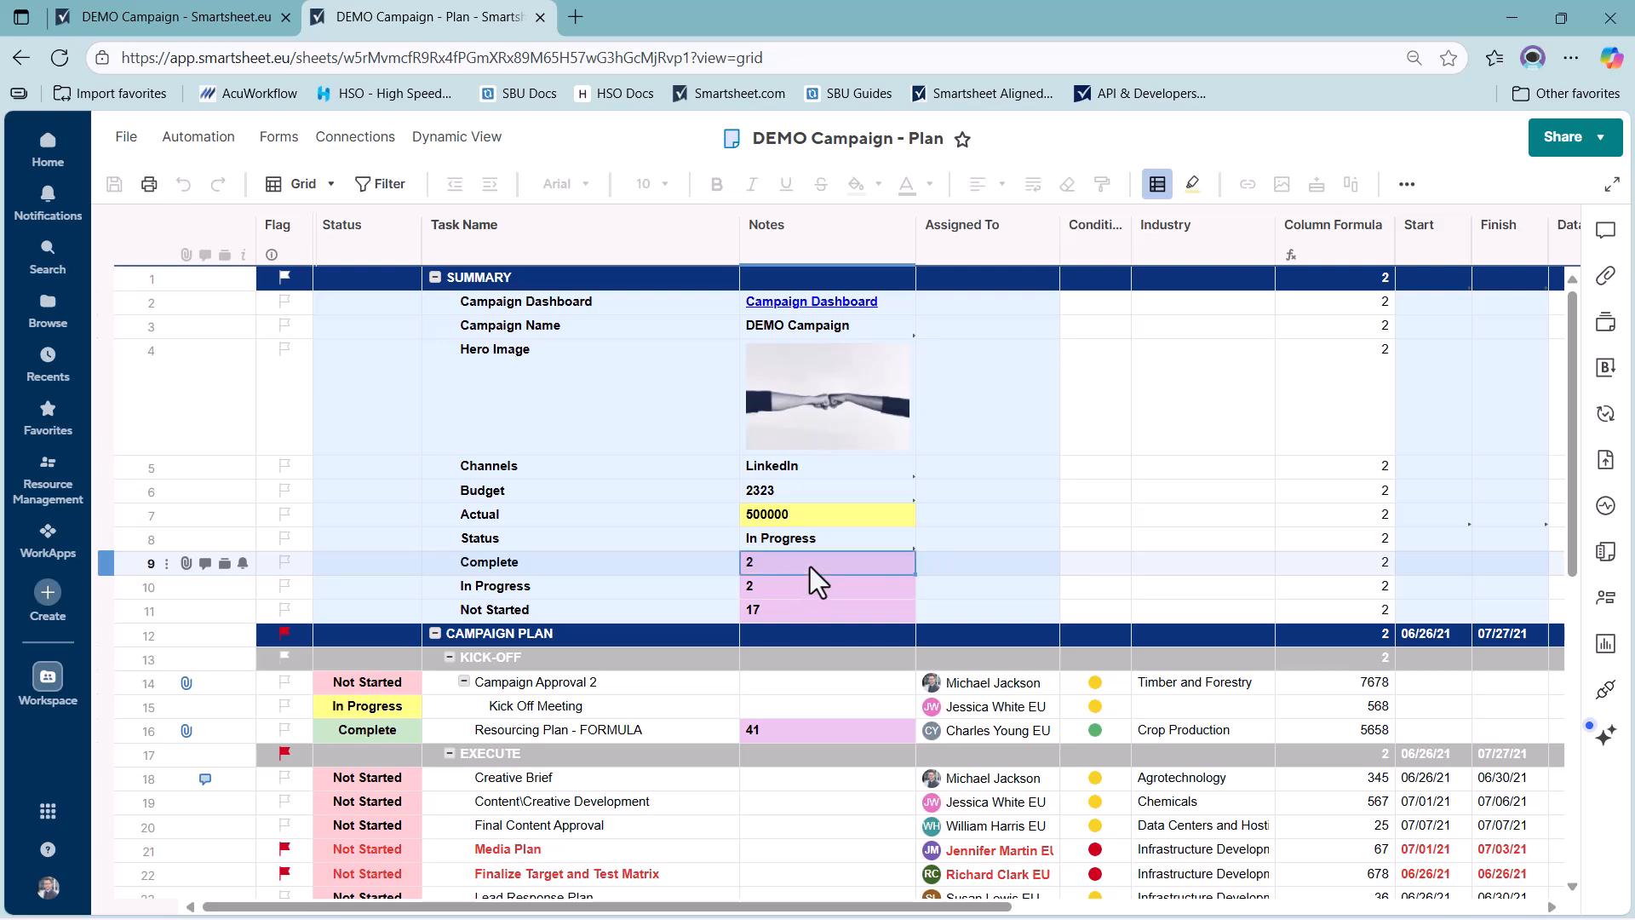
{"action": "left_click", "coordinate": [813, 587]}
{"action": "left_click", "coordinate": [818, 607]}
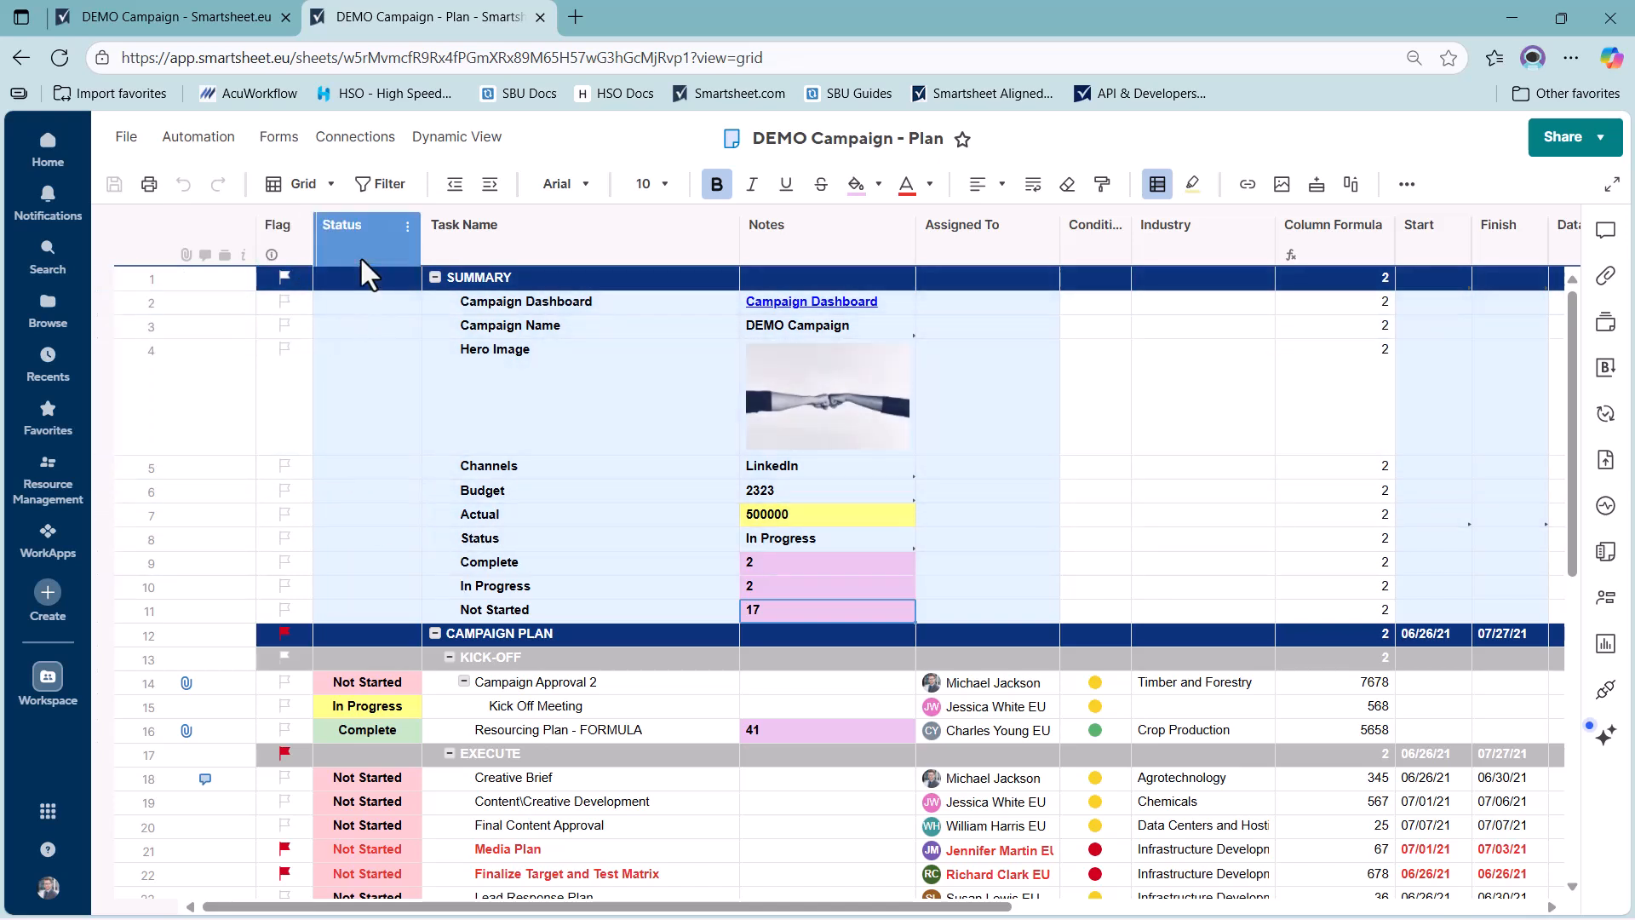
Step: View the status choices available for Campaign Approval 2 and review the Status entries down the whole sheet
{"action": "left_click", "coordinate": [386, 685]}
{"action": "left_click", "coordinate": [409, 684]}
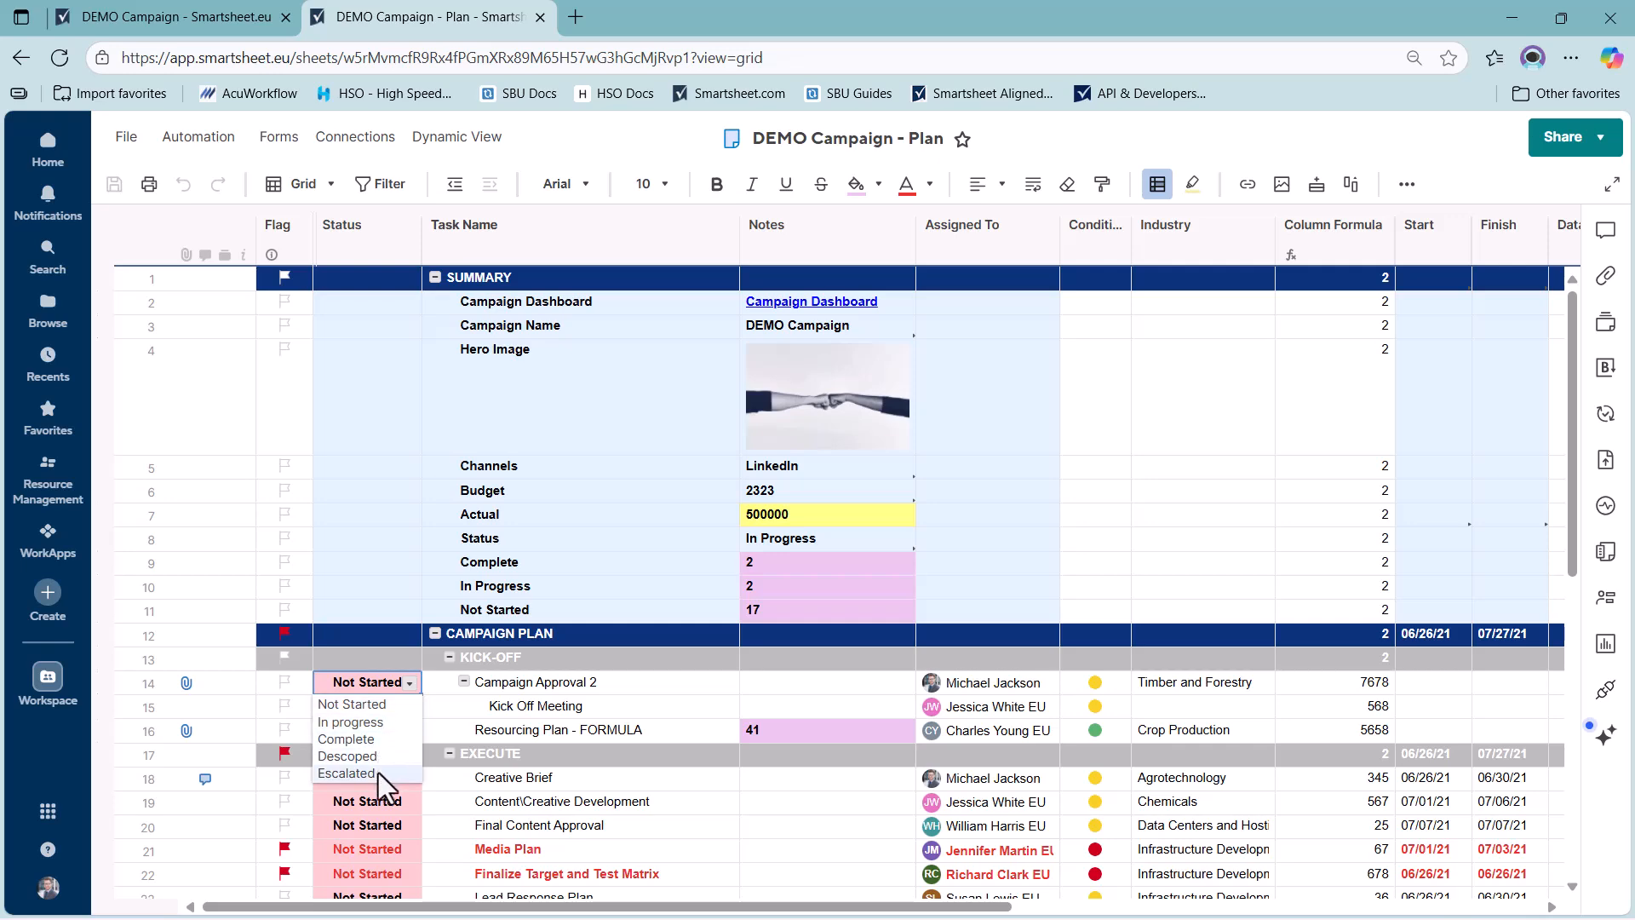
{"action": "left_click", "coordinate": [366, 594]}
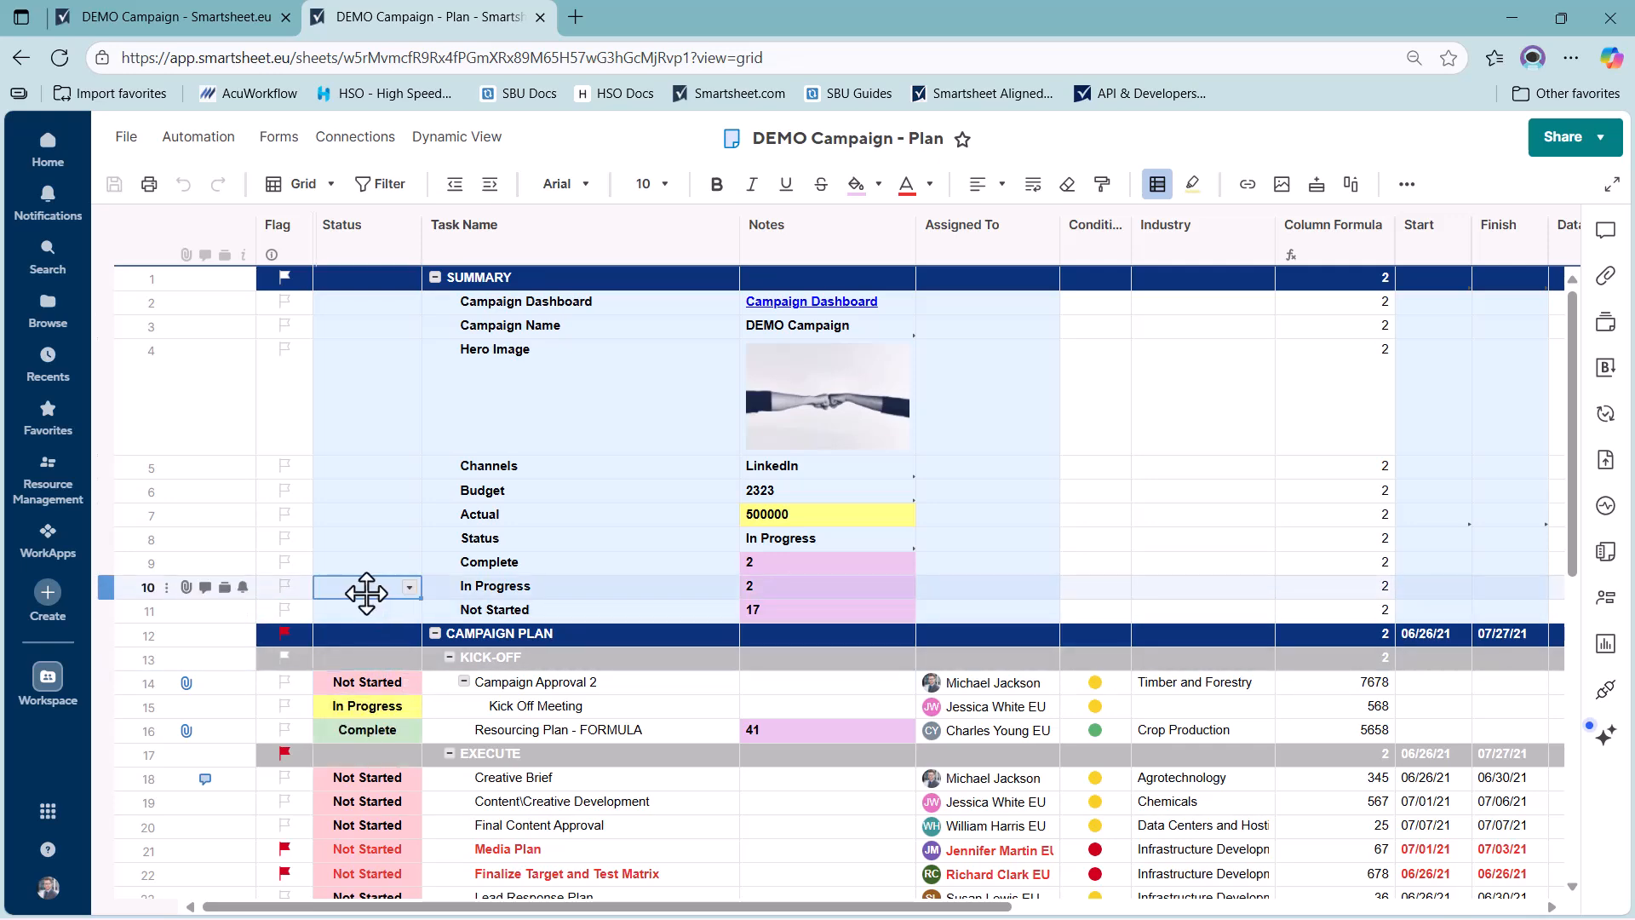
{"action": "scroll", "coordinate": [385, 733], "scroll_direction": "down", "scroll_amount": 1}
{"action": "scroll", "coordinate": [385, 733], "scroll_direction": "down", "scroll_amount": 5}
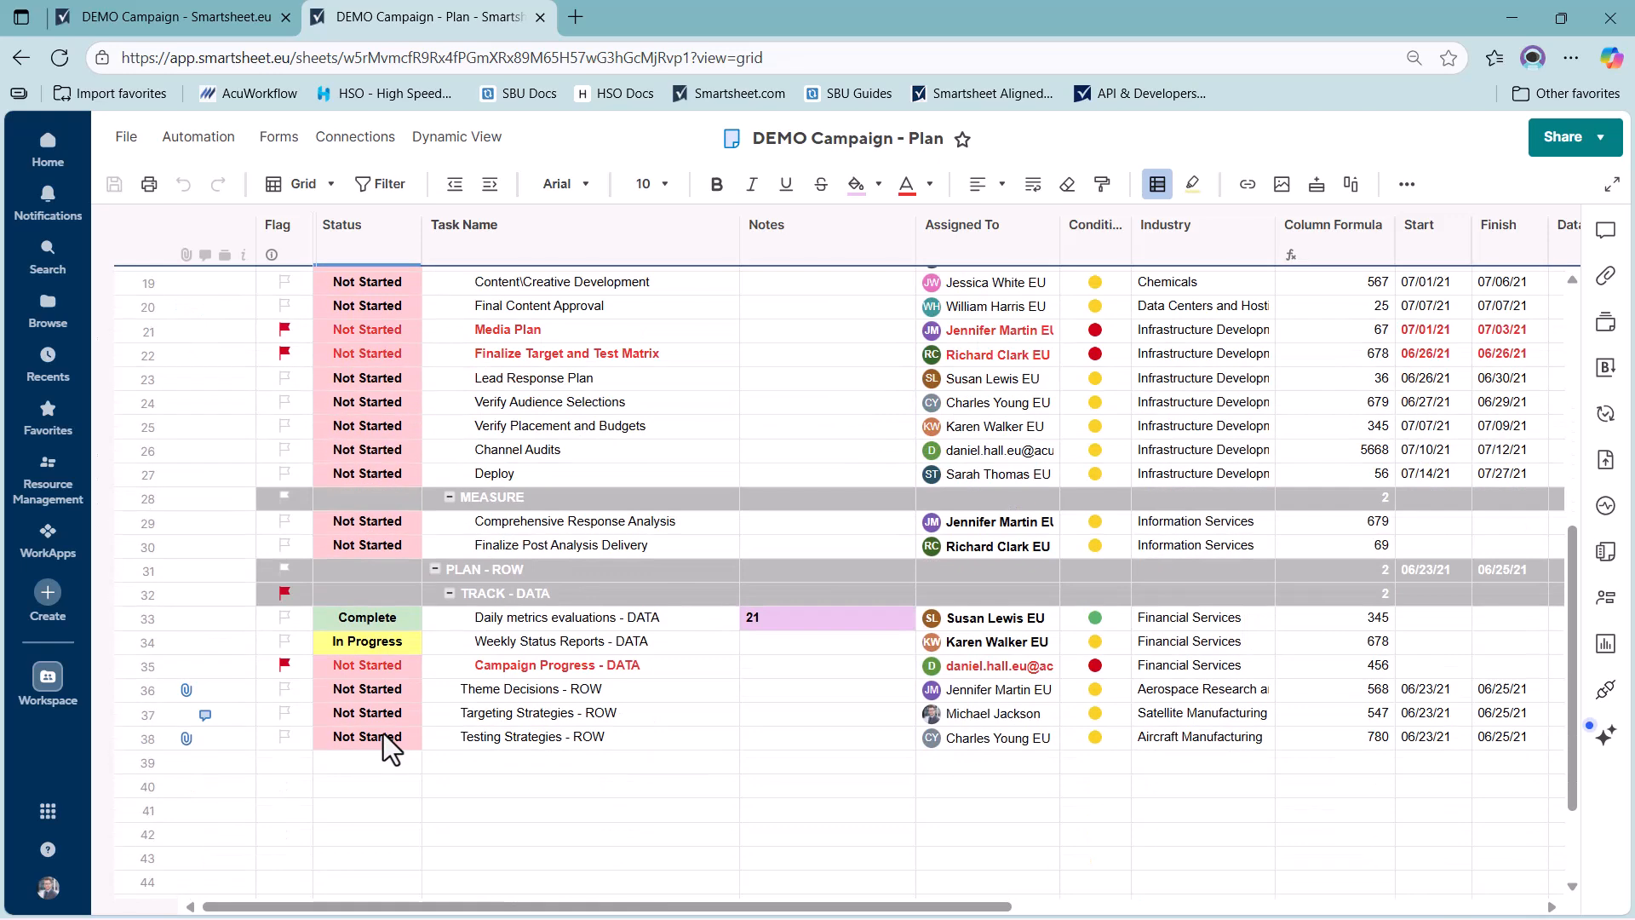
{"action": "scroll", "coordinate": [380, 469], "scroll_direction": "up", "scroll_amount": 6}
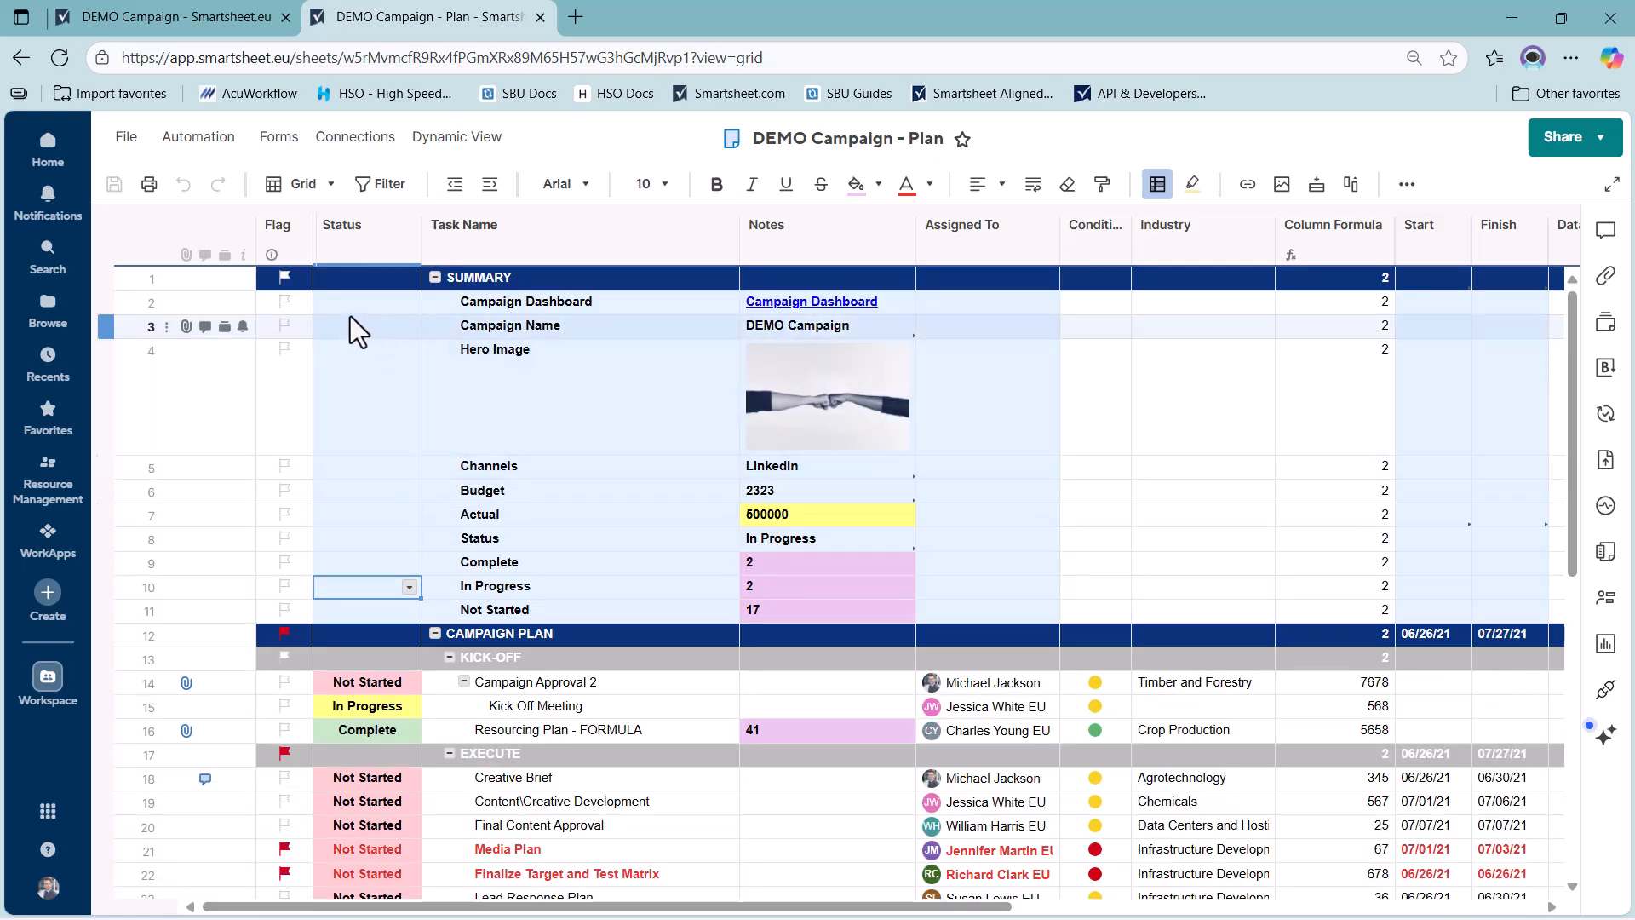
Step: Collapse the CAMPAIGN PLAN and PLAN - ROW parent rows, and expand CAMPAIGN PLAN again to demonstrate the row hierarchy
{"action": "scroll", "coordinate": [479, 359], "scroll_direction": "down", "scroll_amount": 2}
{"action": "scroll", "coordinate": [479, 359], "scroll_direction": "down", "scroll_amount": 1}
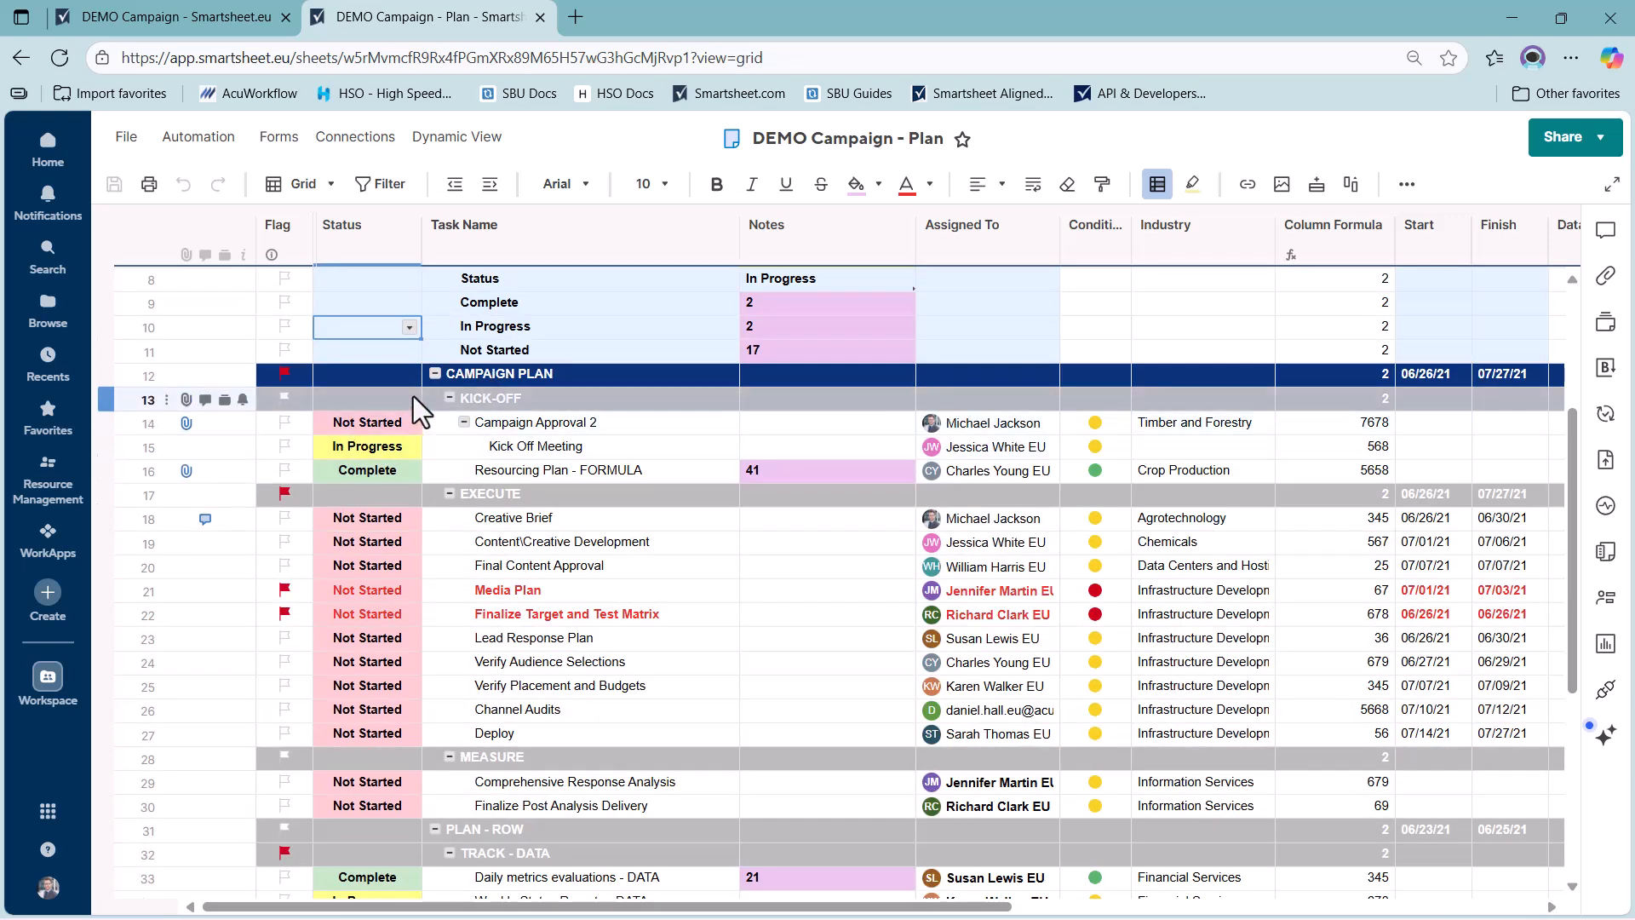
{"action": "left_click", "coordinate": [435, 373]}
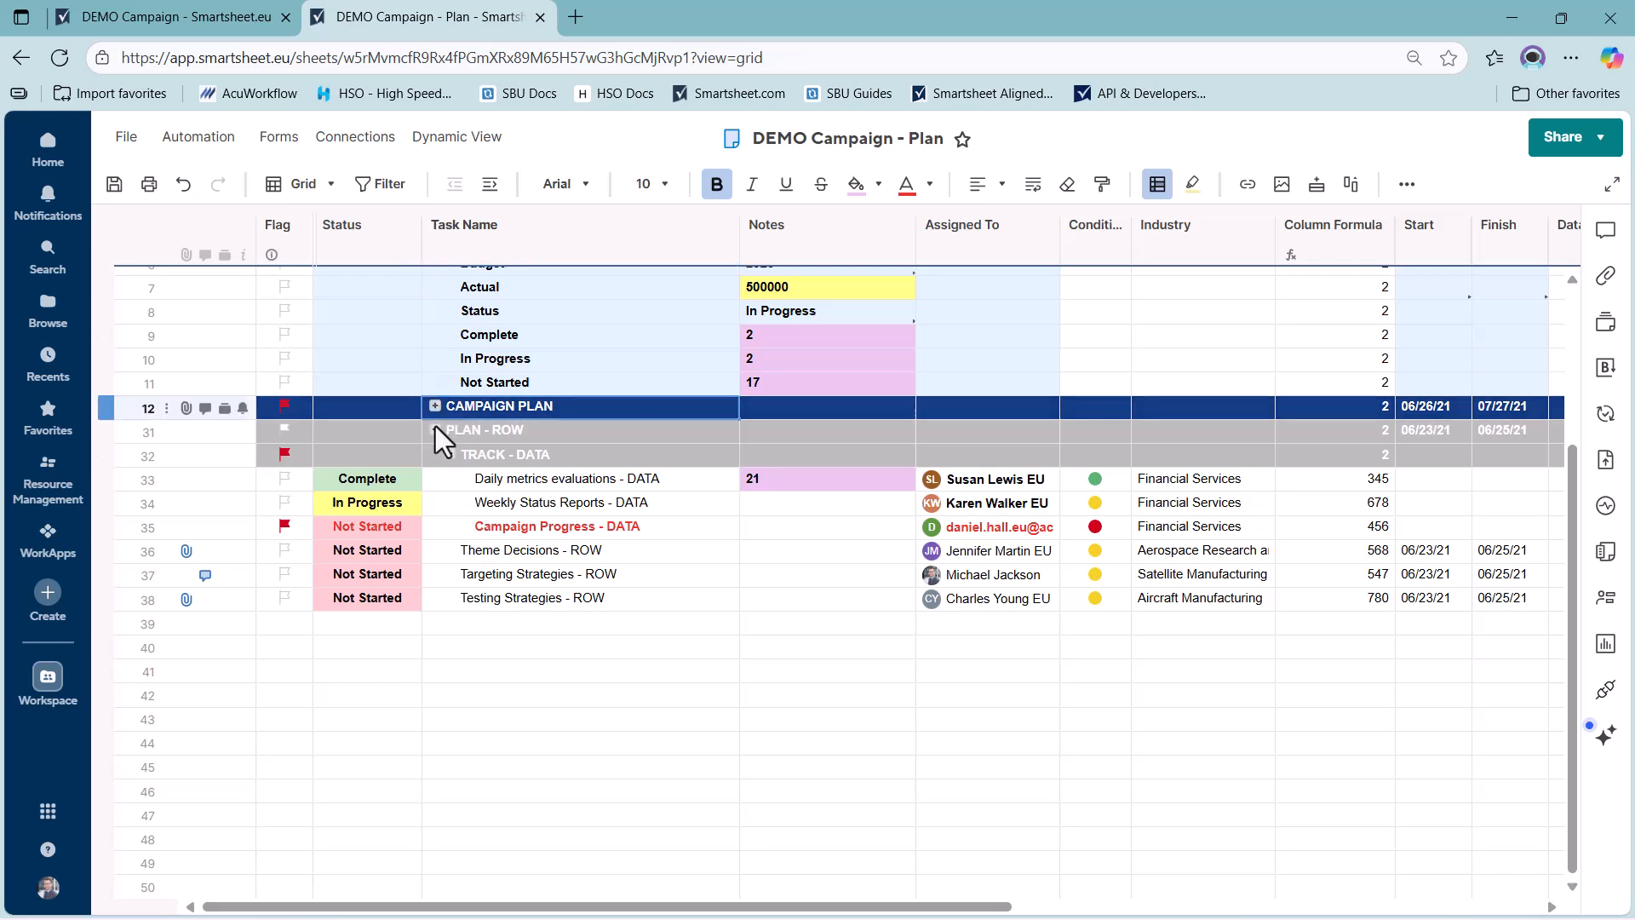
{"action": "left_click", "coordinate": [436, 429]}
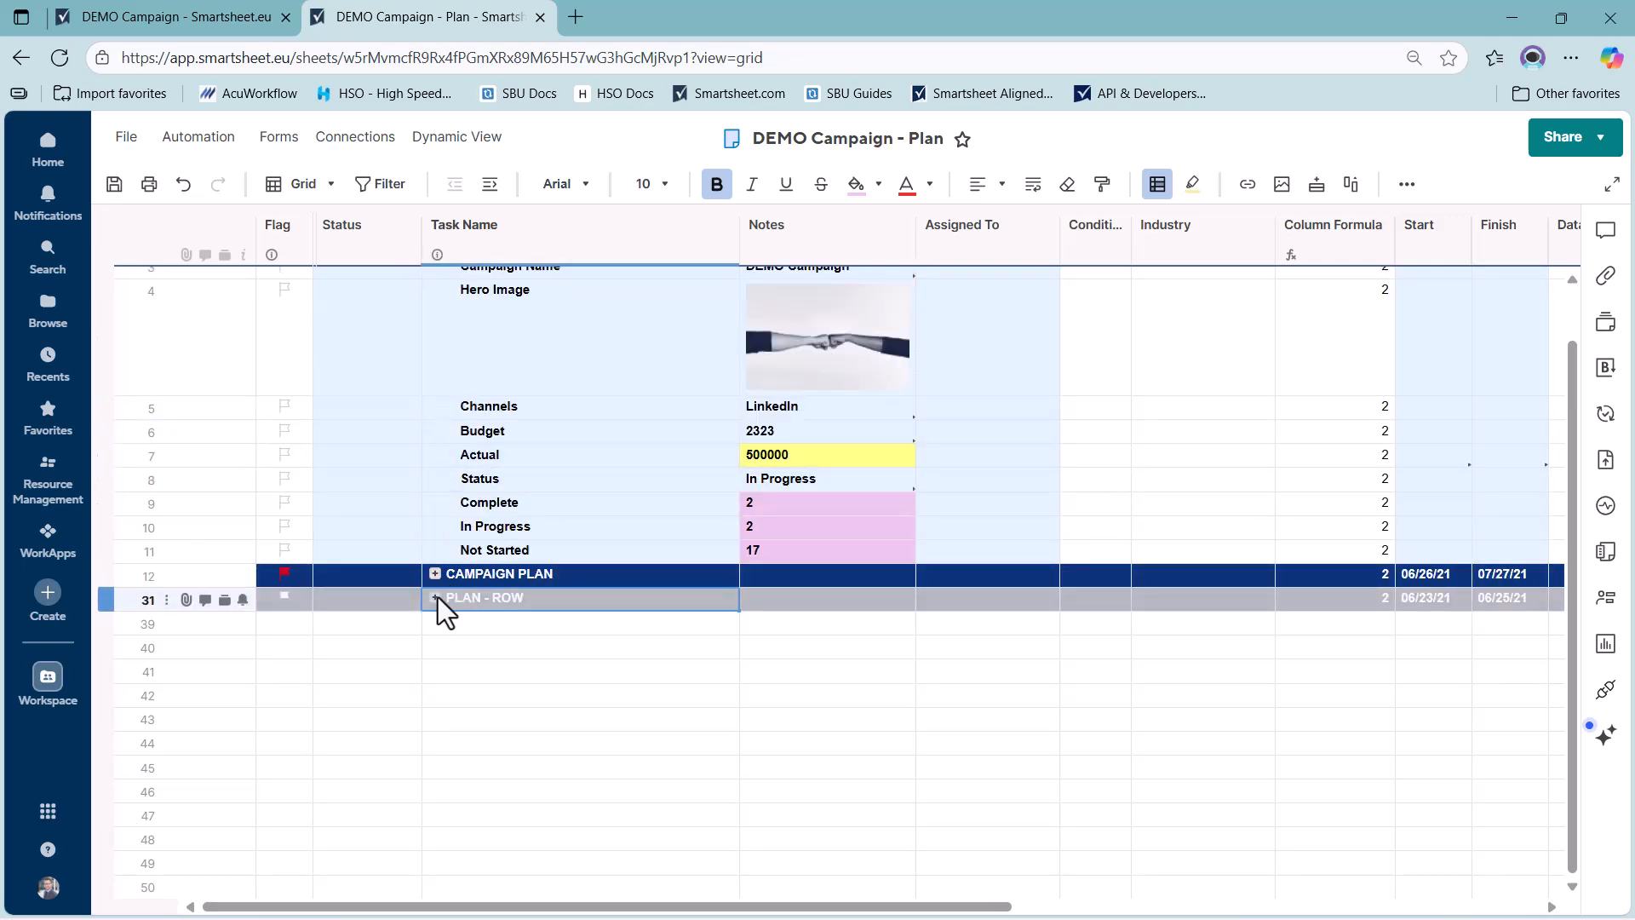
{"action": "left_click", "coordinate": [434, 574]}
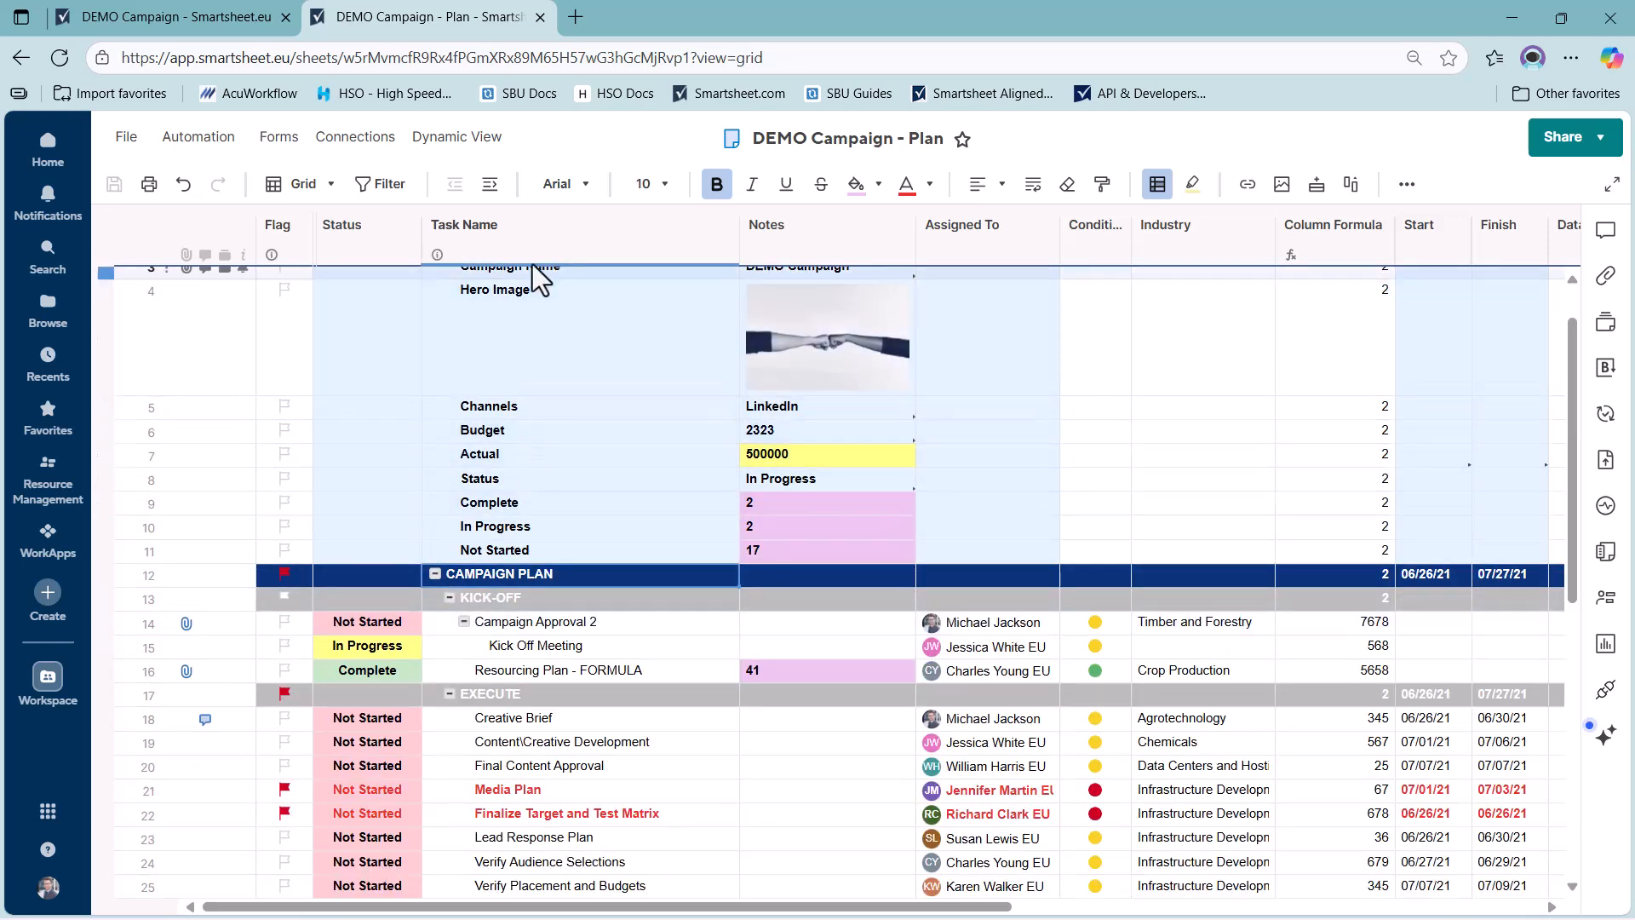
Step: View the Task Name column's properties to check its column type, and close them without making changes
{"action": "left_click", "coordinate": [534, 240]}
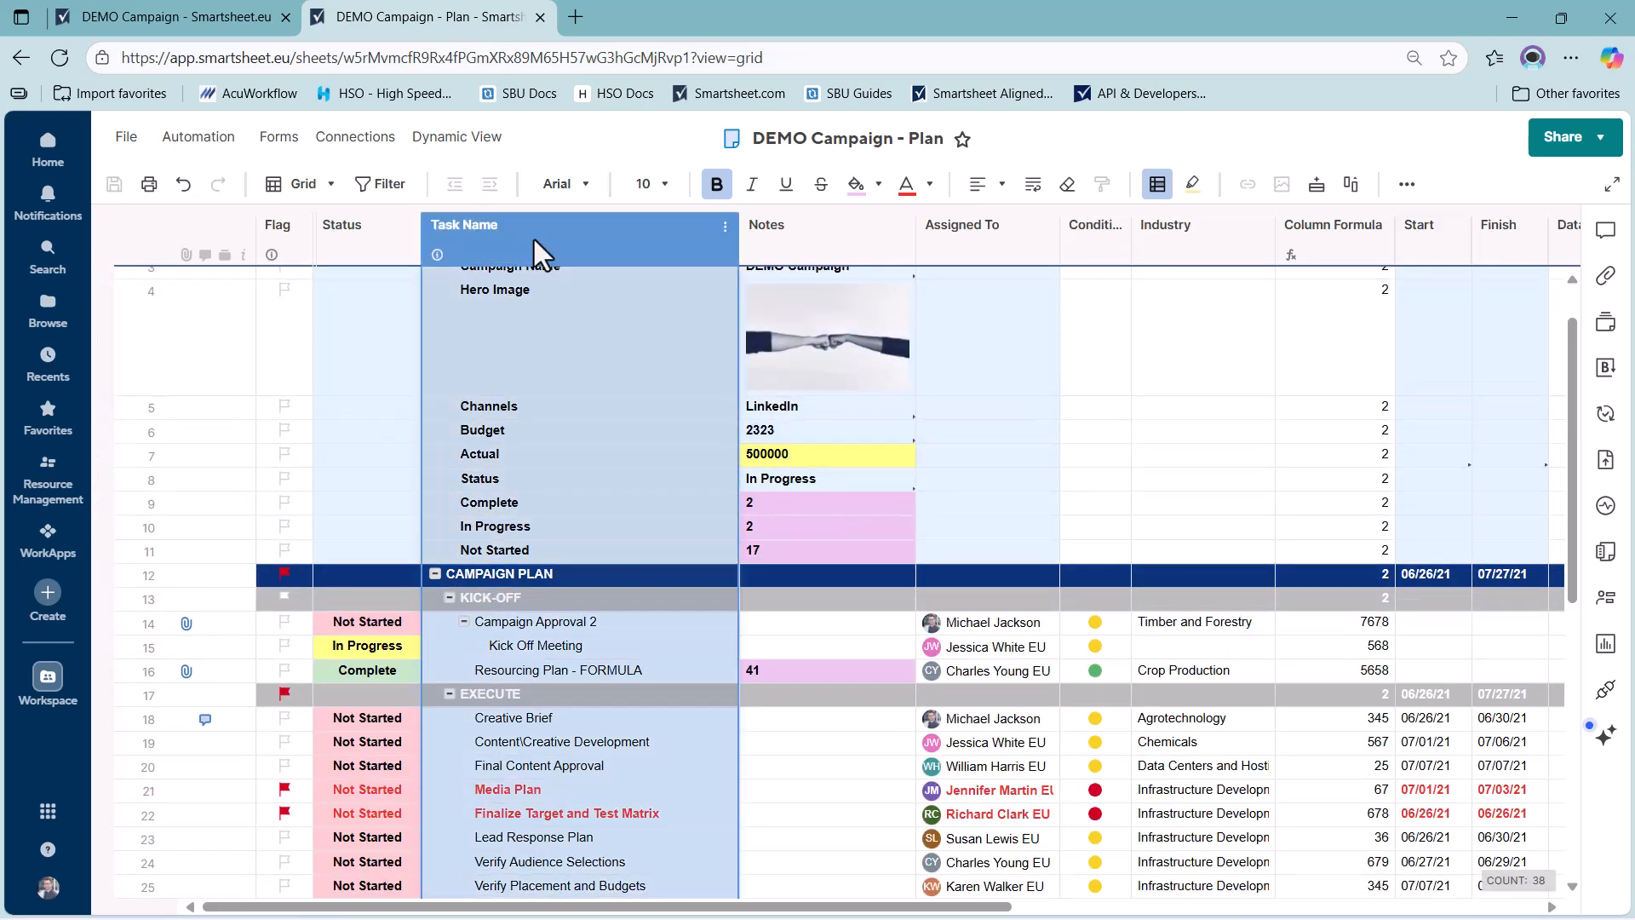
{"action": "left_click", "coordinate": [724, 226]}
{"action": "left_click", "coordinate": [787, 814]}
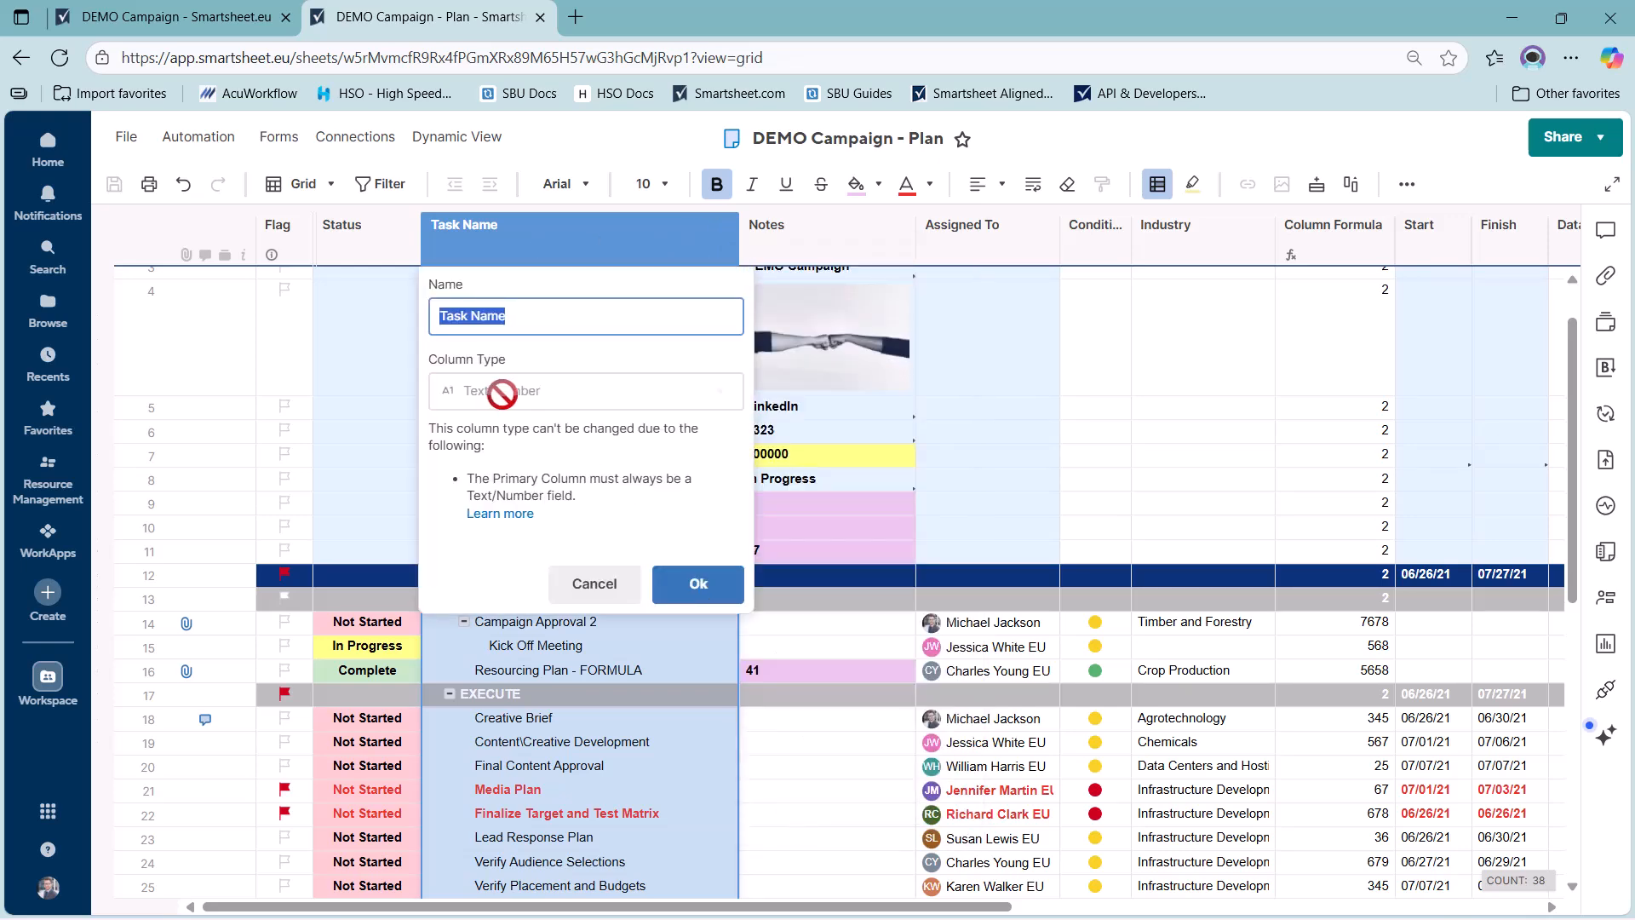
{"action": "left_click", "coordinate": [594, 583]}
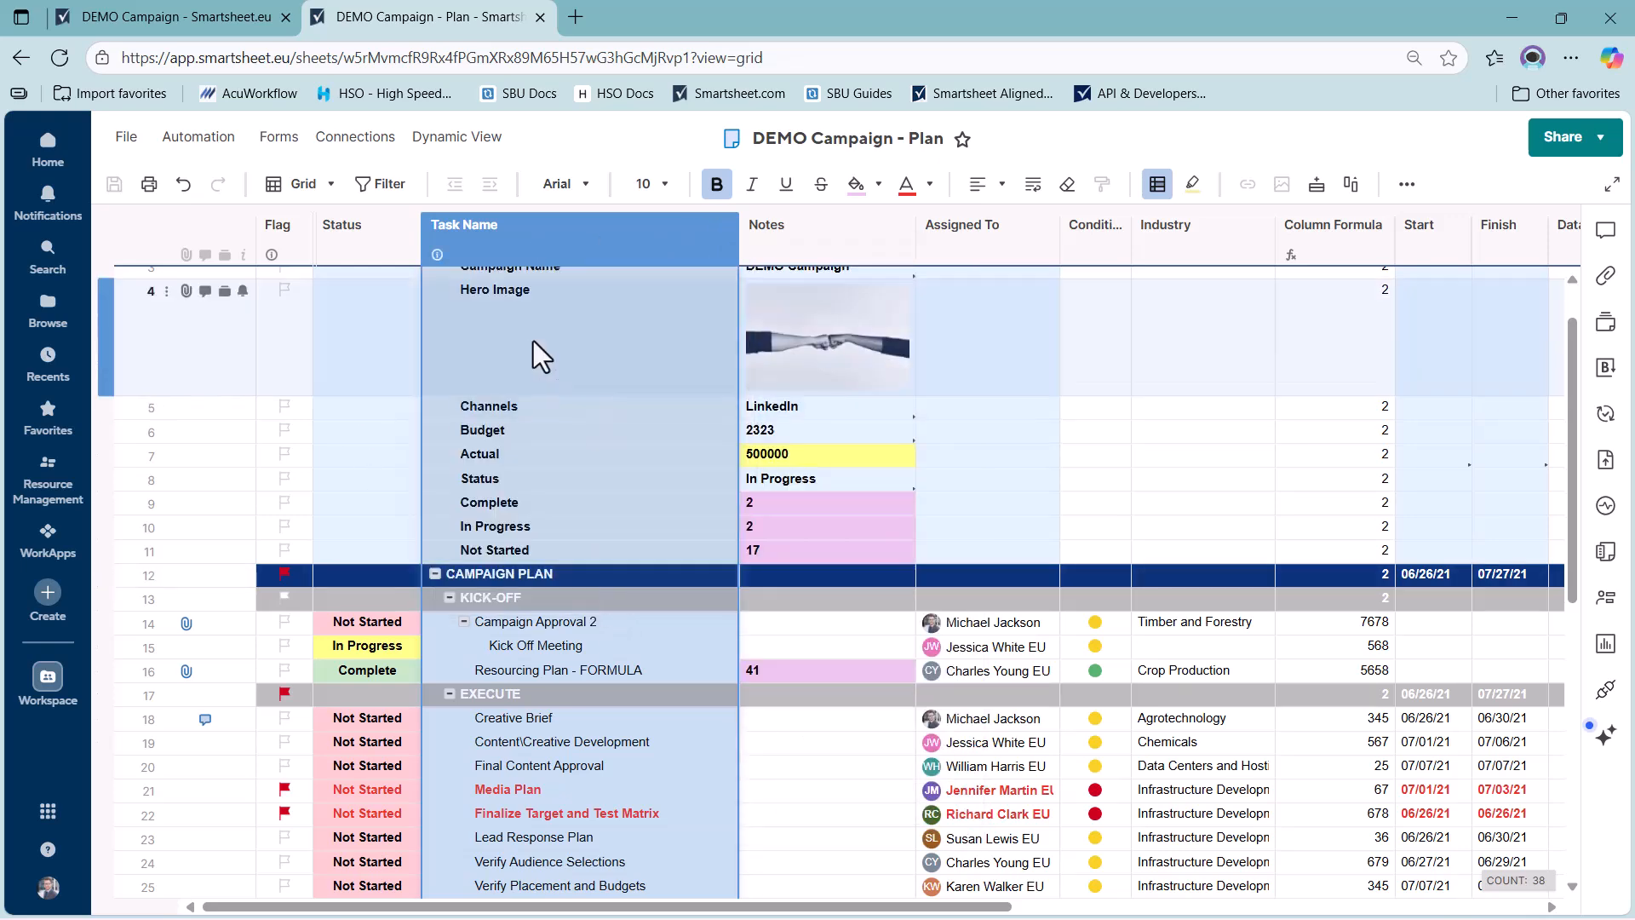
{"action": "left_click", "coordinate": [540, 349]}
Step: Inspect the Notes cells for Campaign Dashboard, Channels and Hero Image, as well as the Column Formula column
{"action": "scroll", "coordinate": [540, 350], "scroll_direction": "up", "scroll_amount": 2}
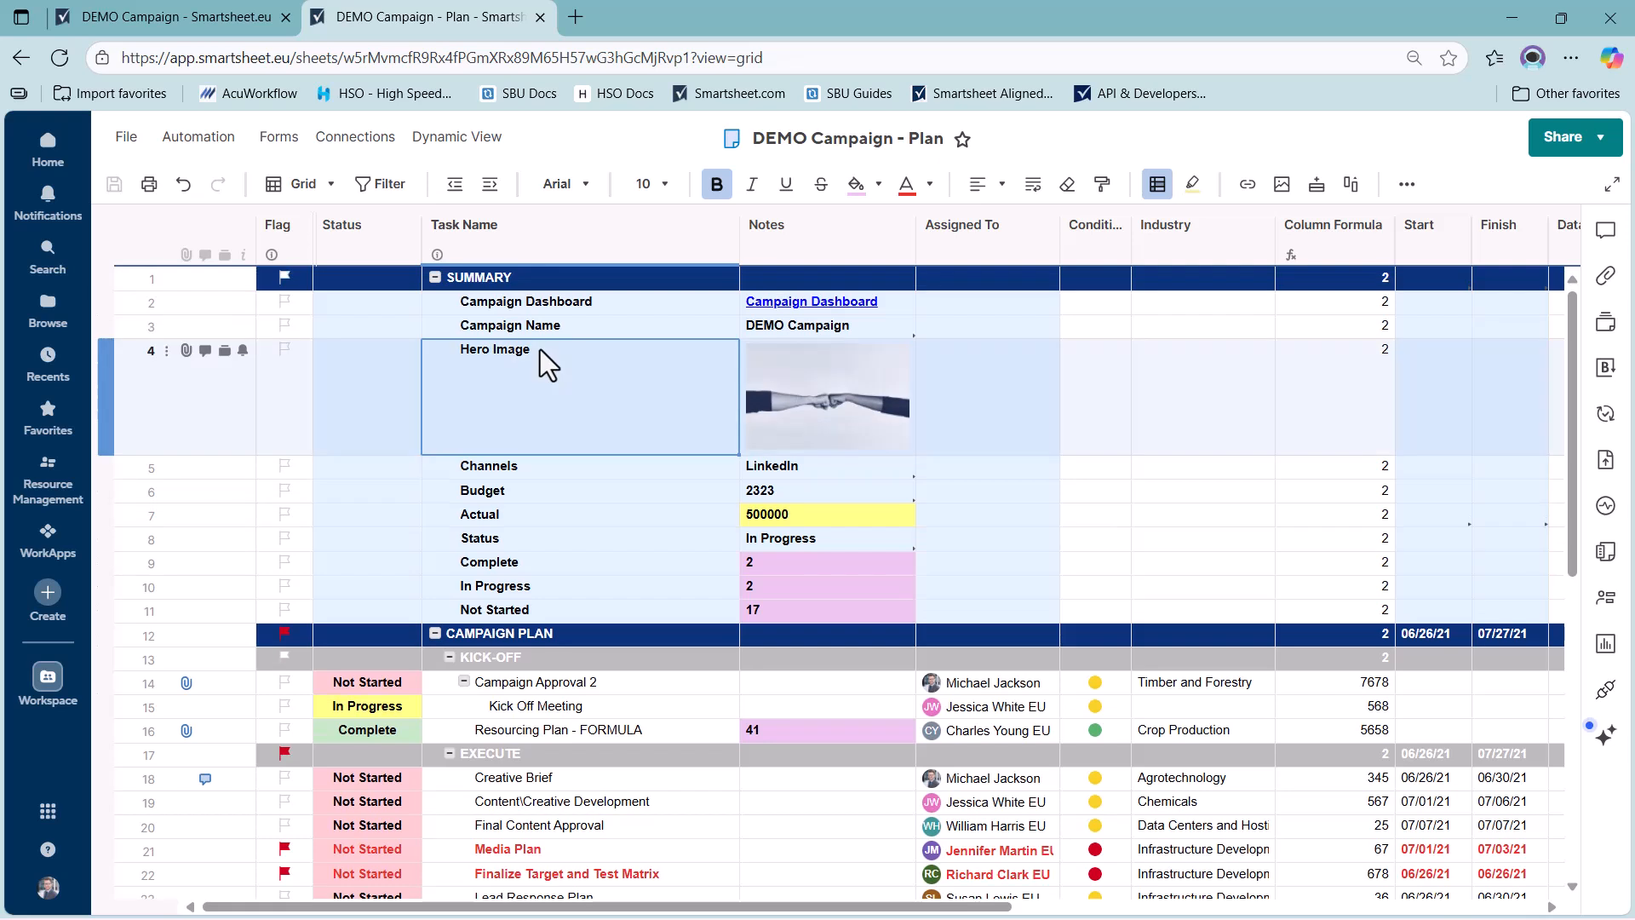
{"action": "left_click", "coordinate": [843, 305]}
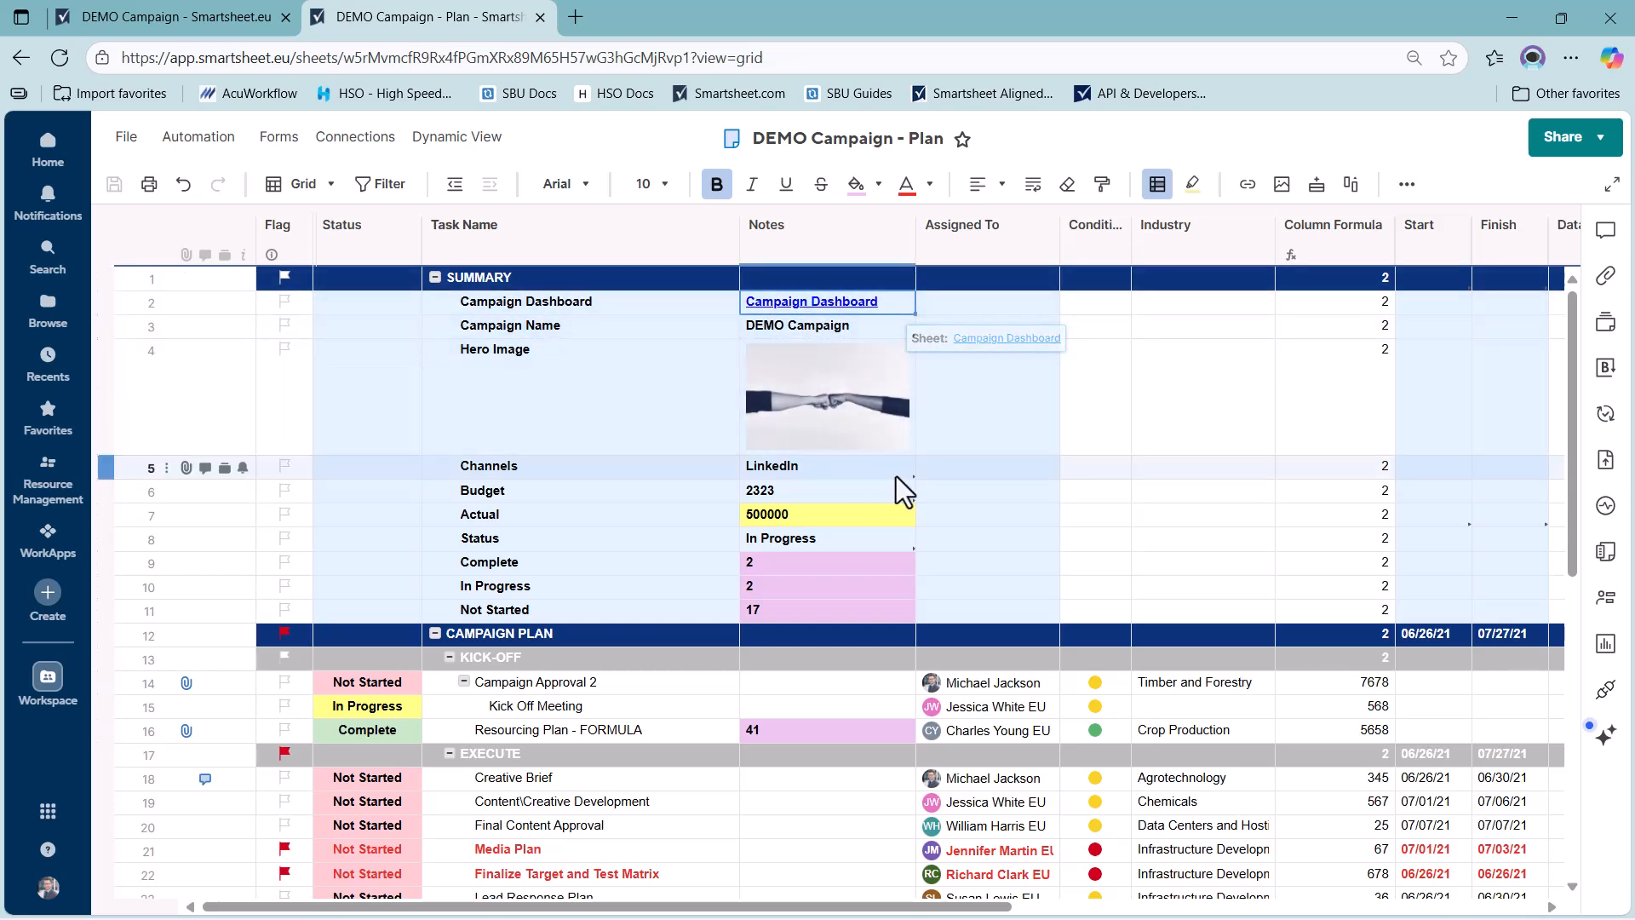
{"action": "left_click", "coordinate": [896, 474]}
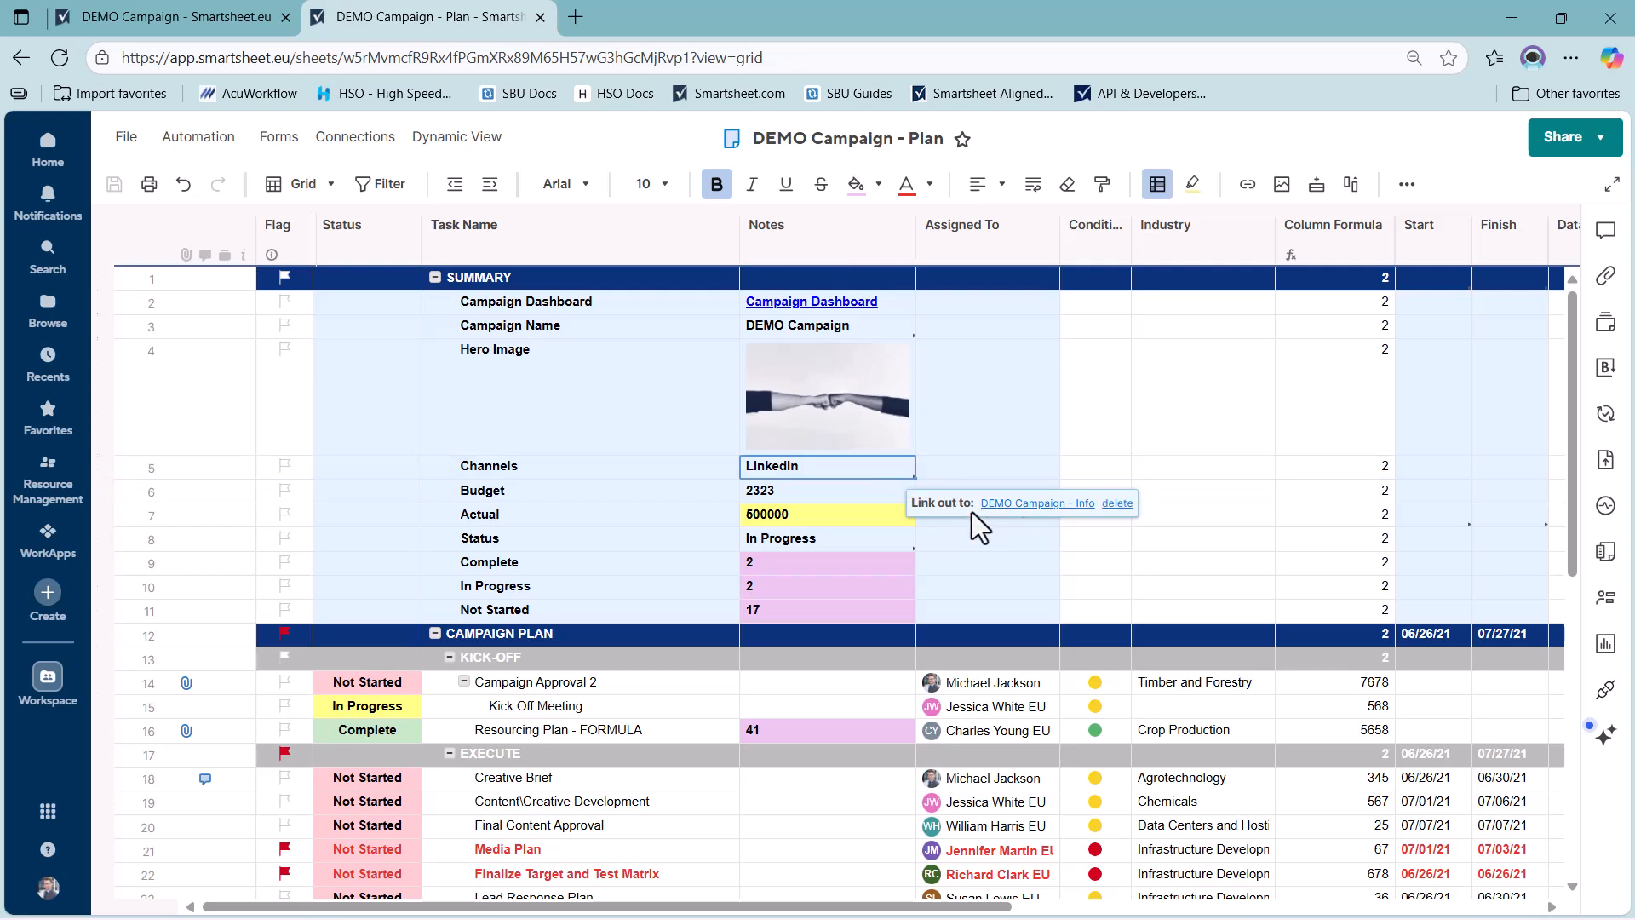
{"action": "left_click", "coordinate": [834, 398]}
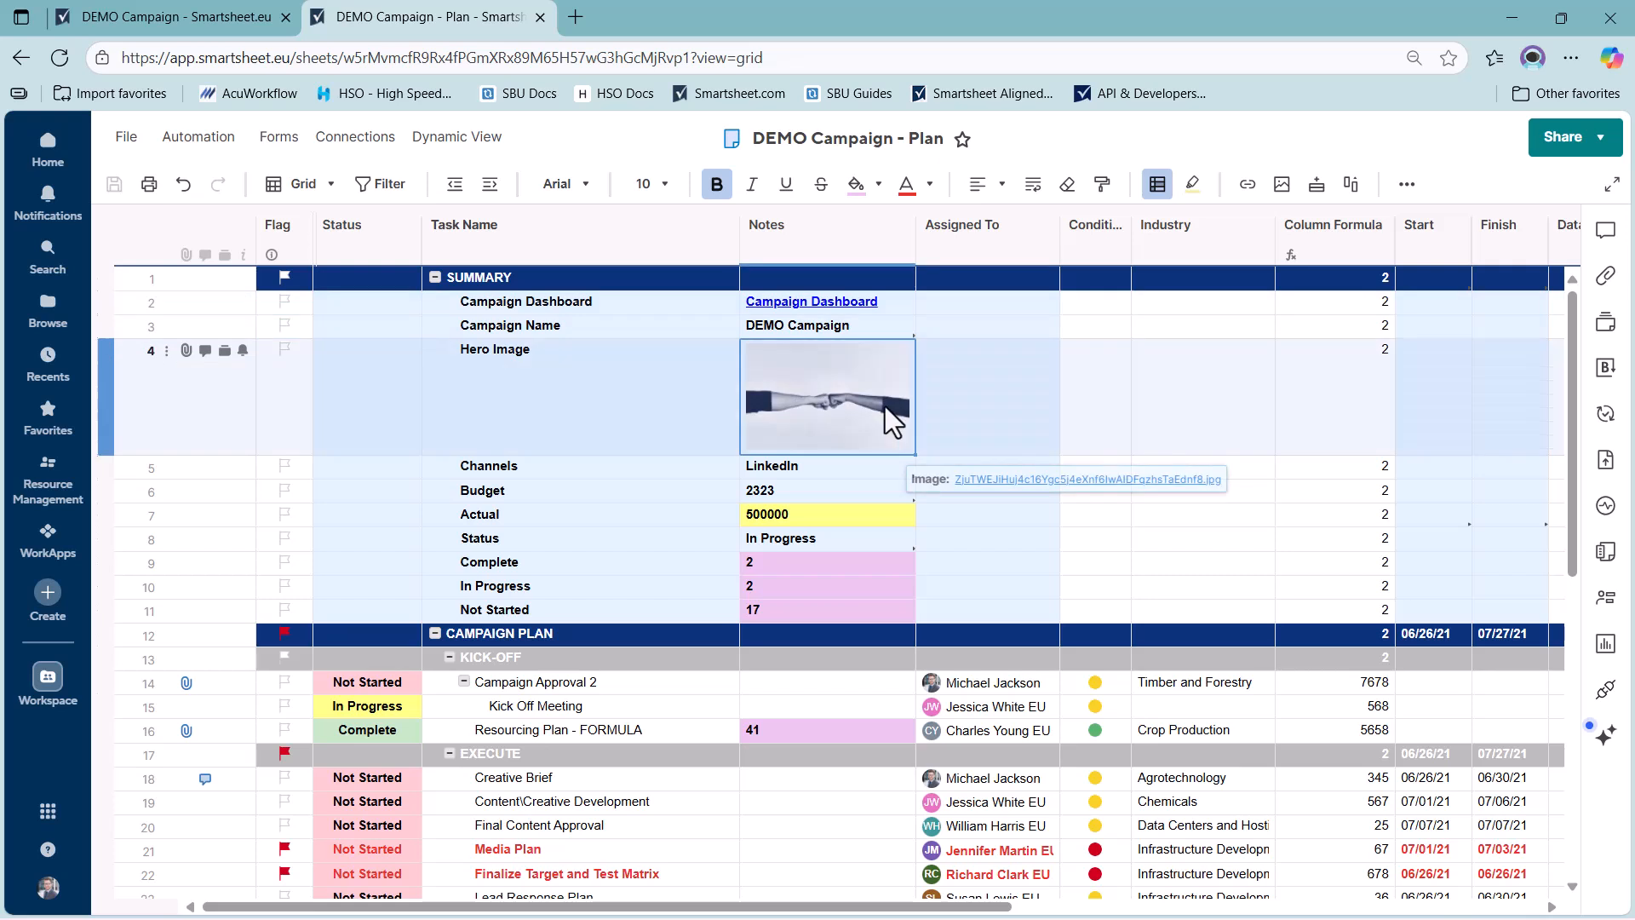
{"action": "left_click", "coordinate": [1354, 243]}
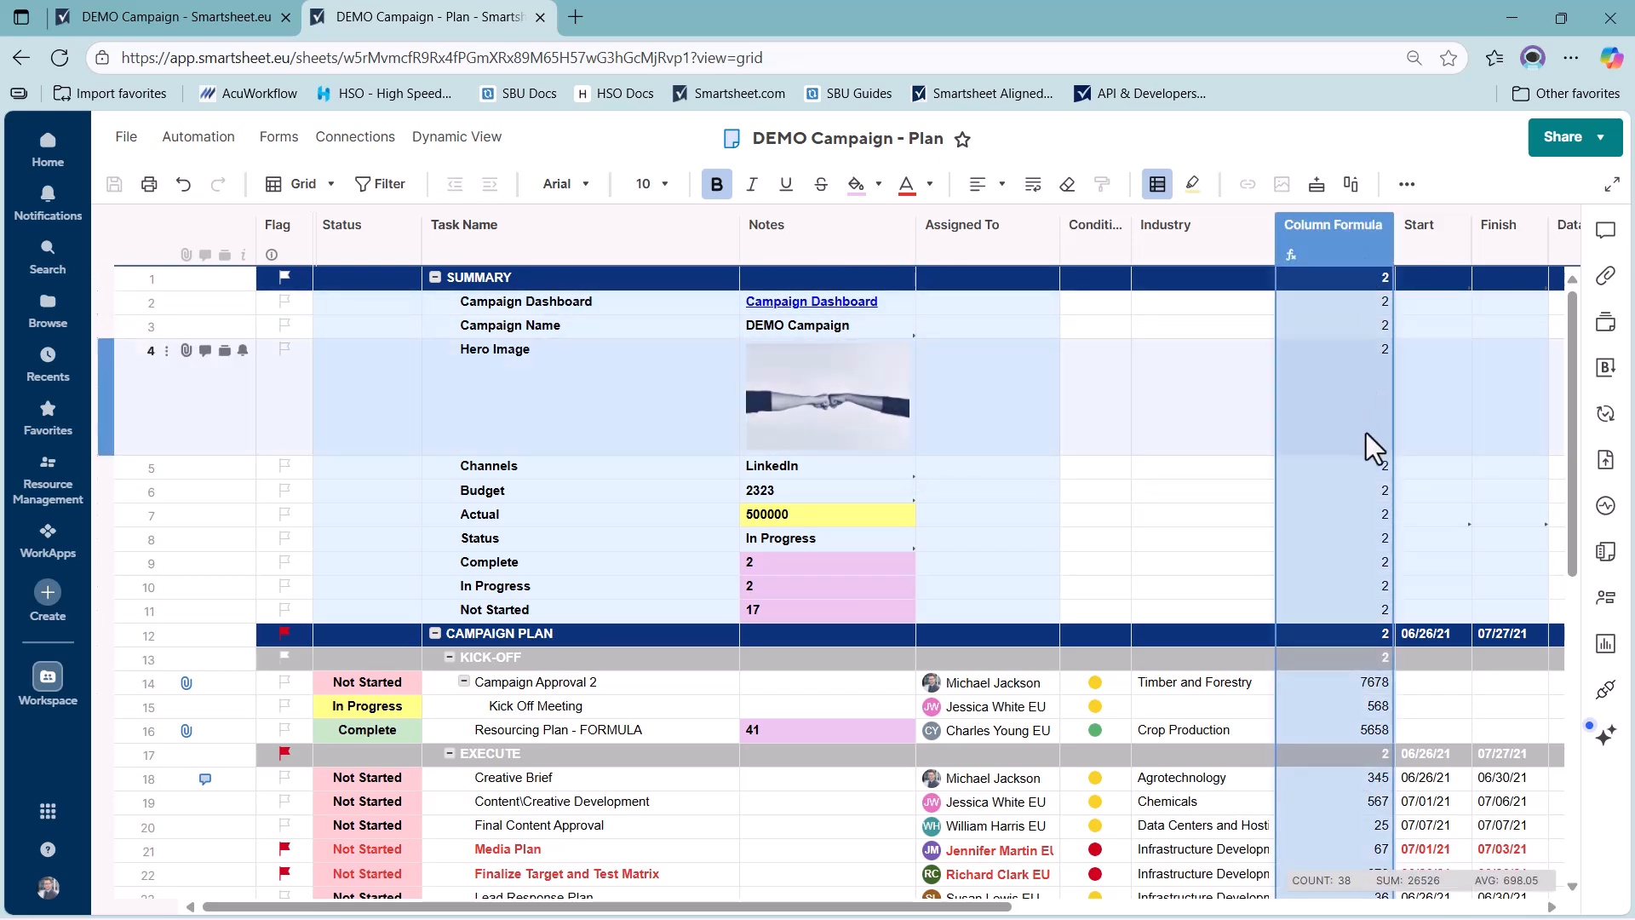
{"action": "left_click", "coordinate": [1340, 489]}
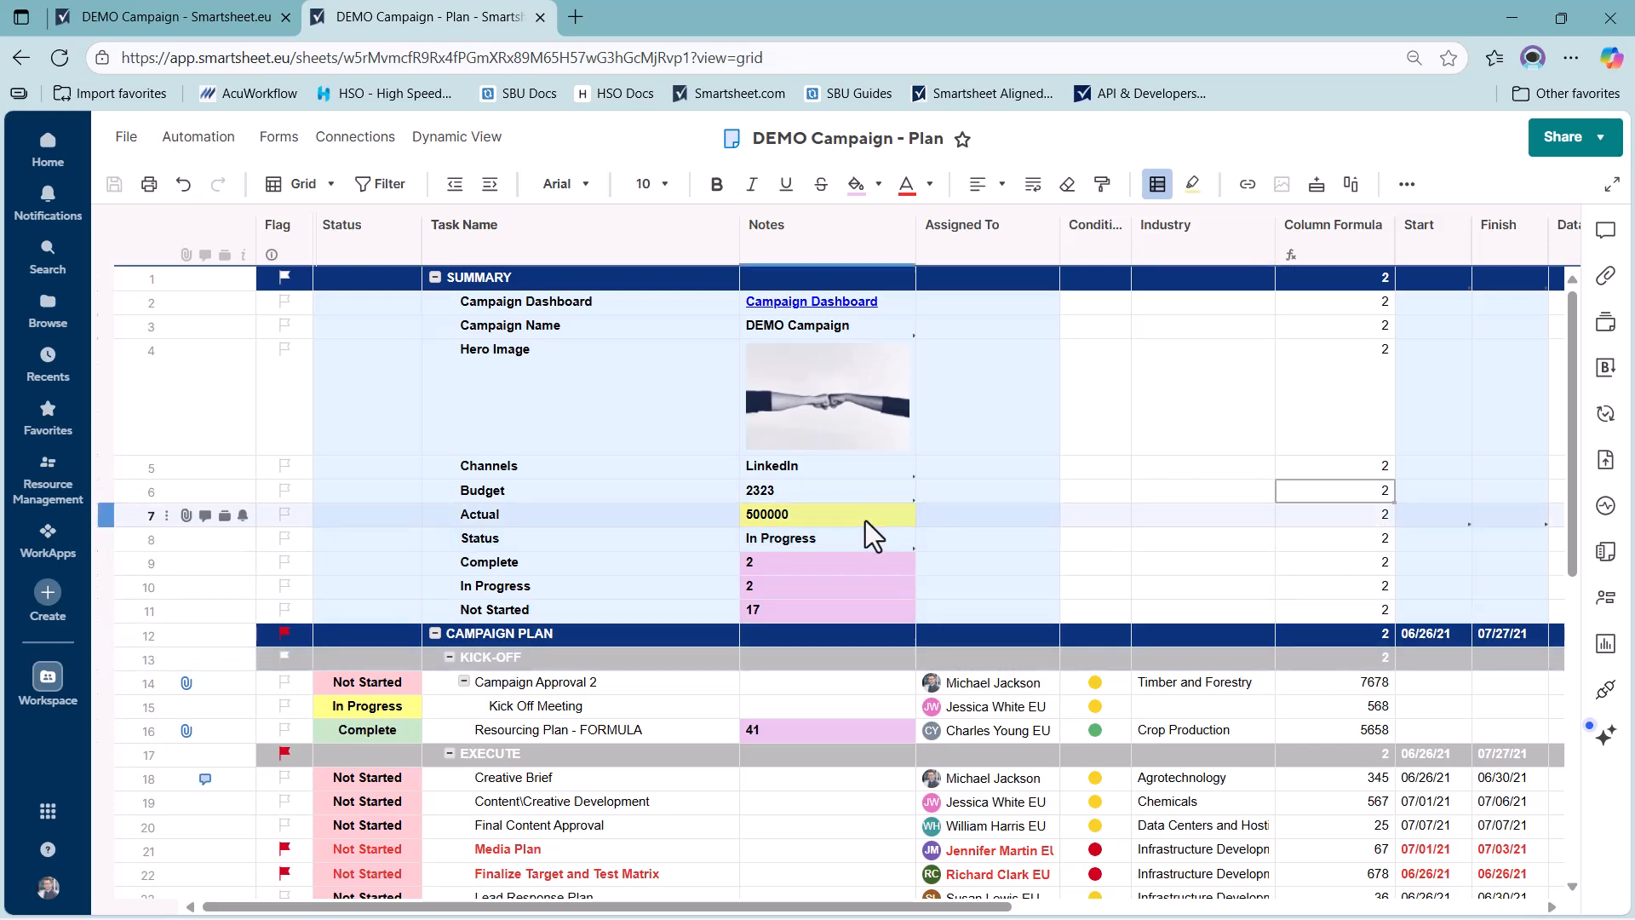
Step: Review the sheet's conditional formatting rules for parent rows, flags and statuses, and close them without changes
{"action": "scroll", "coordinate": [613, 520], "scroll_direction": "down", "scroll_amount": 4}
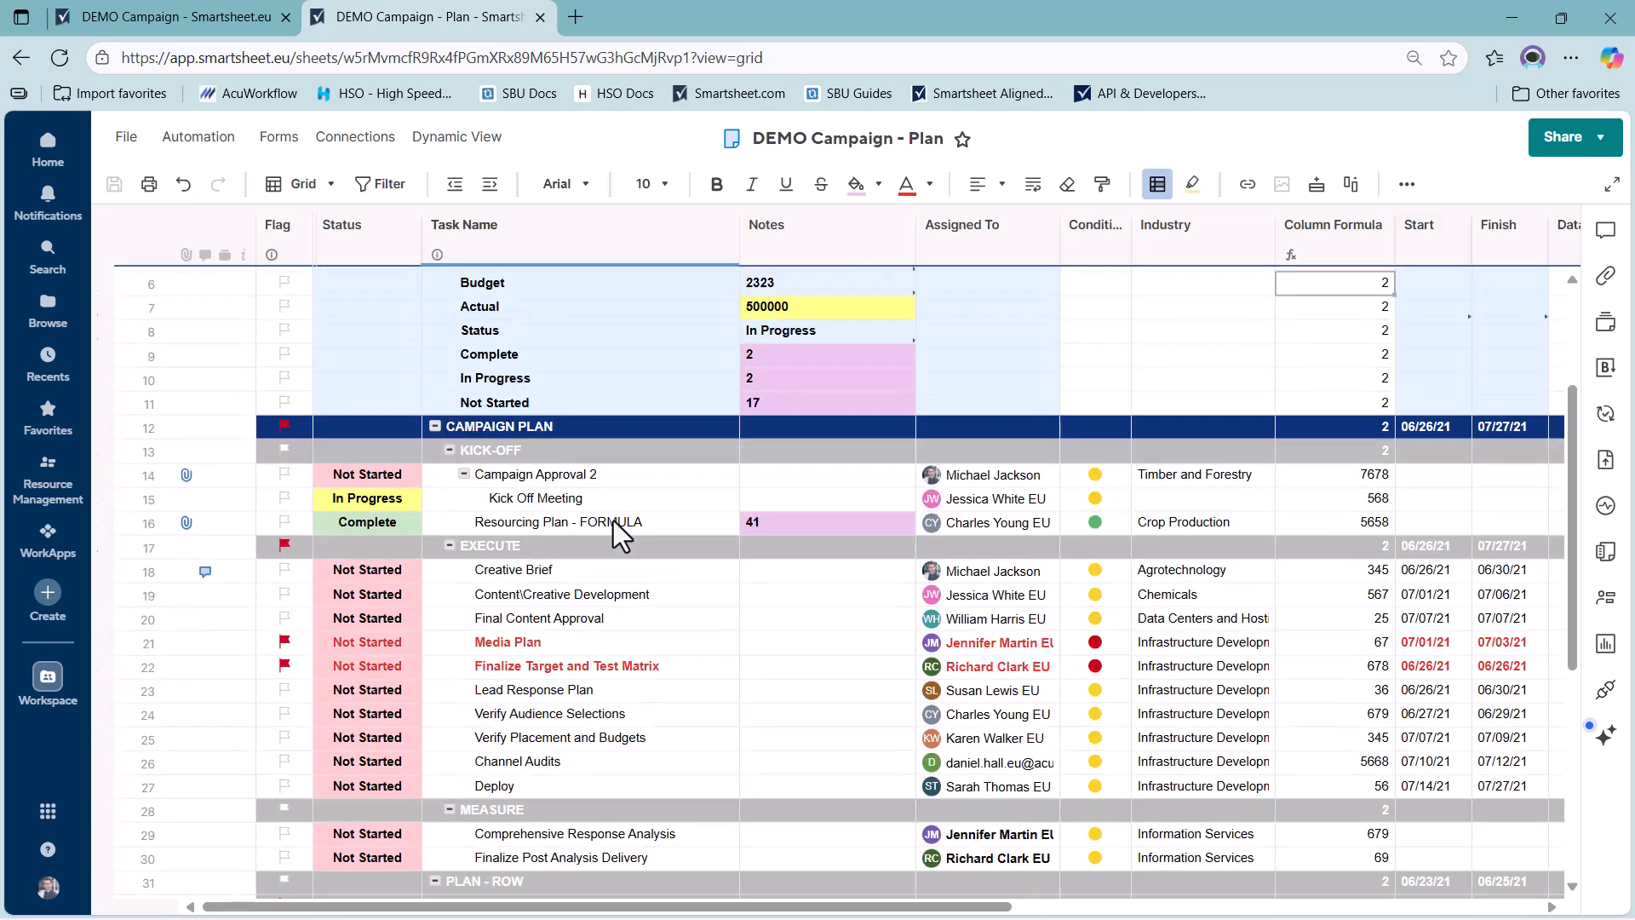
{"action": "left_click", "coordinate": [354, 477]}
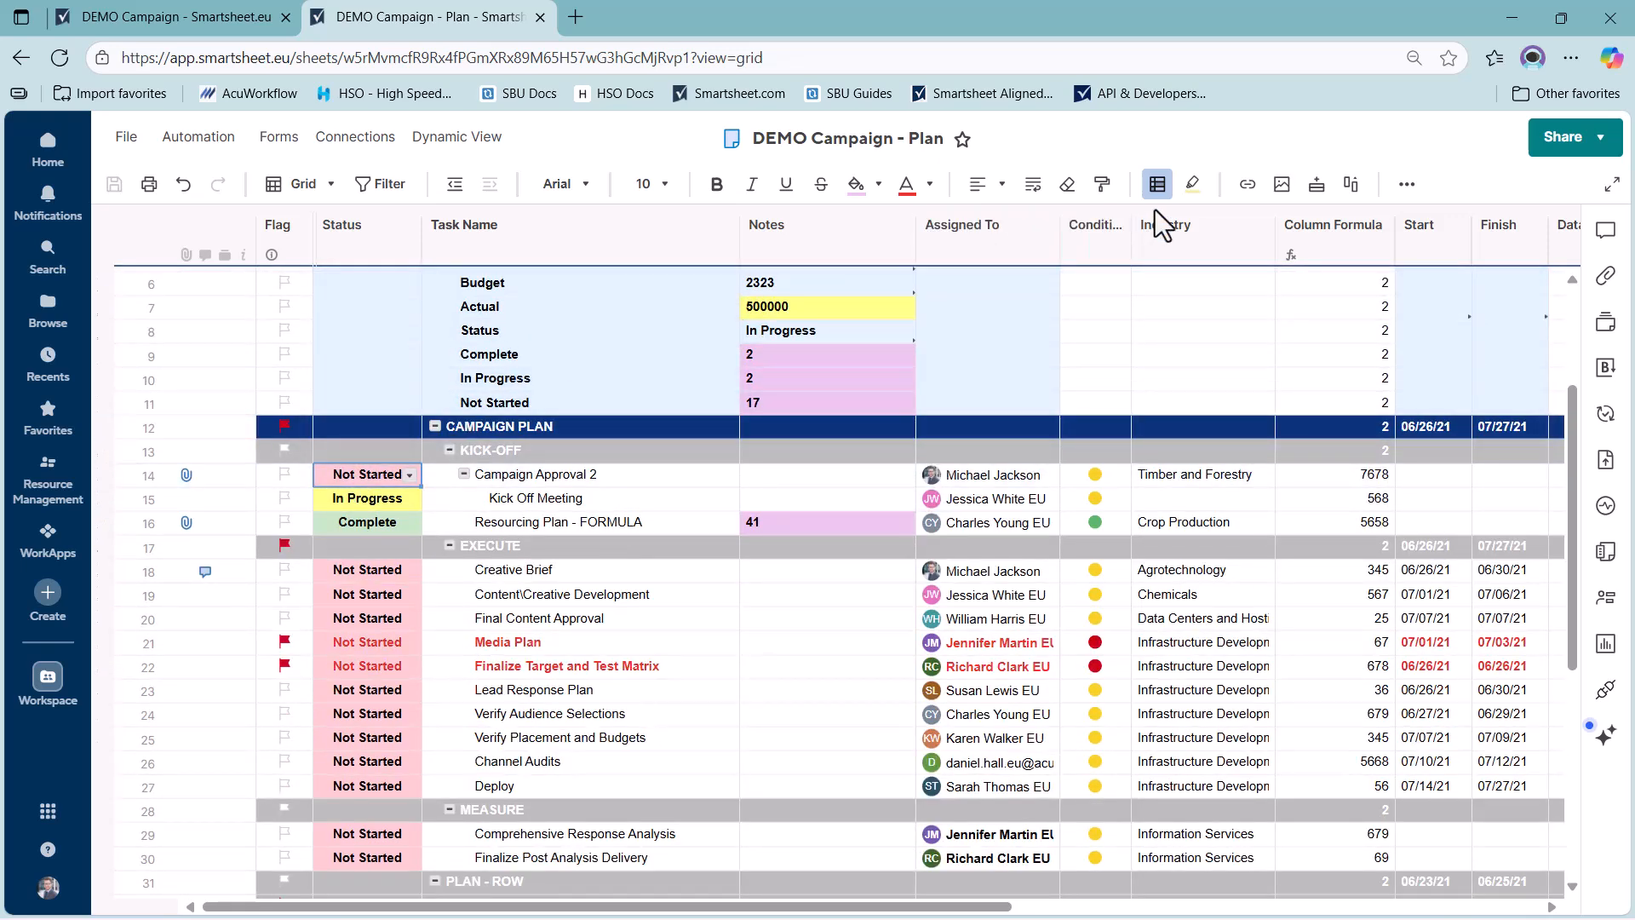
{"action": "left_click", "coordinate": [1159, 187]}
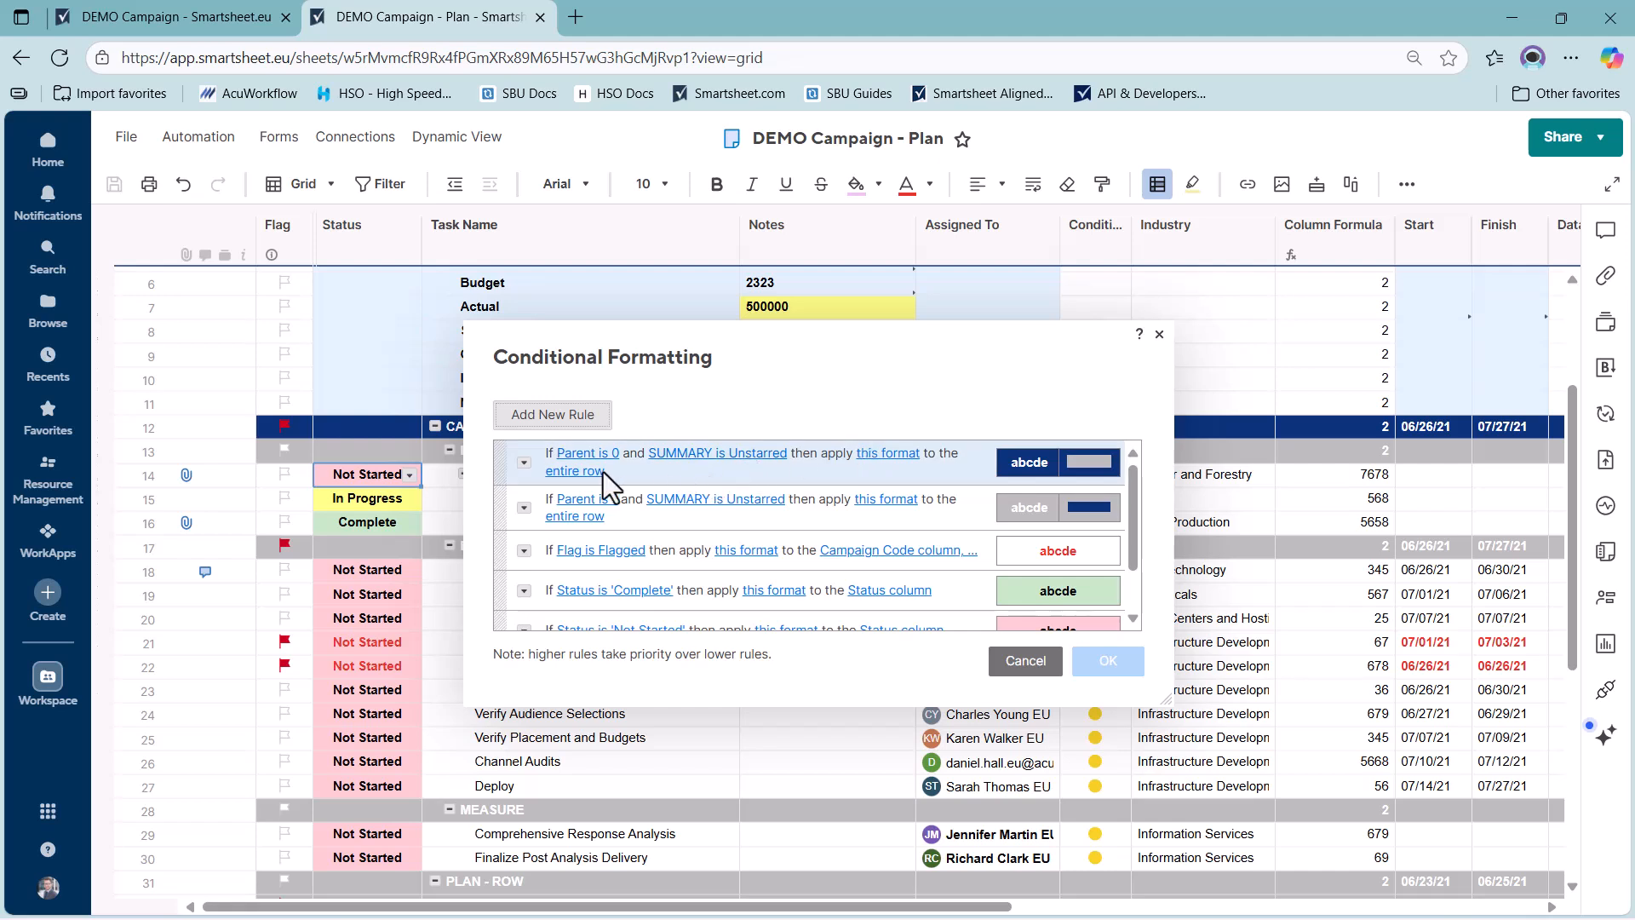
{"action": "scroll", "coordinate": [779, 513], "scroll_direction": "down", "scroll_amount": 3}
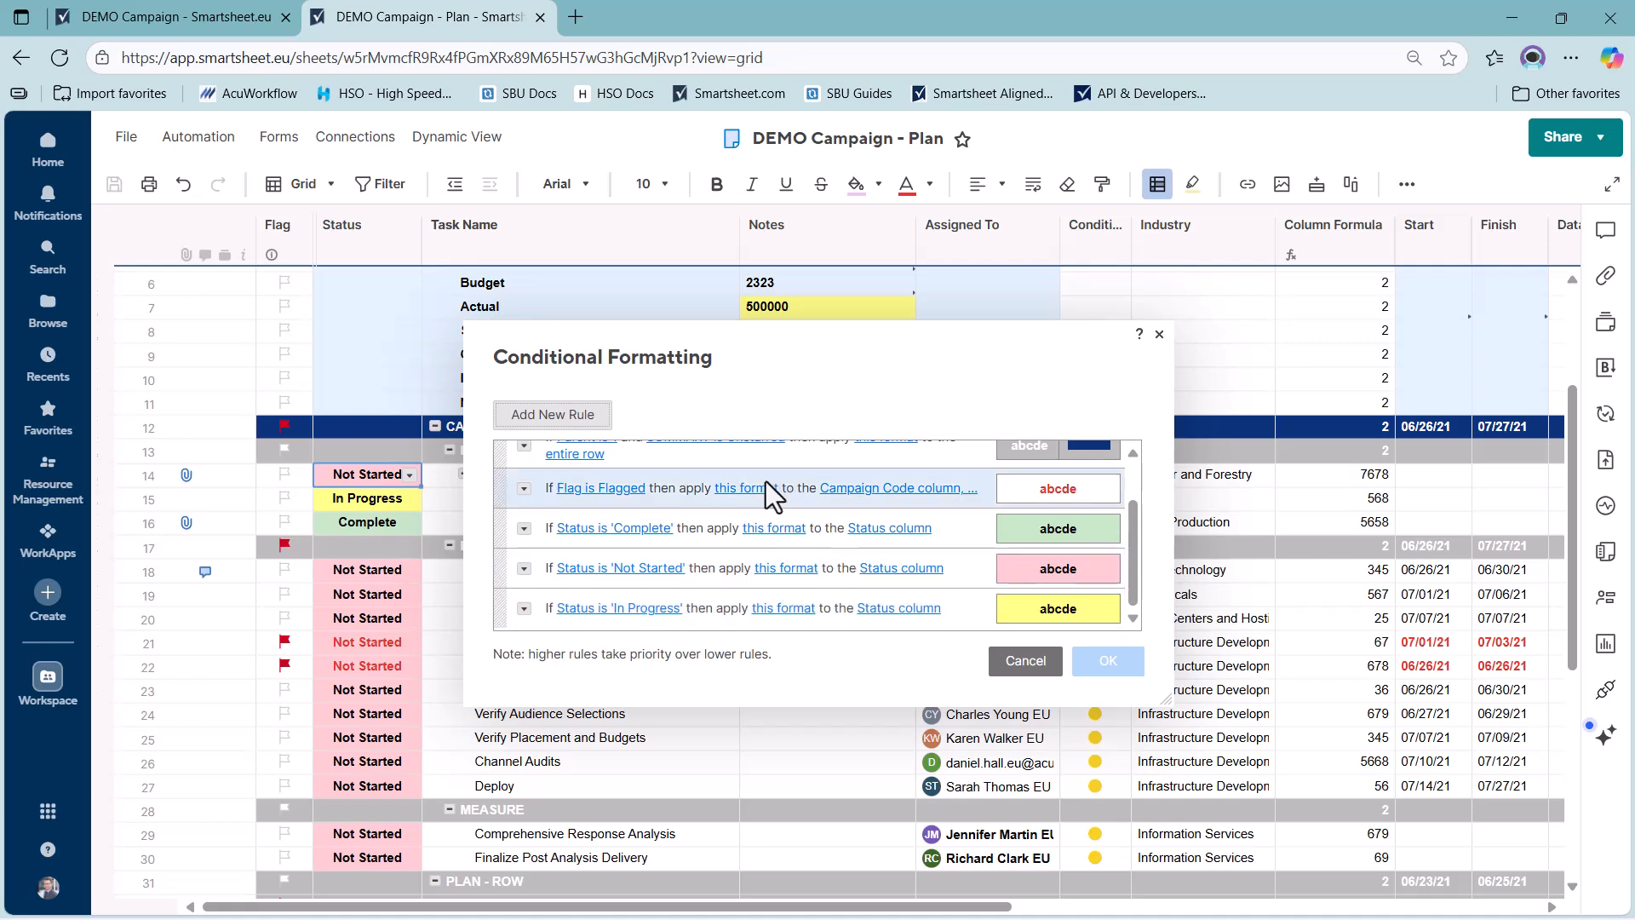
{"action": "left_click", "coordinate": [1012, 654]}
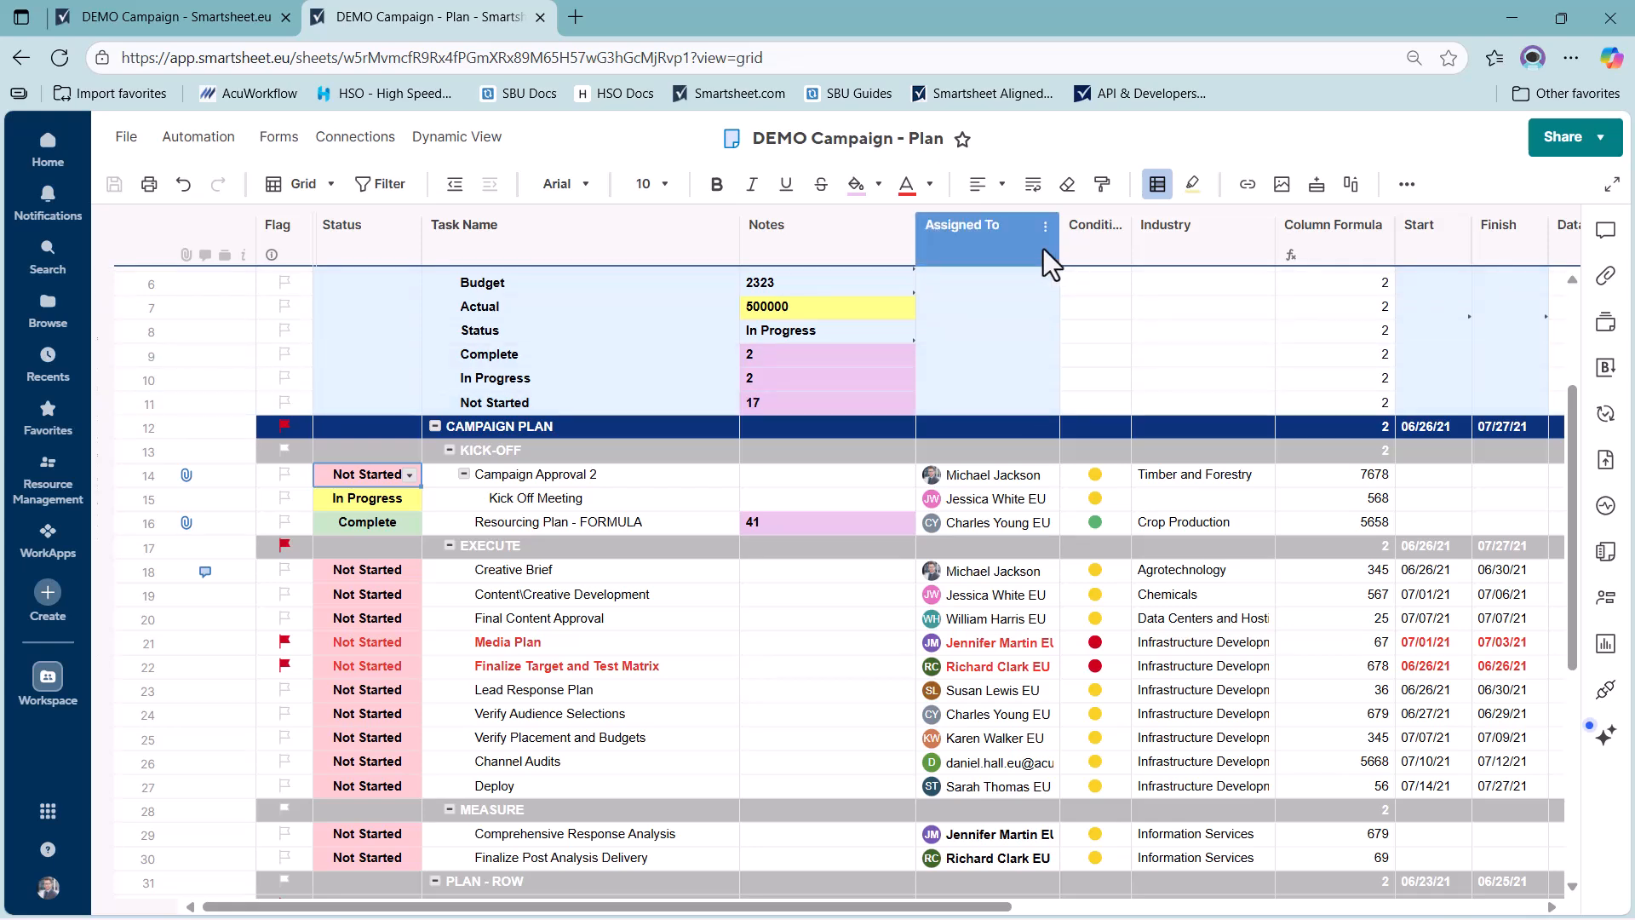
Step: Check the Assigned To column's properties and the contacts available for the Kick Off Meeting row
{"action": "left_click", "coordinate": [1046, 227]}
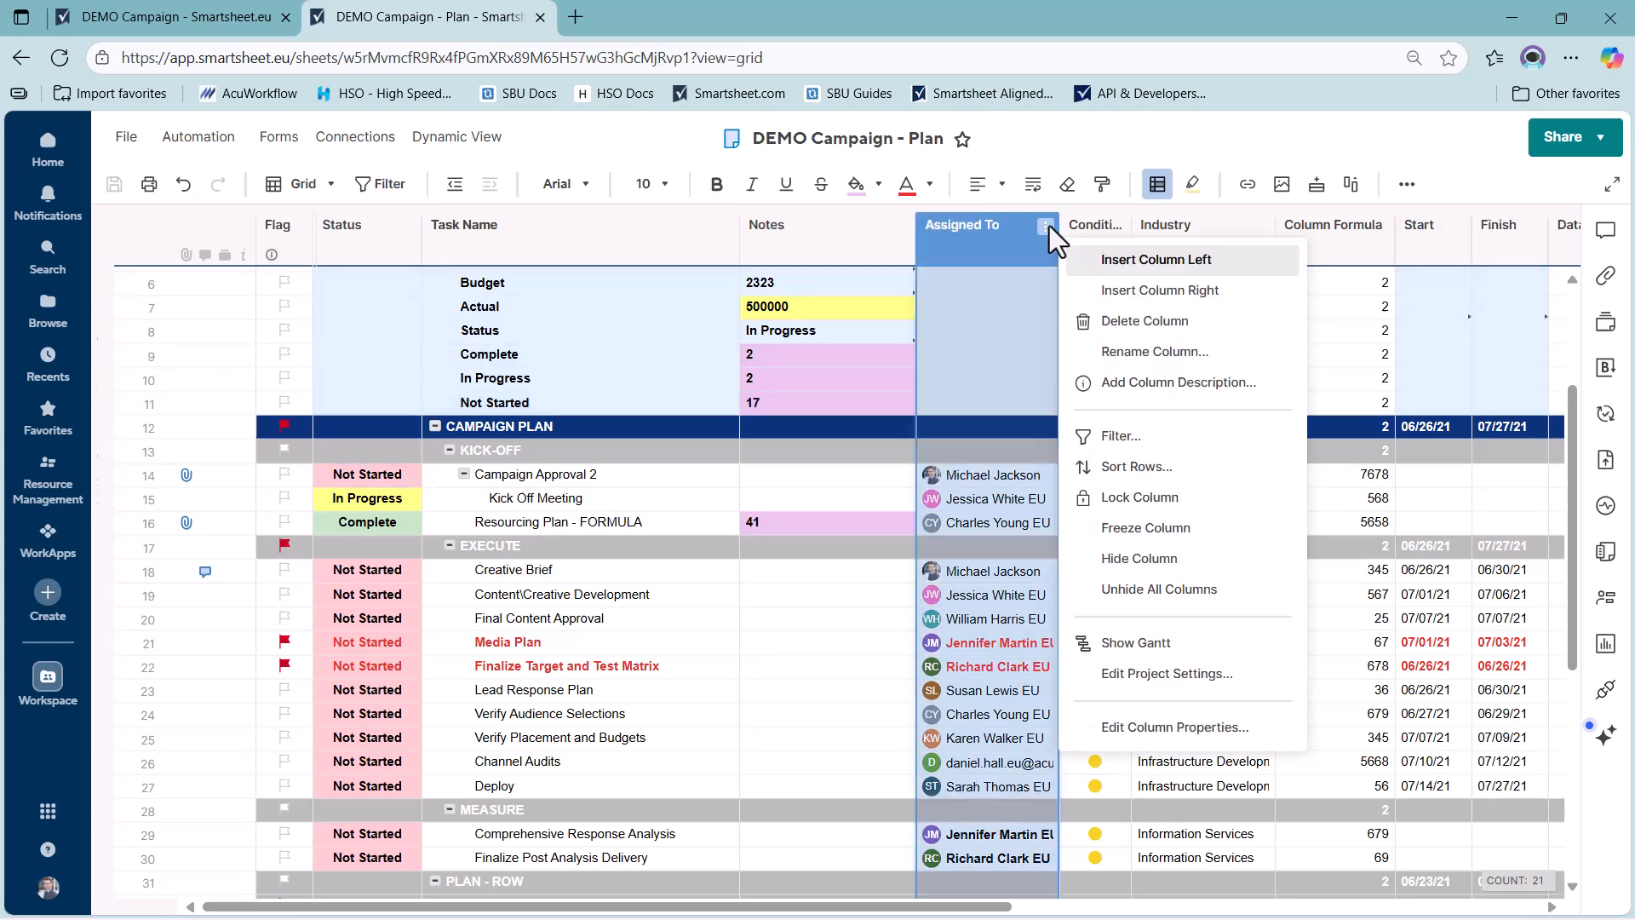
{"action": "left_click", "coordinate": [1167, 724]}
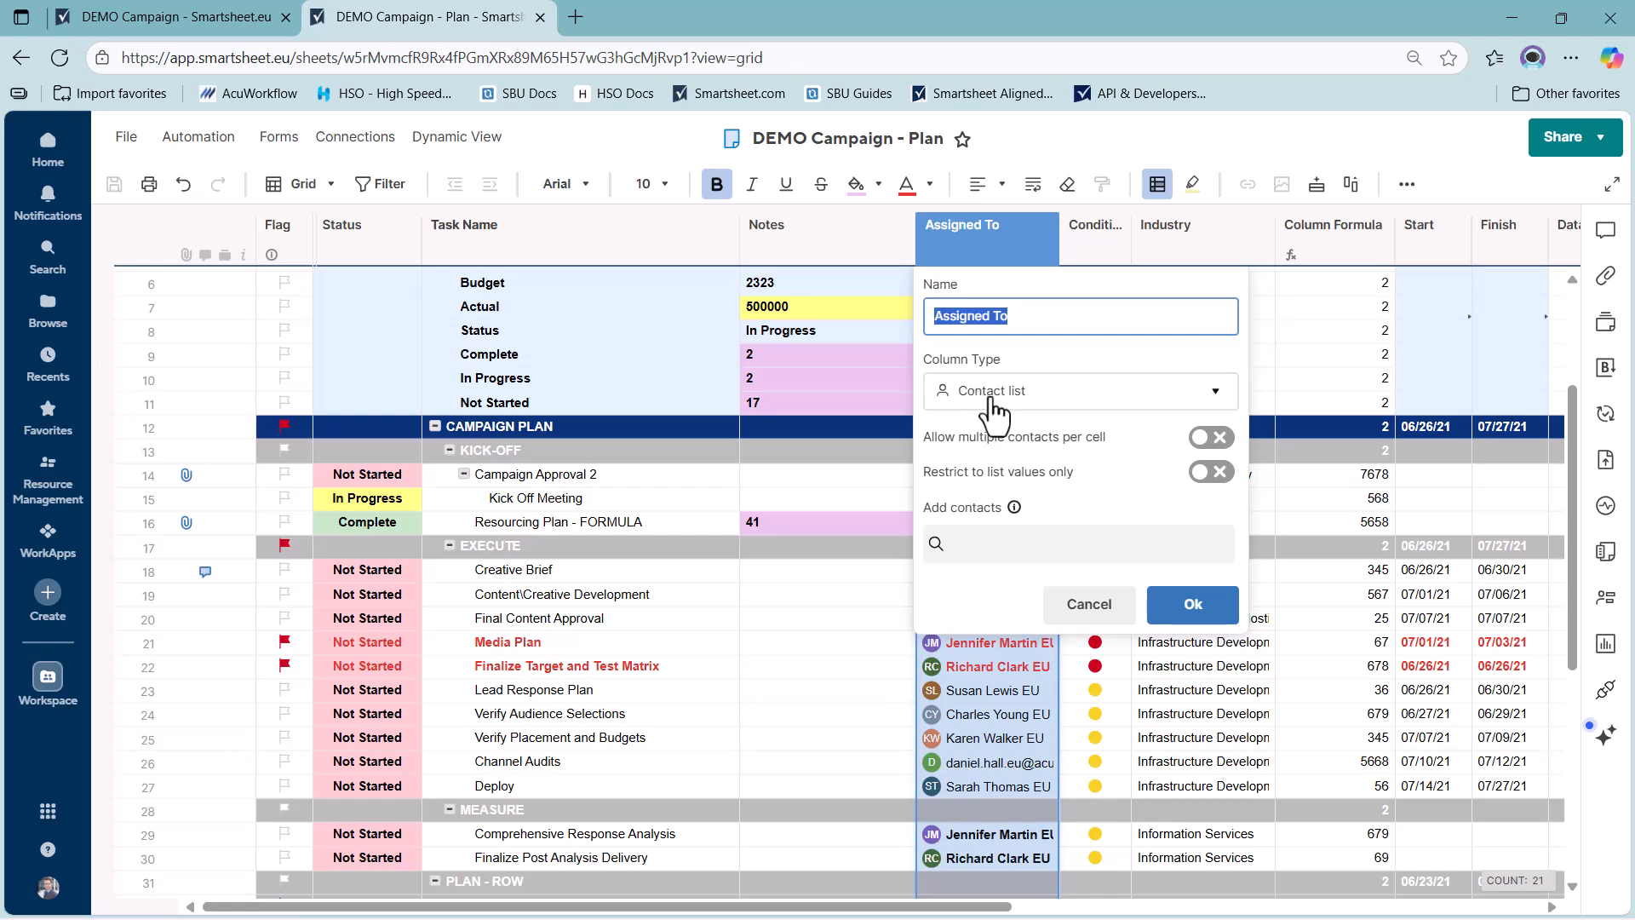
{"action": "left_click", "coordinate": [1095, 612]}
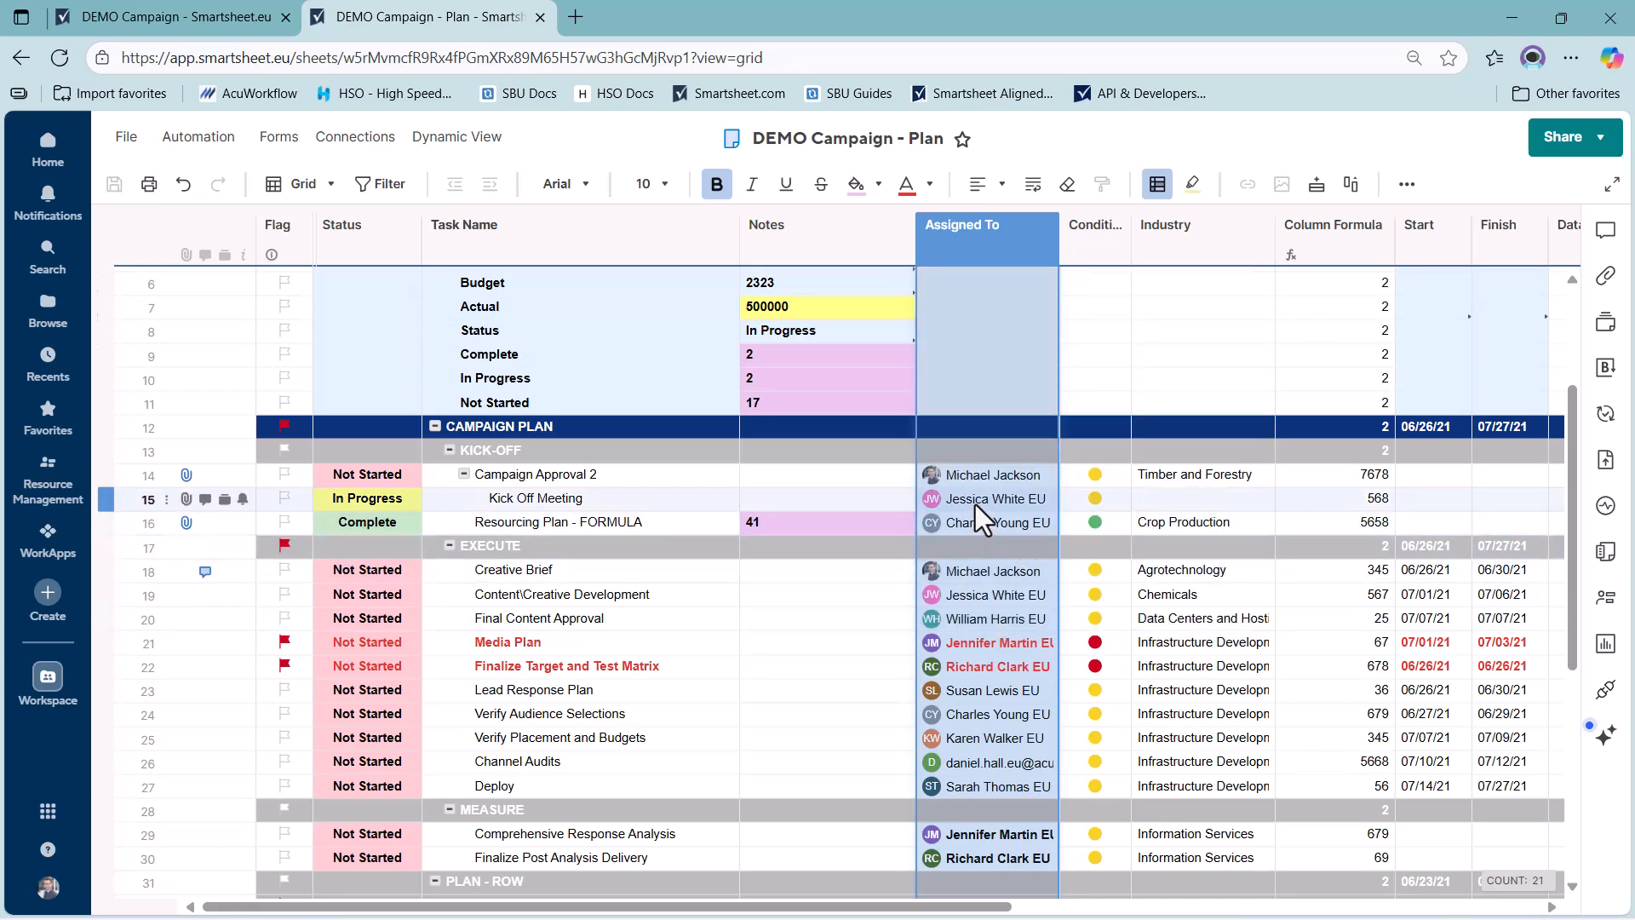
{"action": "left_click", "coordinate": [974, 504]}
{"action": "left_click", "coordinate": [1046, 498]}
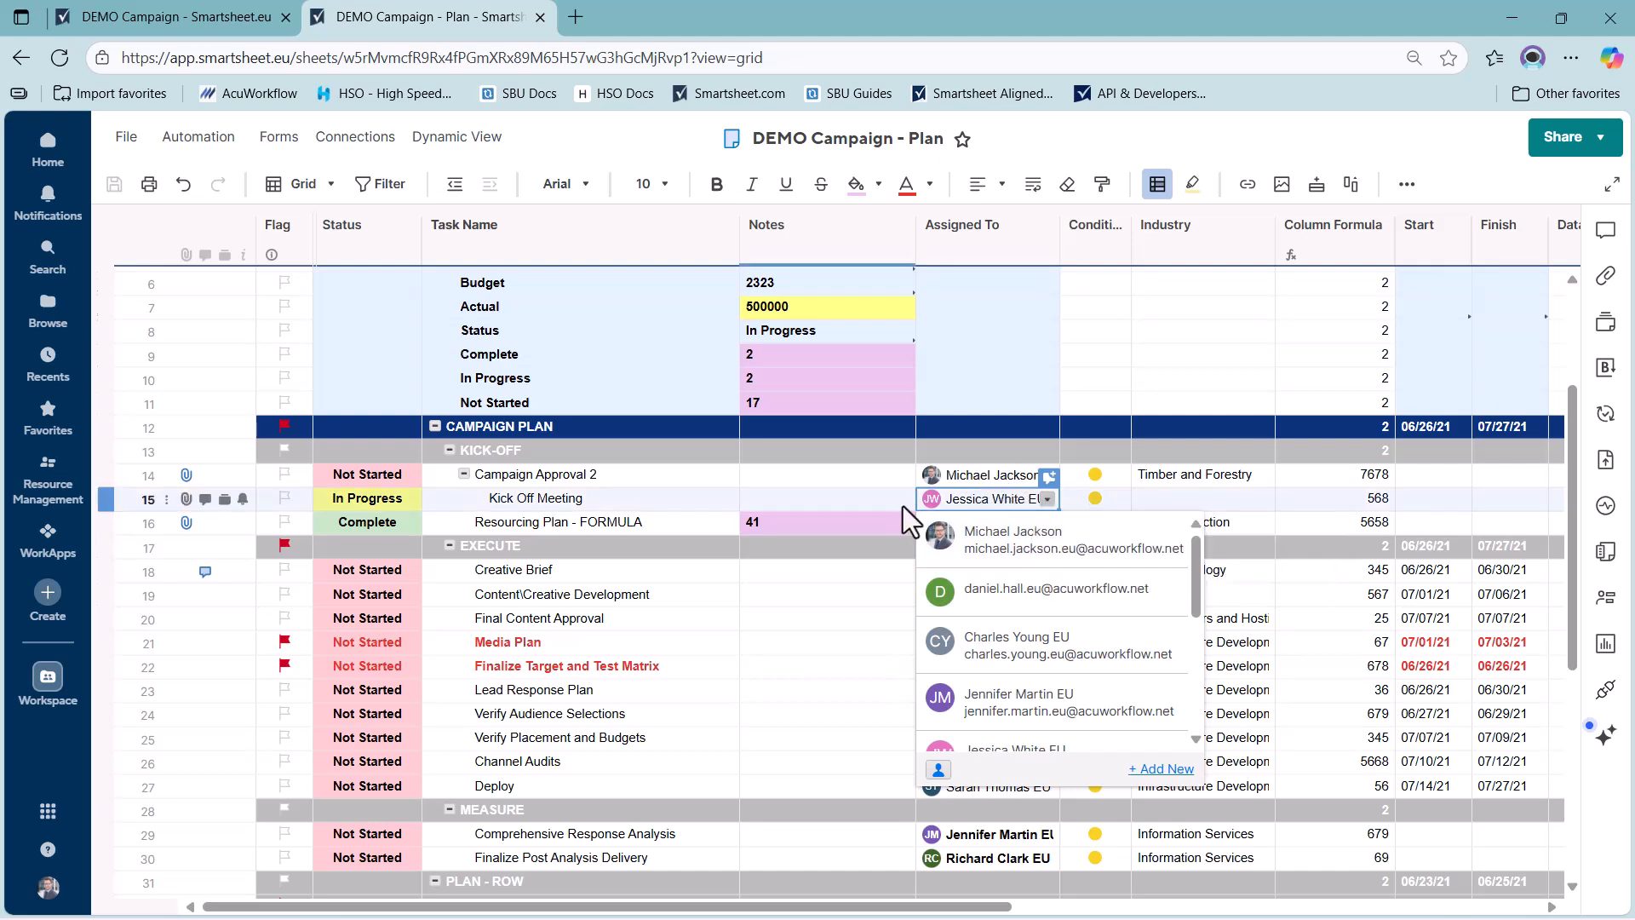
{"action": "left_click", "coordinate": [1093, 360]}
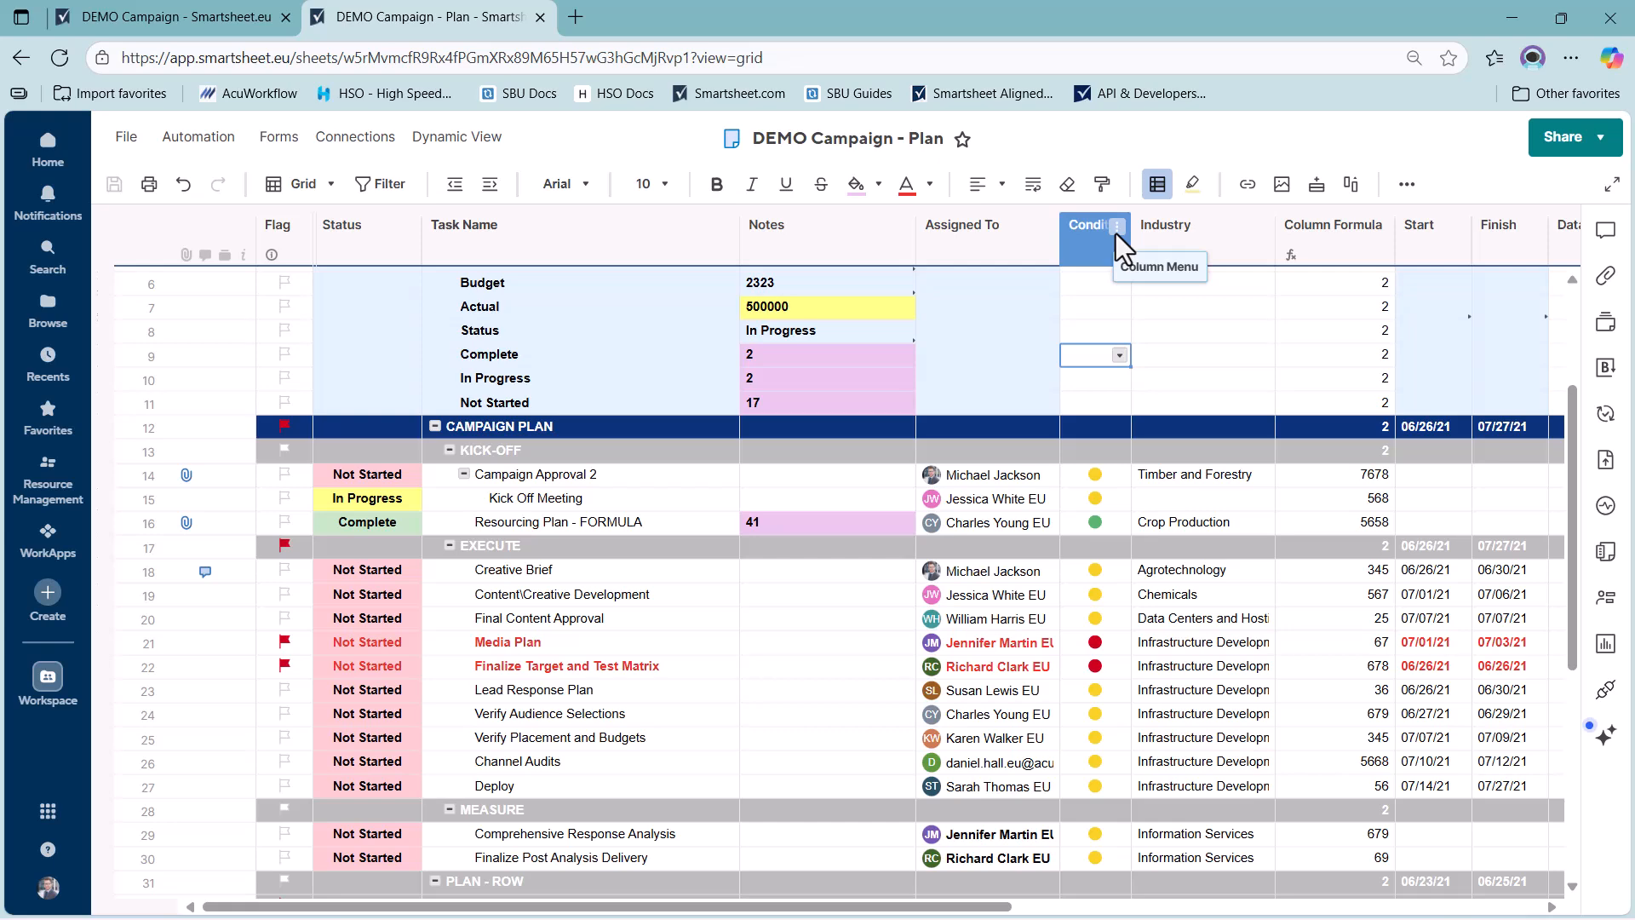
Step: View the Condition column's properties to check its column type and symbol set, and close them without changes
{"action": "left_click", "coordinate": [1117, 225]}
{"action": "left_click", "coordinate": [1160, 730]}
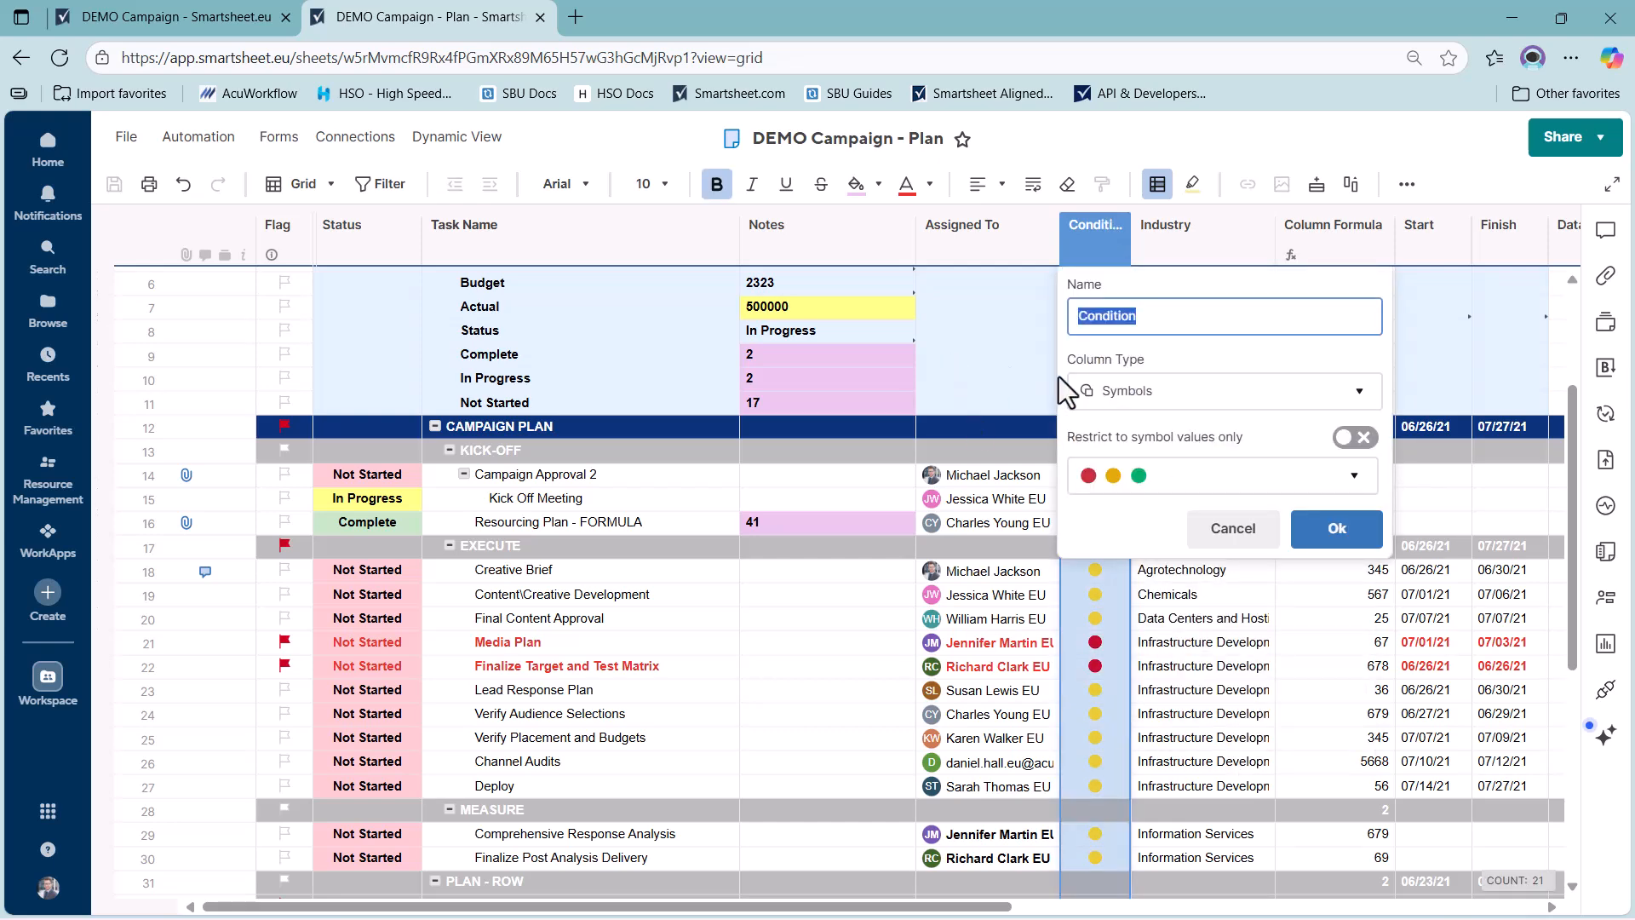
{"action": "left_click", "coordinate": [1226, 529]}
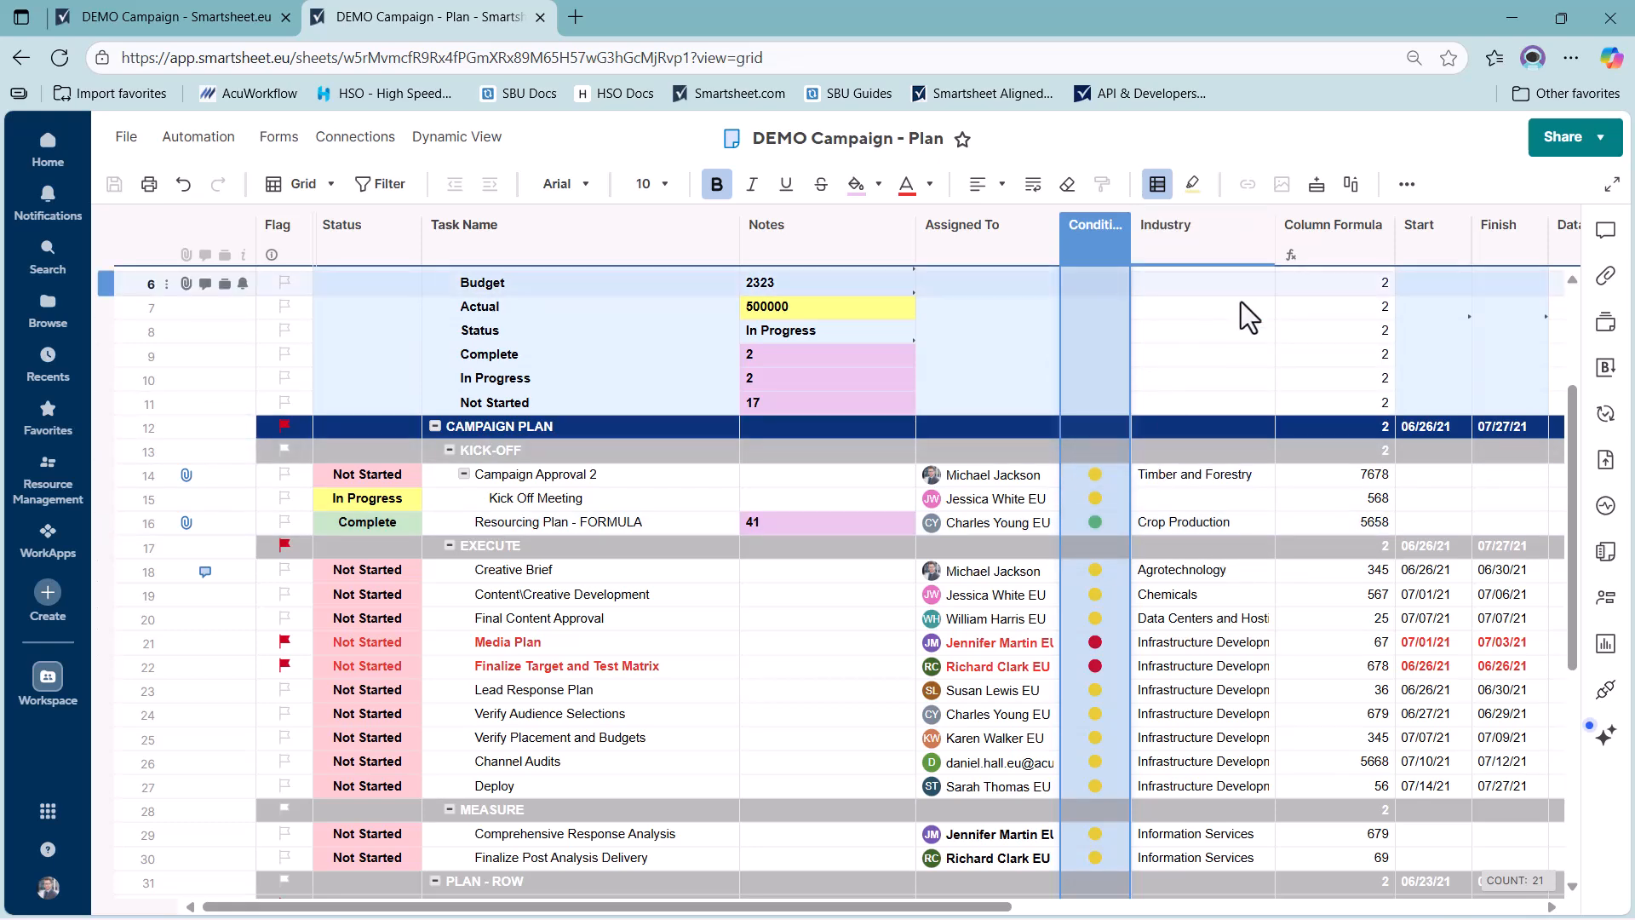
Step: Browse the Industry dropdown options on the Complete row and view the Status options for Campaign Approval 2
{"action": "left_click", "coordinate": [1246, 358]}
{"action": "left_click", "coordinate": [1264, 355]}
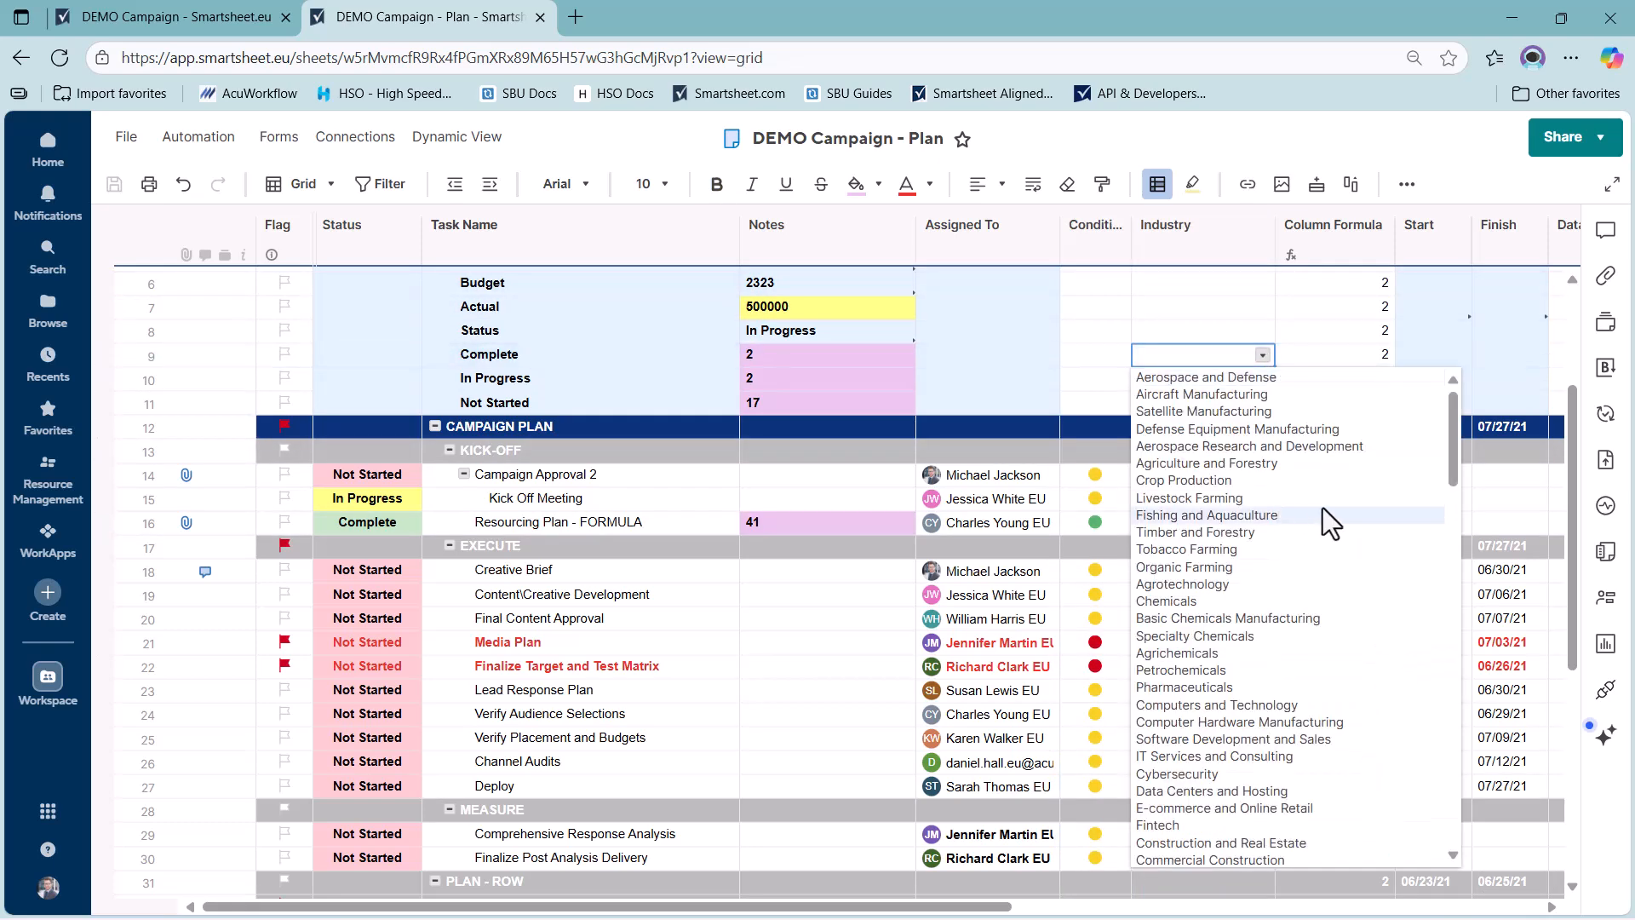
{"action": "scroll", "coordinate": [1324, 505], "scroll_direction": "down", "scroll_amount": 6}
{"action": "scroll", "coordinate": [1324, 503], "scroll_direction": "down", "scroll_amount": 15}
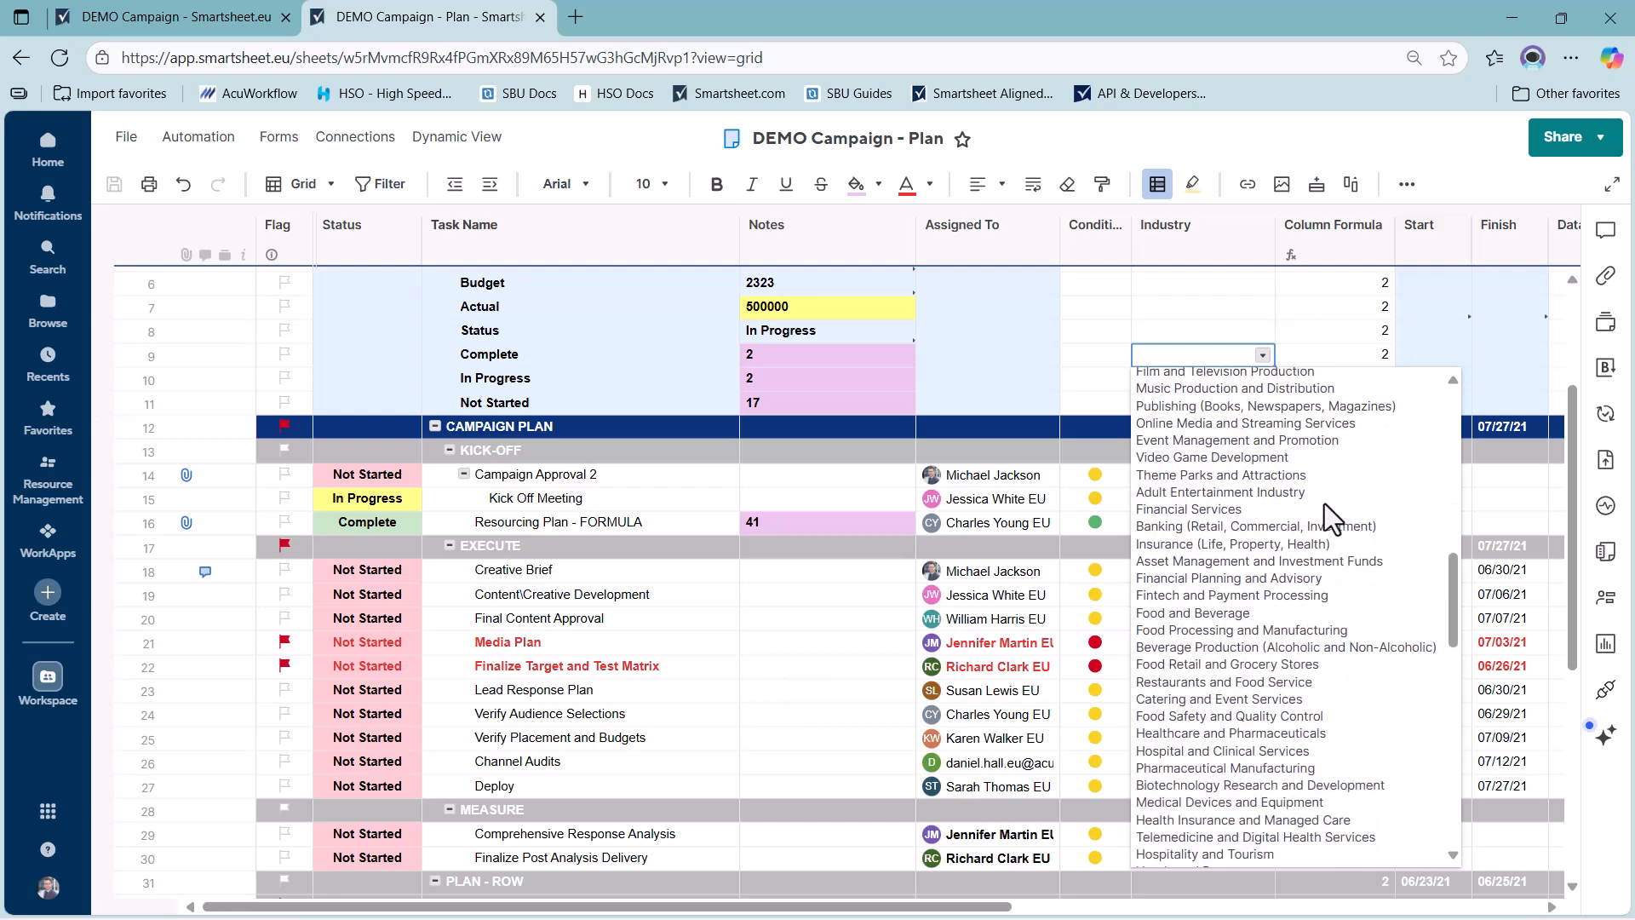
{"action": "scroll", "coordinate": [1279, 608], "scroll_direction": "down", "scroll_amount": 12}
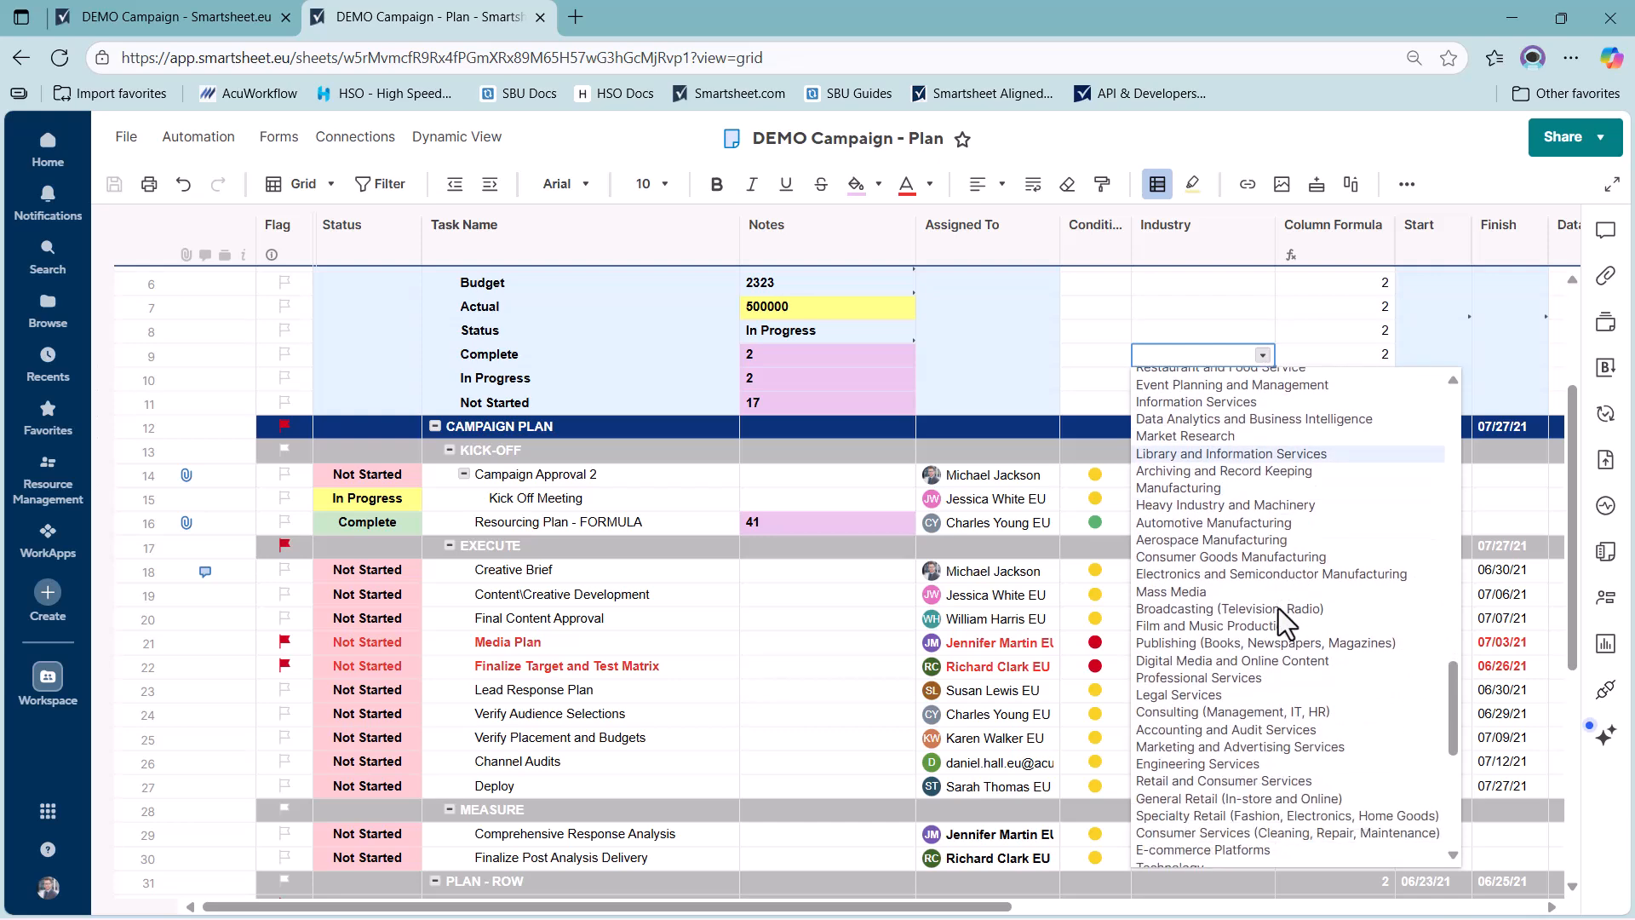
{"action": "scroll", "coordinate": [1279, 608], "scroll_direction": "up", "scroll_amount": 15}
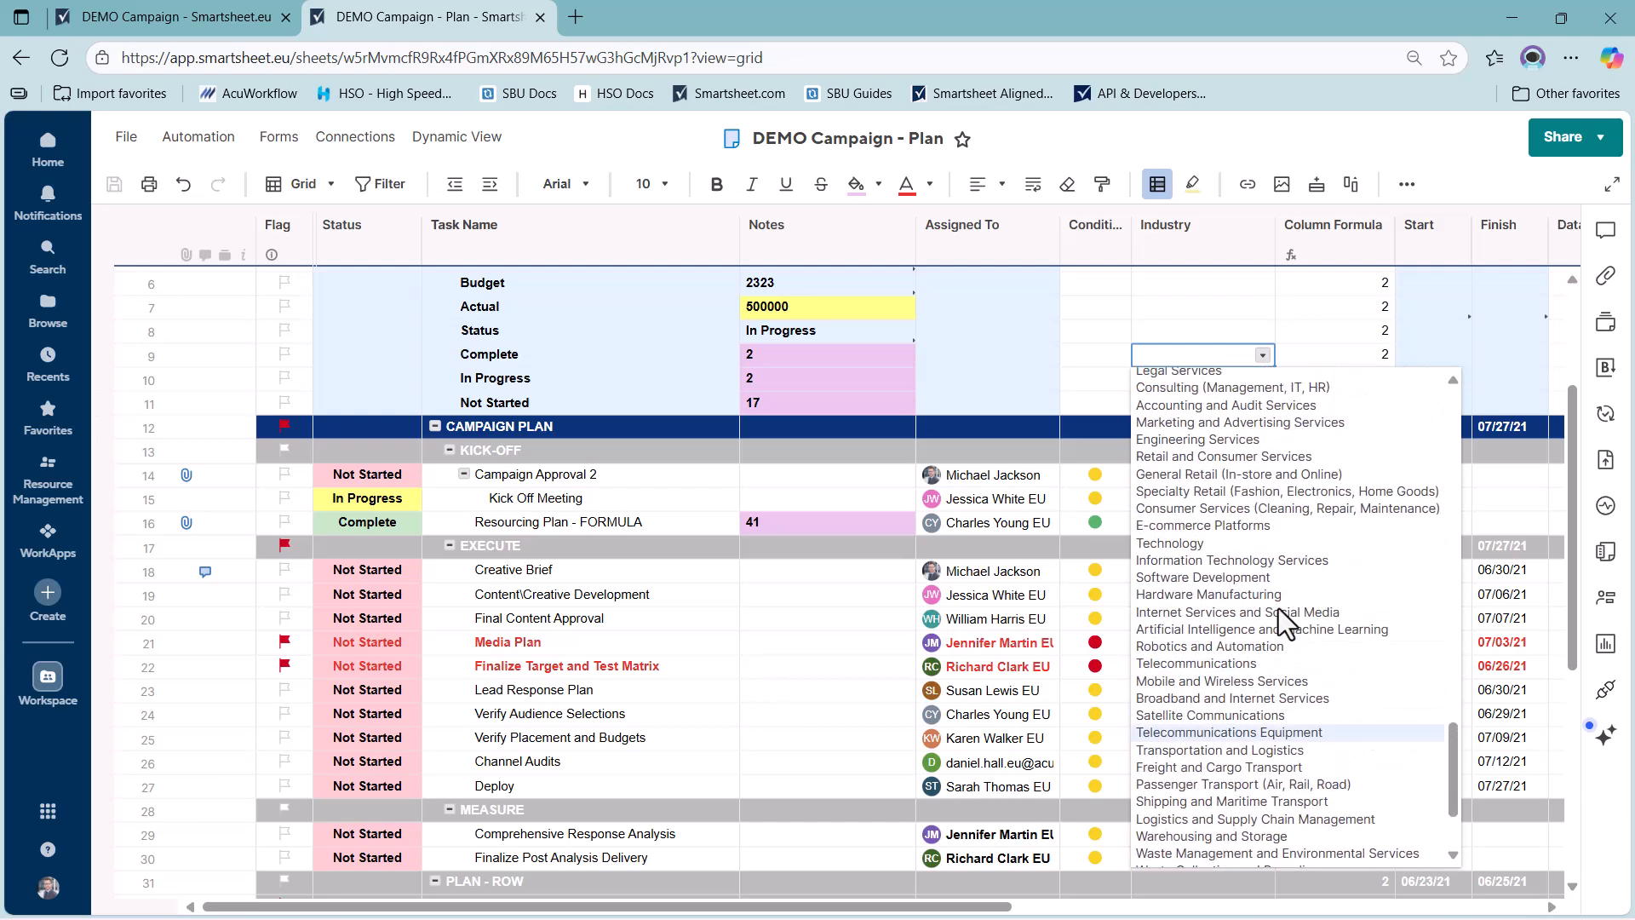
{"action": "scroll", "coordinate": [1279, 608], "scroll_direction": "up", "scroll_amount": 20}
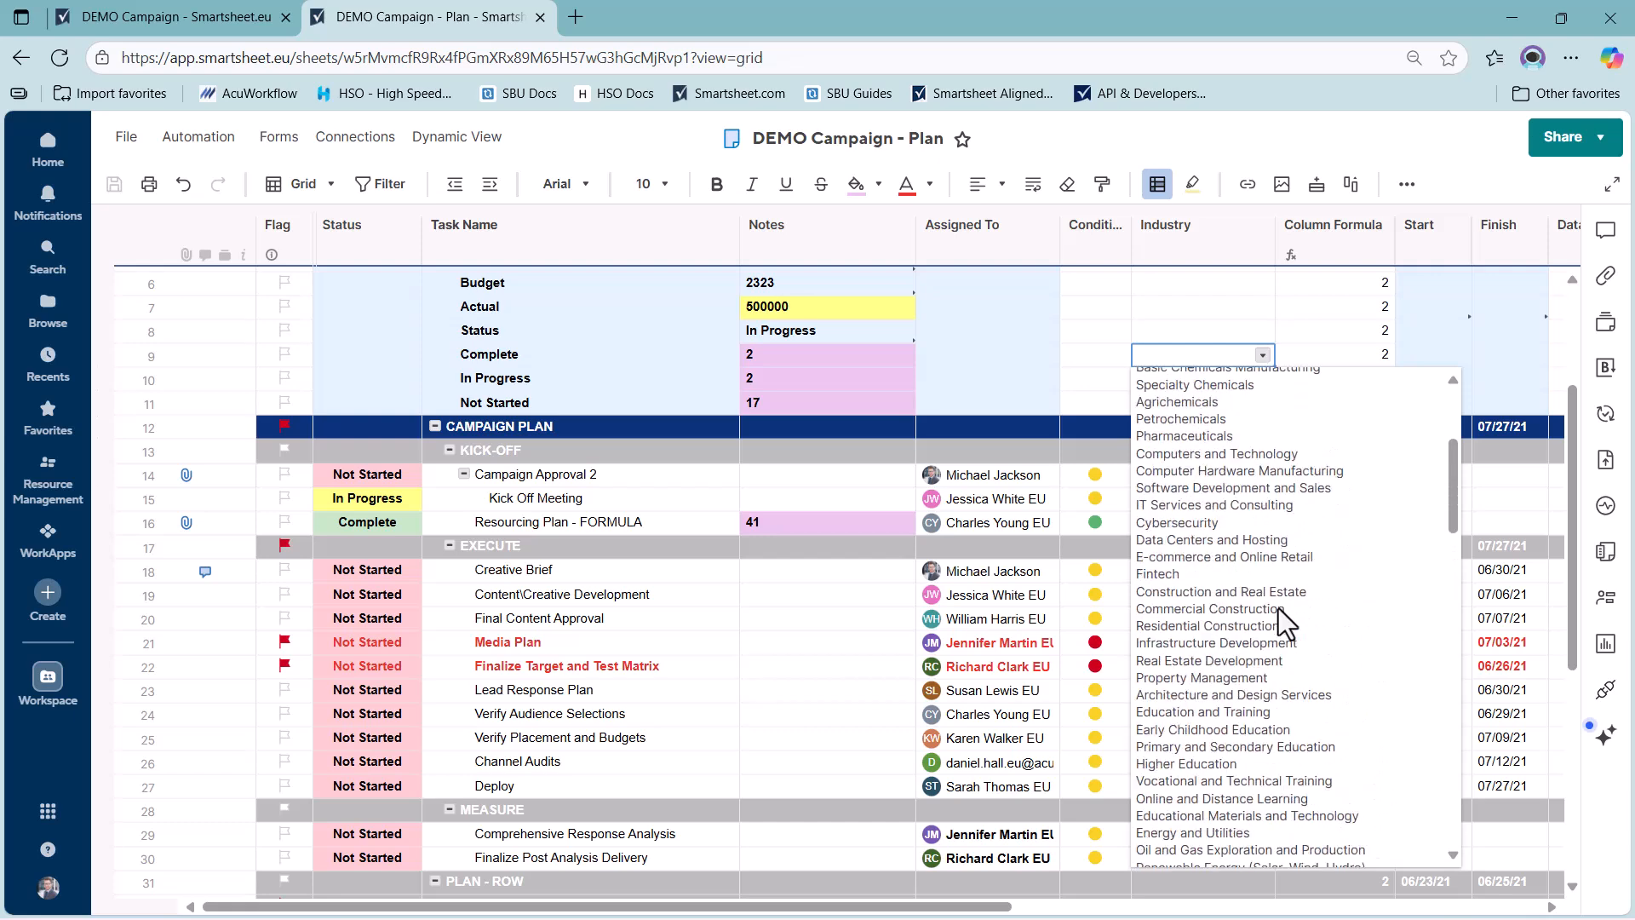
{"action": "left_click", "coordinate": [375, 474]}
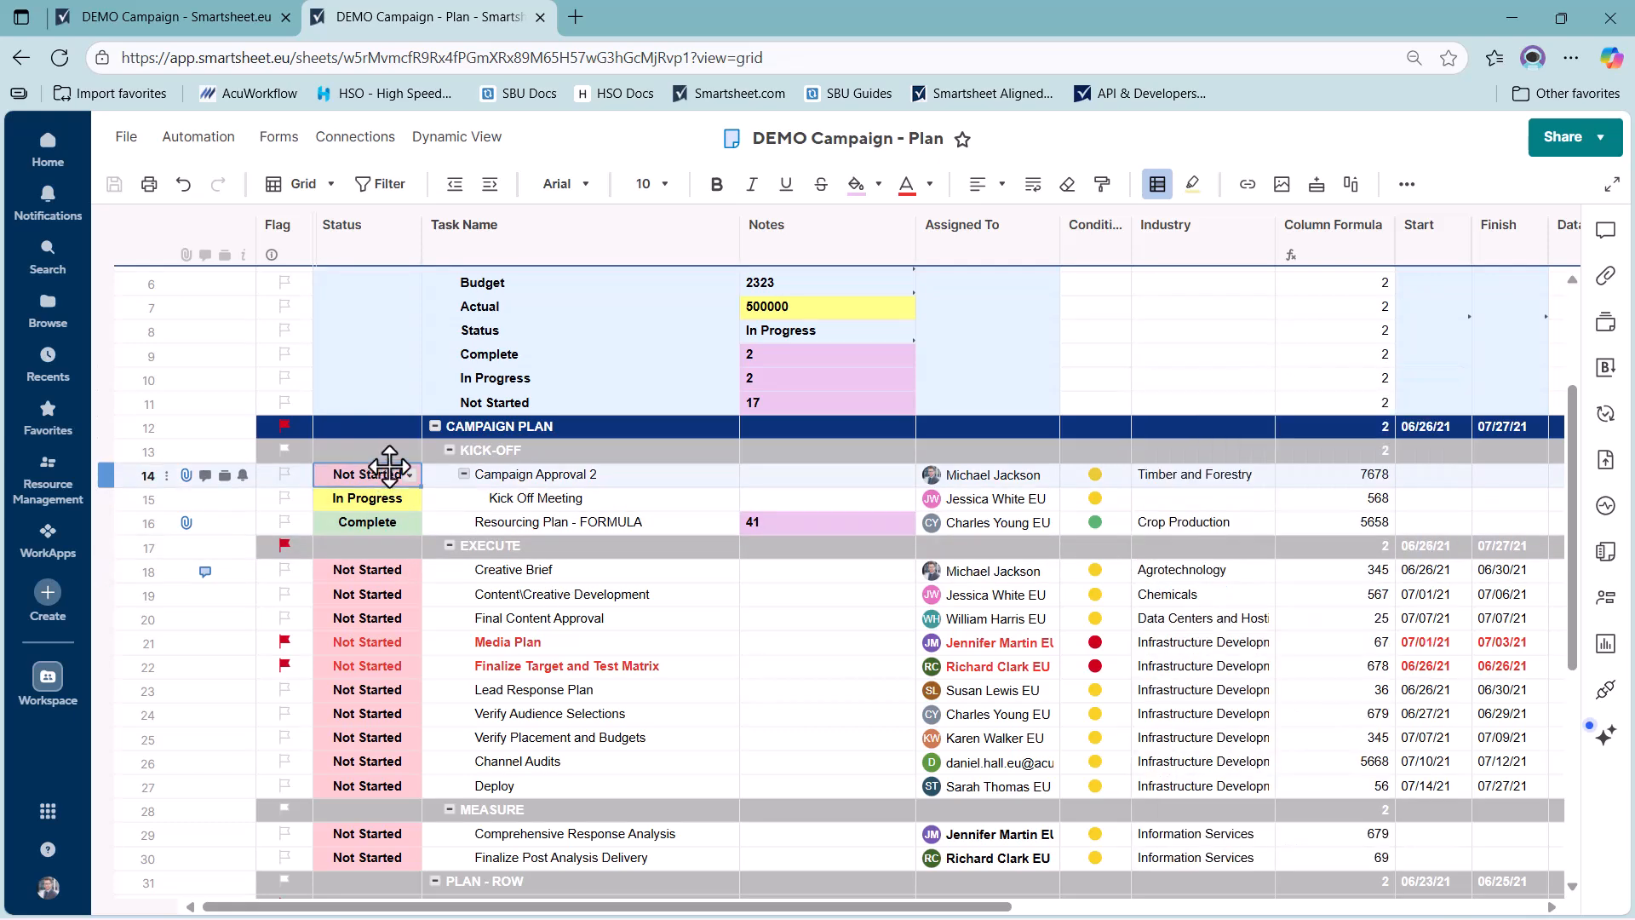
{"action": "left_click", "coordinate": [411, 475]}
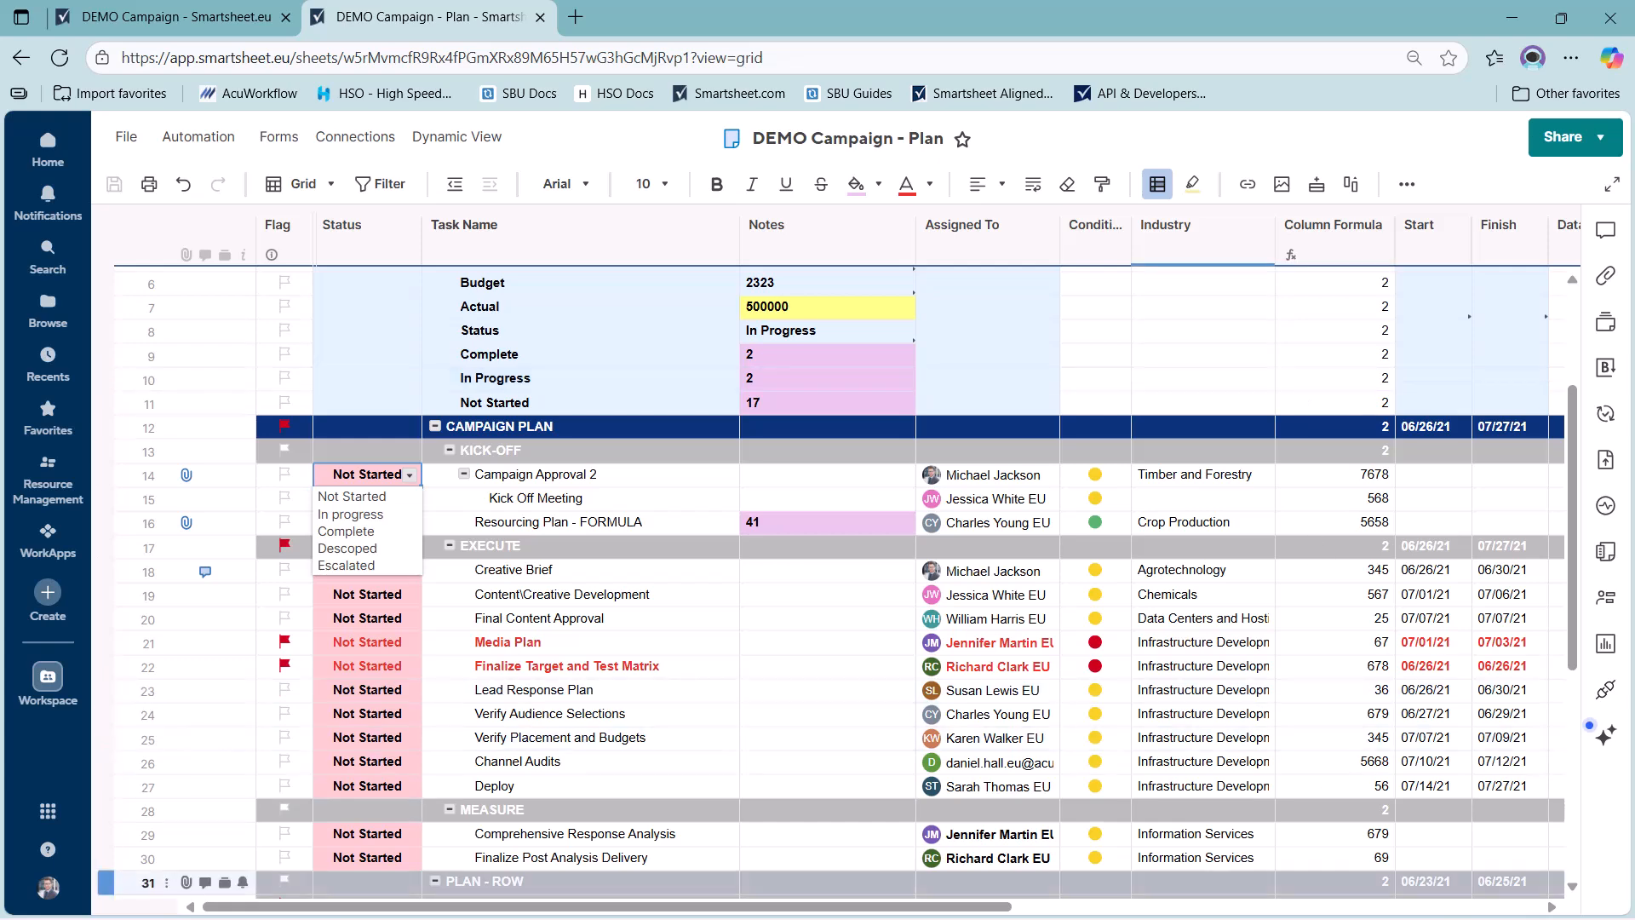
Step: Inspect the Start, Finish and Data cells of the Creative Brief row and the Predecessors cell of Resourcing Plan - FORMULA
{"action": "left_click_drag", "start_coordinate": [953, 907], "coordinate": [1295, 909]}
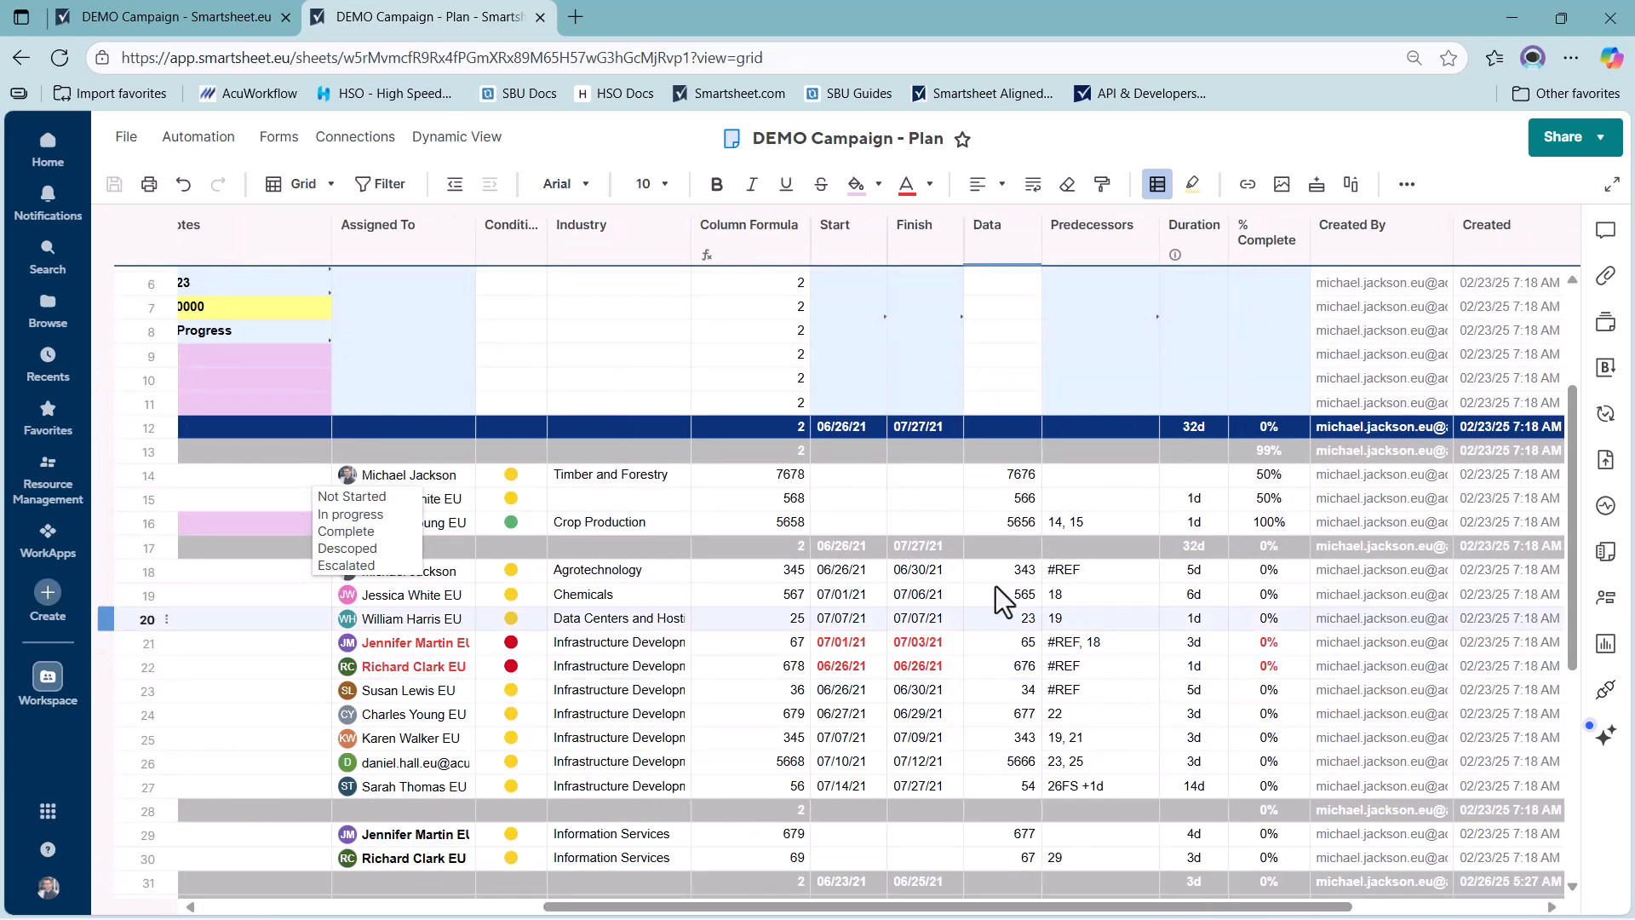
{"action": "left_click", "coordinate": [866, 569]}
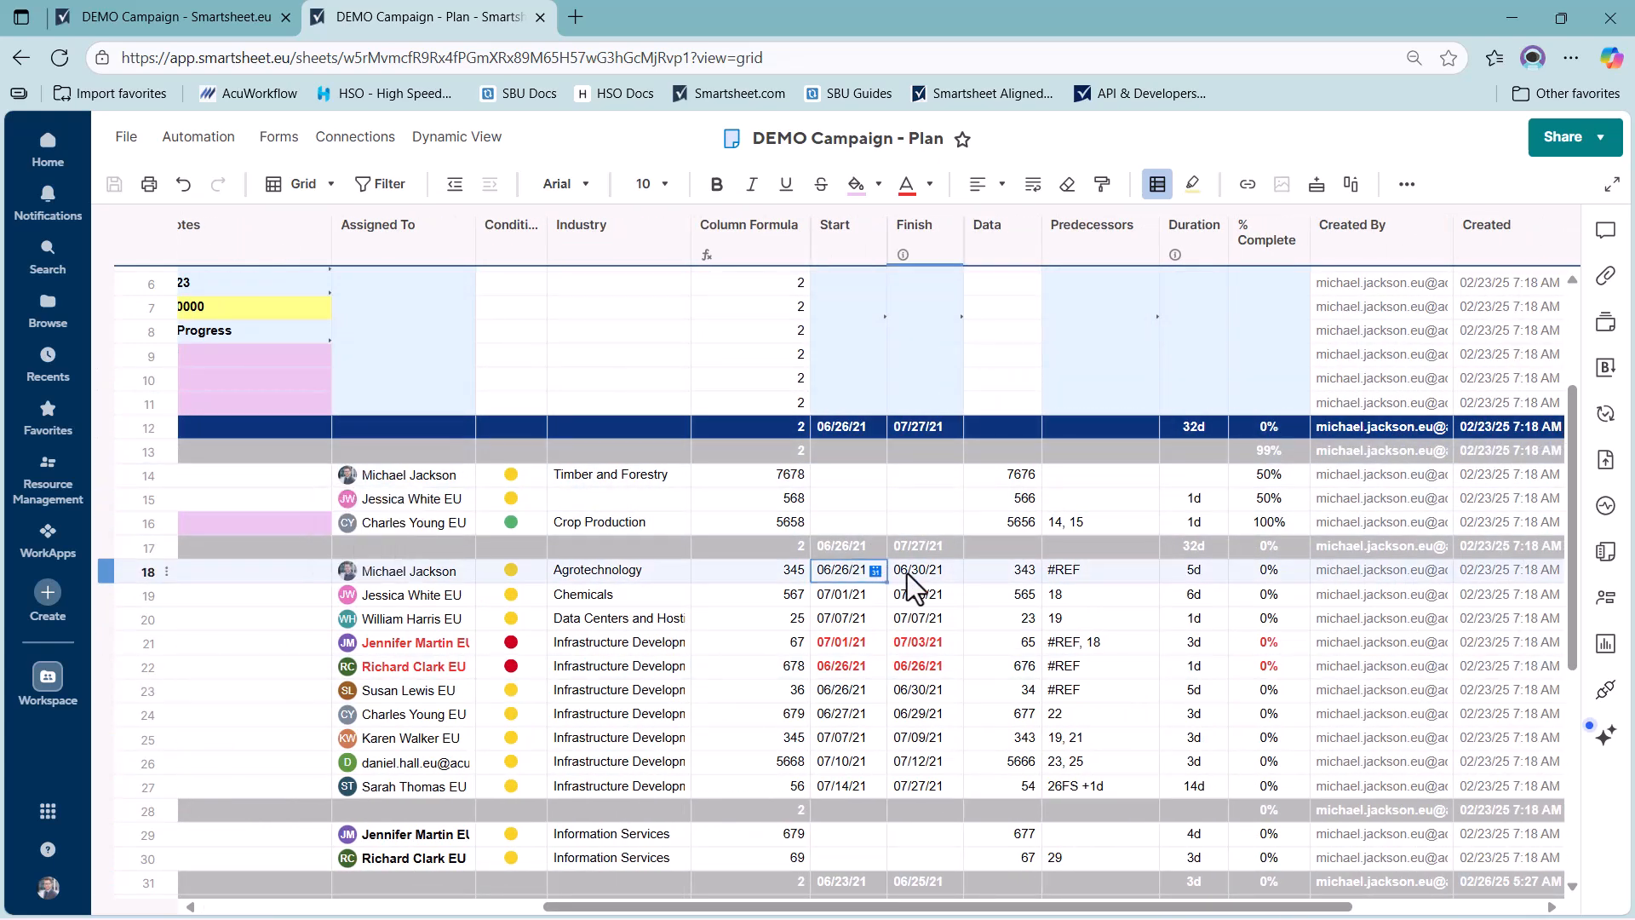
{"action": "left_click", "coordinate": [932, 571]}
{"action": "left_click", "coordinate": [994, 574]}
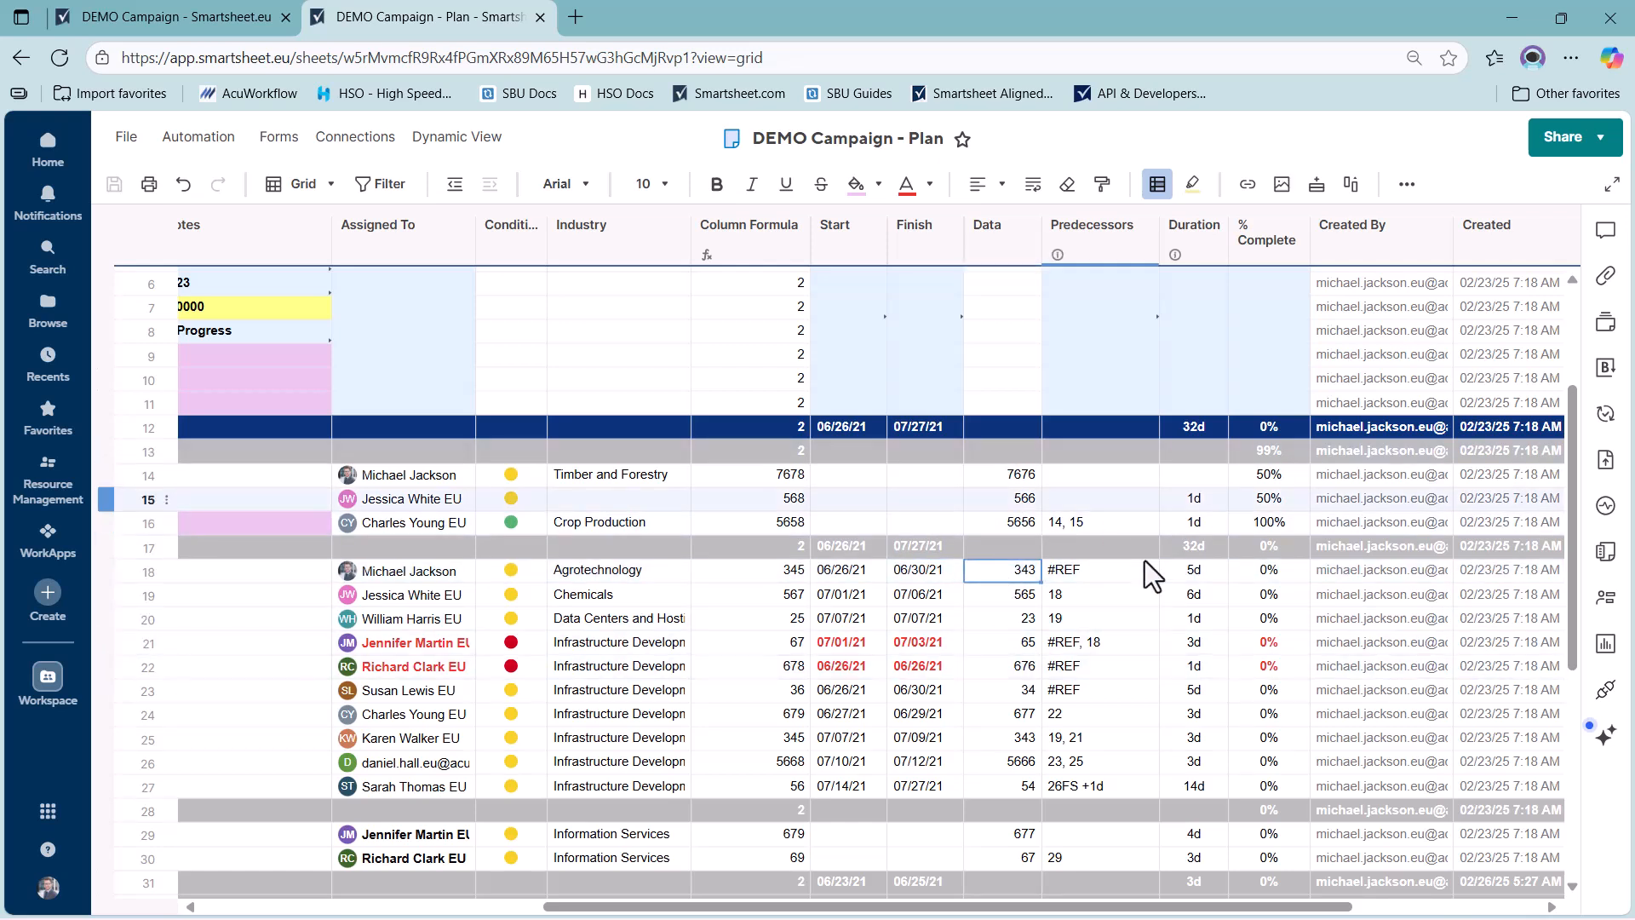
{"action": "left_click", "coordinate": [1124, 521]}
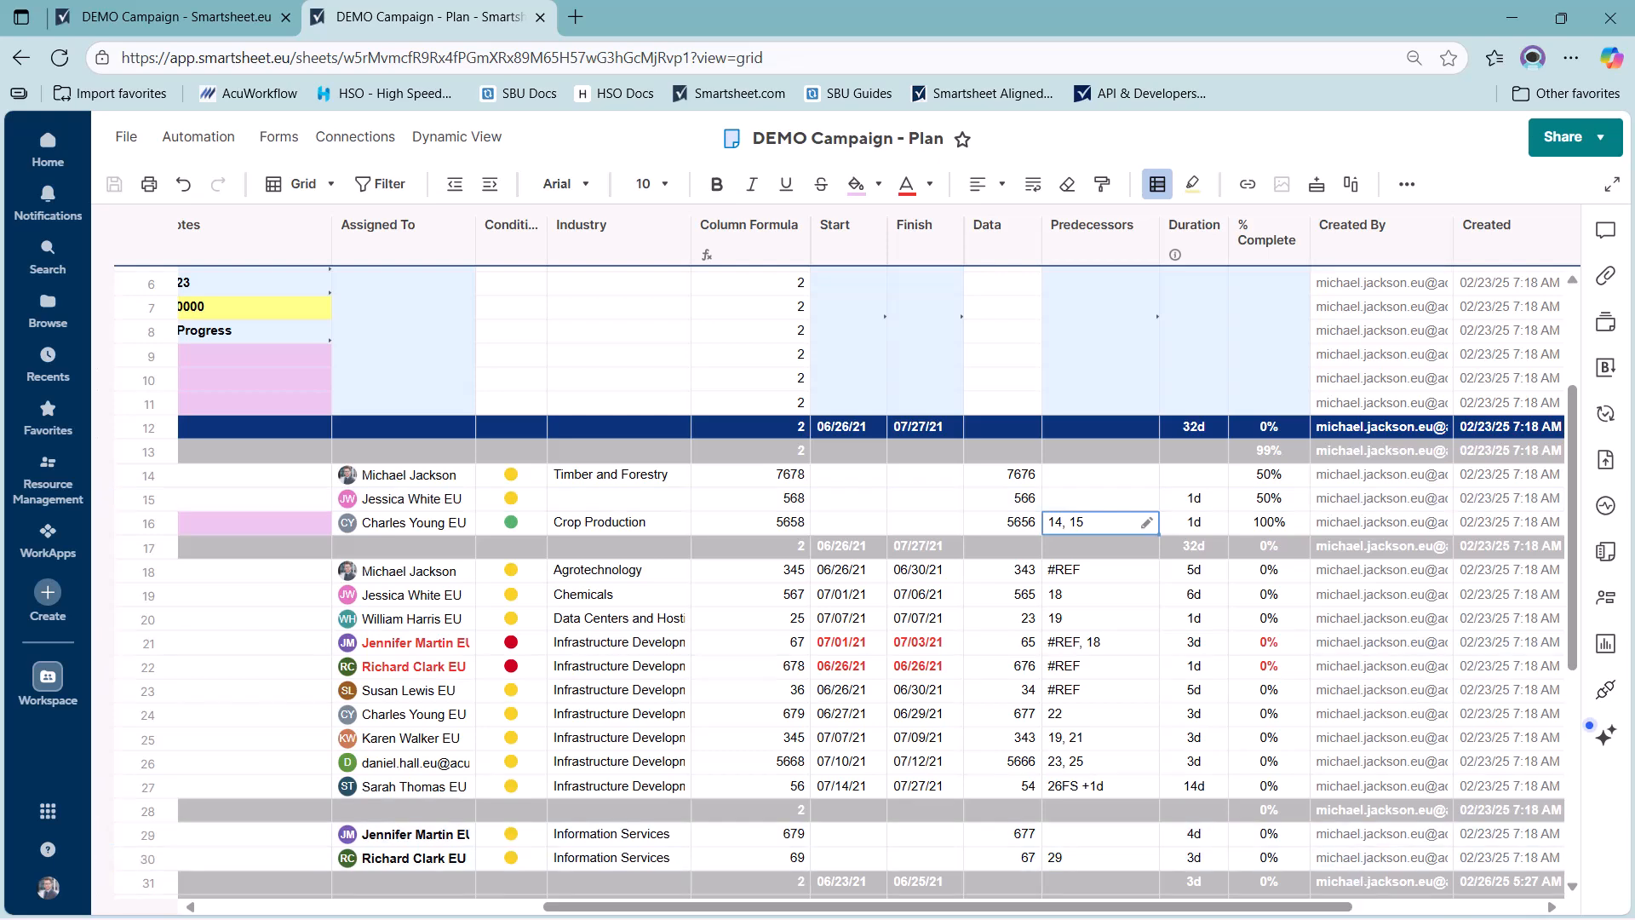
Step: Examine the Created By and Created system columns at the far end of the sheet
{"action": "scroll", "coordinate": [1146, 340], "scroll_direction": "right", "scroll_amount": 3}
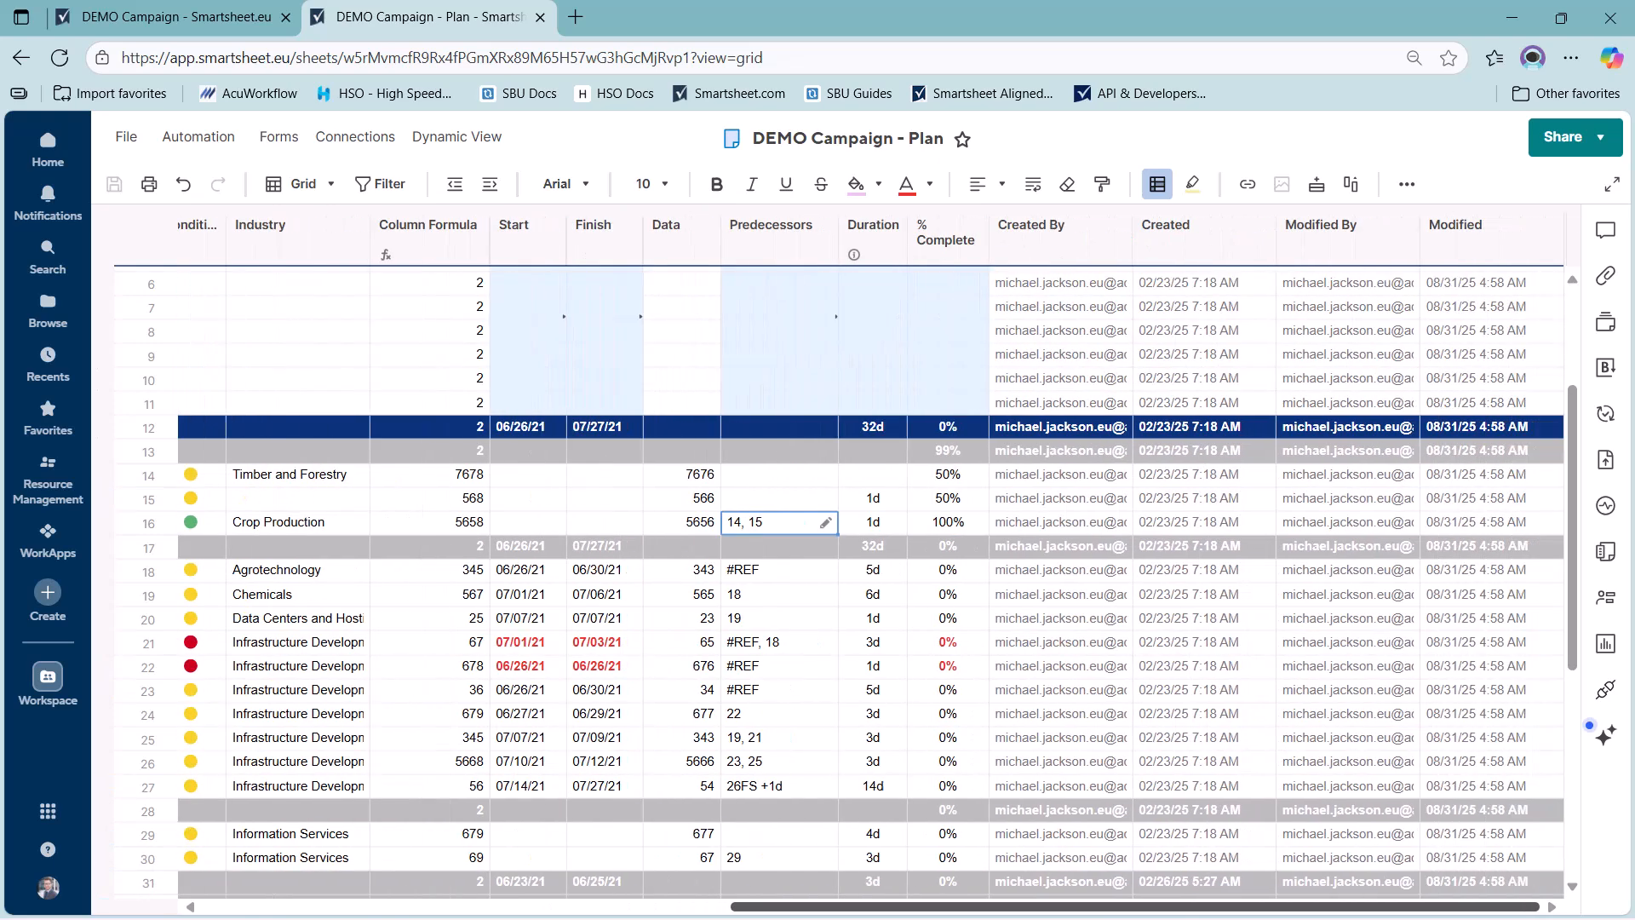
{"action": "left_click", "coordinate": [1059, 233]}
{"action": "left_click", "coordinate": [1183, 233]}
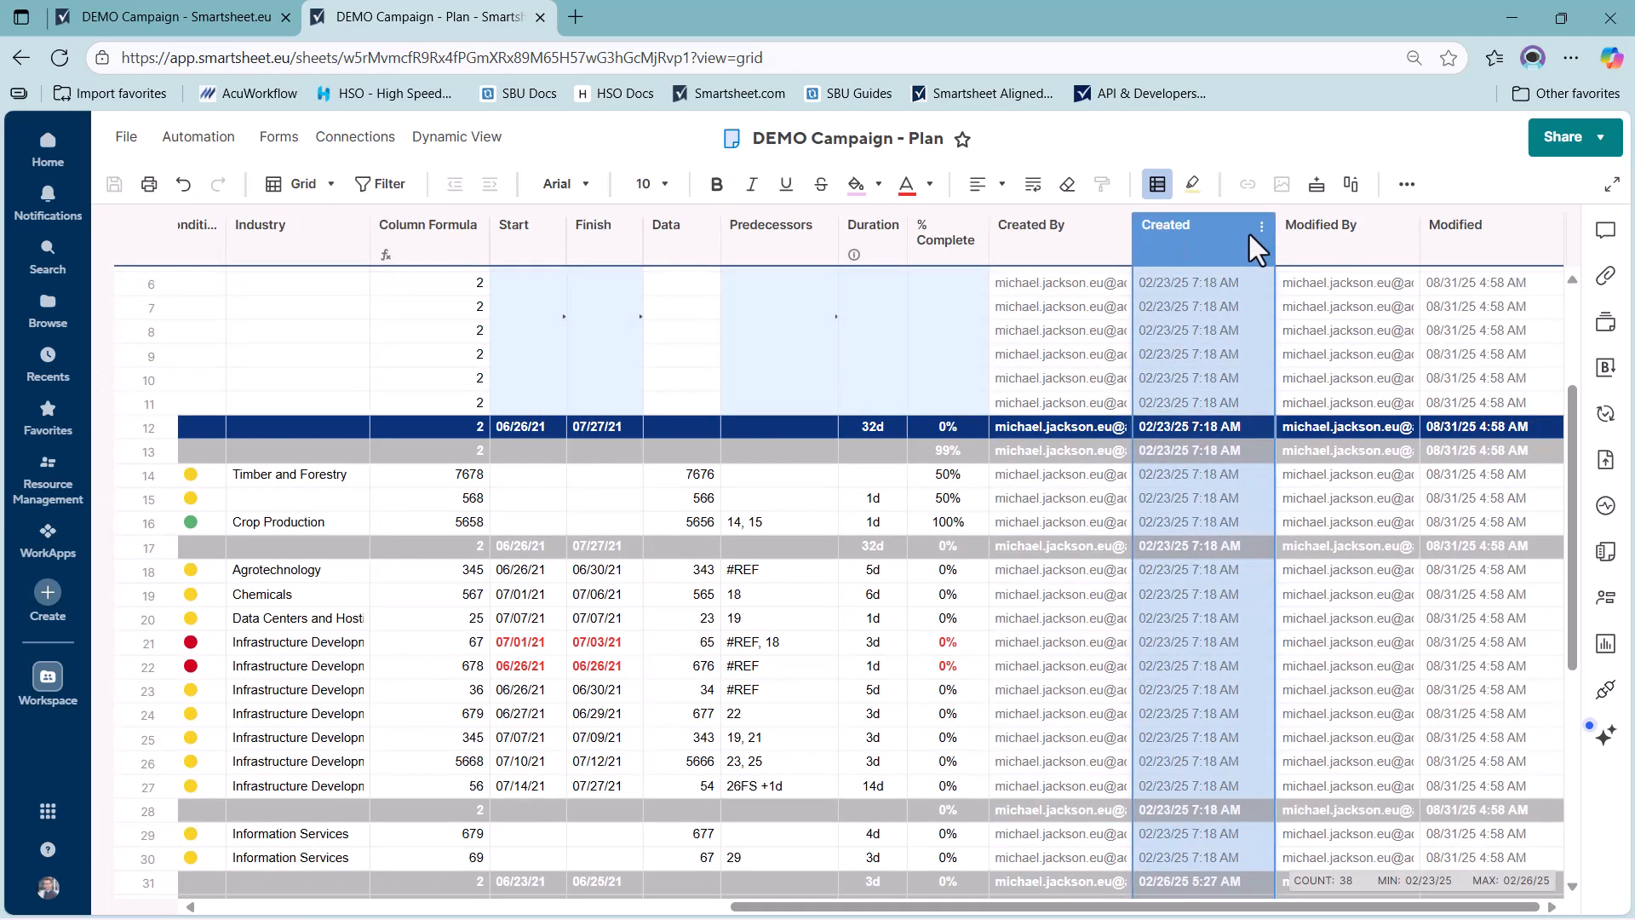
Step: Reveal the hidden Campaign Name column between Flag and Status to view it, and hide it again
{"action": "left_click_drag", "start_coordinate": [1263, 907], "coordinate": [735, 906]}
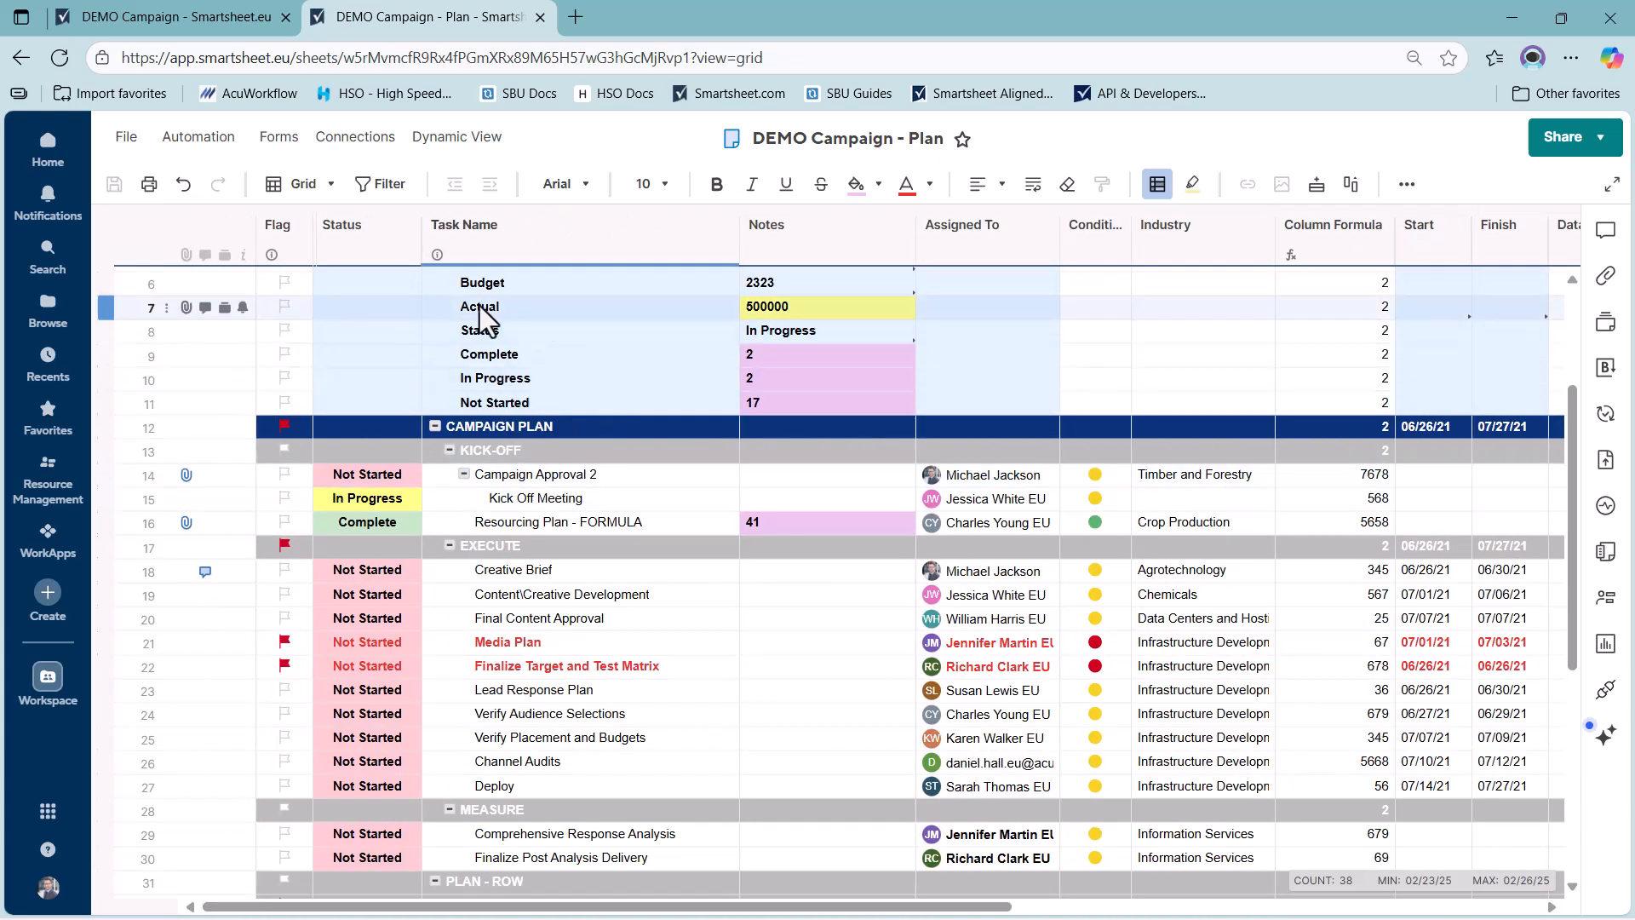
{"action": "left_click", "coordinate": [339, 247]}
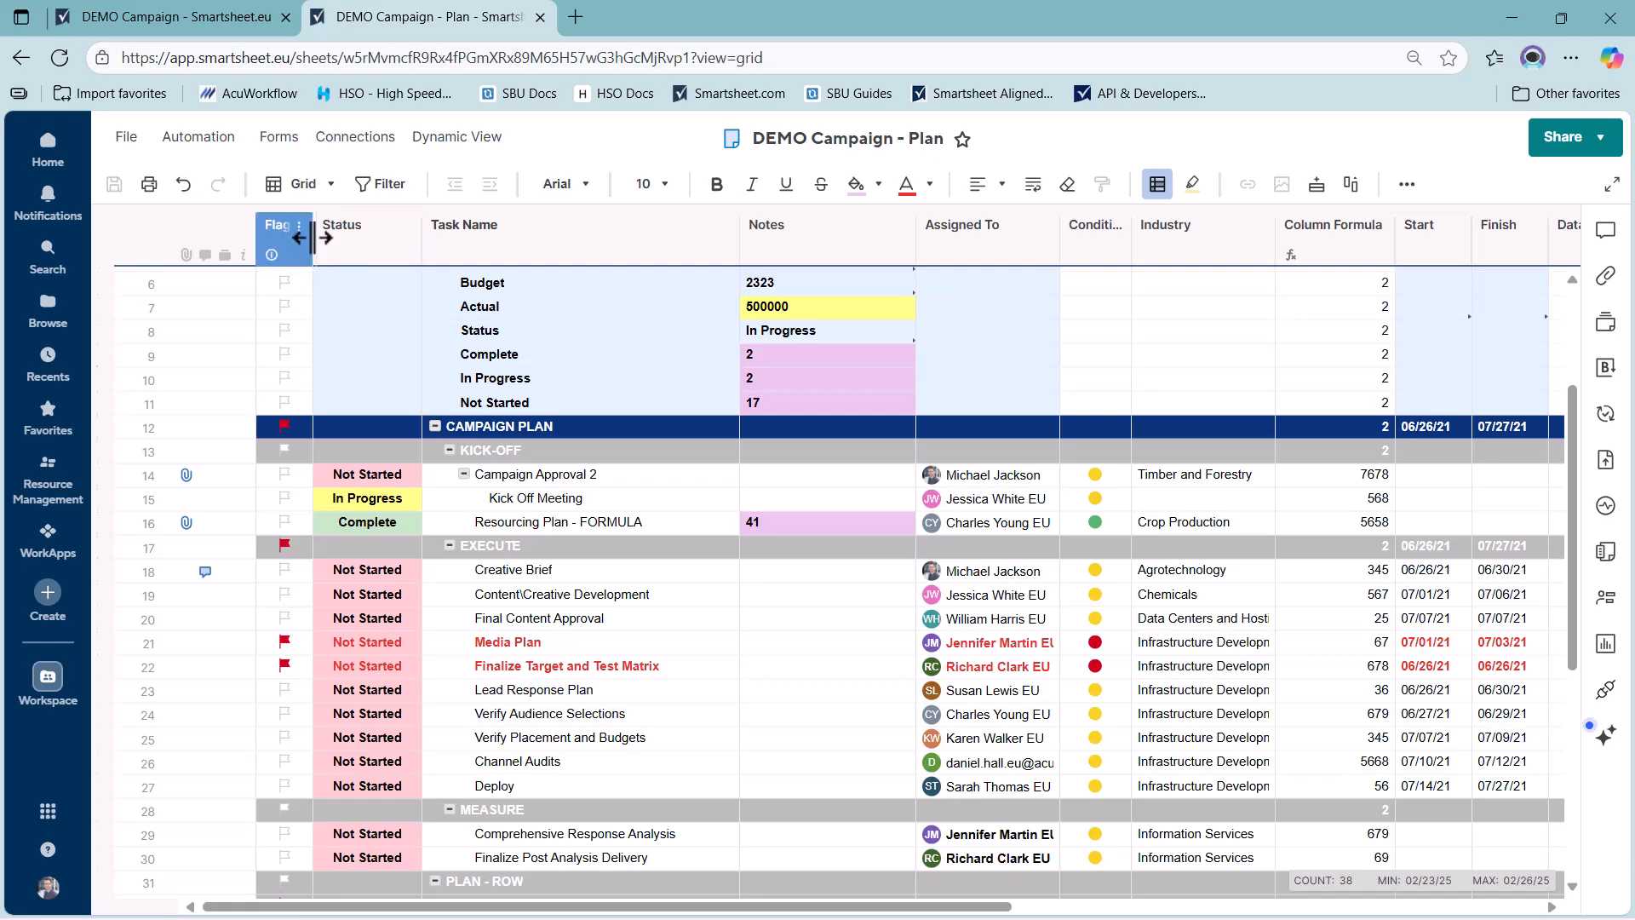
{"action": "left_click_drag", "start_coordinate": [317, 239], "coordinate": [429, 238]}
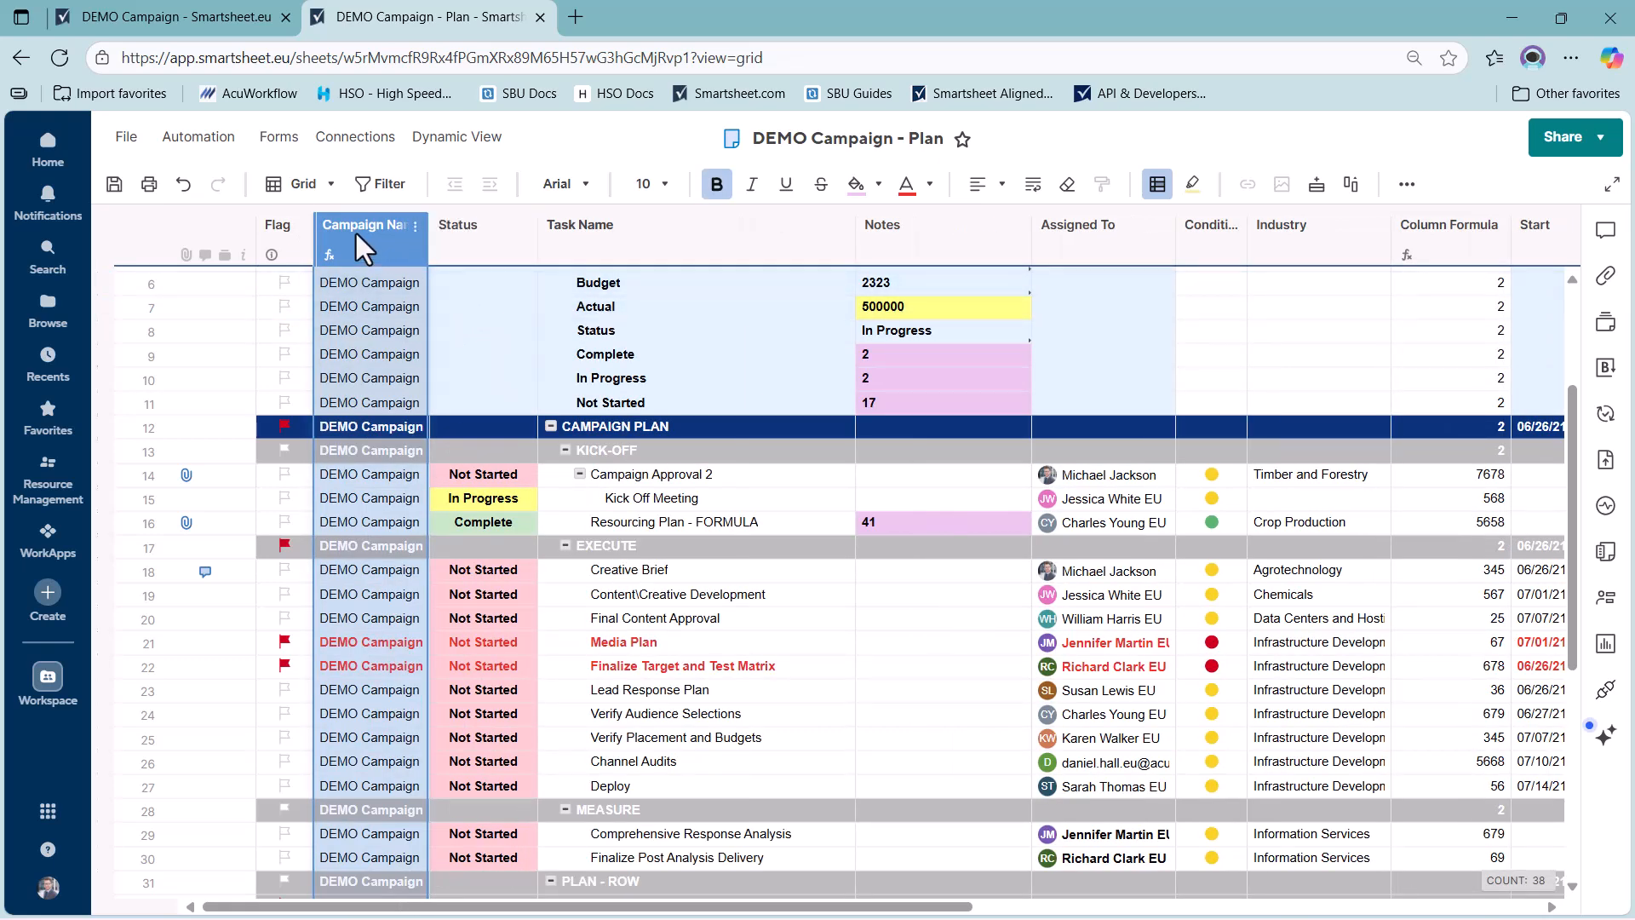
{"action": "left_click", "coordinate": [415, 227]}
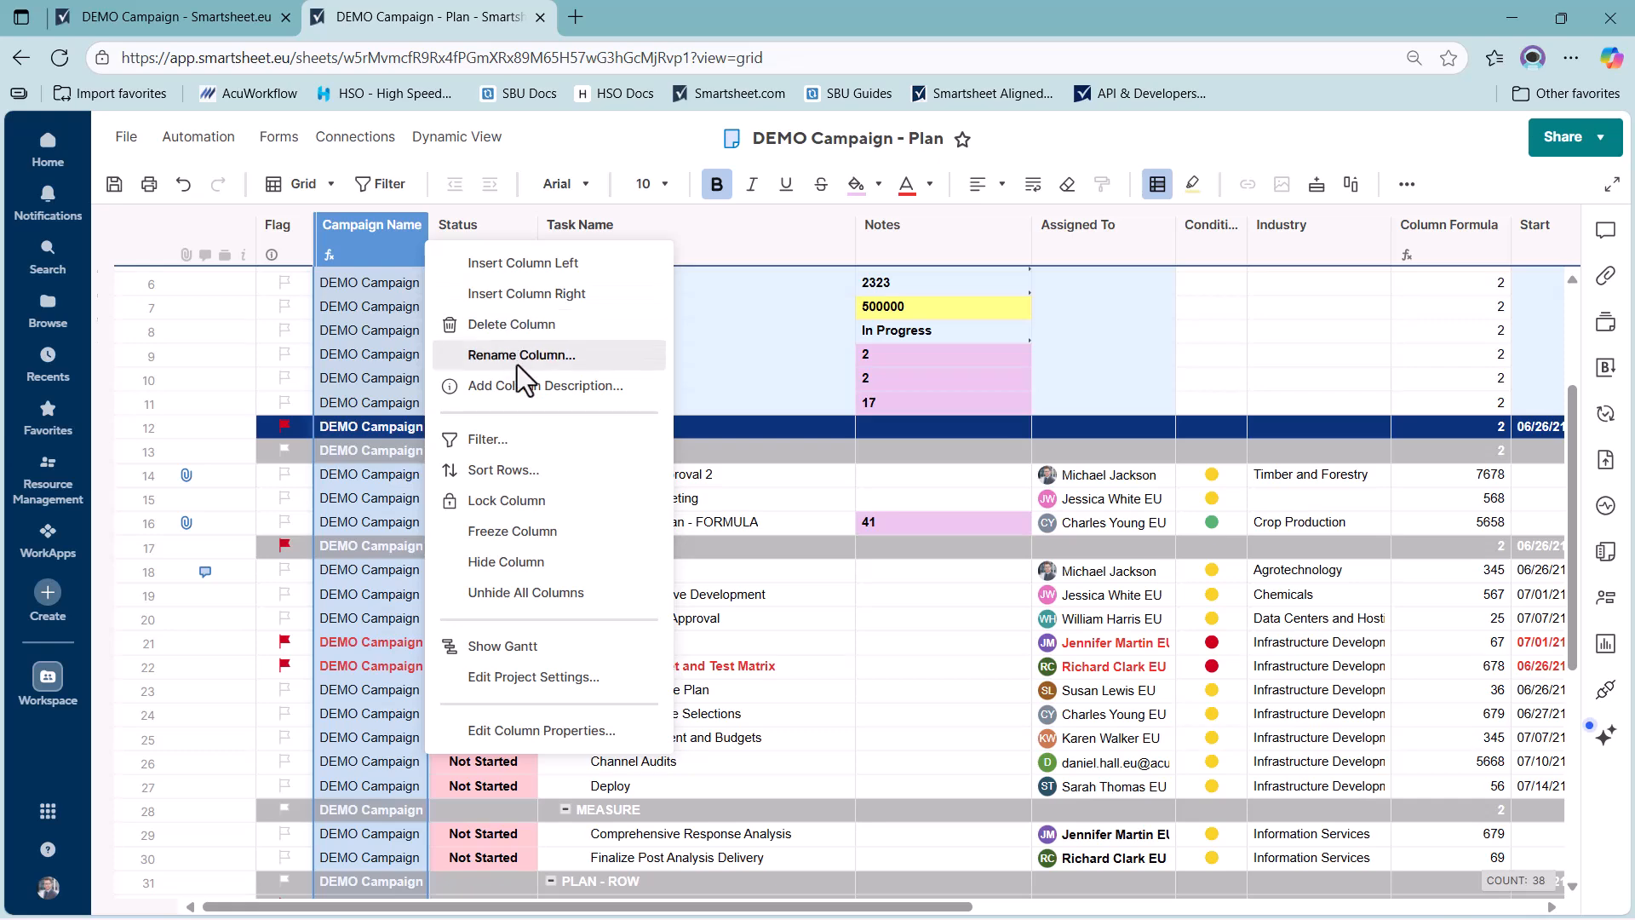
{"action": "left_click", "coordinate": [513, 559]}
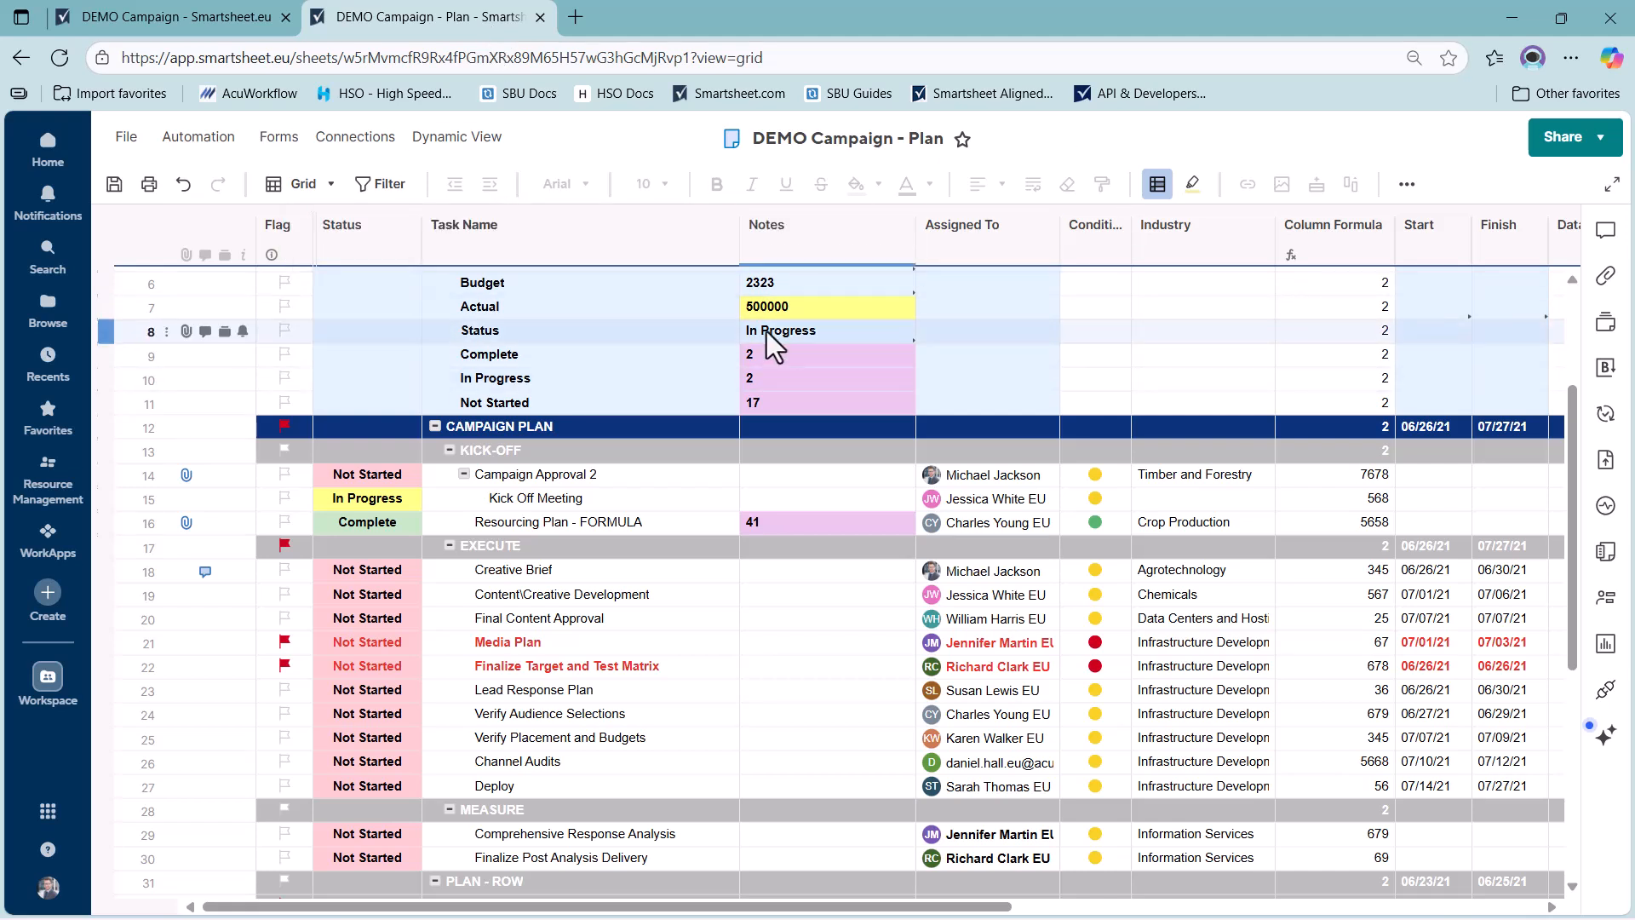
Step: Export the sheet to Microsoft Excel, saving the unsaved changes first
{"action": "left_click", "coordinate": [119, 136]}
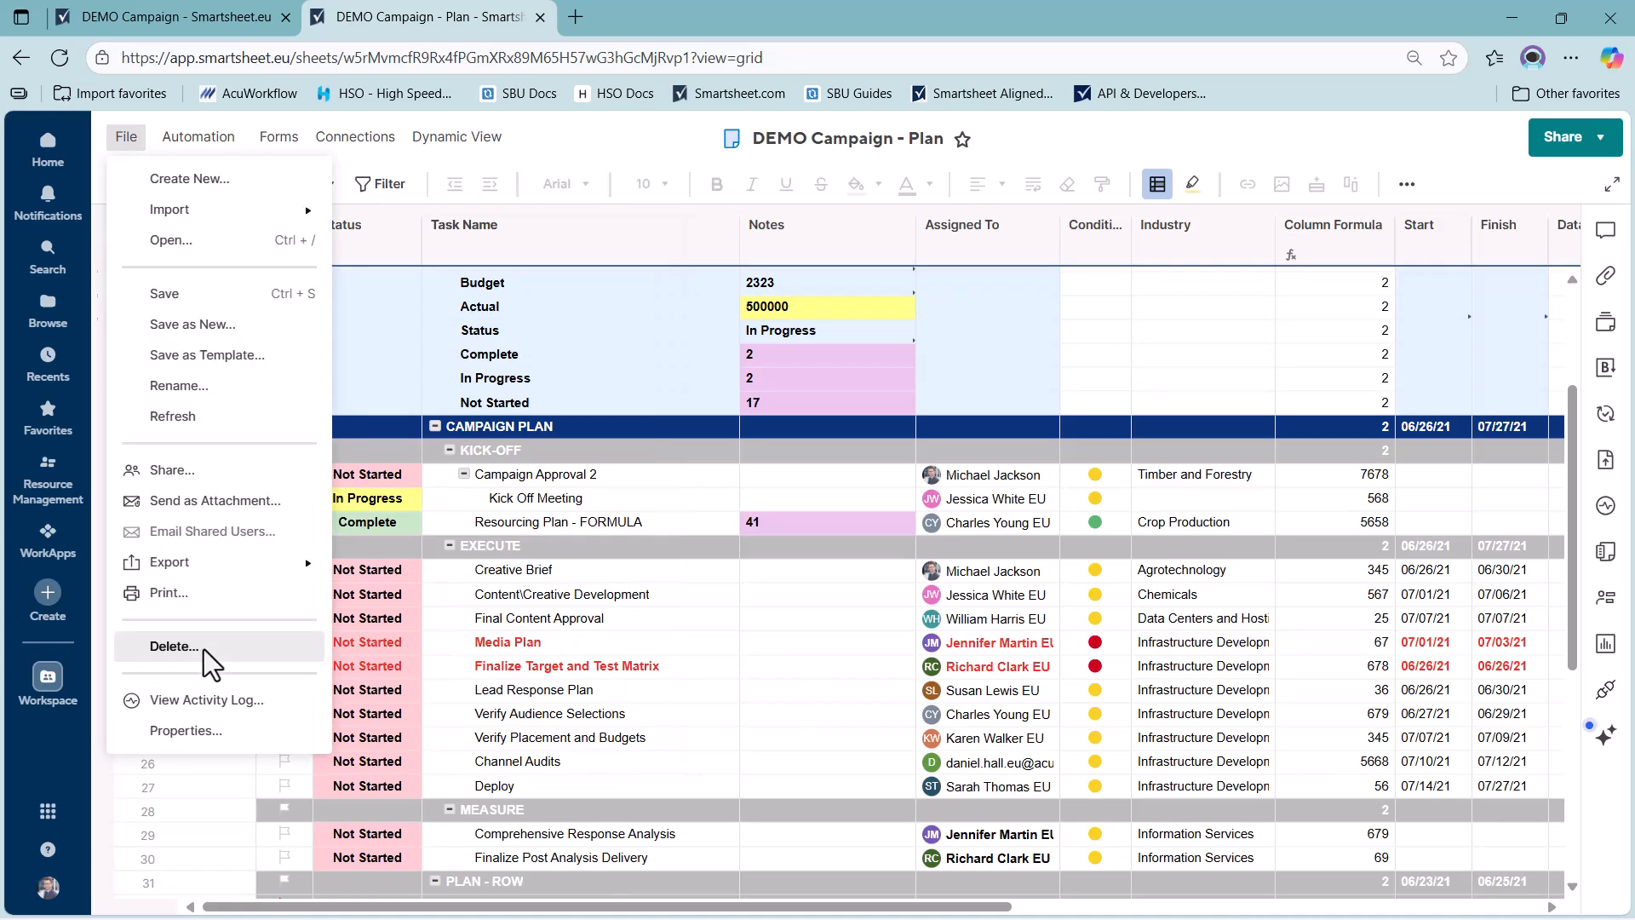
{"action": "mouse_move", "coordinate": [201, 561]}
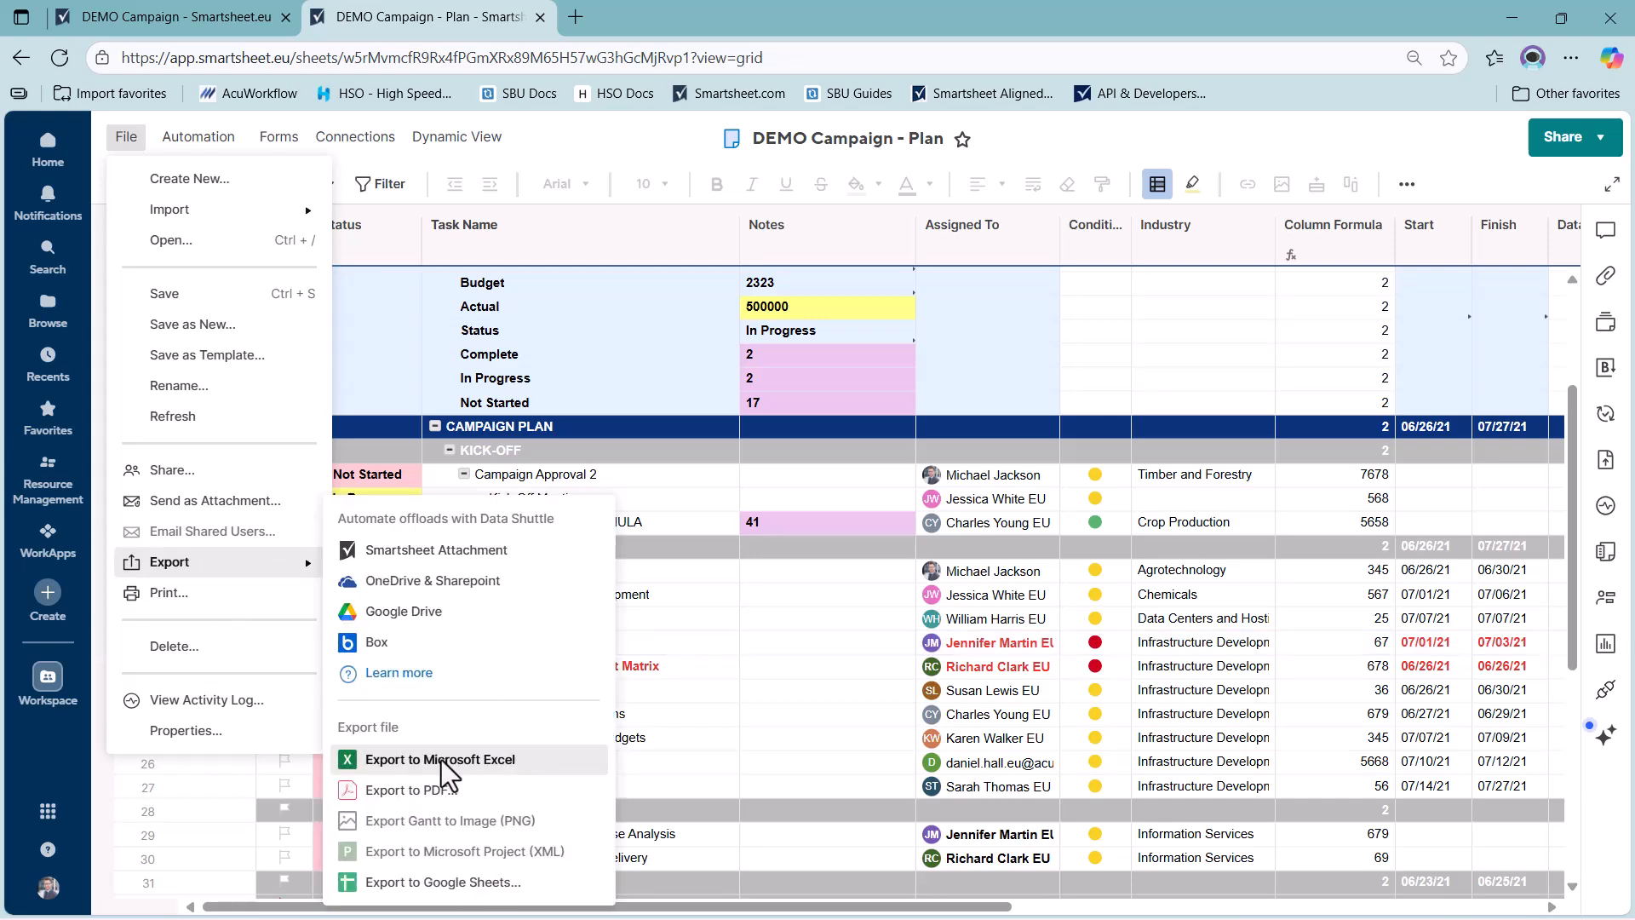
{"action": "left_click", "coordinate": [443, 758]}
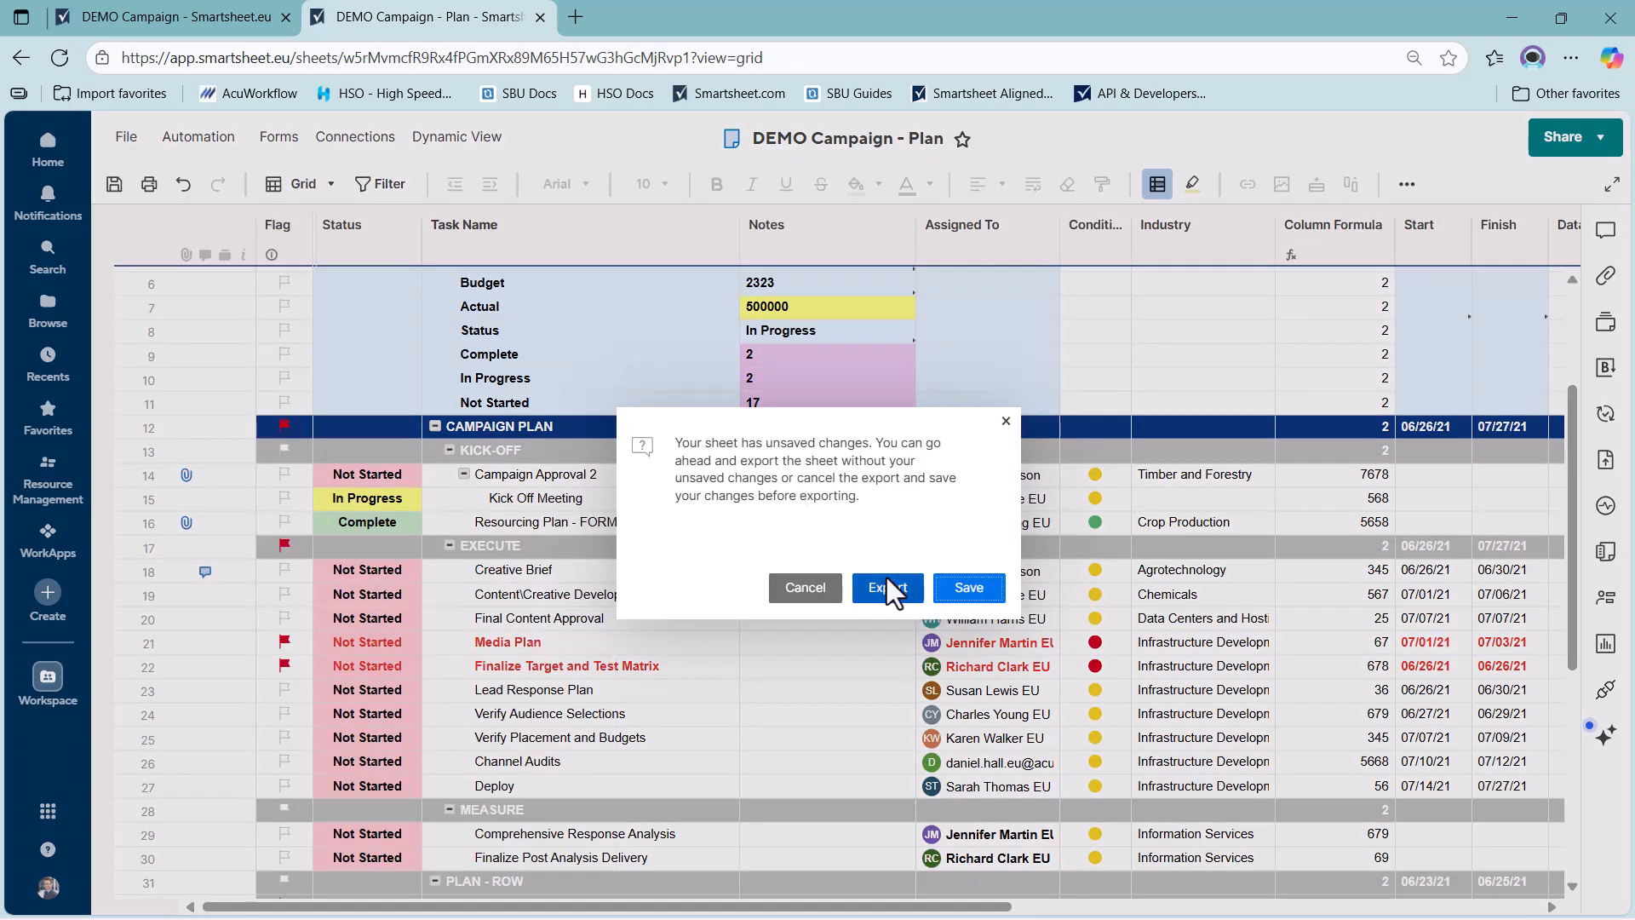
{"action": "left_click", "coordinate": [967, 585]}
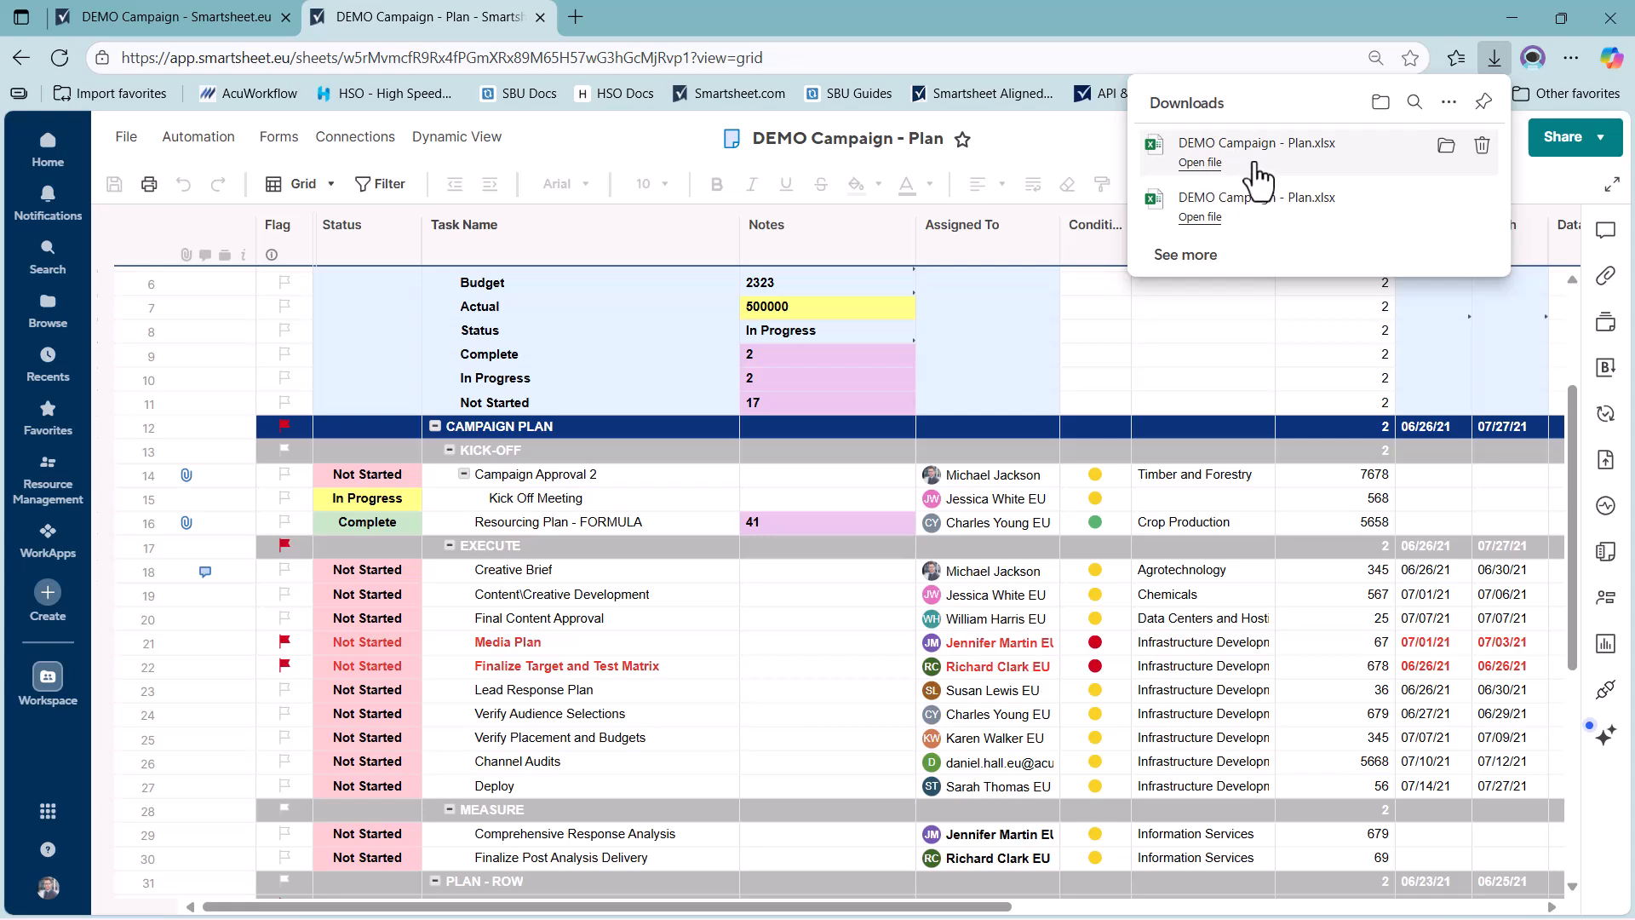
Step: Open the most recently downloaded DEMO Campaign - Plan.xlsx in Excel and enable editing
{"action": "left_click", "coordinate": [1200, 162]}
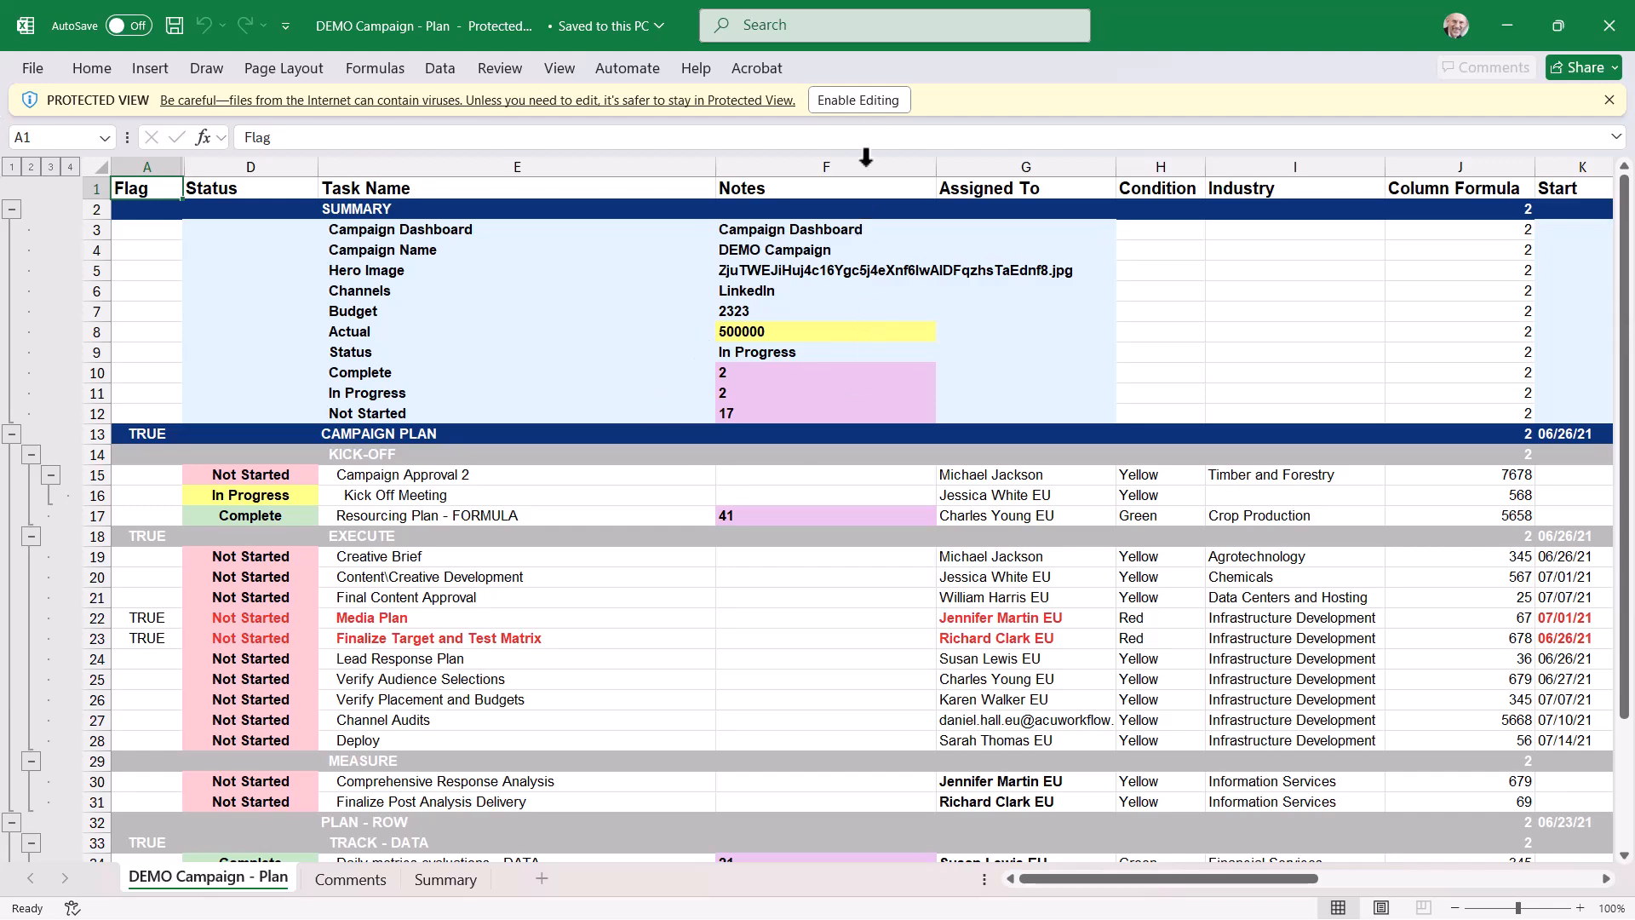
{"action": "left_click", "coordinate": [872, 104]}
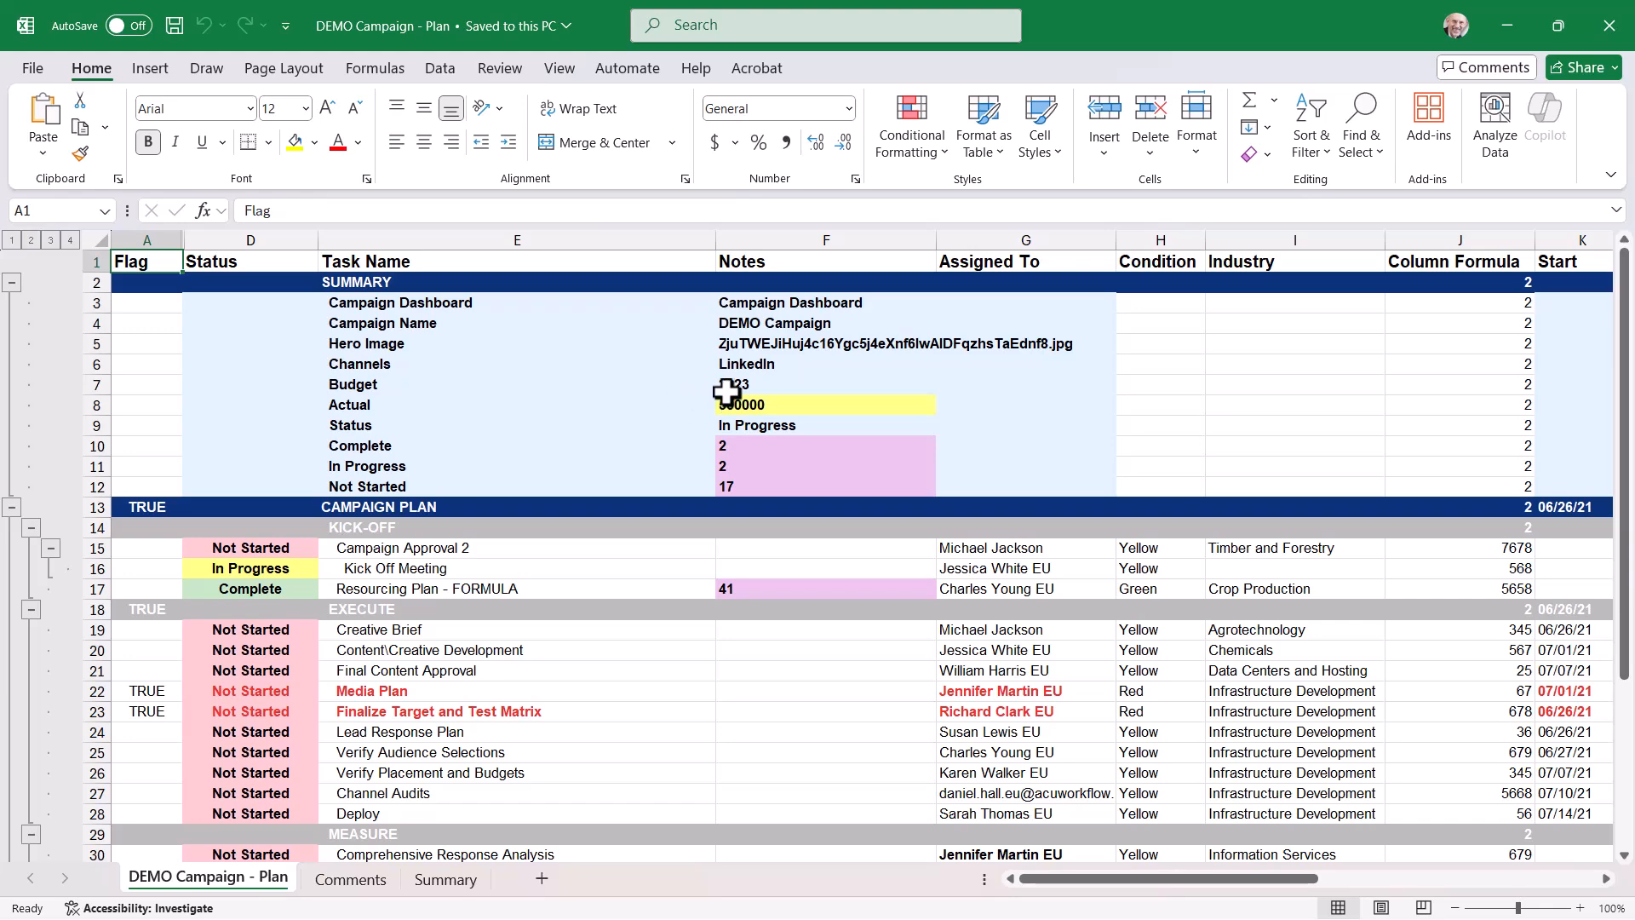
Step: Compare the KICK-OFF hierarchy in Smartsheet with Excel's row grouping by collapsing and re-expanding the SUMMARY, KICK-OFF and EXECUTE groups
{"action": "key", "text": "alt+Tab"}
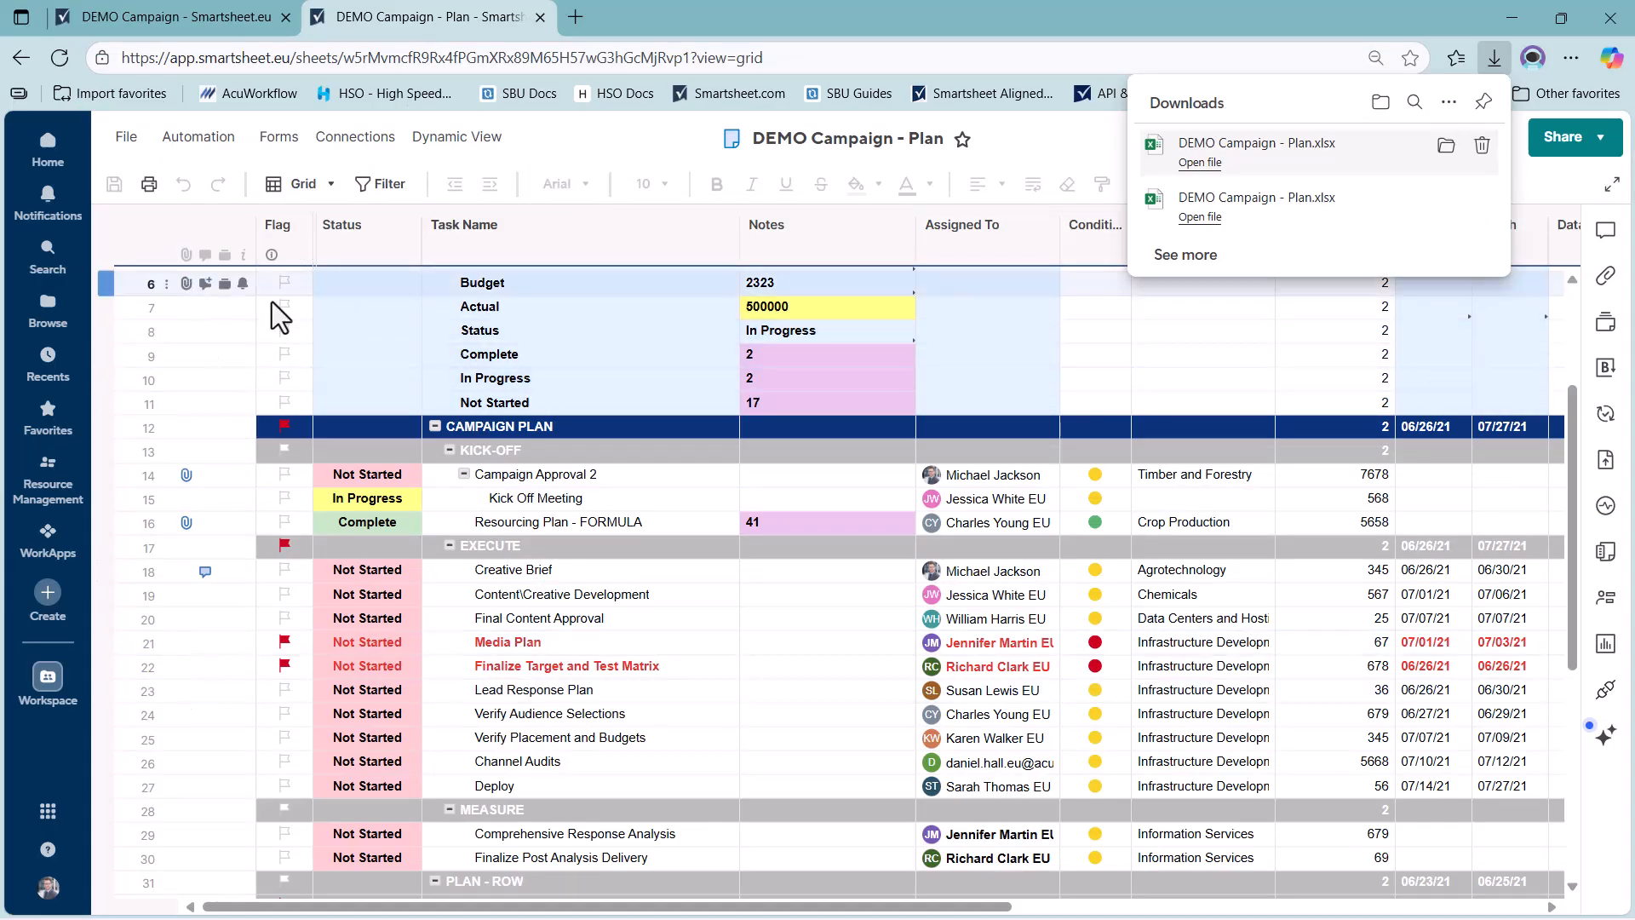
{"action": "left_click", "coordinate": [453, 452]}
{"action": "left_click", "coordinate": [453, 453]}
{"action": "key", "text": "alt+Tab"}
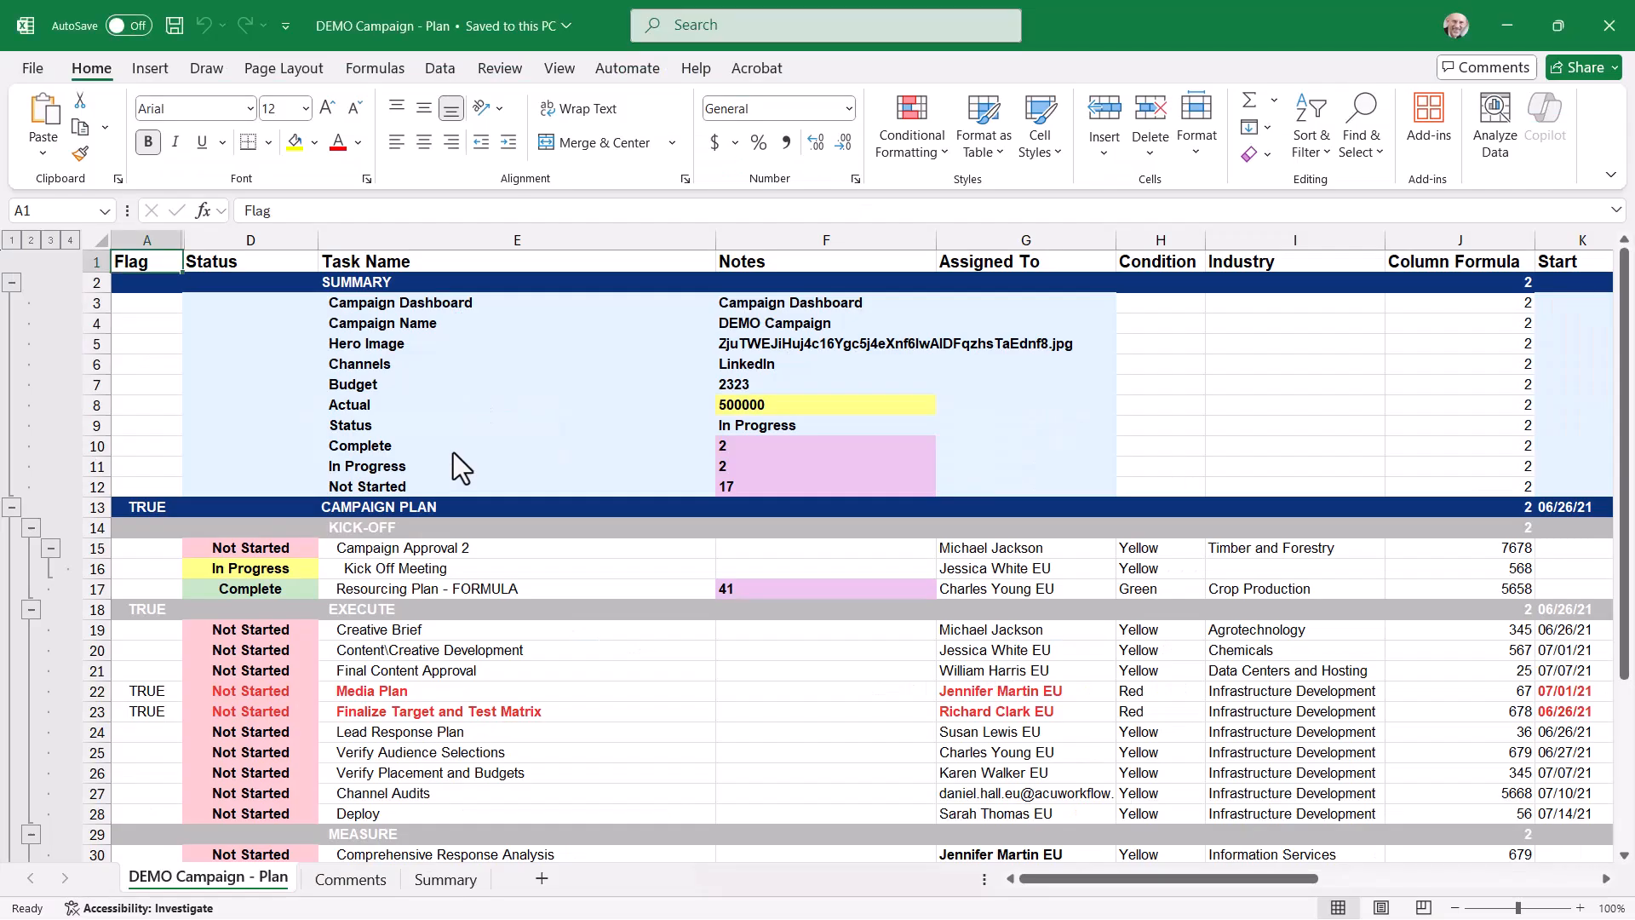
{"action": "left_click", "coordinate": [11, 283]}
{"action": "left_click", "coordinate": [11, 283]}
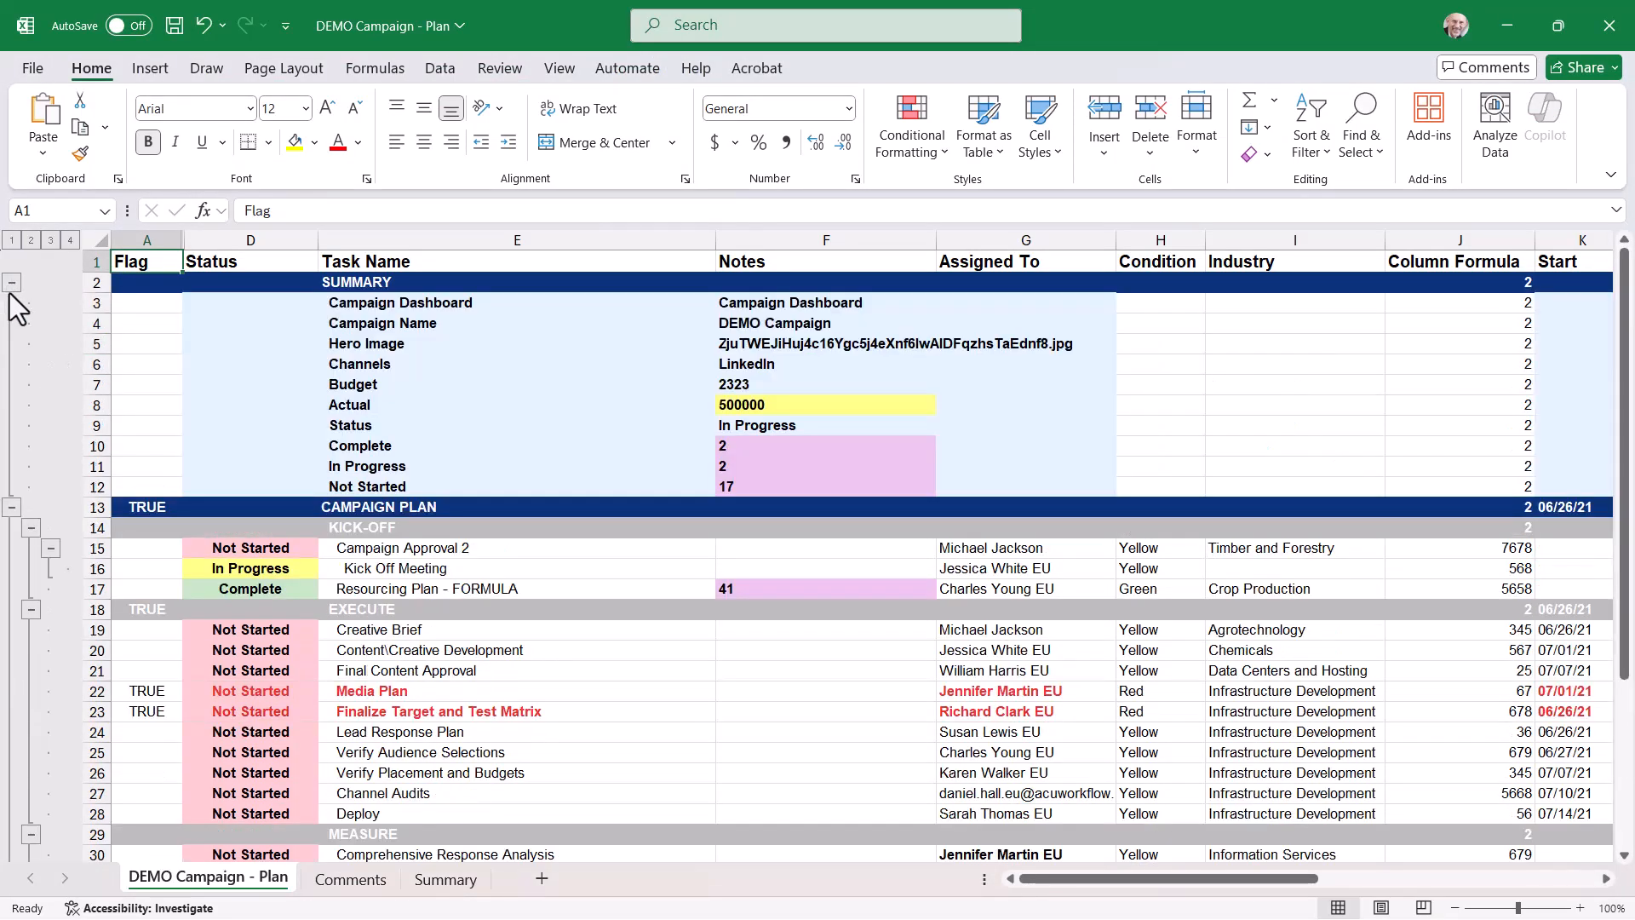
{"action": "left_click", "coordinate": [31, 528]}
{"action": "left_click", "coordinate": [30, 528]}
{"action": "left_click", "coordinate": [31, 609]}
{"action": "left_click", "coordinate": [30, 610]}
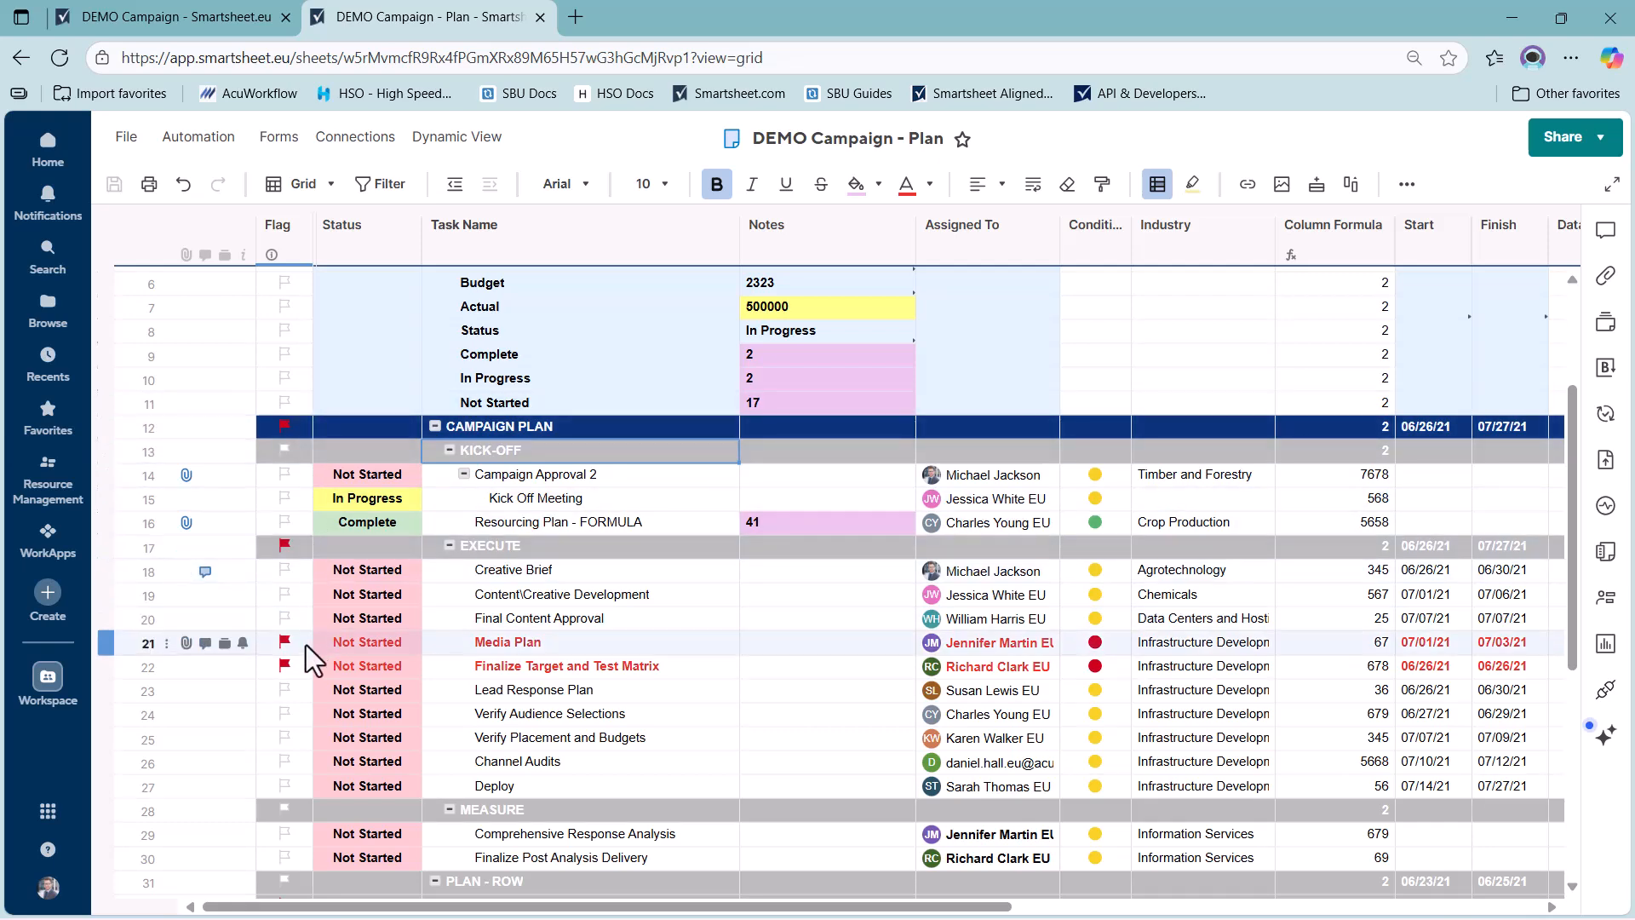
Step: Switch to the Excel export and check the Flag cells of the Media Plan and Finalize Target and Test Matrix rows
{"action": "key", "text": "alt+Tab"}
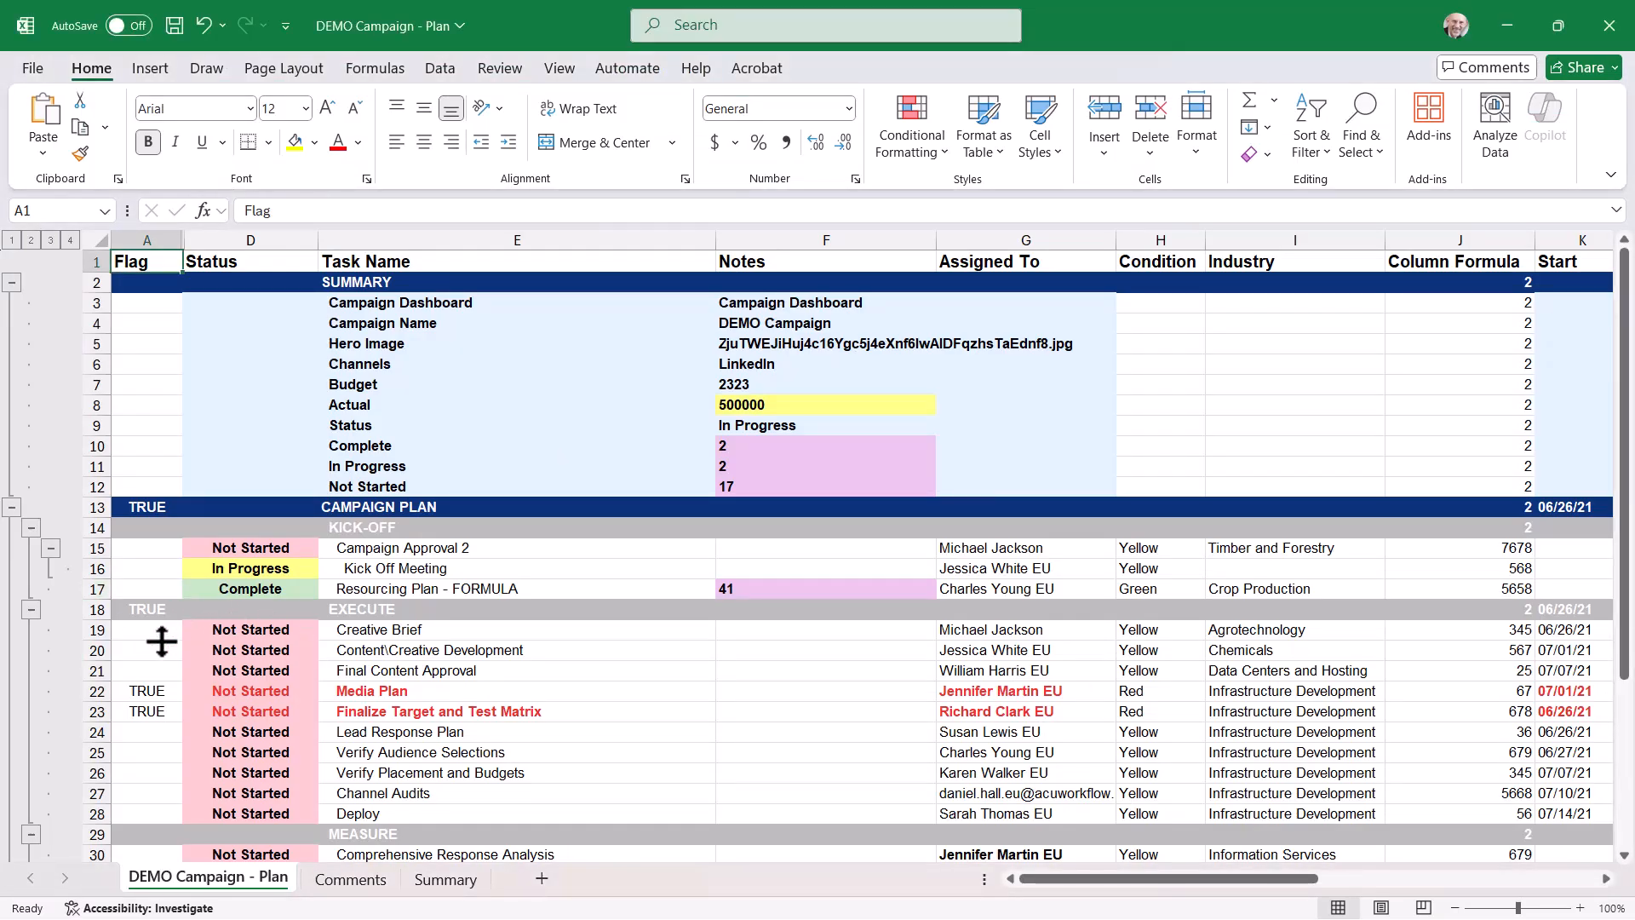
{"action": "scroll", "coordinate": [162, 640], "scroll_direction": "down", "scroll_amount": 3}
{"action": "left_click", "coordinate": [151, 508]}
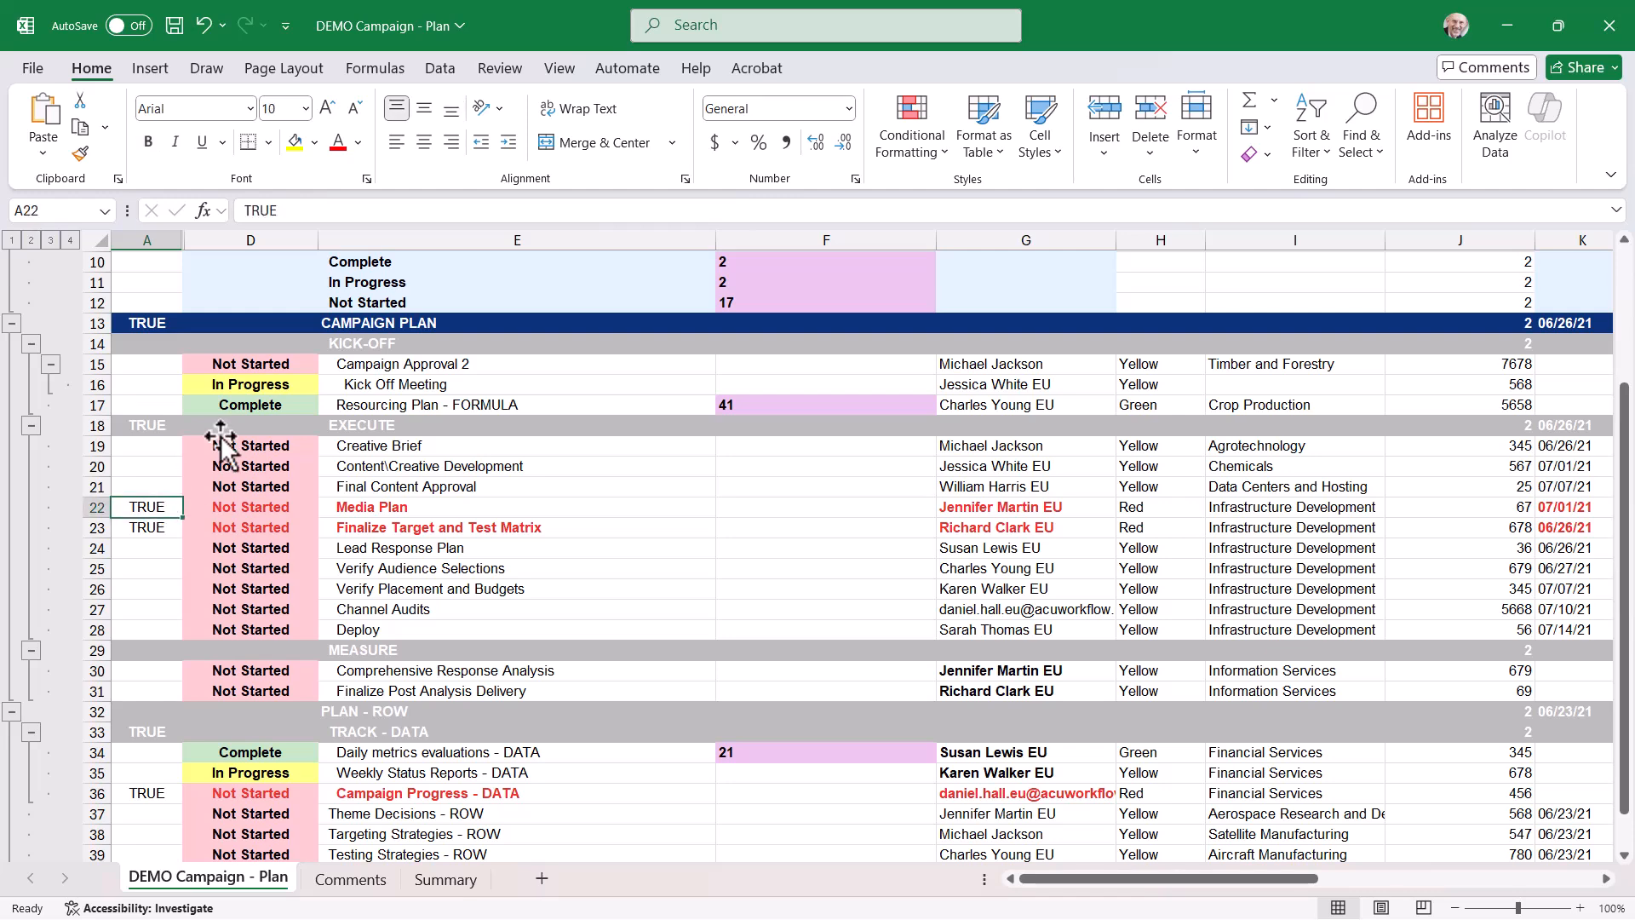
{"action": "left_click", "coordinate": [167, 529]}
{"action": "left_click", "coordinate": [160, 508]}
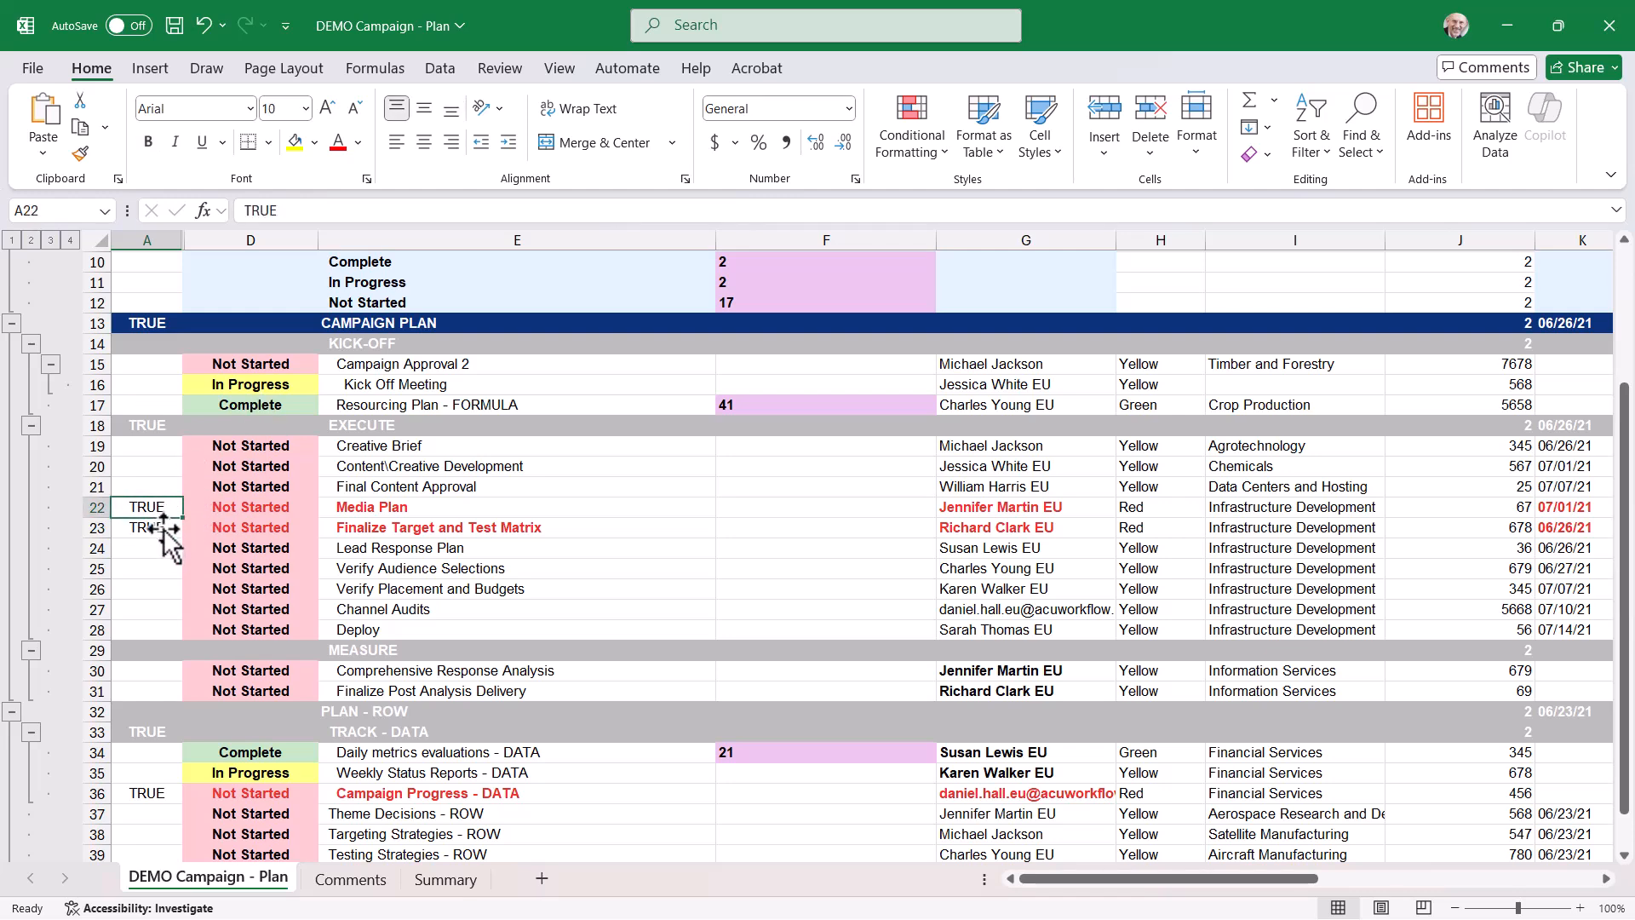
{"action": "left_click", "coordinate": [163, 528]}
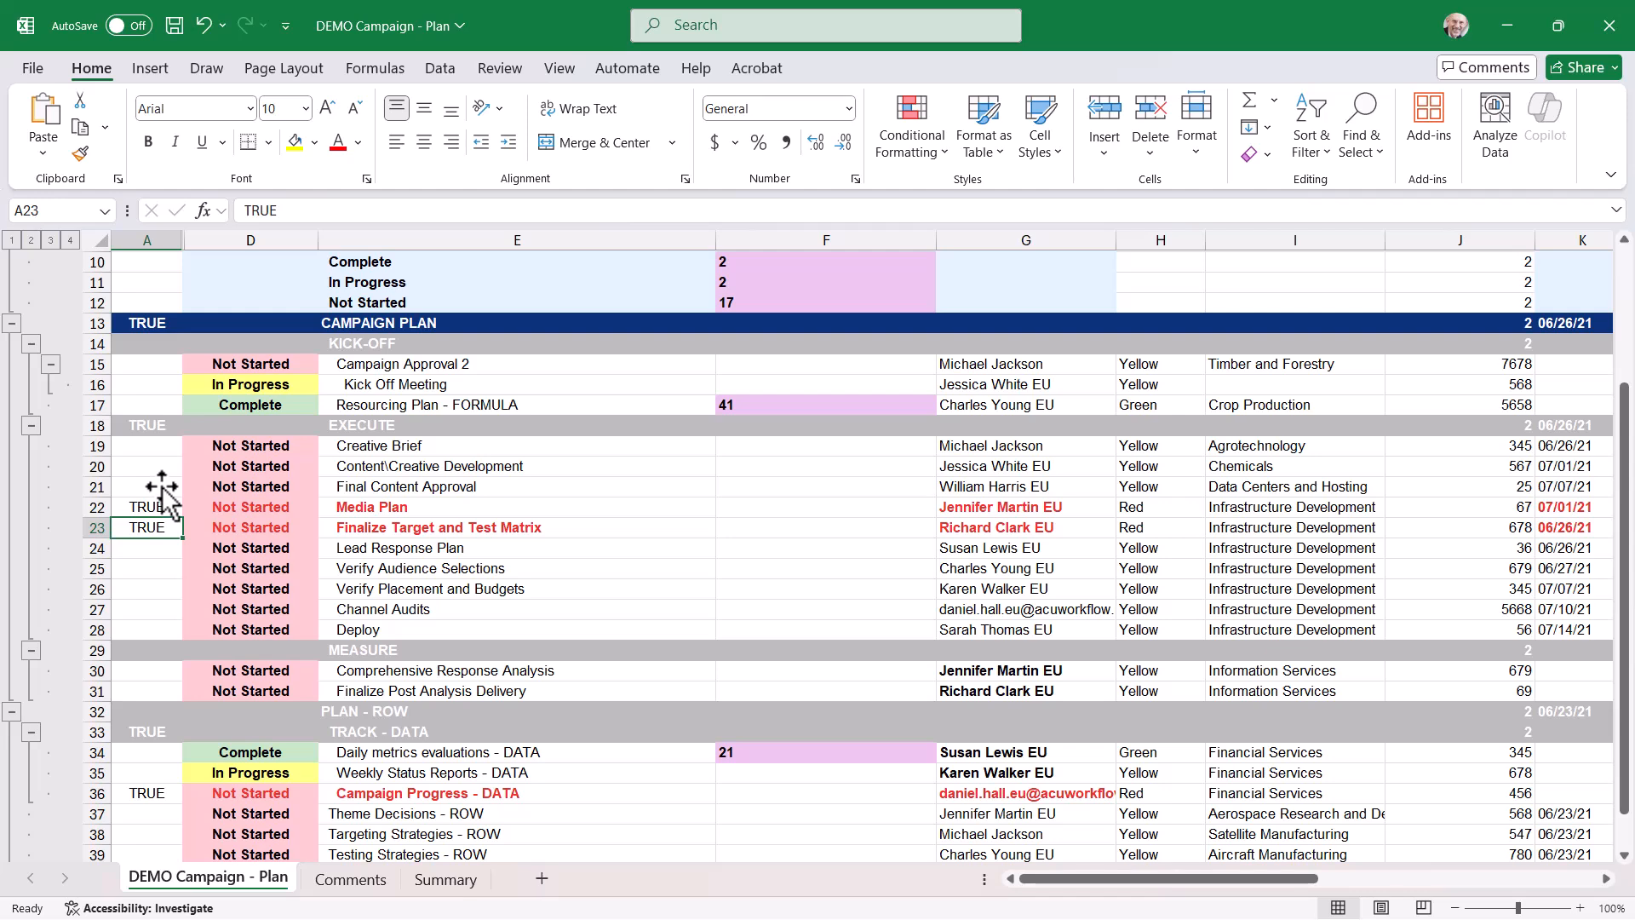
{"action": "scroll", "coordinate": [161, 487], "scroll_direction": "up", "scroll_amount": 3}
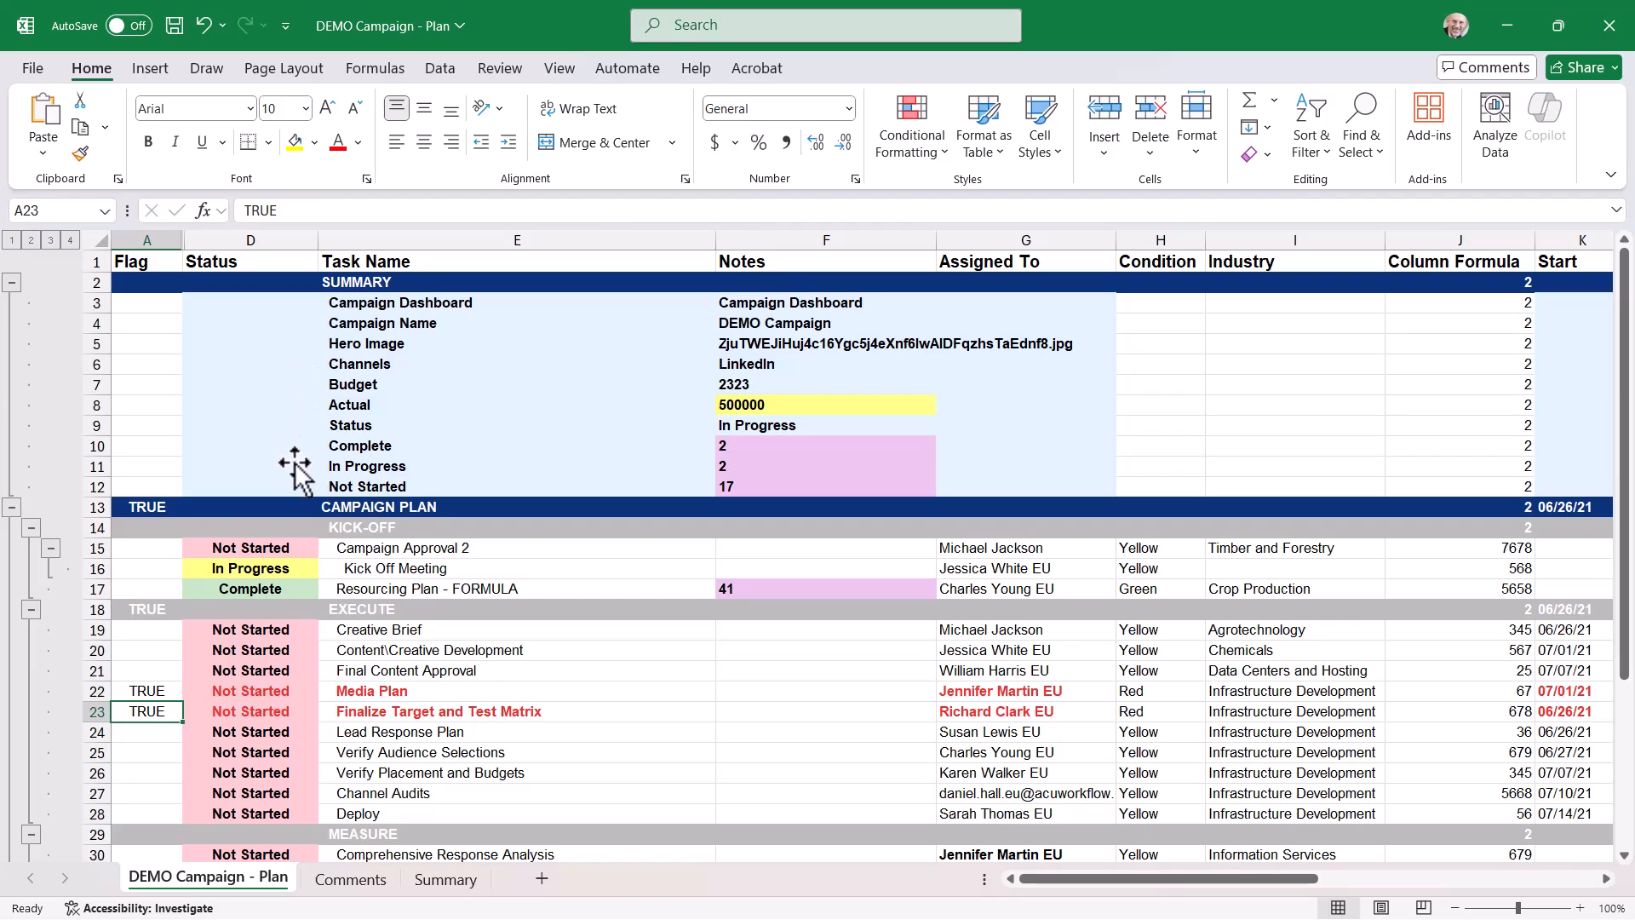
Step: Return to the Smartsheet sheet and show the Status dropdown options for Campaign Approval 2
{"action": "key", "text": "alt+Tab"}
{"action": "left_click", "coordinate": [402, 478]}
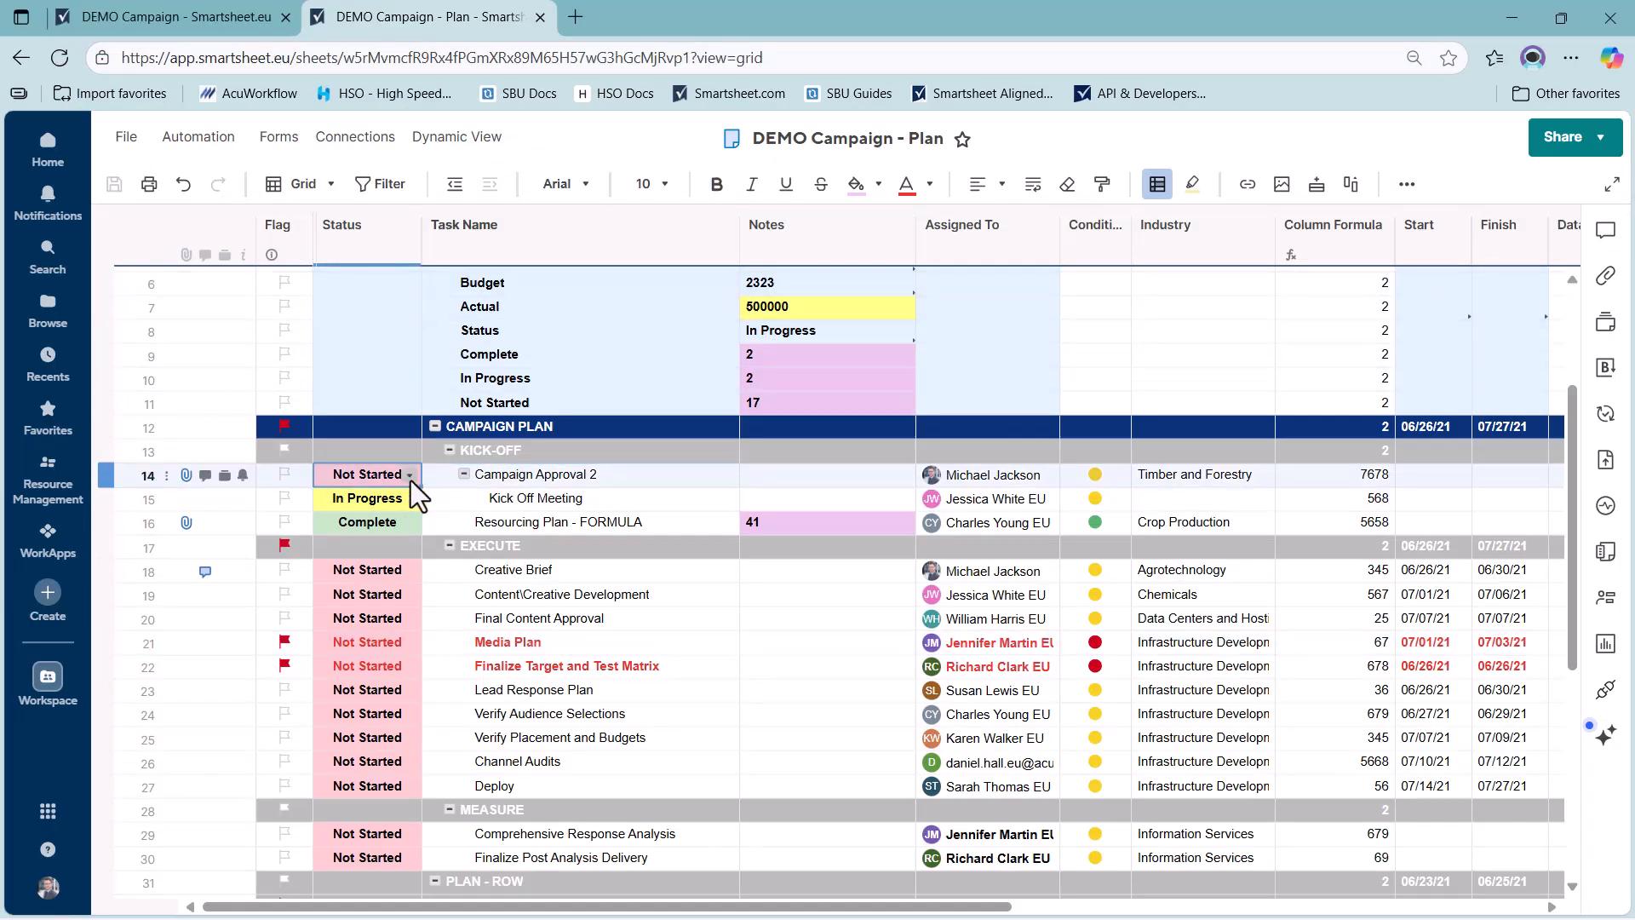
{"action": "left_click", "coordinate": [410, 478]}
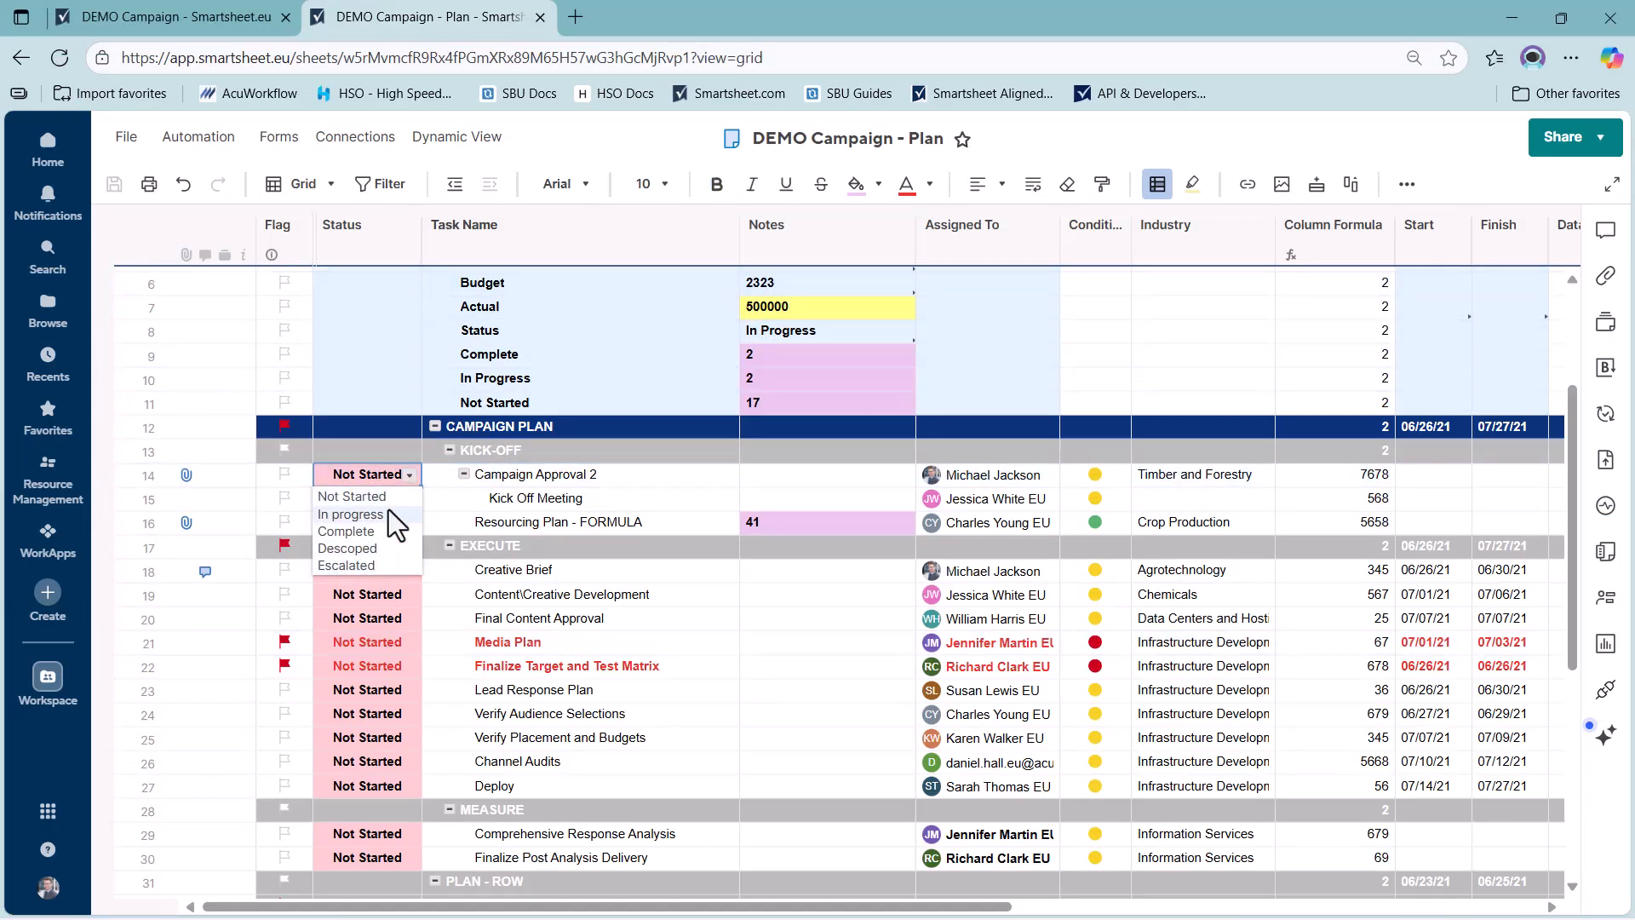
Step: Switch to the Excel export and check the Status cells across the KICK-OFF and EXECUTE rows for dropdown options
{"action": "key", "text": "alt+Tab"}
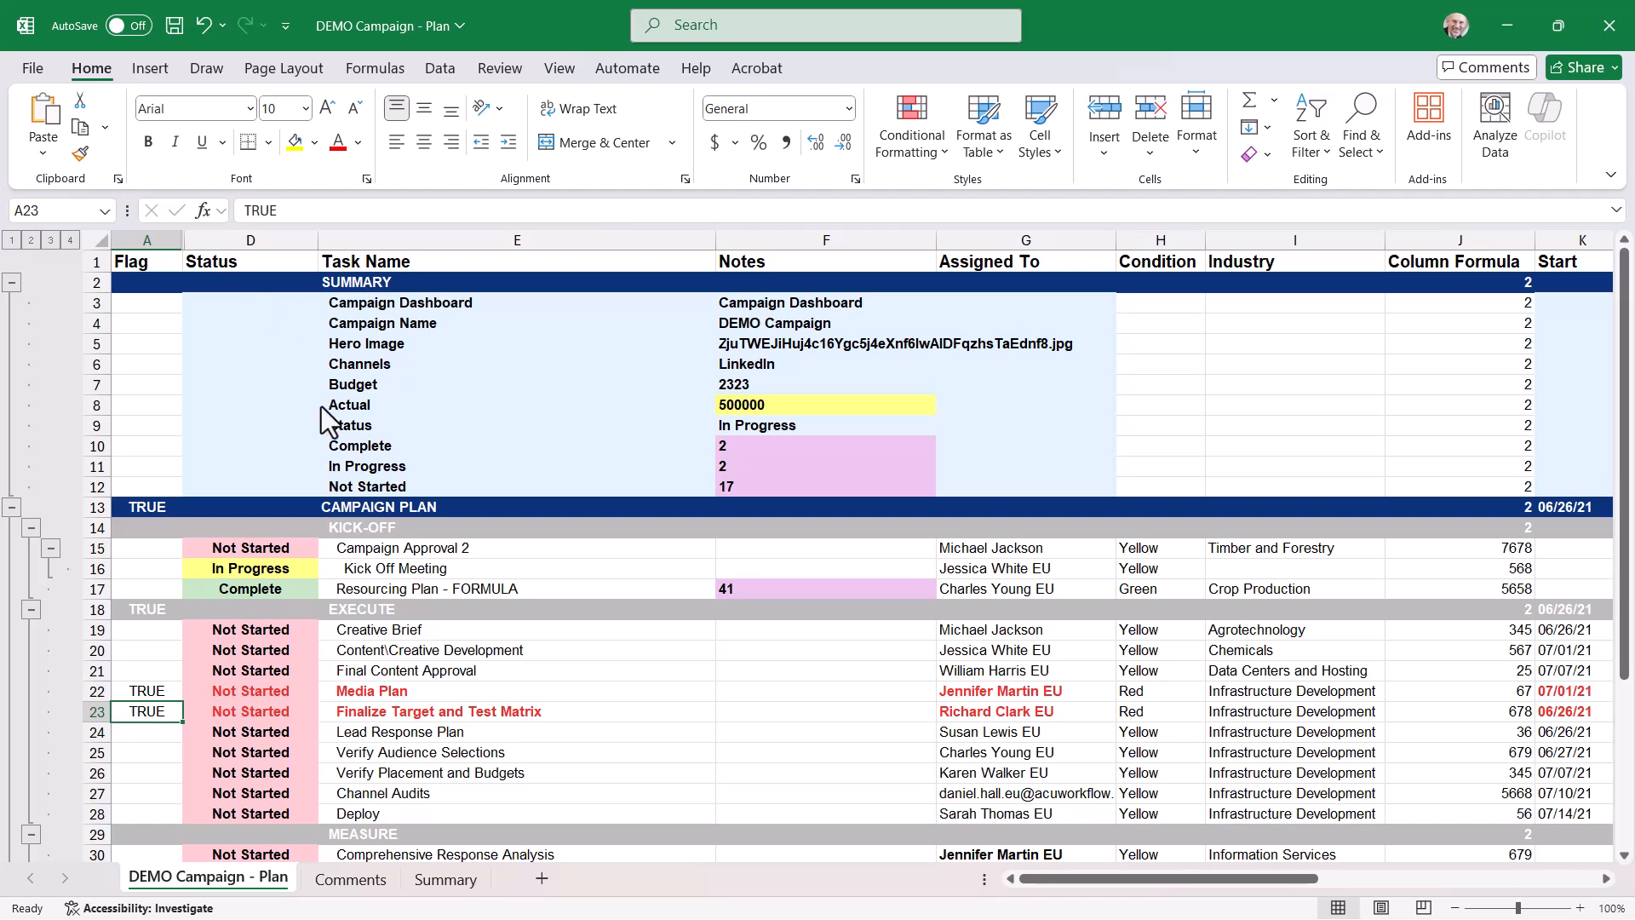
{"action": "left_click", "coordinate": [294, 555]}
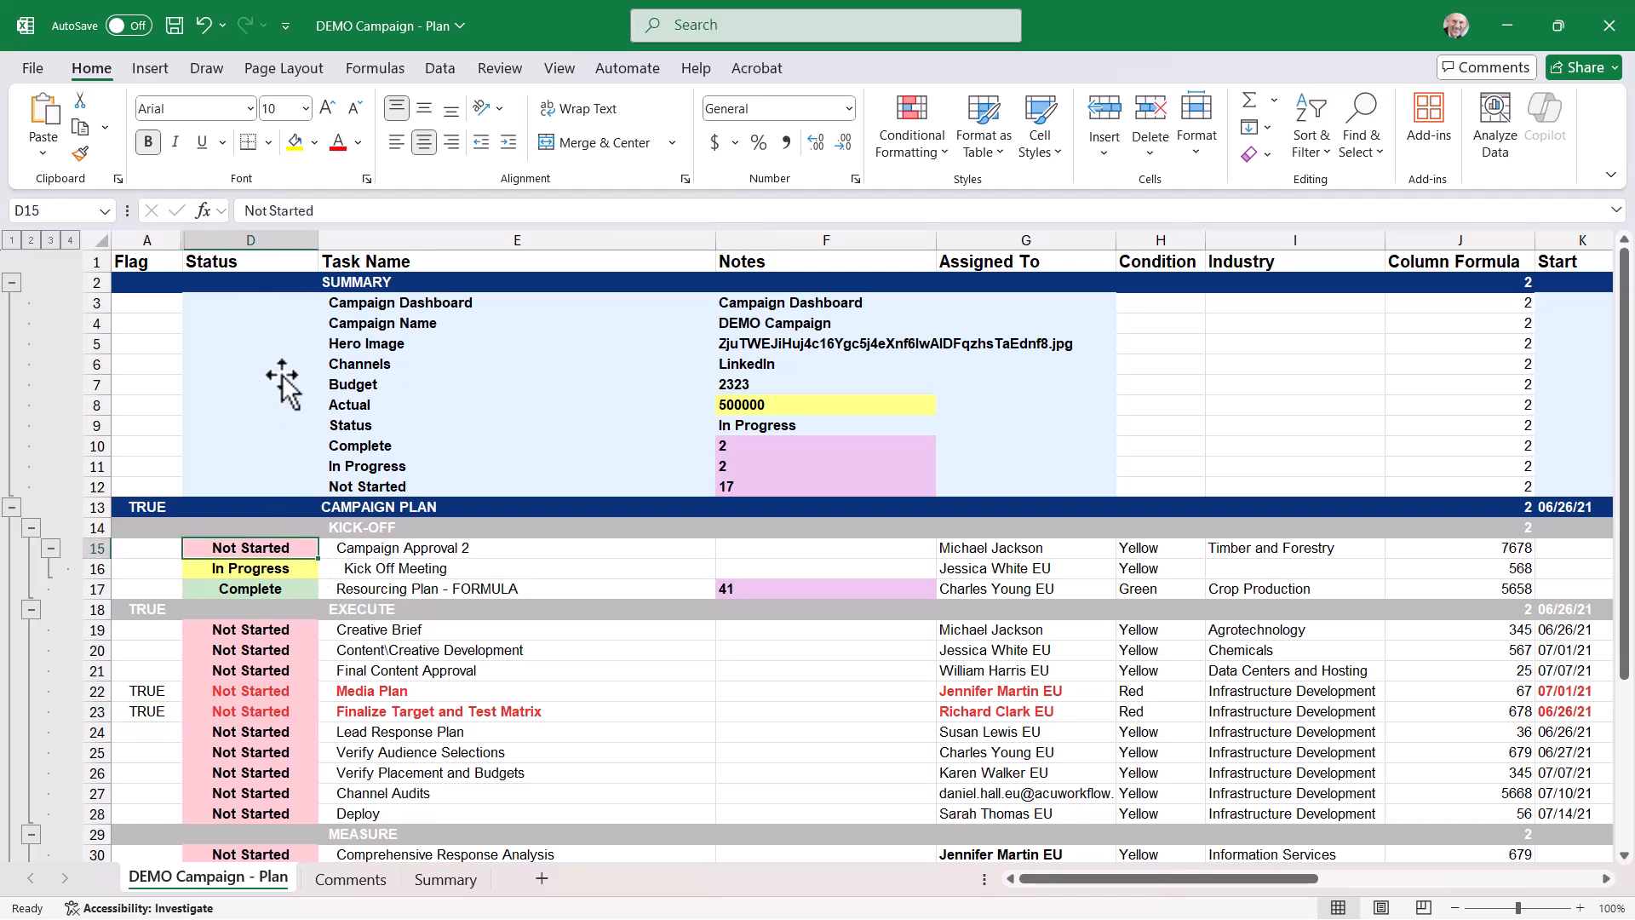
{"action": "left_click", "coordinate": [281, 368]}
{"action": "left_click", "coordinate": [281, 567]}
{"action": "scroll", "coordinate": [278, 649], "scroll_direction": "down", "scroll_amount": 4}
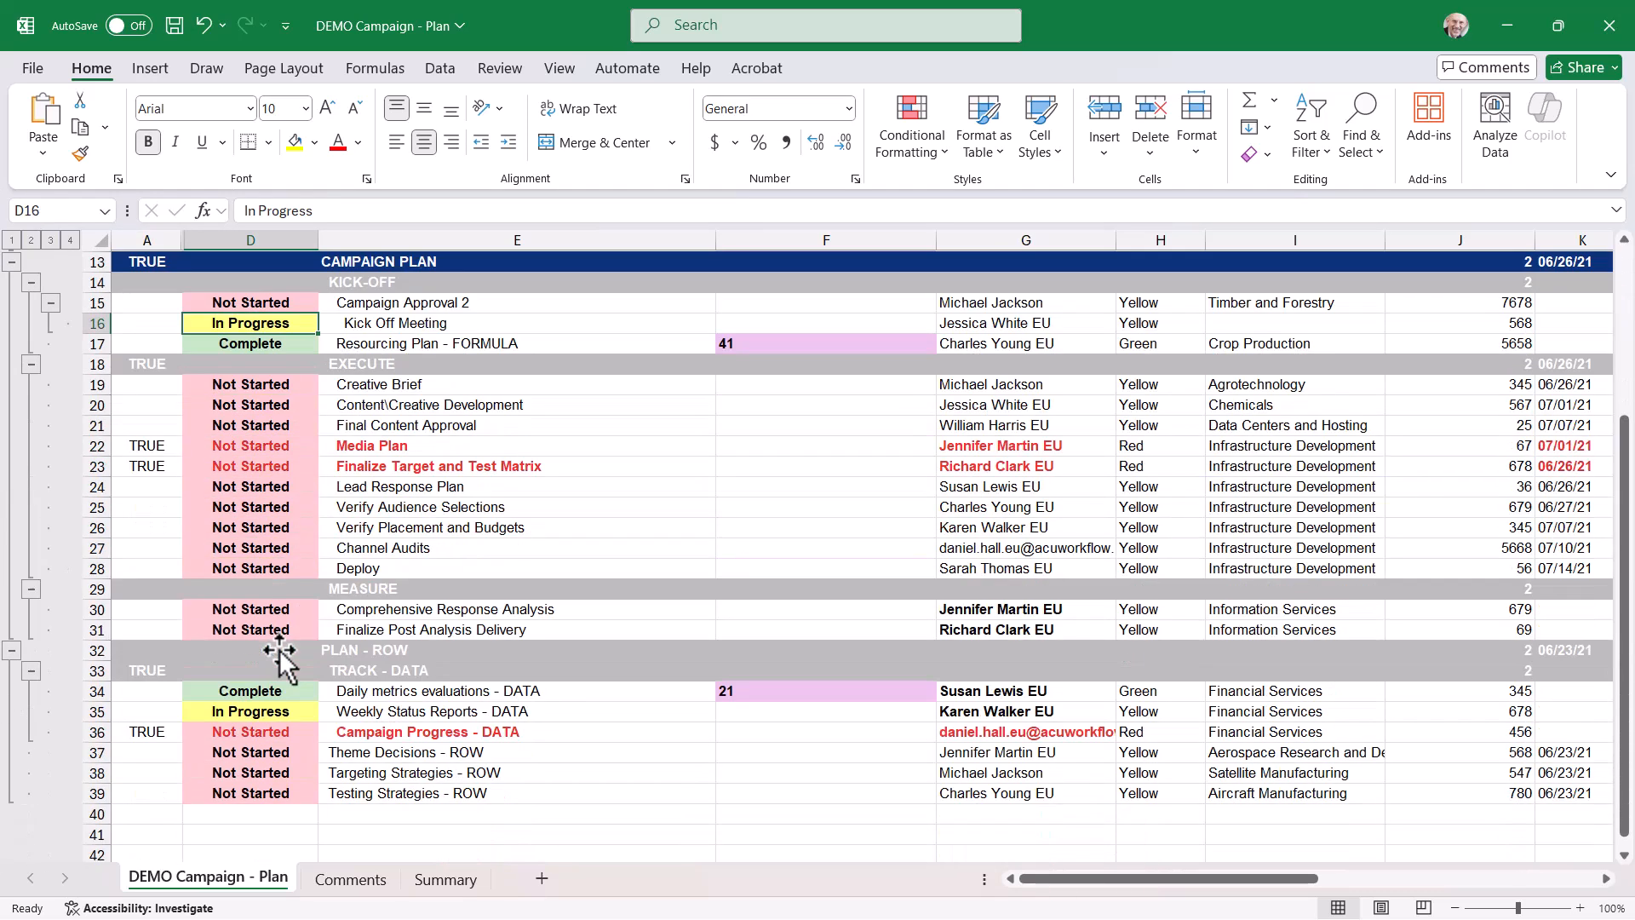
{"action": "left_click", "coordinate": [255, 508]}
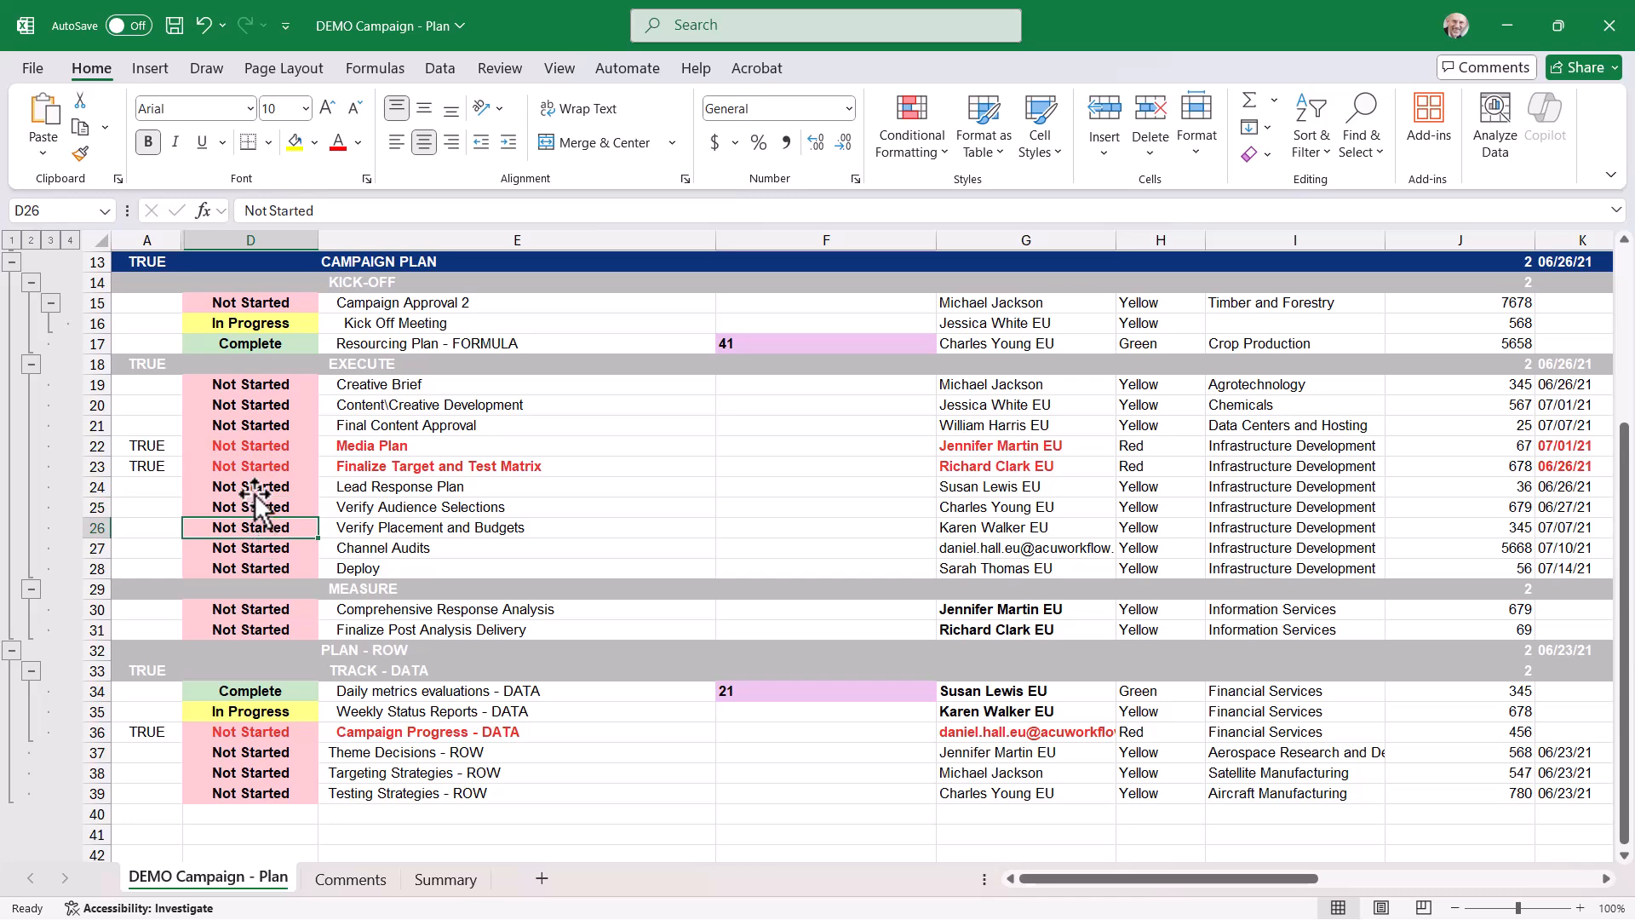
{"action": "left_click", "coordinate": [254, 493]}
{"action": "scroll", "coordinate": [264, 462], "scroll_direction": "up", "scroll_amount": 4}
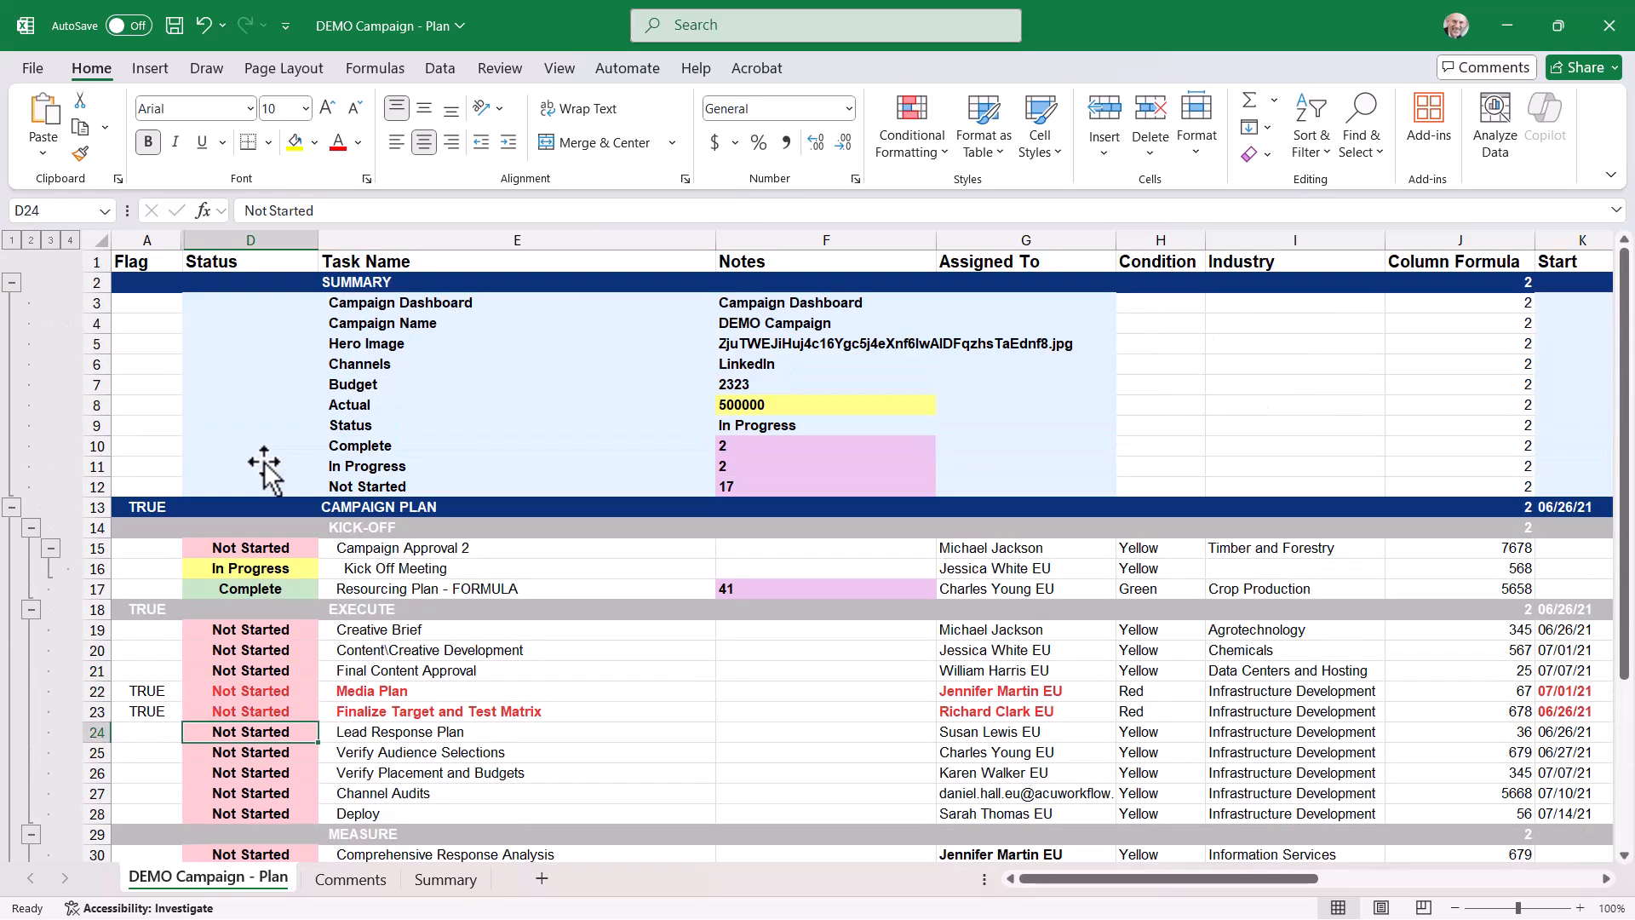
Step: Compare the Hero Image value in the Notes column of the Excel export with the same cell in Smartsheet
{"action": "left_click", "coordinate": [807, 343]}
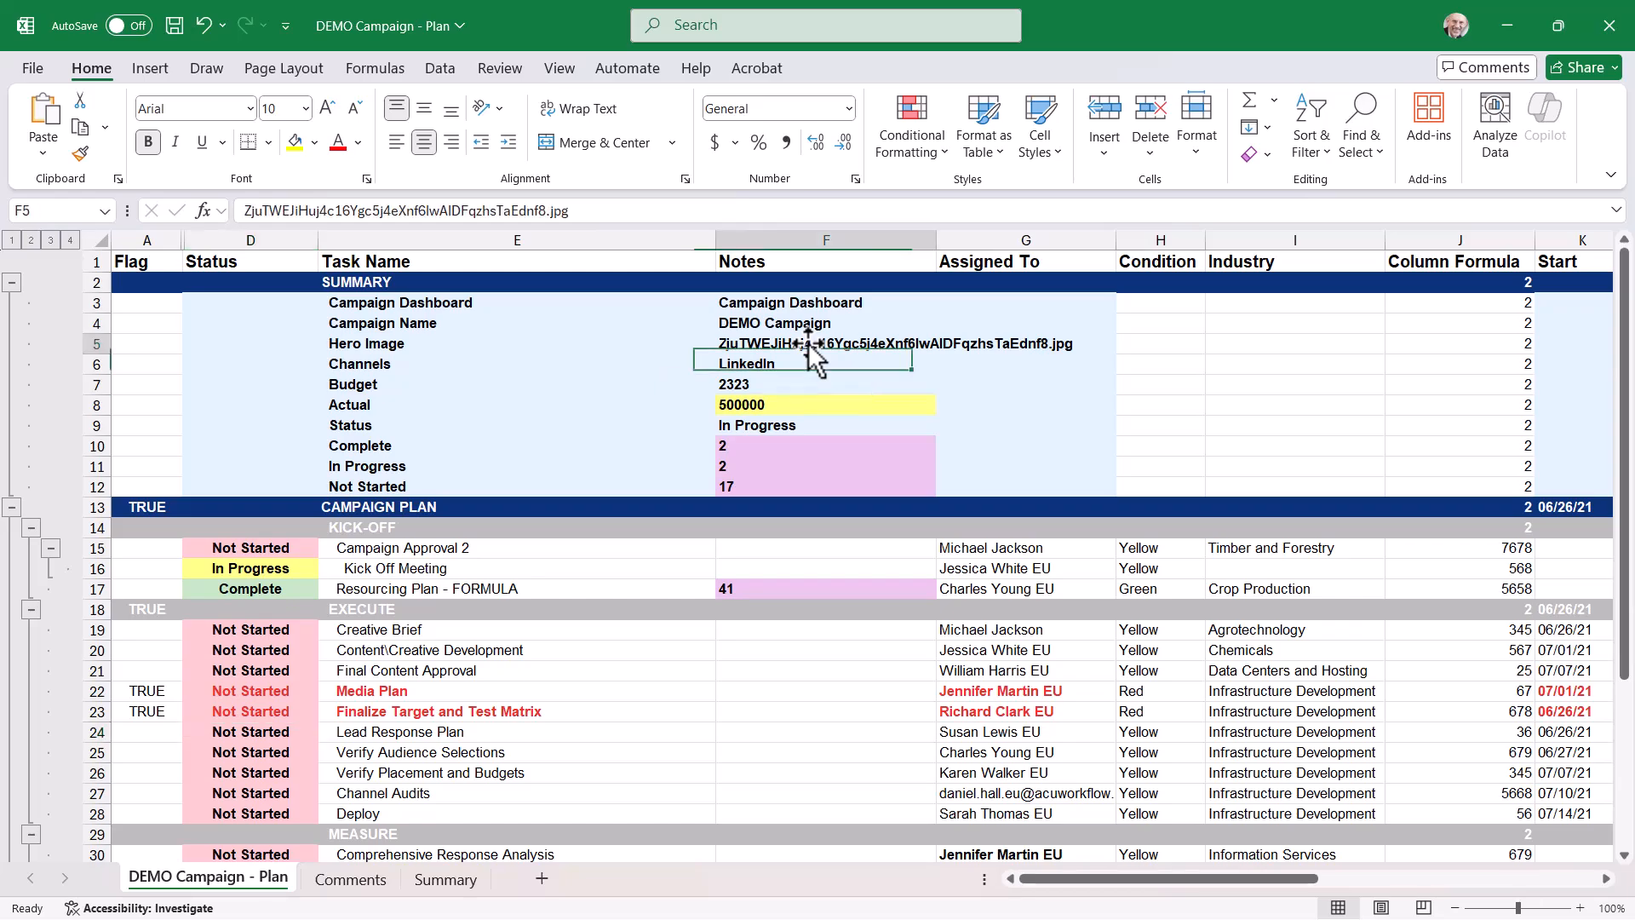
{"action": "key", "text": "alt+Tab"}
{"action": "scroll", "coordinate": [809, 312], "scroll_direction": "up", "scroll_amount": 3}
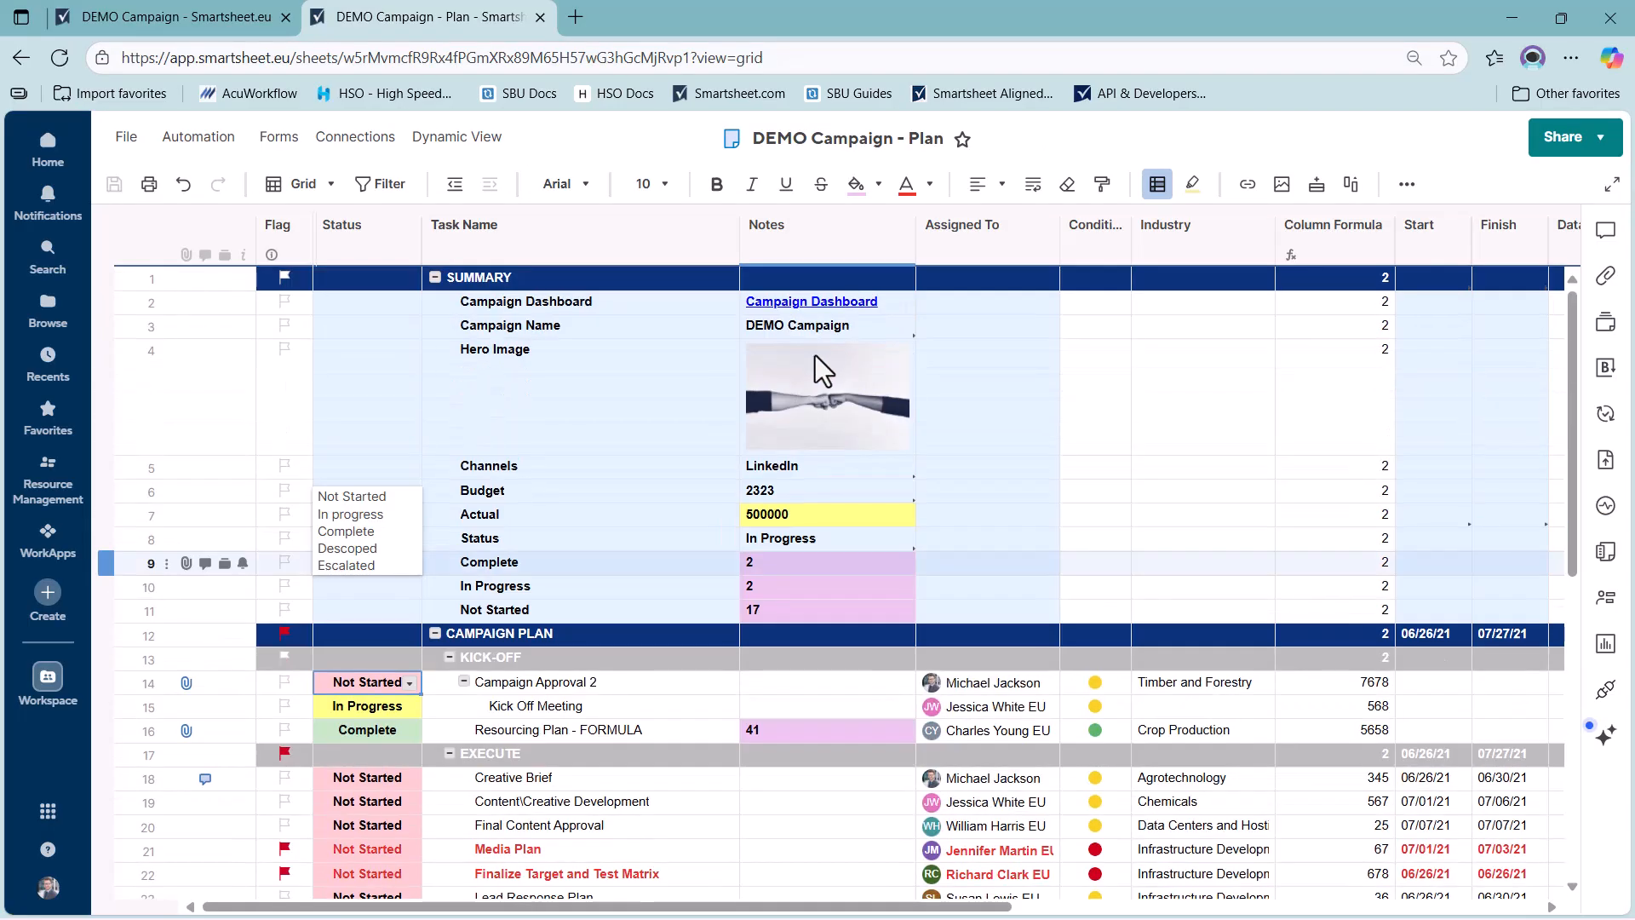
{"action": "left_click", "coordinate": [800, 396]}
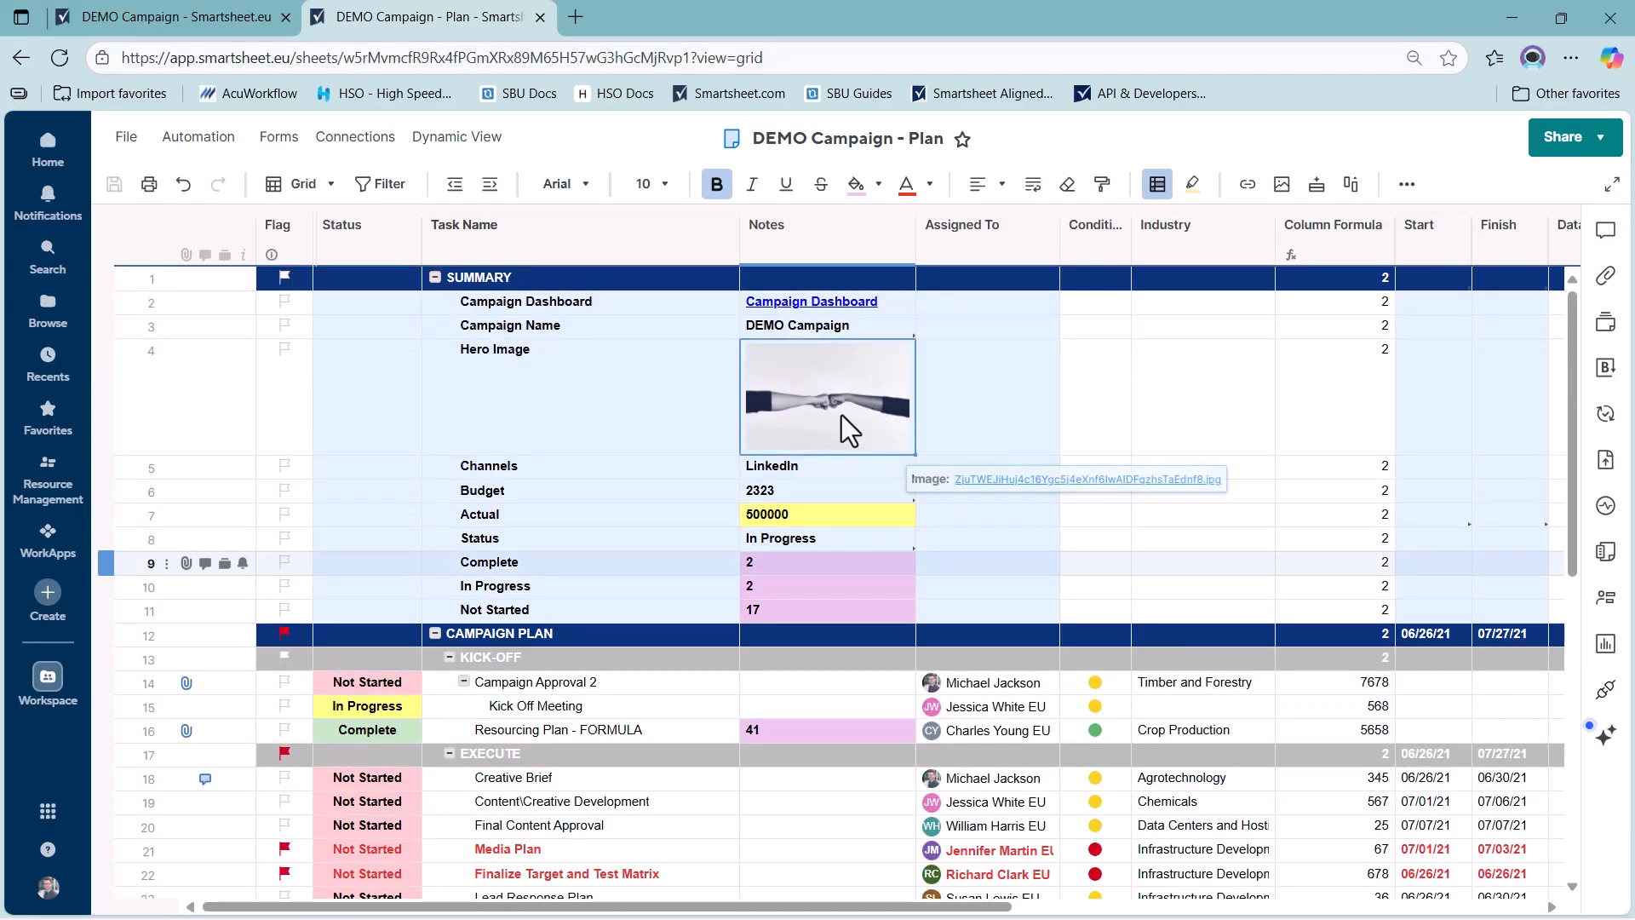
Step: Compare the Complete and In Progress count cells in Excel with the formula behind the Complete count in Smartsheet
{"action": "key", "text": "alt+Tab"}
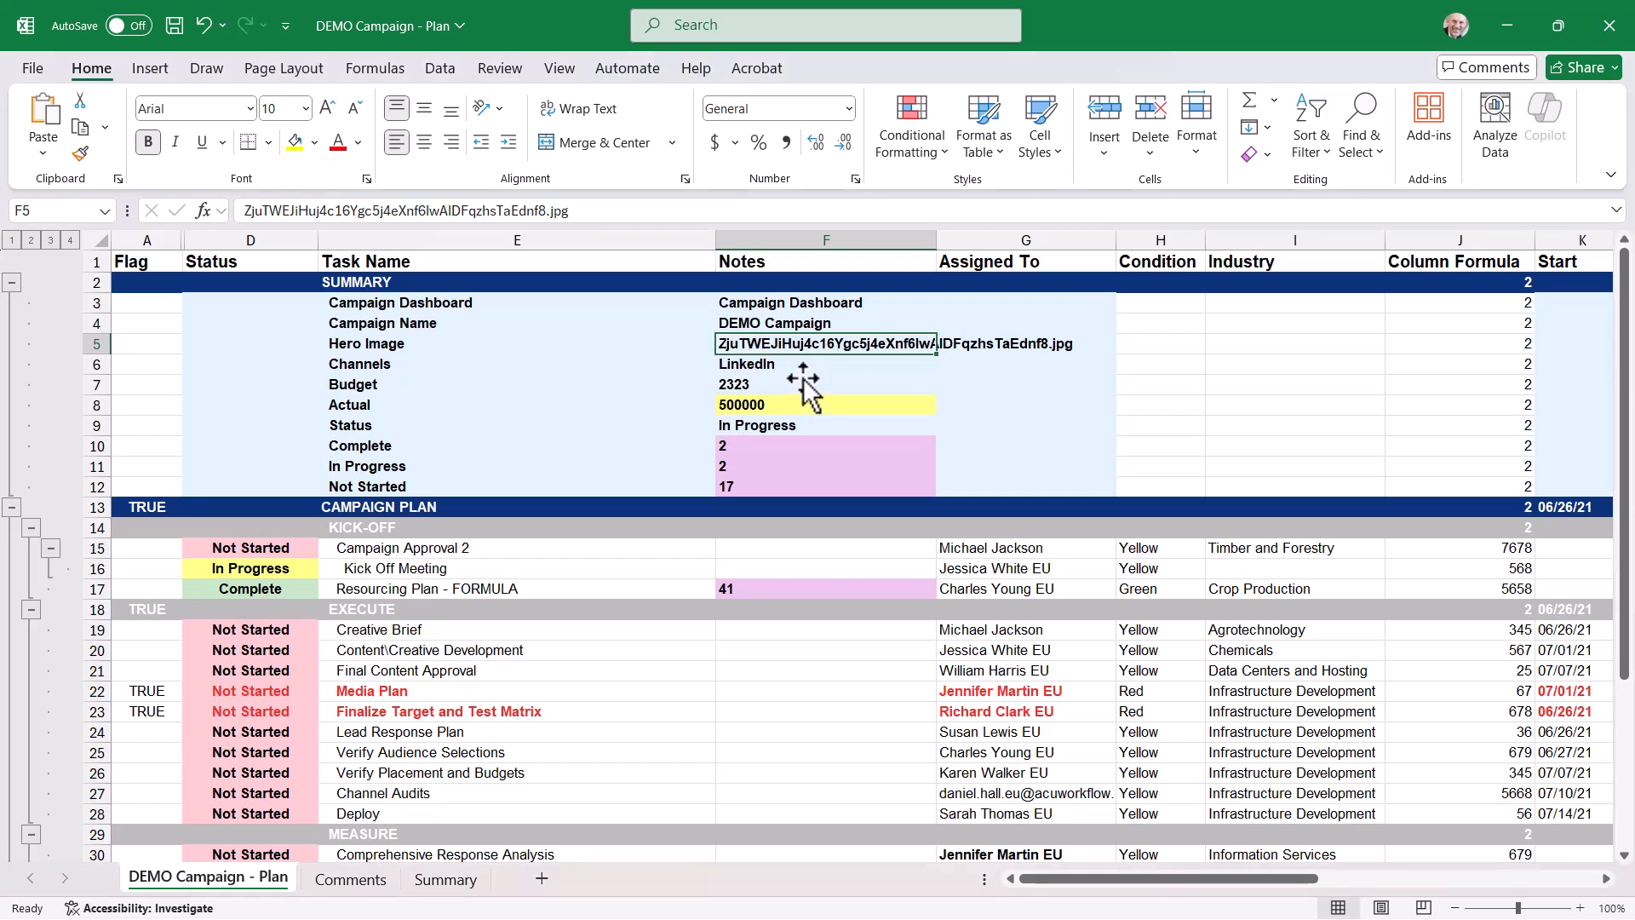
{"action": "left_click_drag", "start_coordinate": [770, 446], "coordinate": [766, 486]}
{"action": "left_click", "coordinate": [770, 449]}
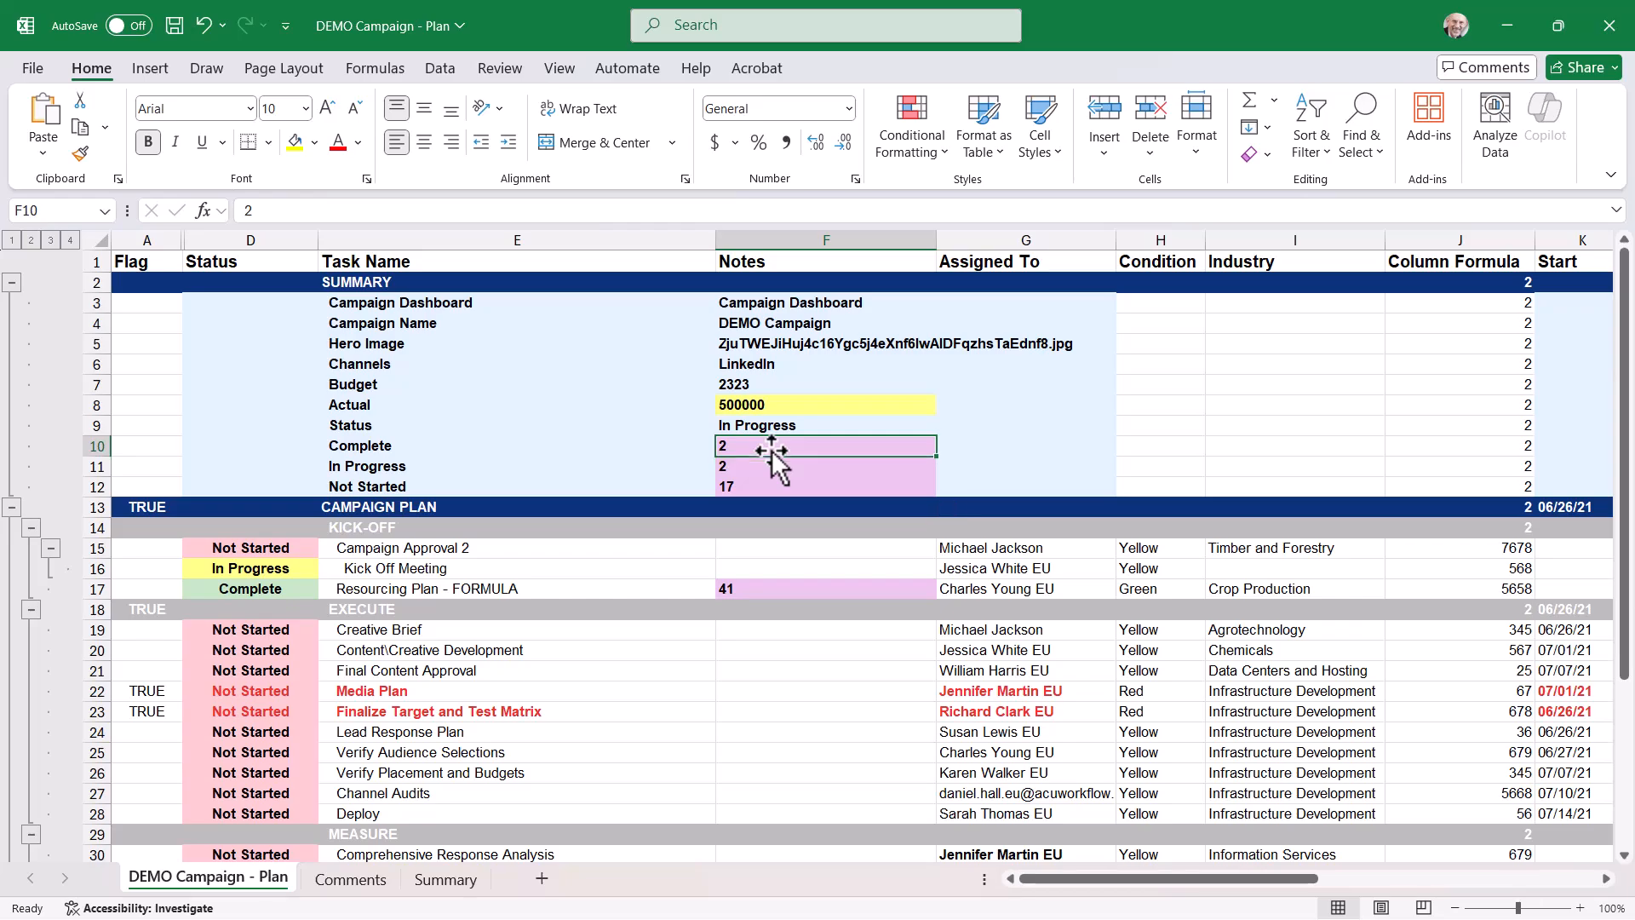
{"action": "key", "text": "alt+Tab"}
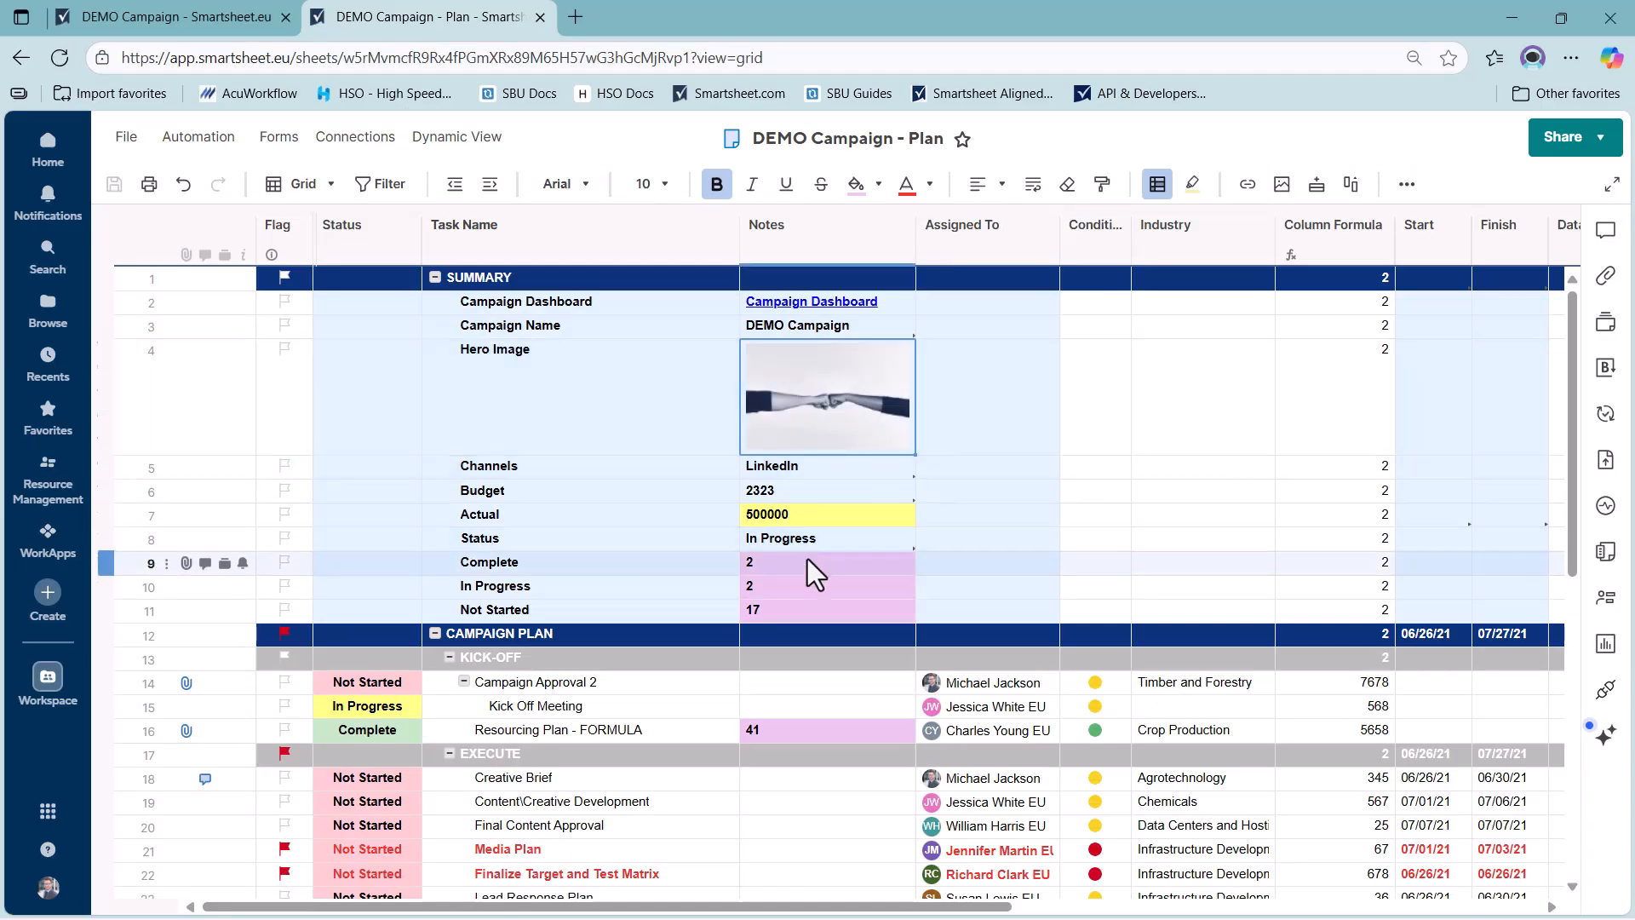
{"action": "double_click", "coordinate": [804, 562]}
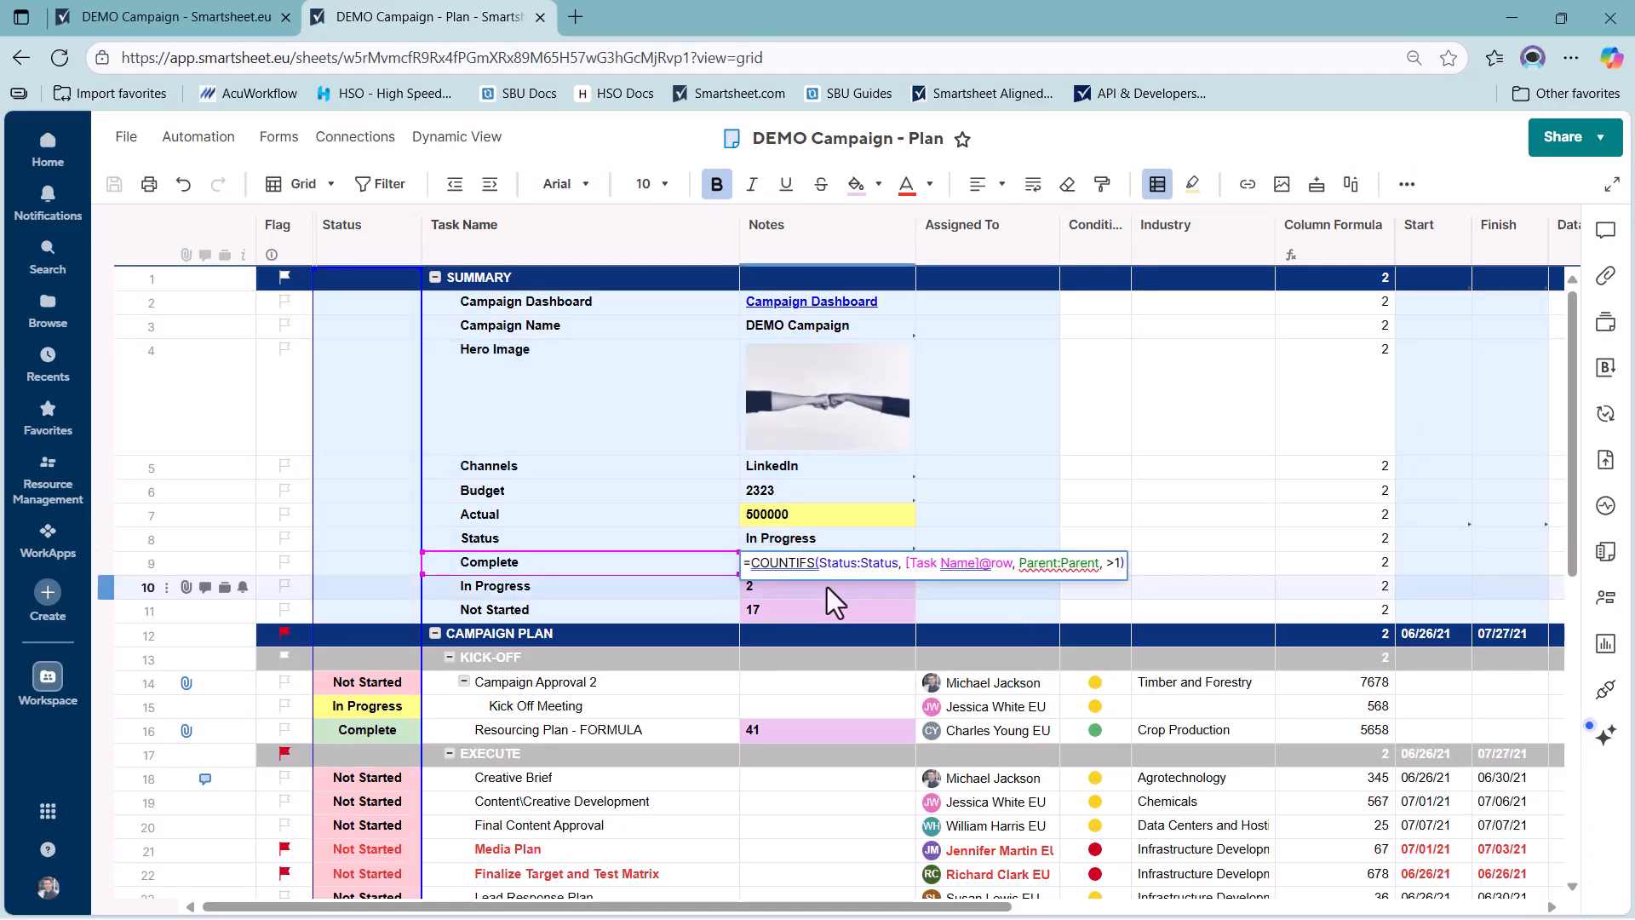
{"action": "key", "text": "alt+Tab"}
{"action": "key", "text": "Down"}
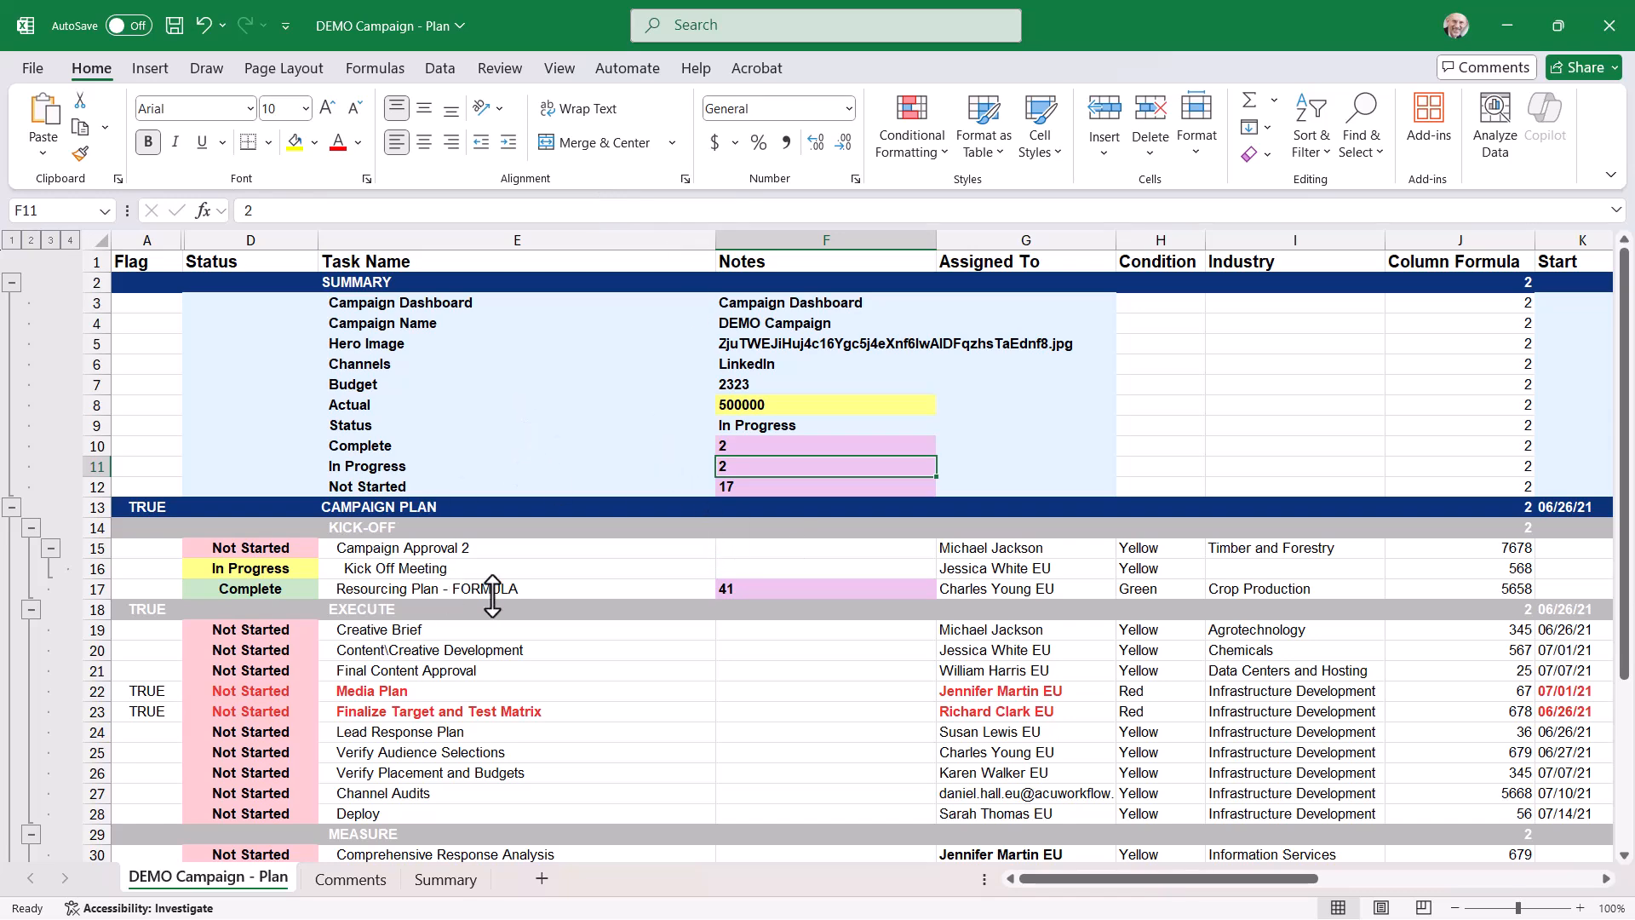
Step: Examine the formatting of the SUMMARY task names, the Status cells and the Media Plan row in the Excel export
{"action": "scroll", "coordinate": [529, 510], "scroll_direction": "down", "scroll_amount": 1}
{"action": "scroll", "coordinate": [503, 579], "scroll_direction": "up", "scroll_amount": 1}
{"action": "left_click_drag", "start_coordinate": [496, 303], "coordinate": [532, 409]}
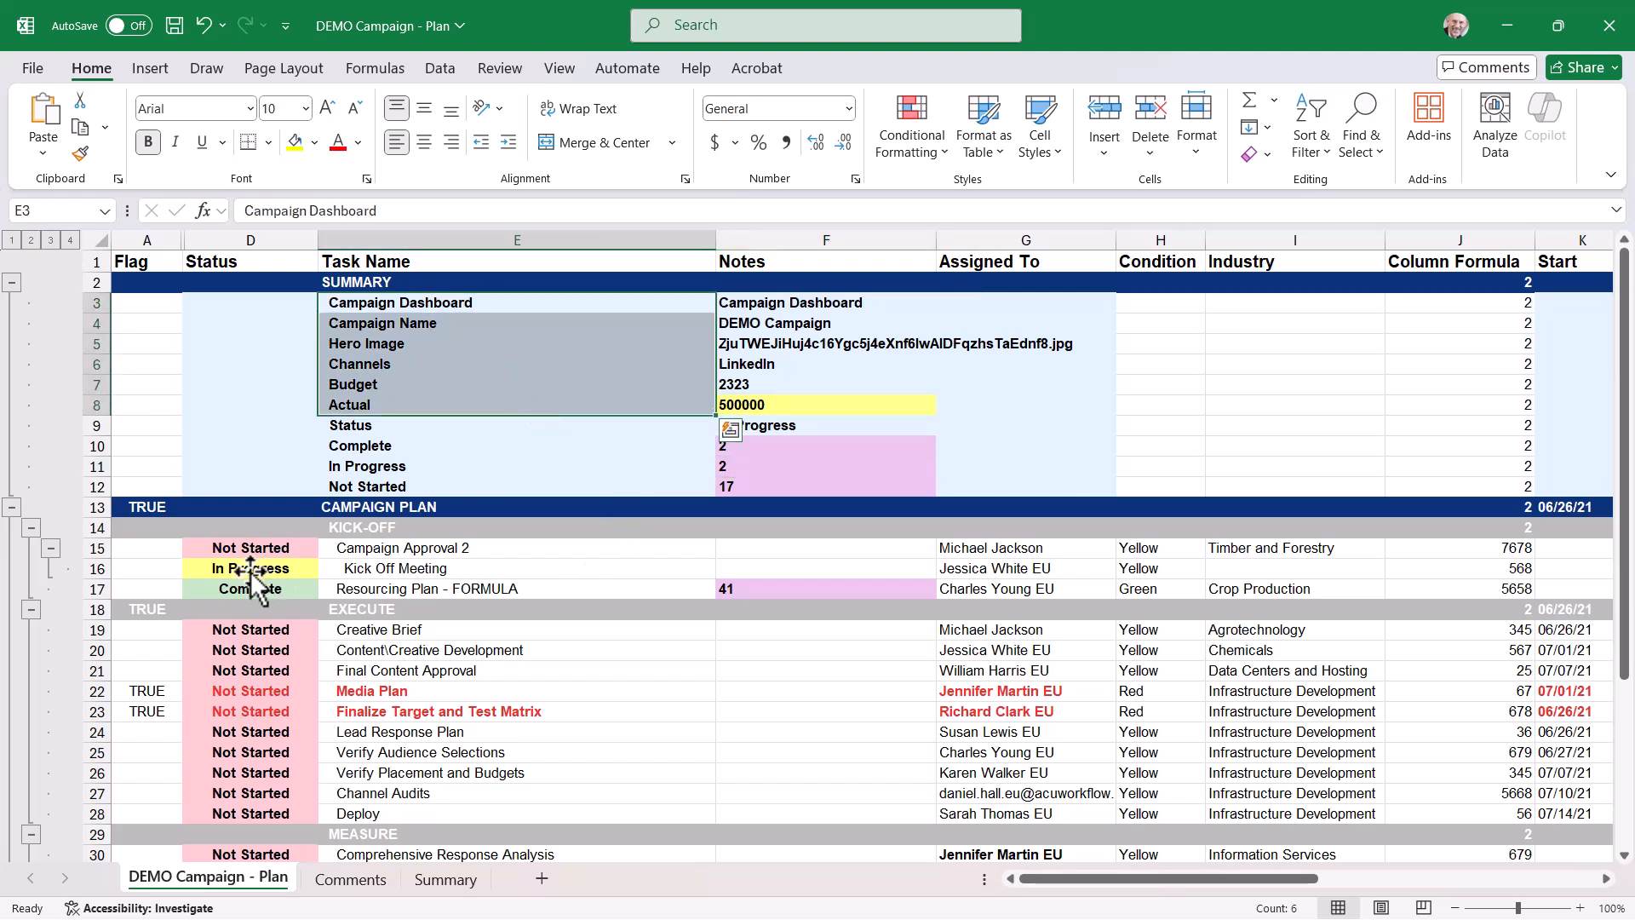
{"action": "left_click_drag", "start_coordinate": [270, 548], "coordinate": [272, 589]}
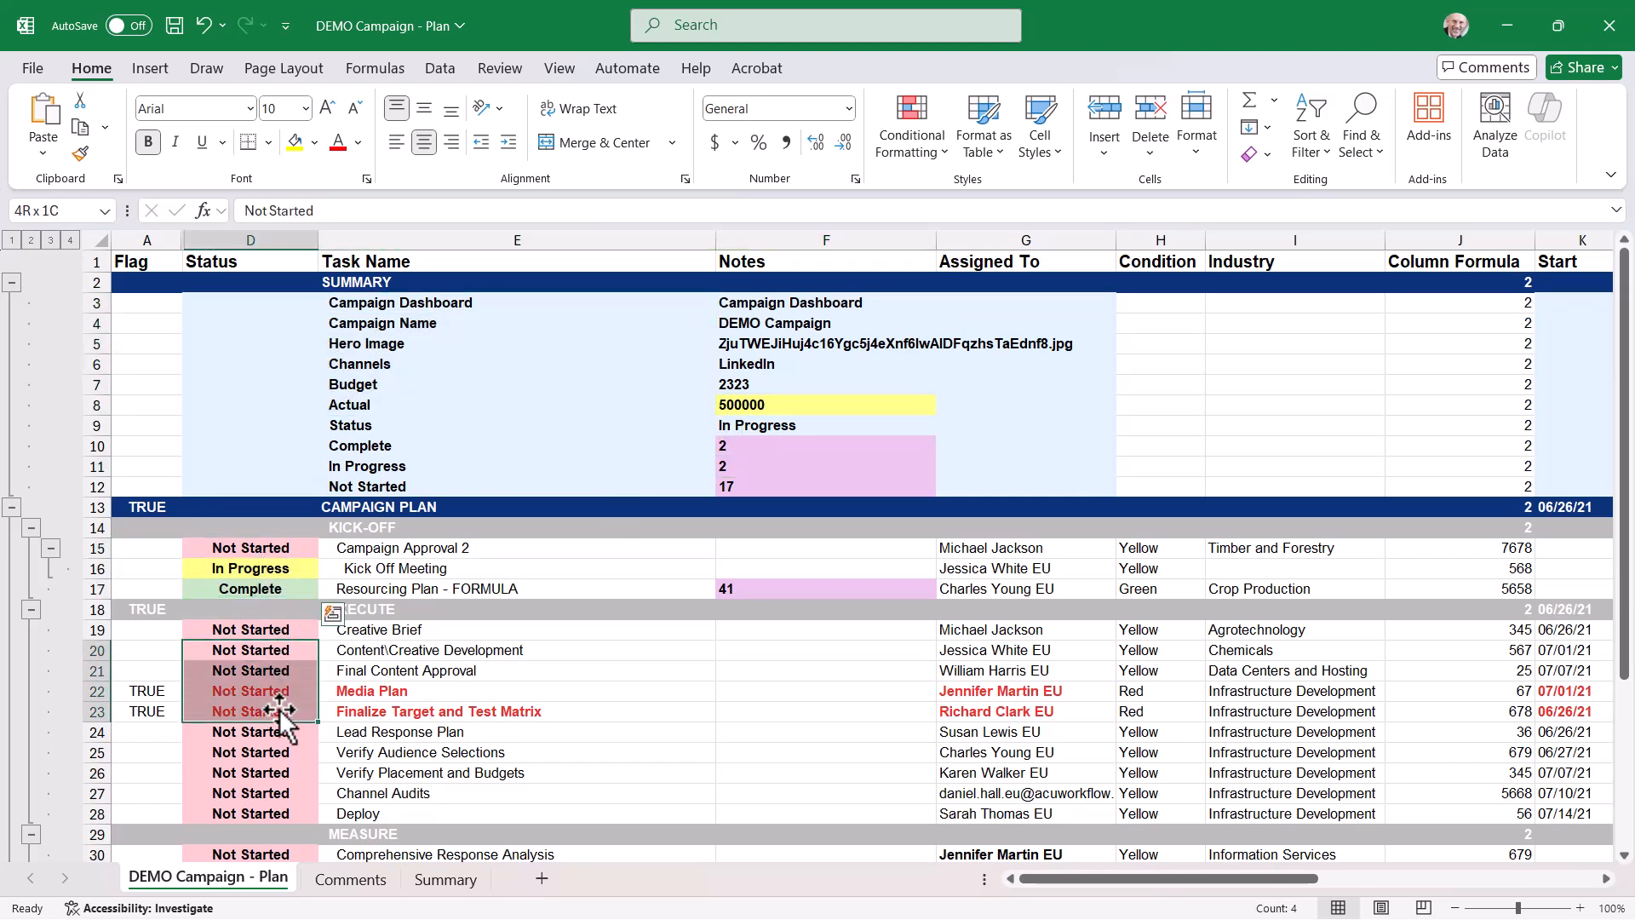
{"action": "left_click", "coordinate": [474, 693]}
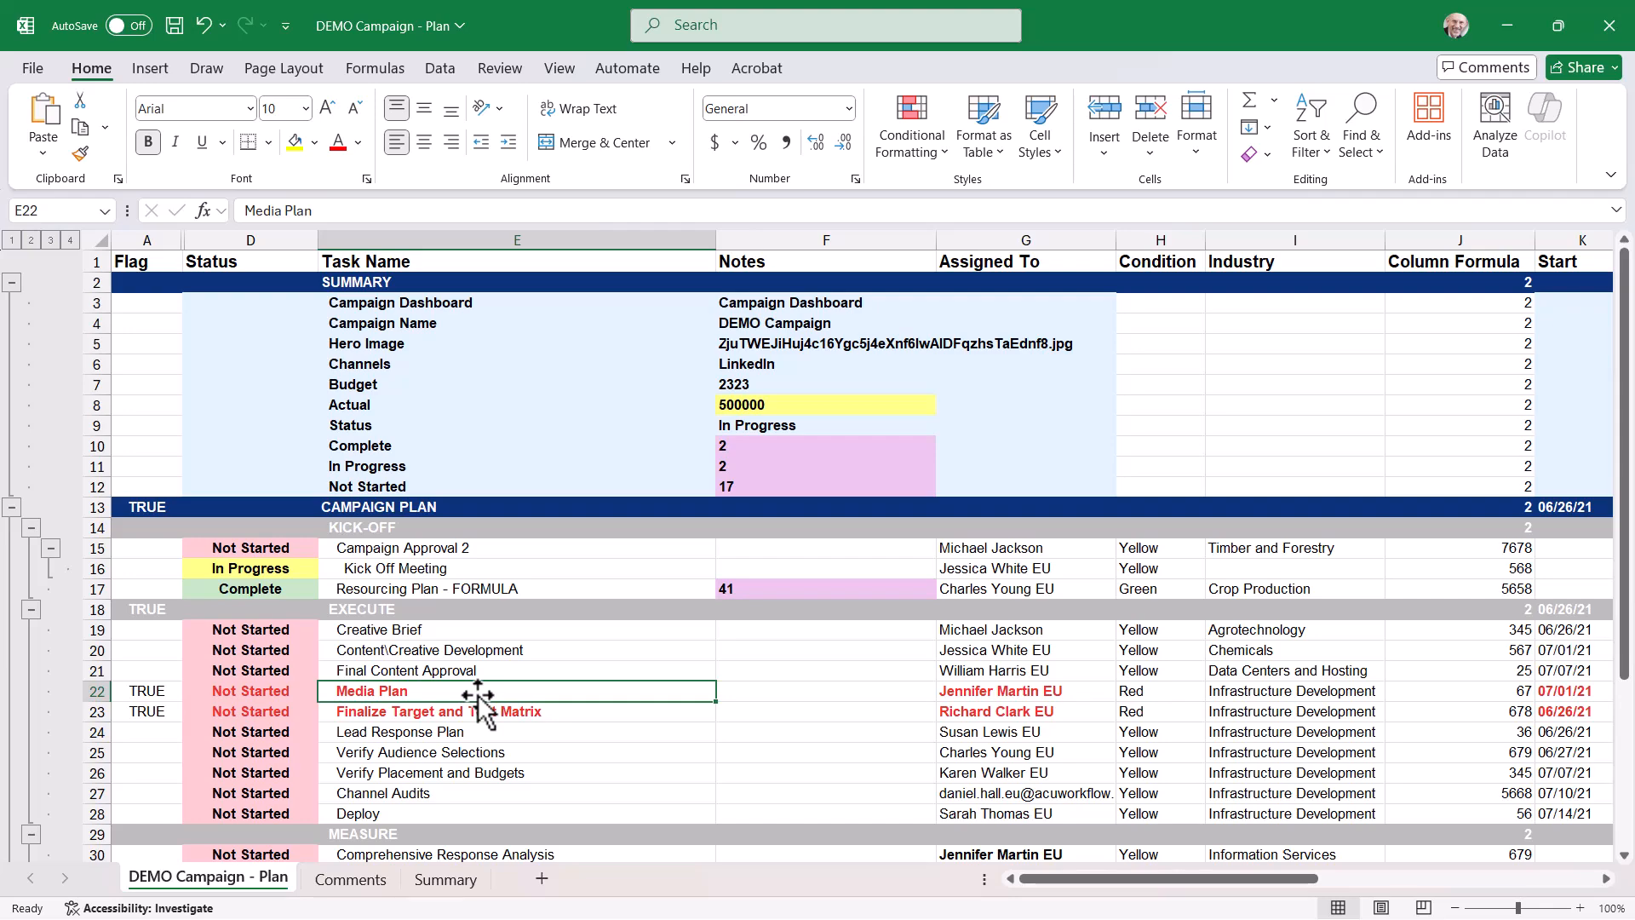
{"action": "scroll", "coordinate": [478, 694], "scroll_direction": "down", "scroll_amount": 2}
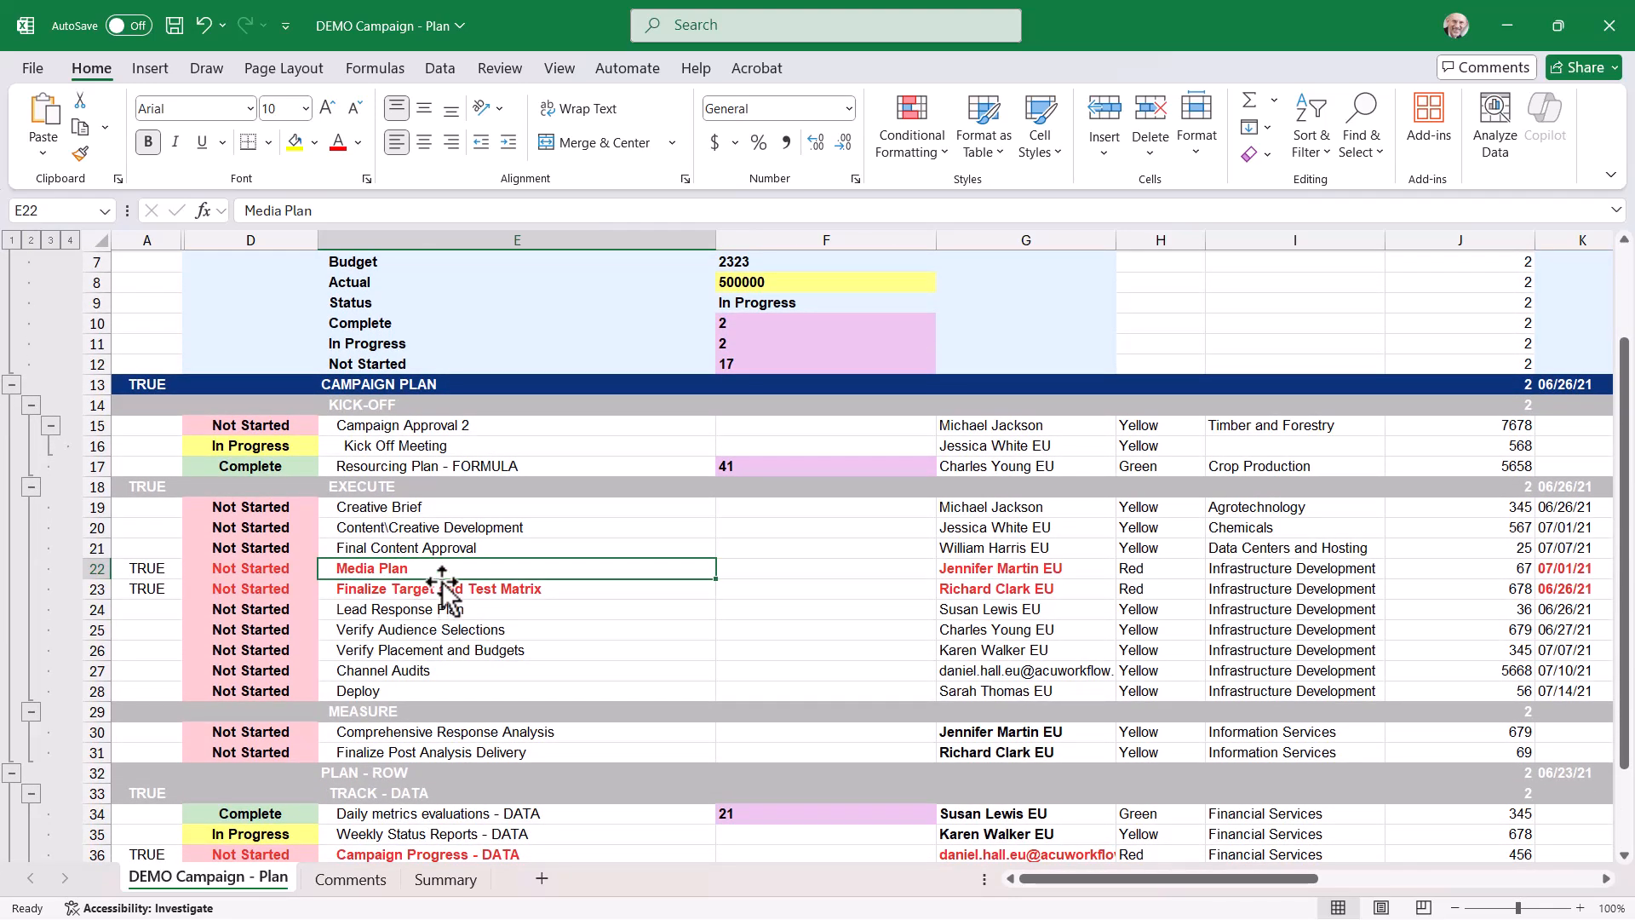
Step: Switch to Smartsheet to compare the formatting around the EXECUTE rows, and return to the Excel export
{"action": "key", "text": "alt+Tab"}
{"action": "scroll", "coordinate": [719, 697], "scroll_direction": "down", "scroll_amount": 3}
{"action": "left_click", "coordinate": [594, 669]}
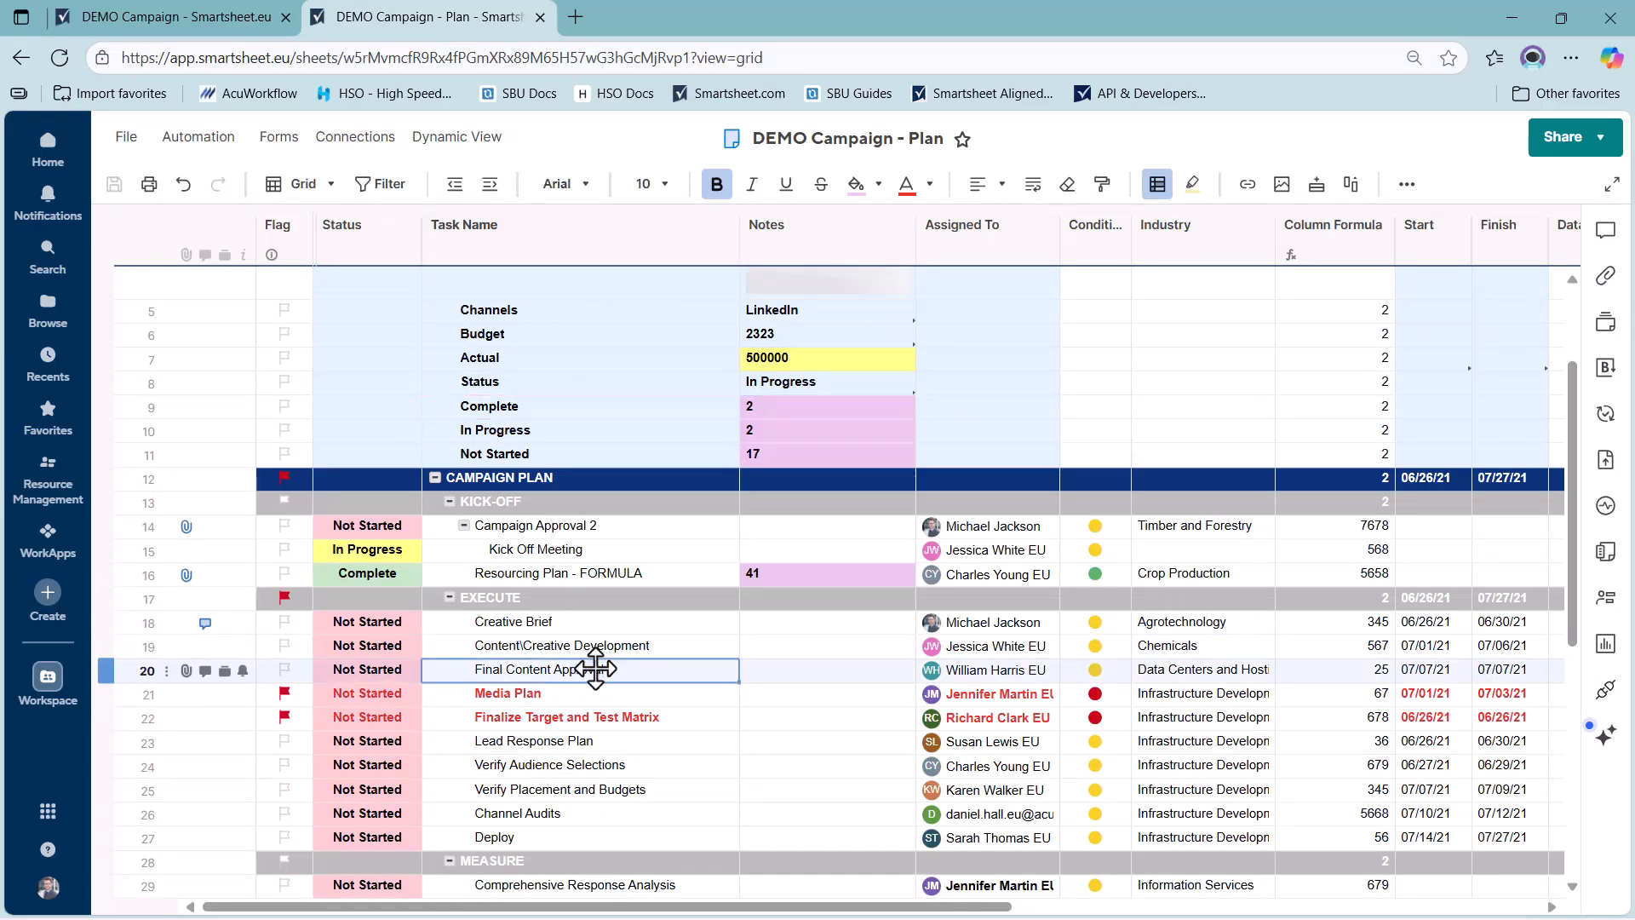
{"action": "key", "text": "alt+Tab"}
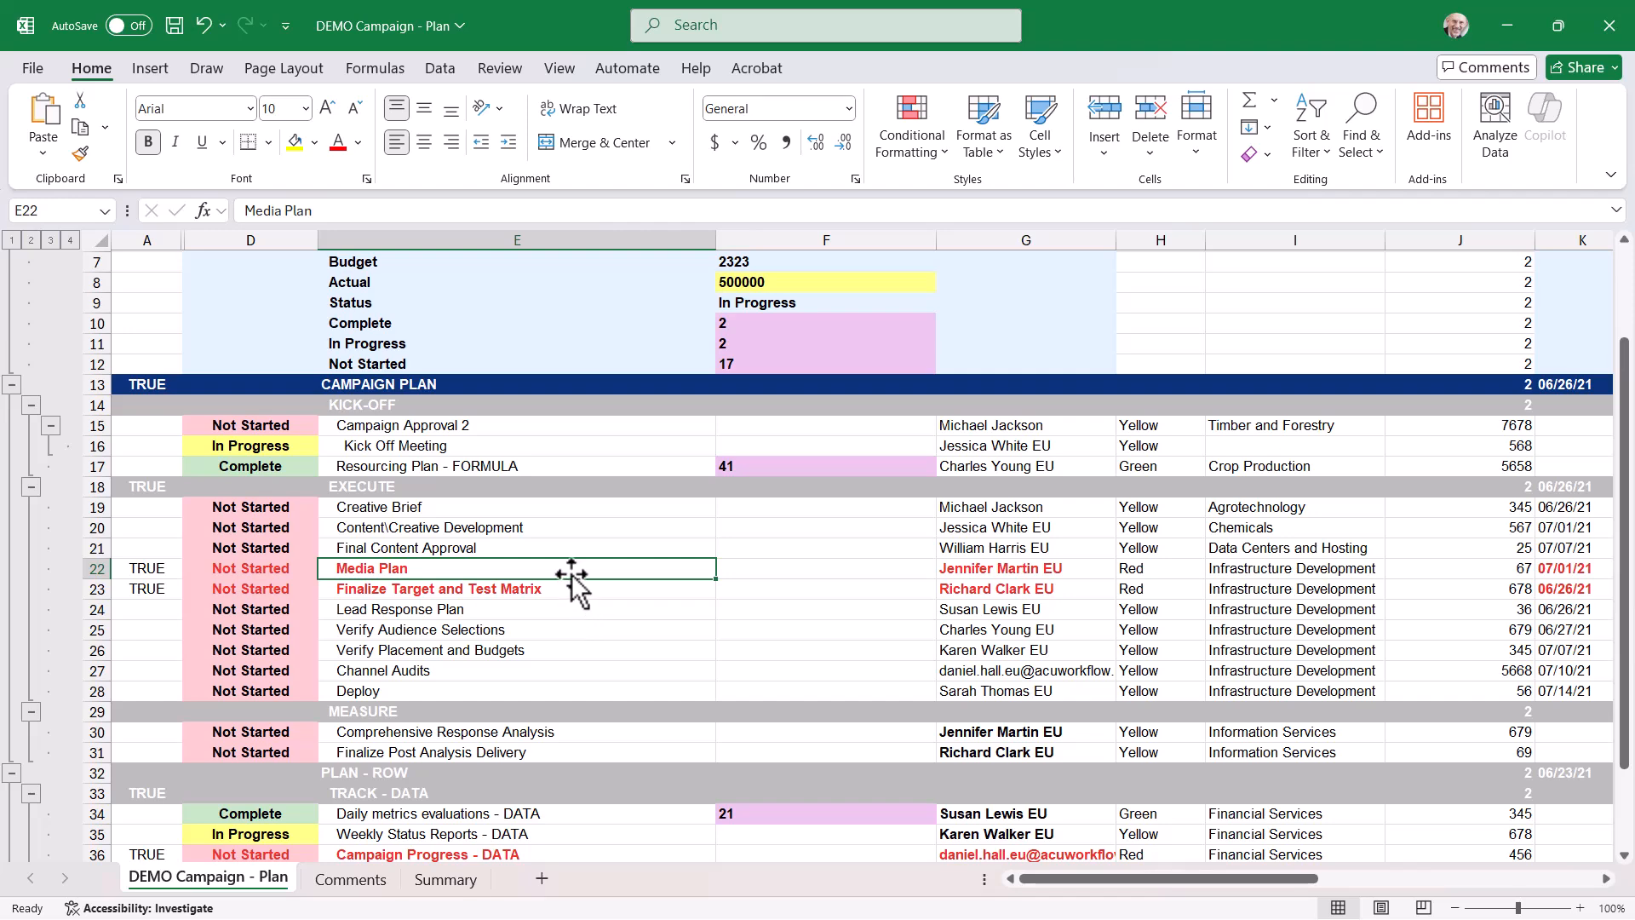
{"action": "scroll", "coordinate": [869, 545], "scroll_direction": "up", "scroll_amount": 2}
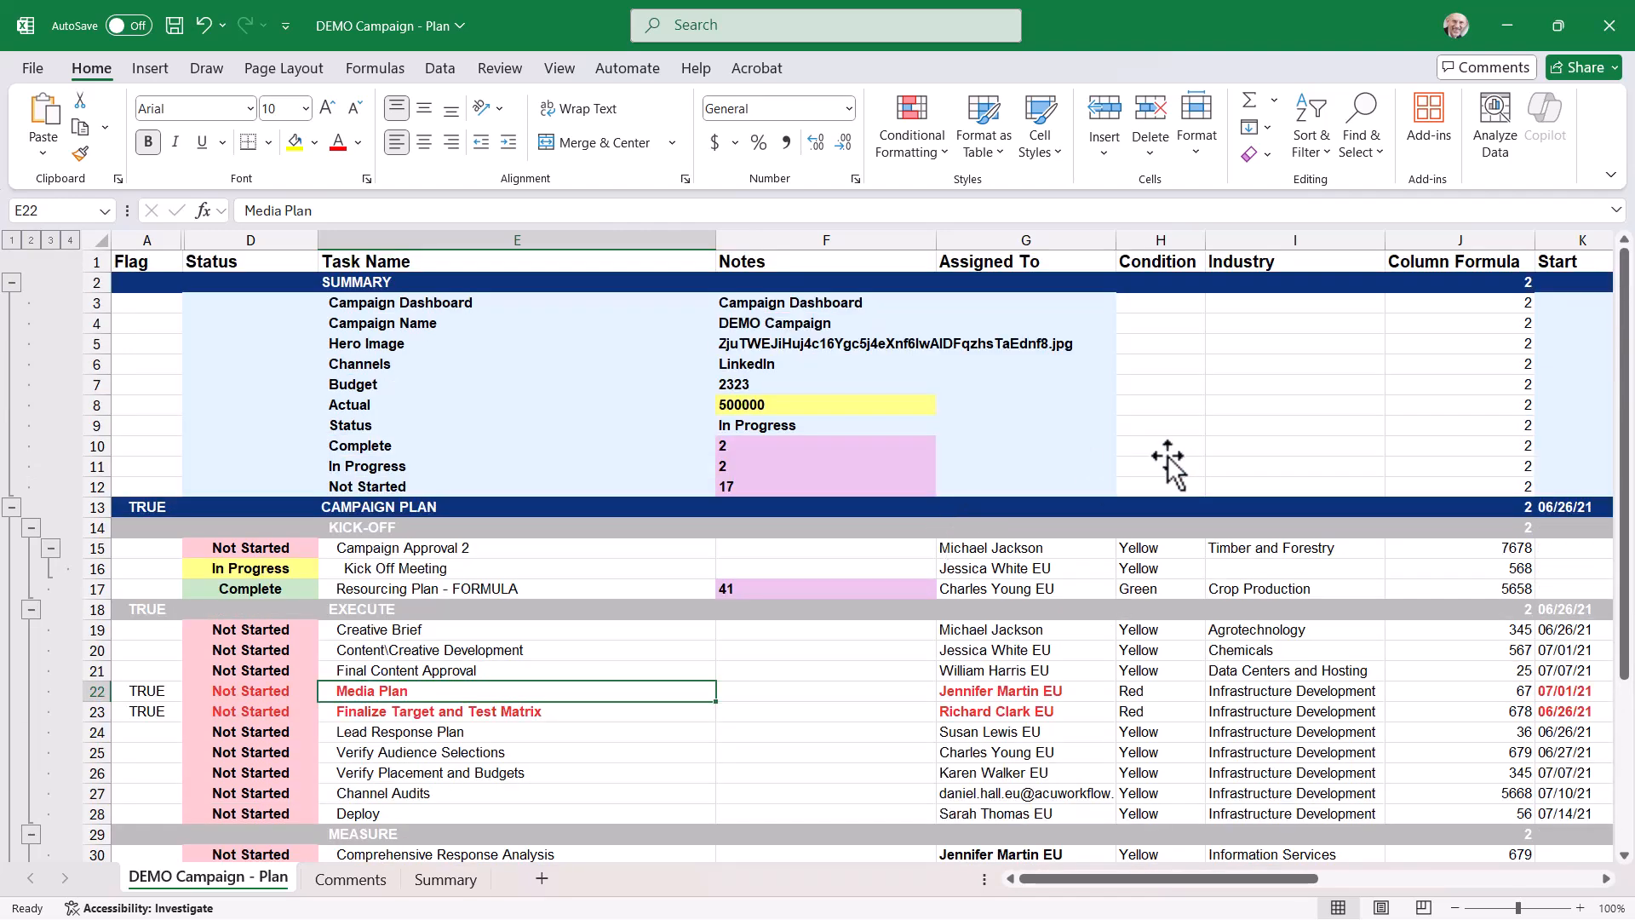
Step: Compare the Assigned To cell of Campaign Approval 2 in the Excel export with the contact in Smartsheet
{"action": "left_click", "coordinate": [1048, 264]}
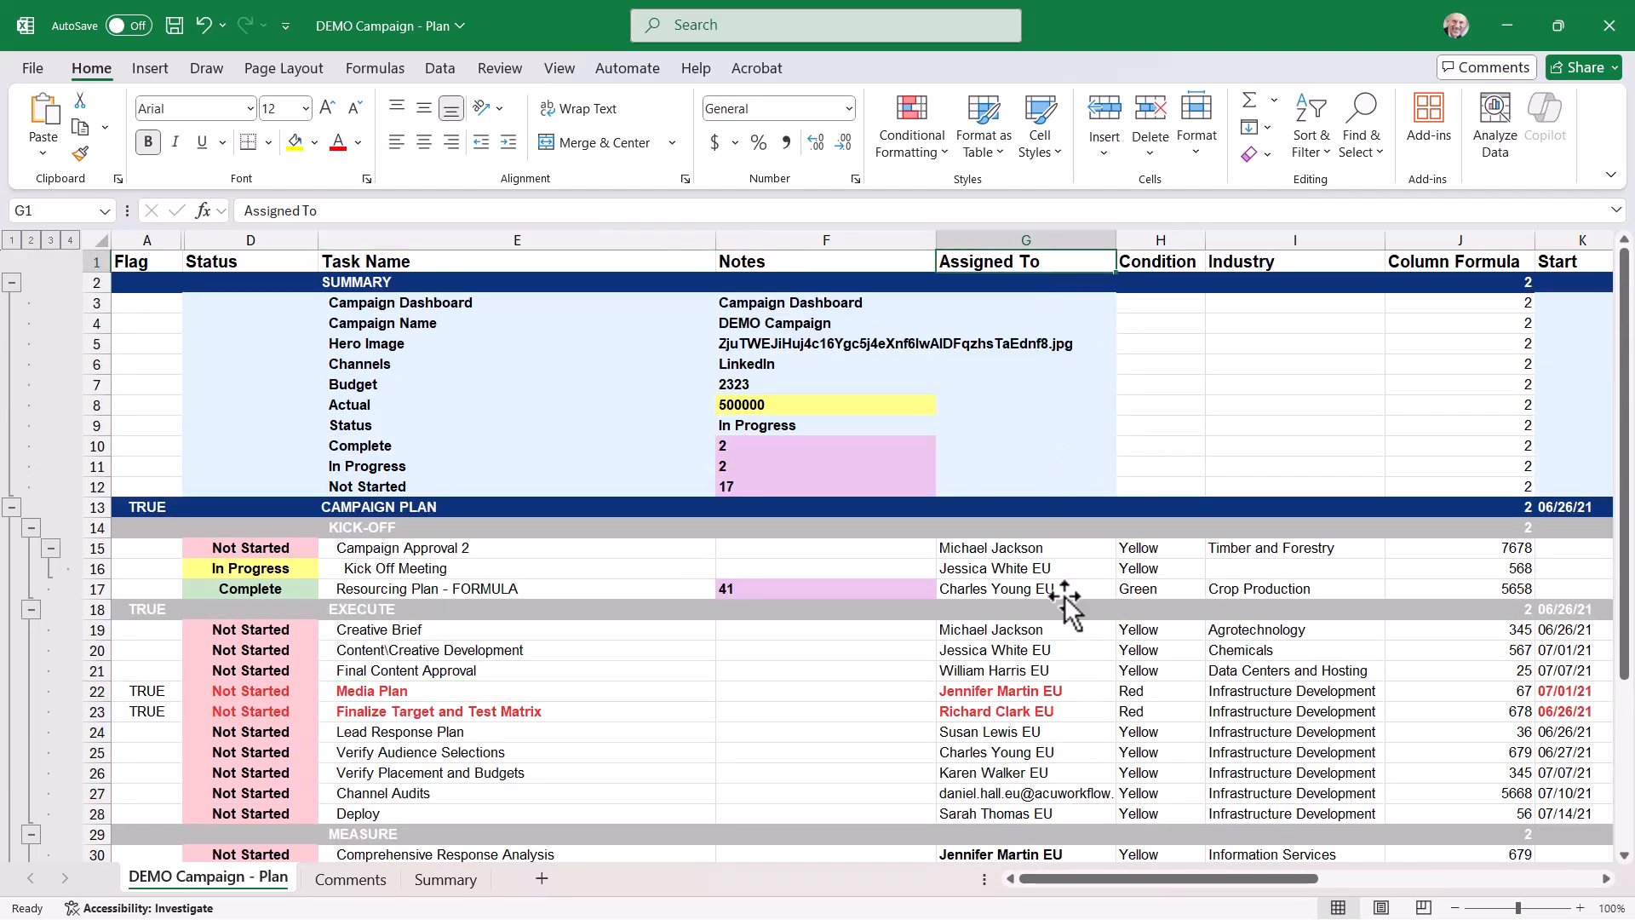
{"action": "scroll", "coordinate": [1064, 595], "scroll_direction": "down", "scroll_amount": 2}
{"action": "left_click", "coordinate": [1075, 425]}
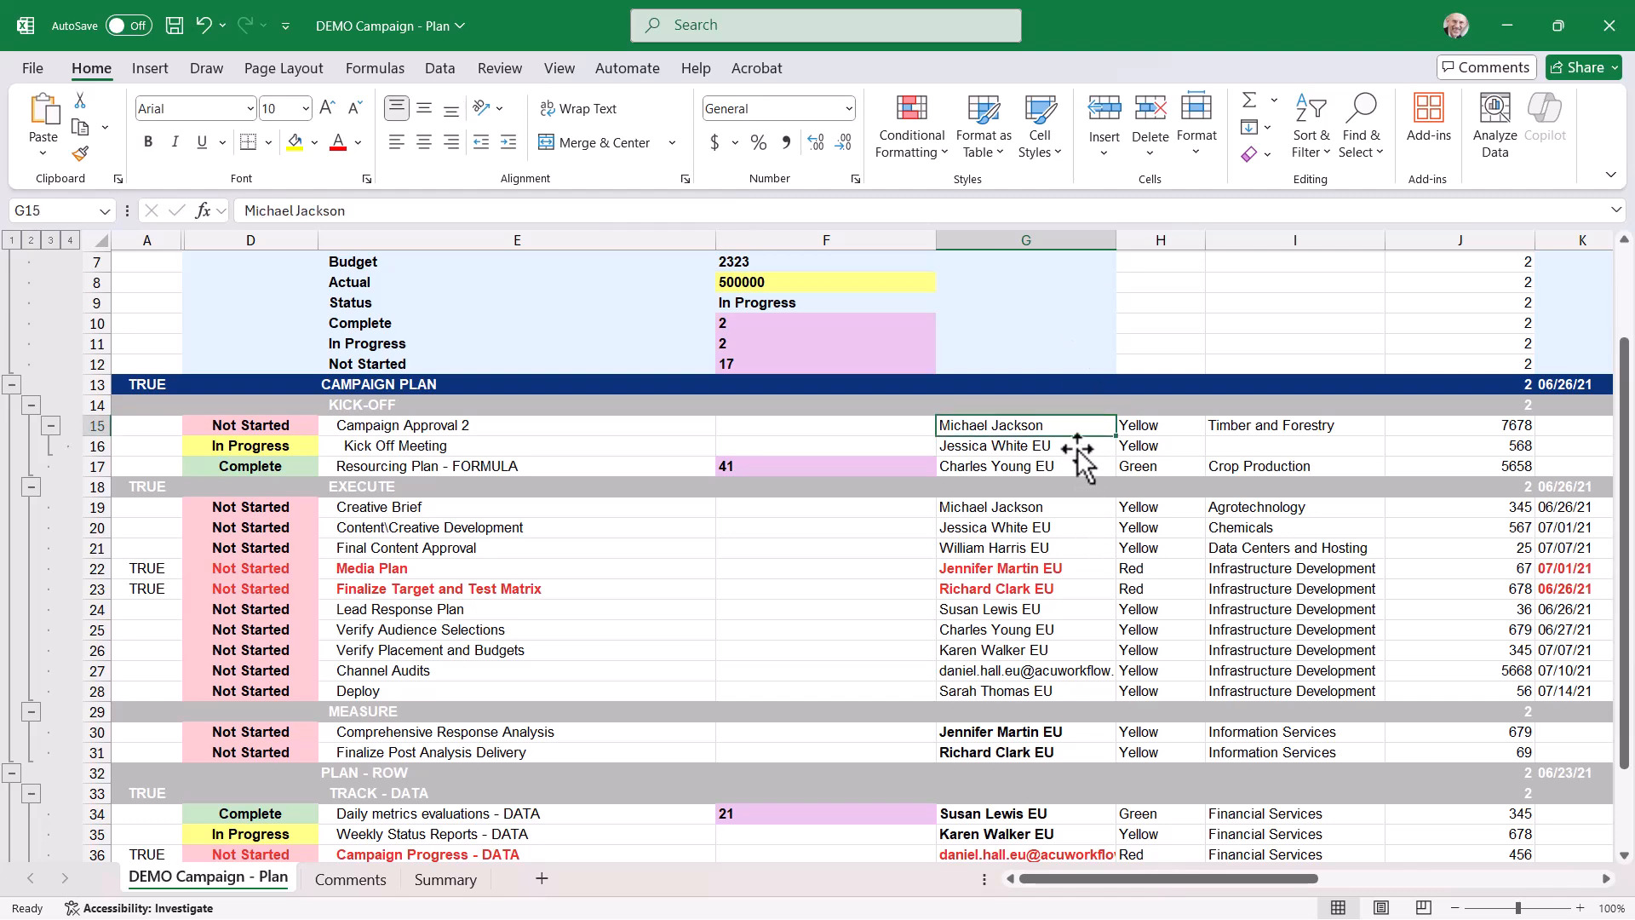
{"action": "key", "text": "alt+Tab"}
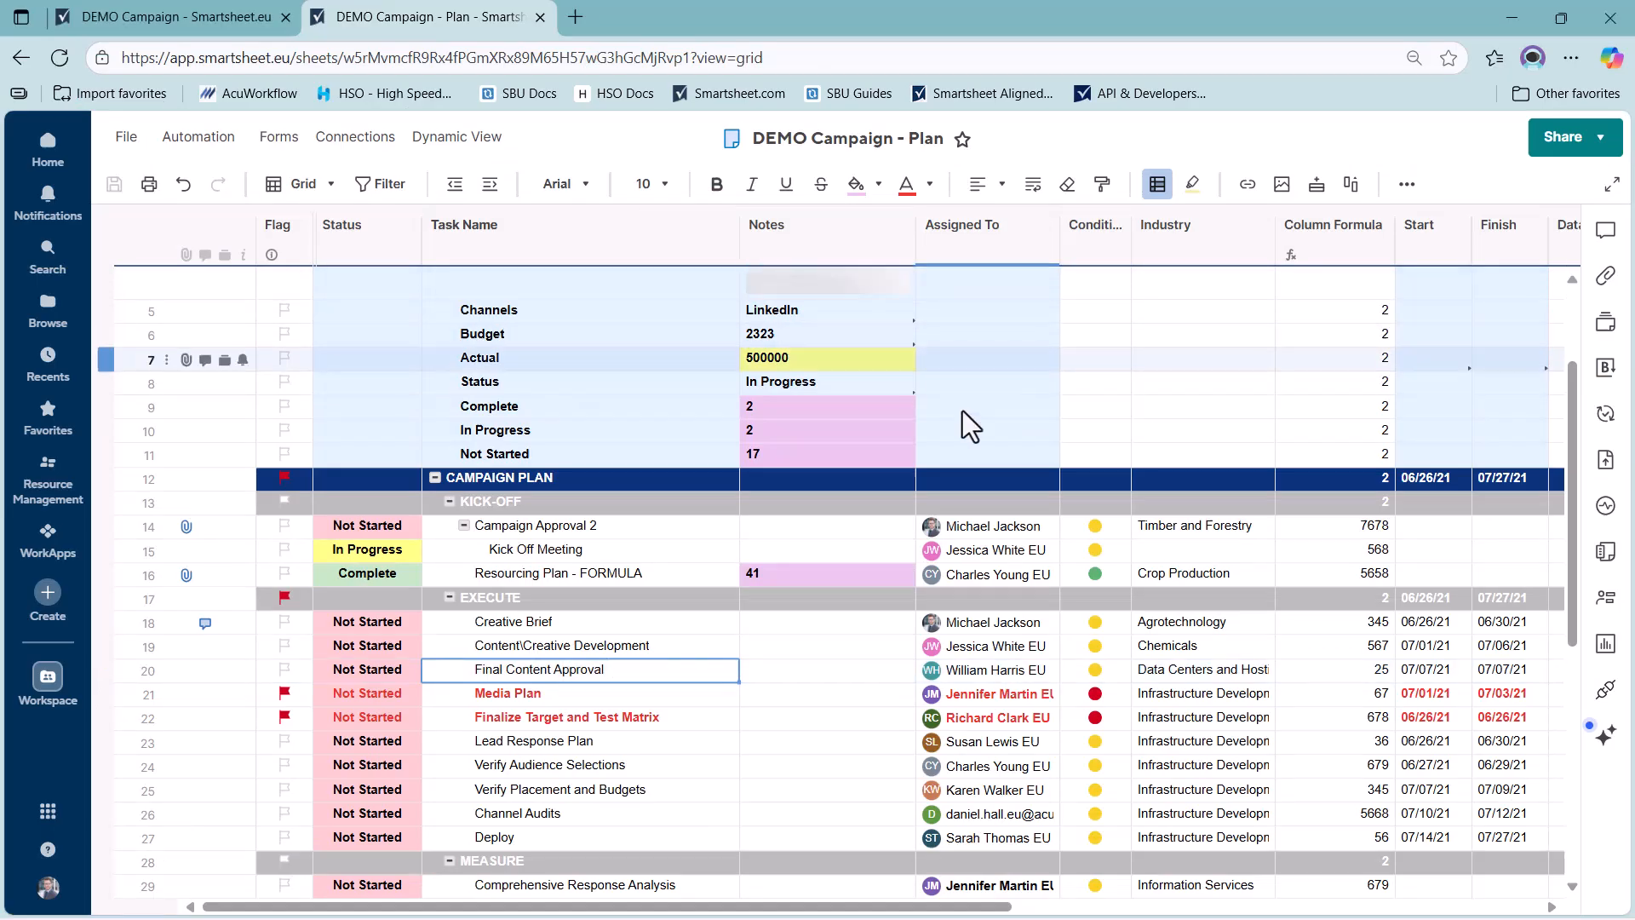
{"action": "left_click", "coordinate": [1003, 529]}
Step: Return to Excel and check the Assigned To cells of Kick Off Meeting, Resourcing Plan - FORMULA, Creative Brief, Channel Audits and Campaign Approval 2
{"action": "key", "text": "alt+Tab"}
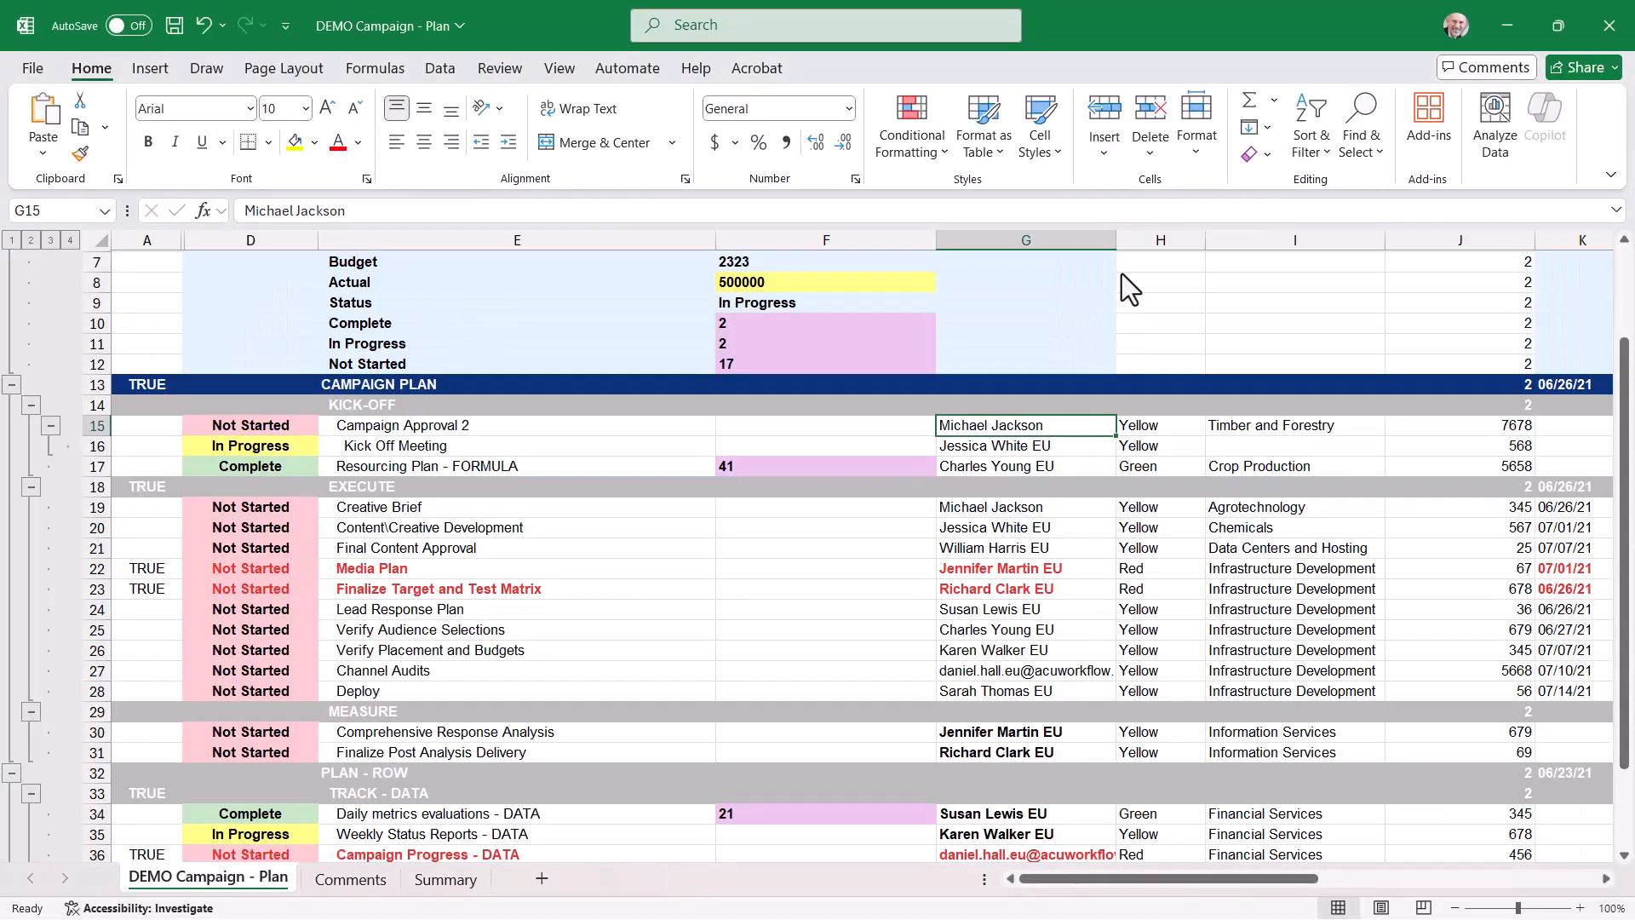
{"action": "left_click", "coordinate": [1078, 446]}
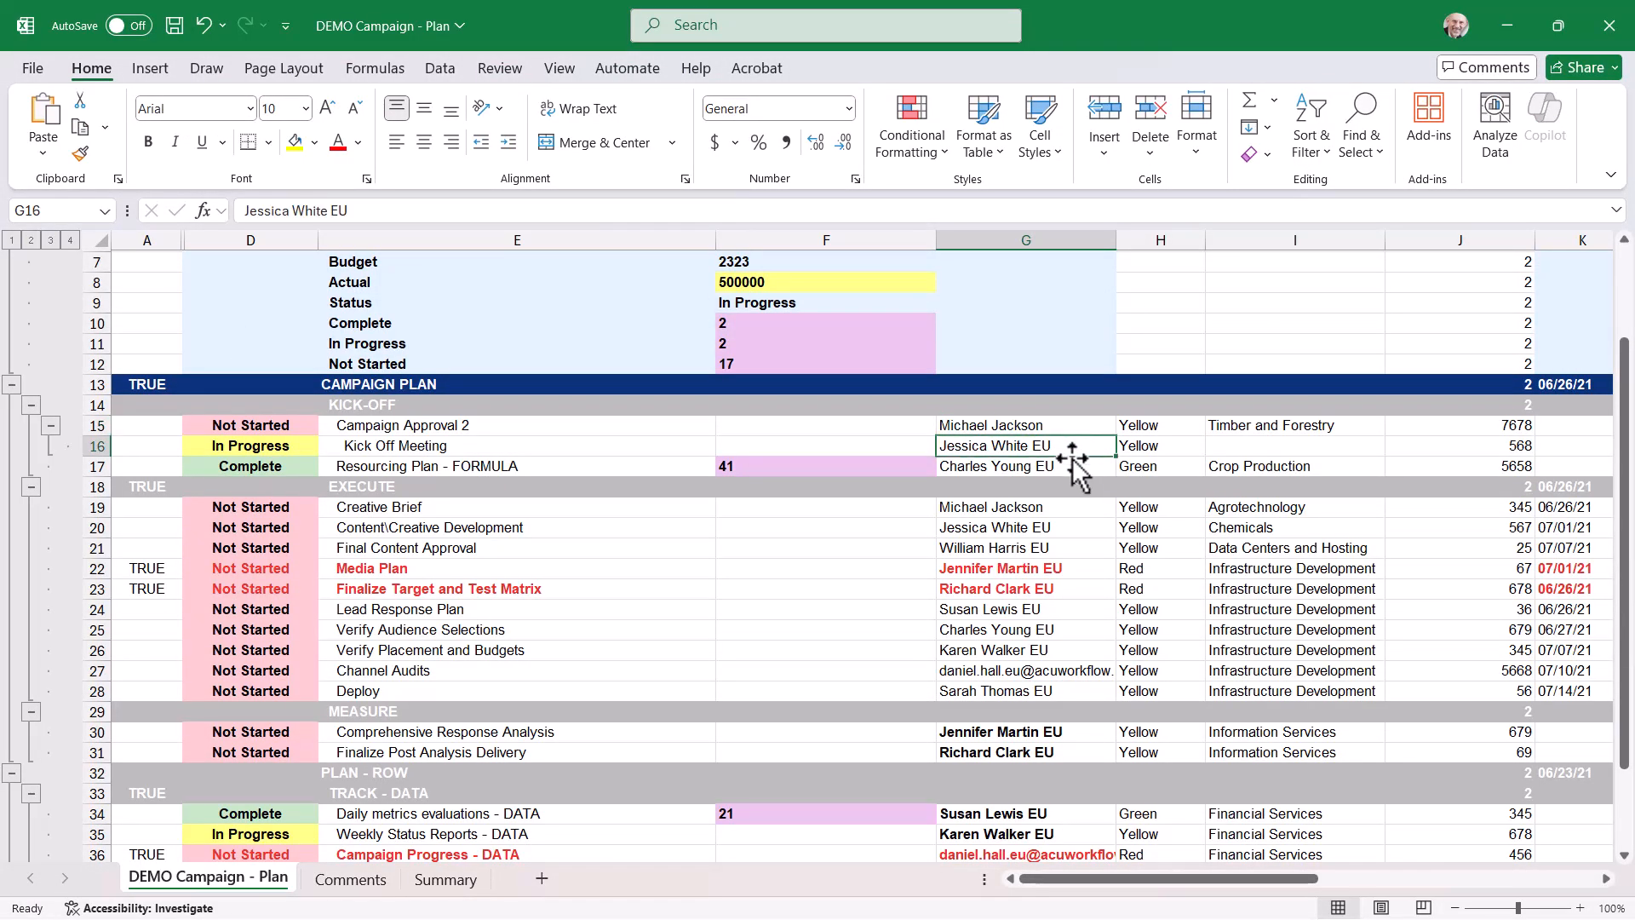
{"action": "left_click", "coordinate": [1076, 467]}
{"action": "left_click", "coordinate": [1075, 510]}
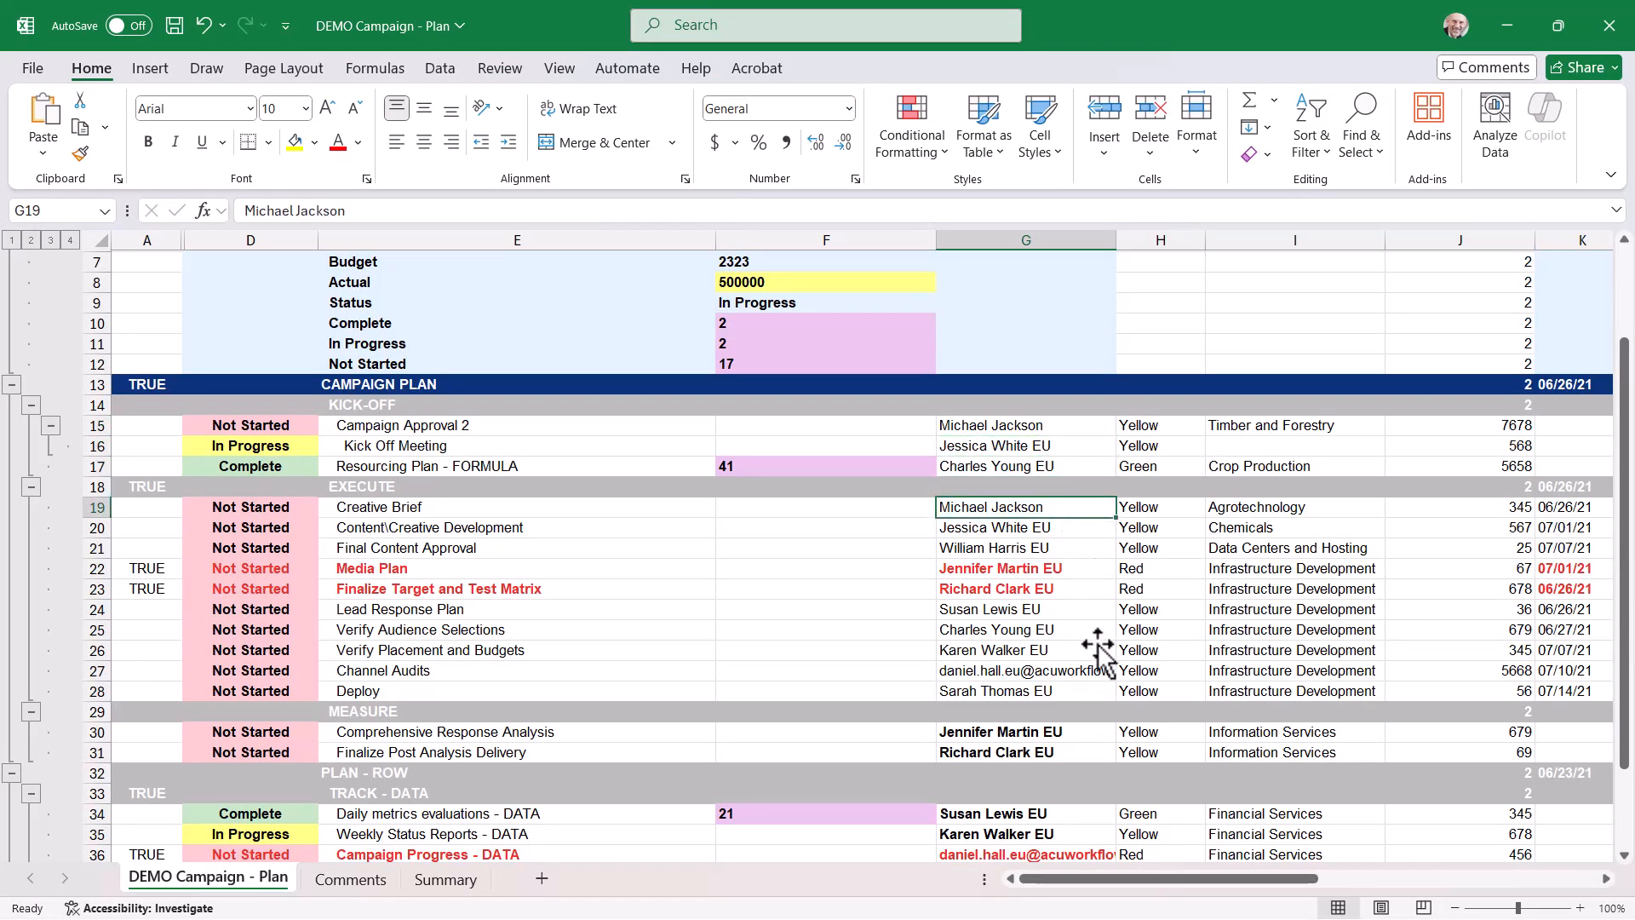
{"action": "left_click", "coordinate": [1083, 671]}
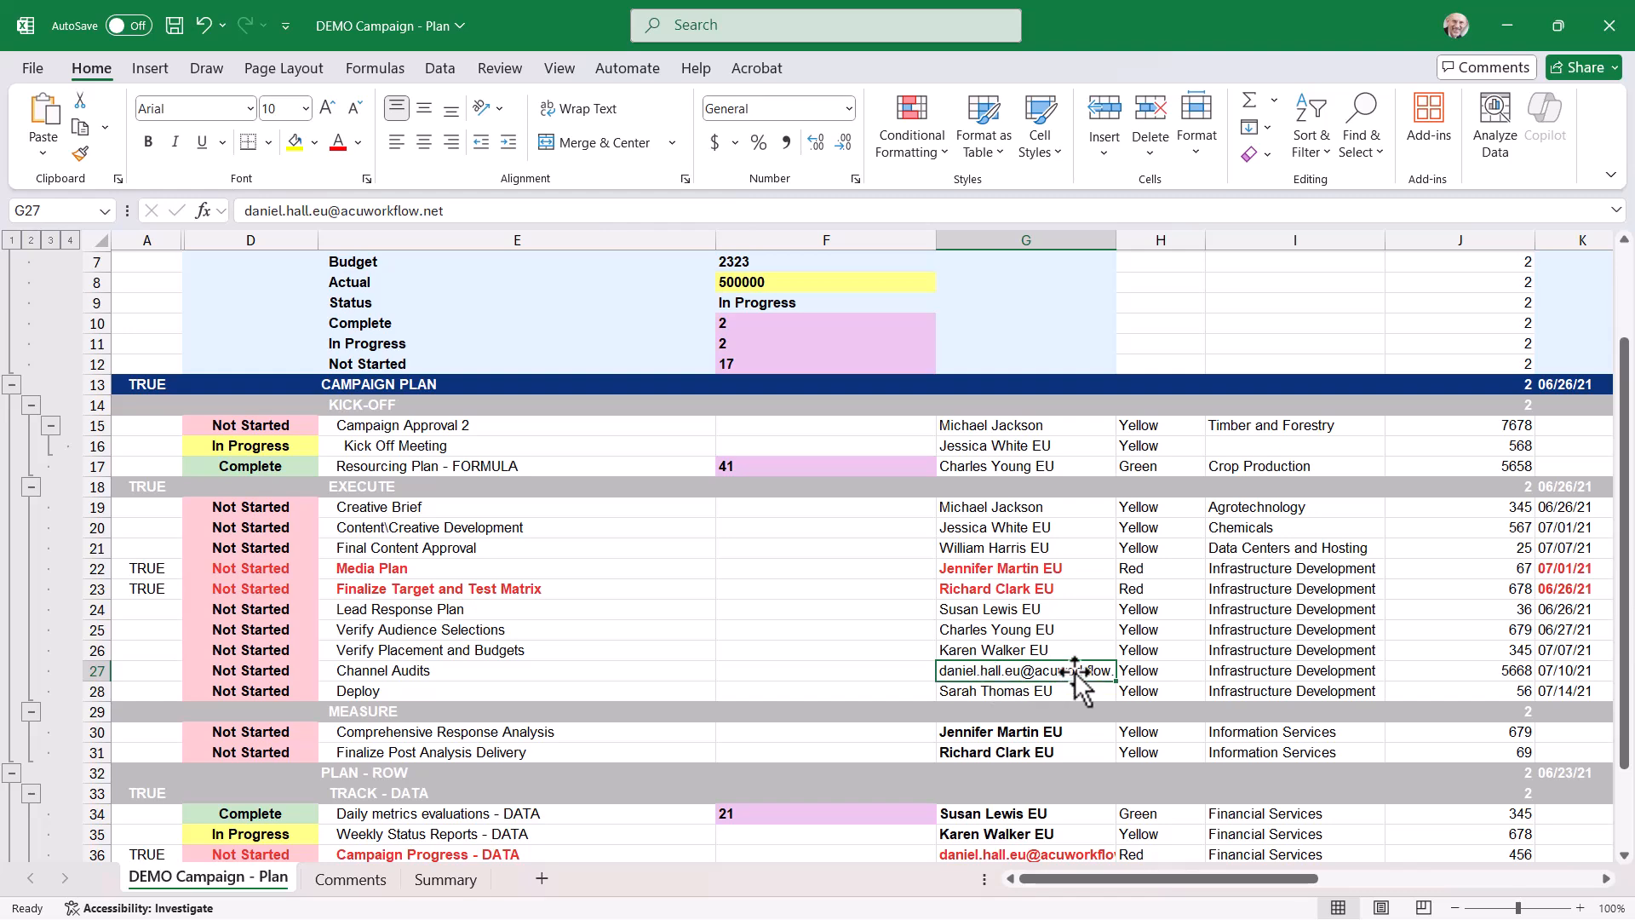
{"action": "scroll", "coordinate": [1069, 660], "scroll_direction": "up", "scroll_amount": 2}
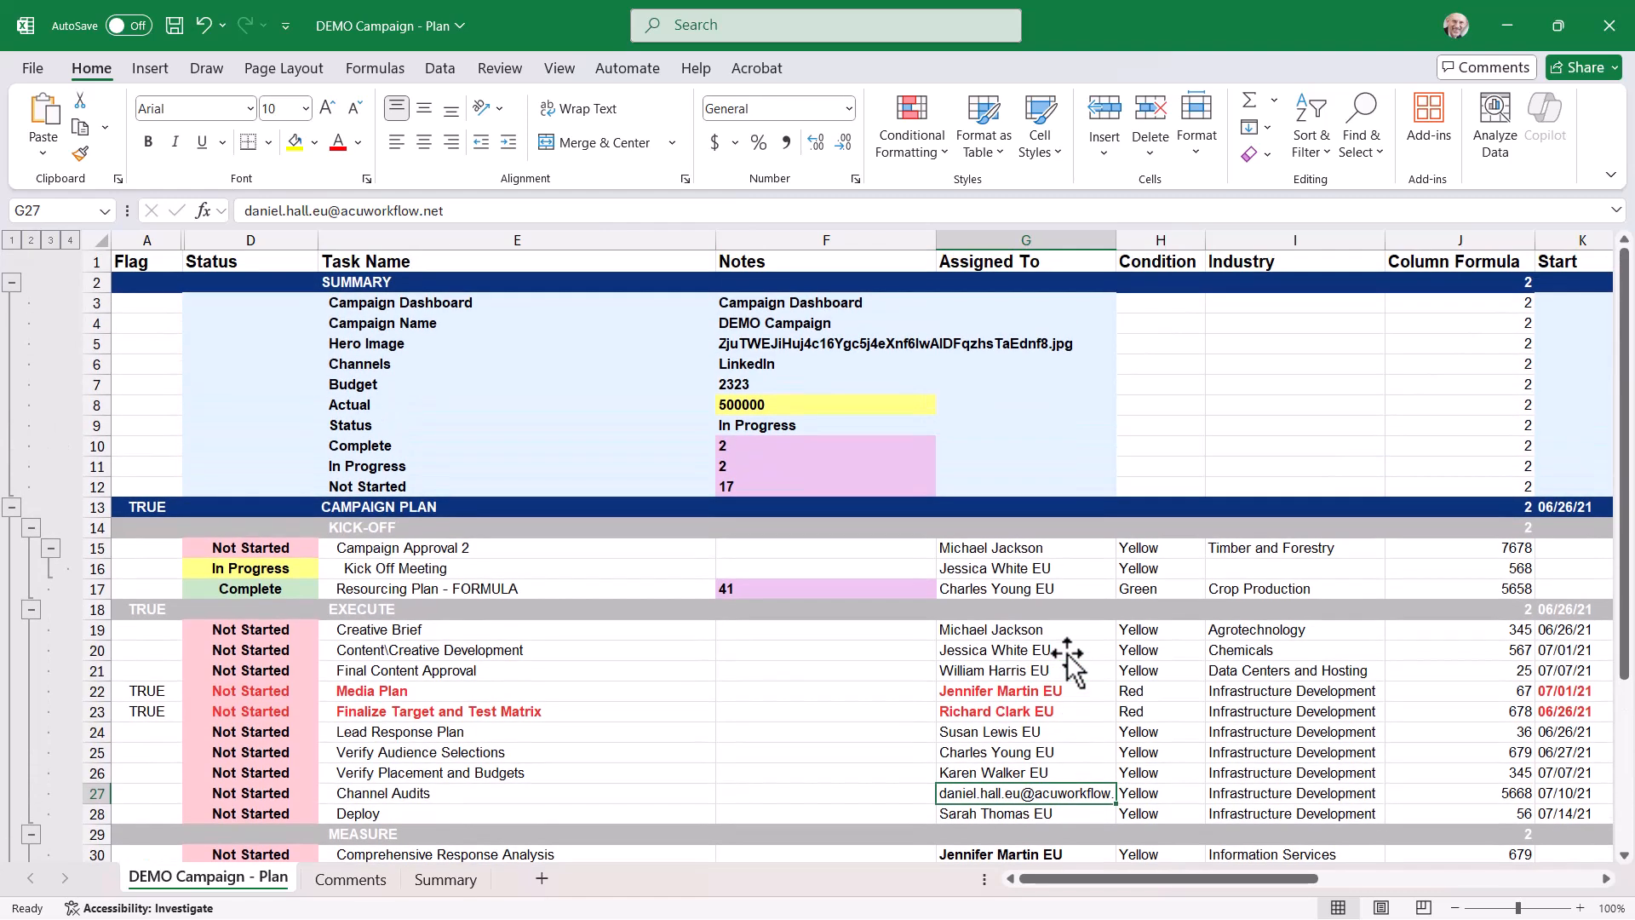
{"action": "left_click", "coordinate": [1060, 549]}
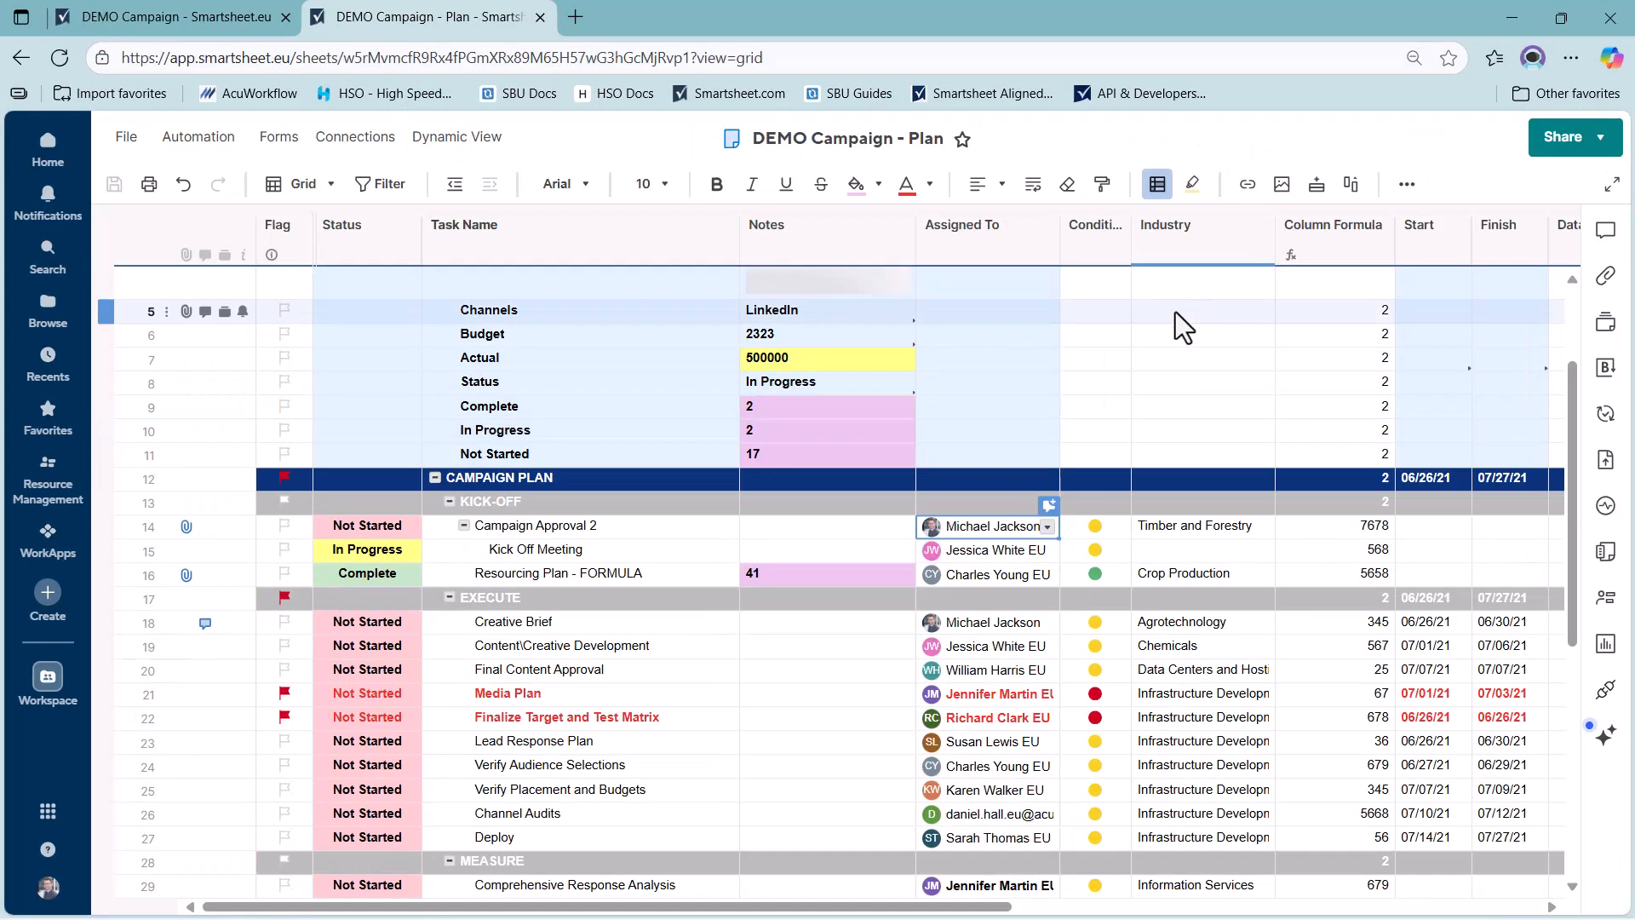
Step: Compare the Condition column symbols in Smartsheet with the Condition cells of the KICK-OFF and EXECUTE tasks in Excel
{"action": "left_click", "coordinate": [1089, 239]}
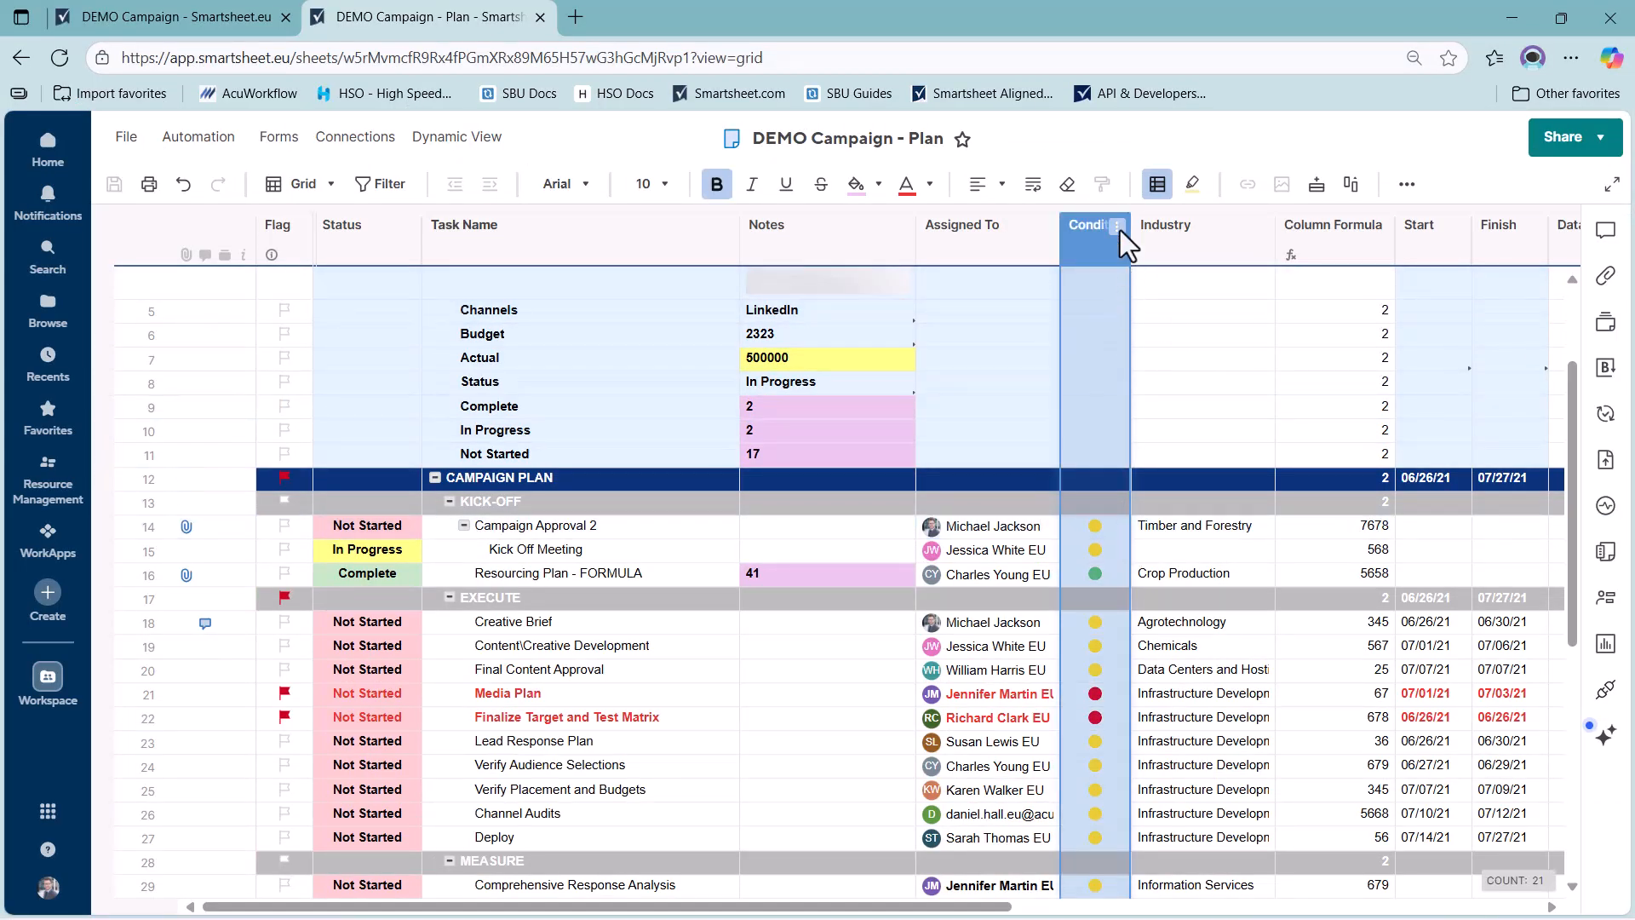
{"action": "left_click", "coordinate": [1111, 546]}
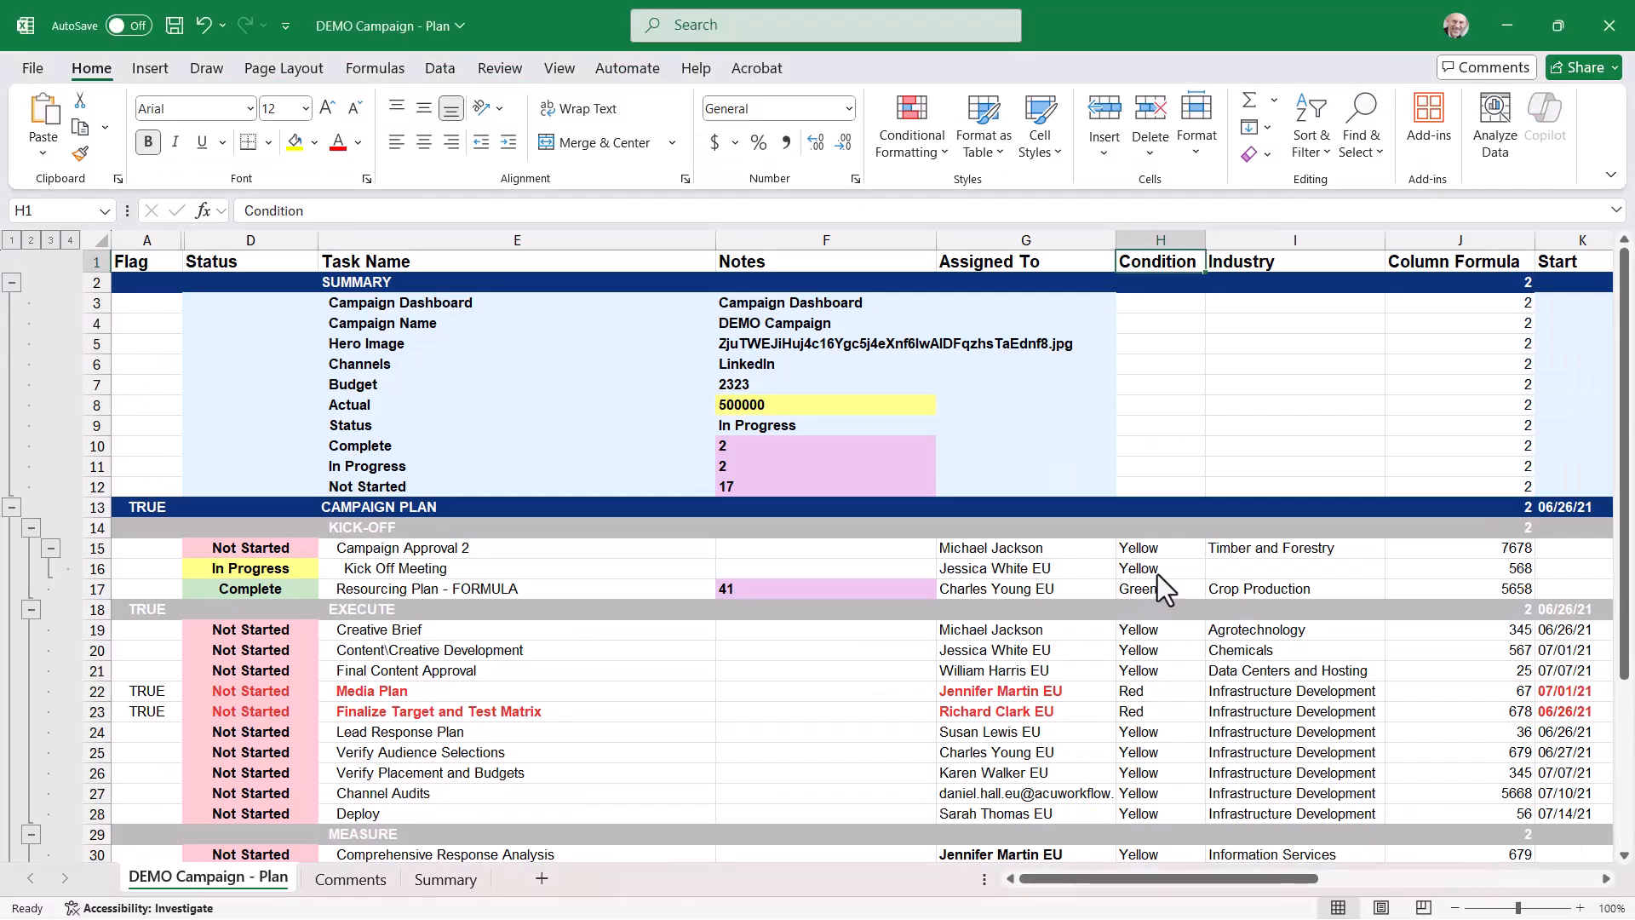
{"action": "left_click", "coordinate": [1171, 550]}
{"action": "left_click", "coordinate": [1179, 570]}
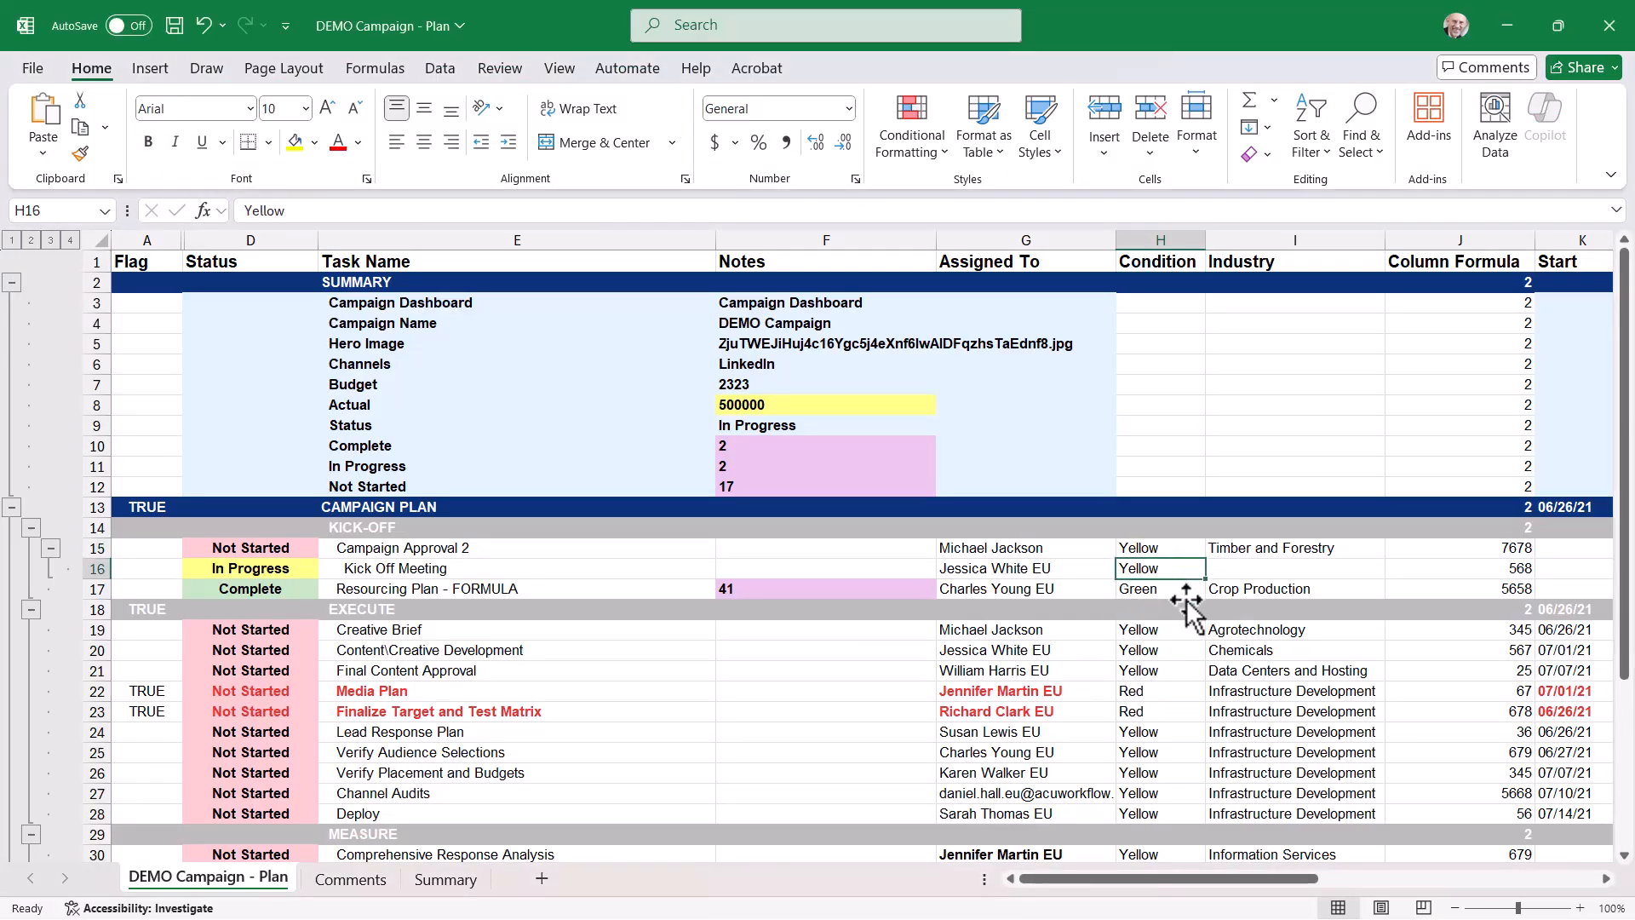
{"action": "left_click", "coordinate": [1184, 631]}
{"action": "left_click", "coordinate": [1182, 693]}
{"action": "left_click", "coordinate": [1181, 712]}
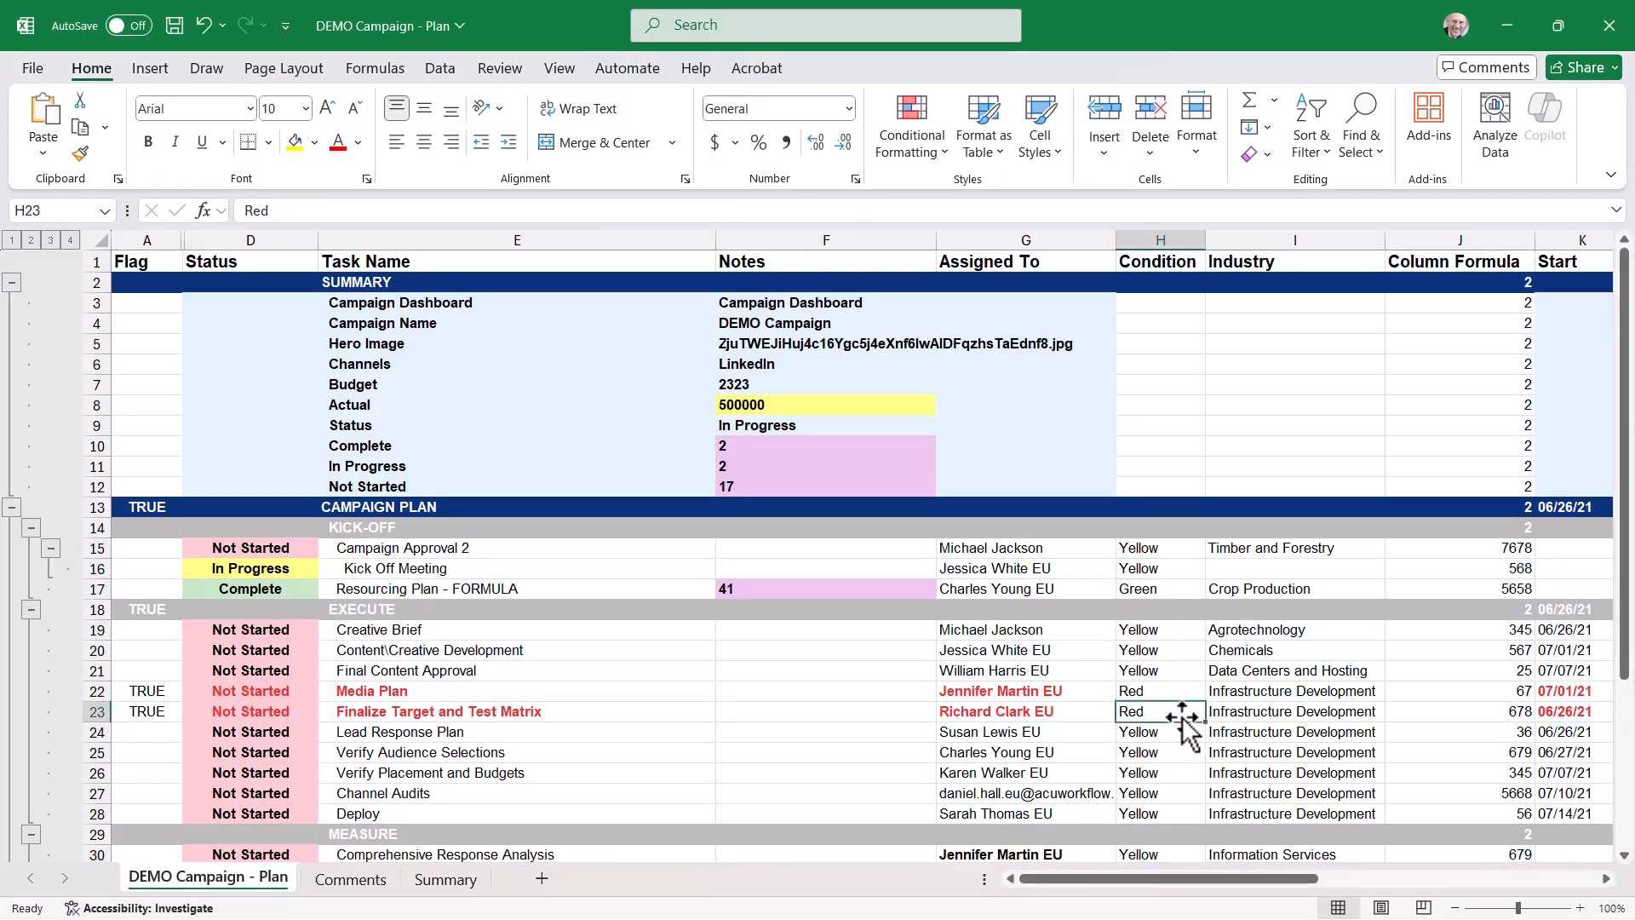
Step: Compare the Industry column in the Excel export with the Industry dropdown options of Campaign Approval 2 in Smartsheet
{"action": "left_click_drag", "start_coordinate": [1120, 877], "coordinate": [1238, 882]}
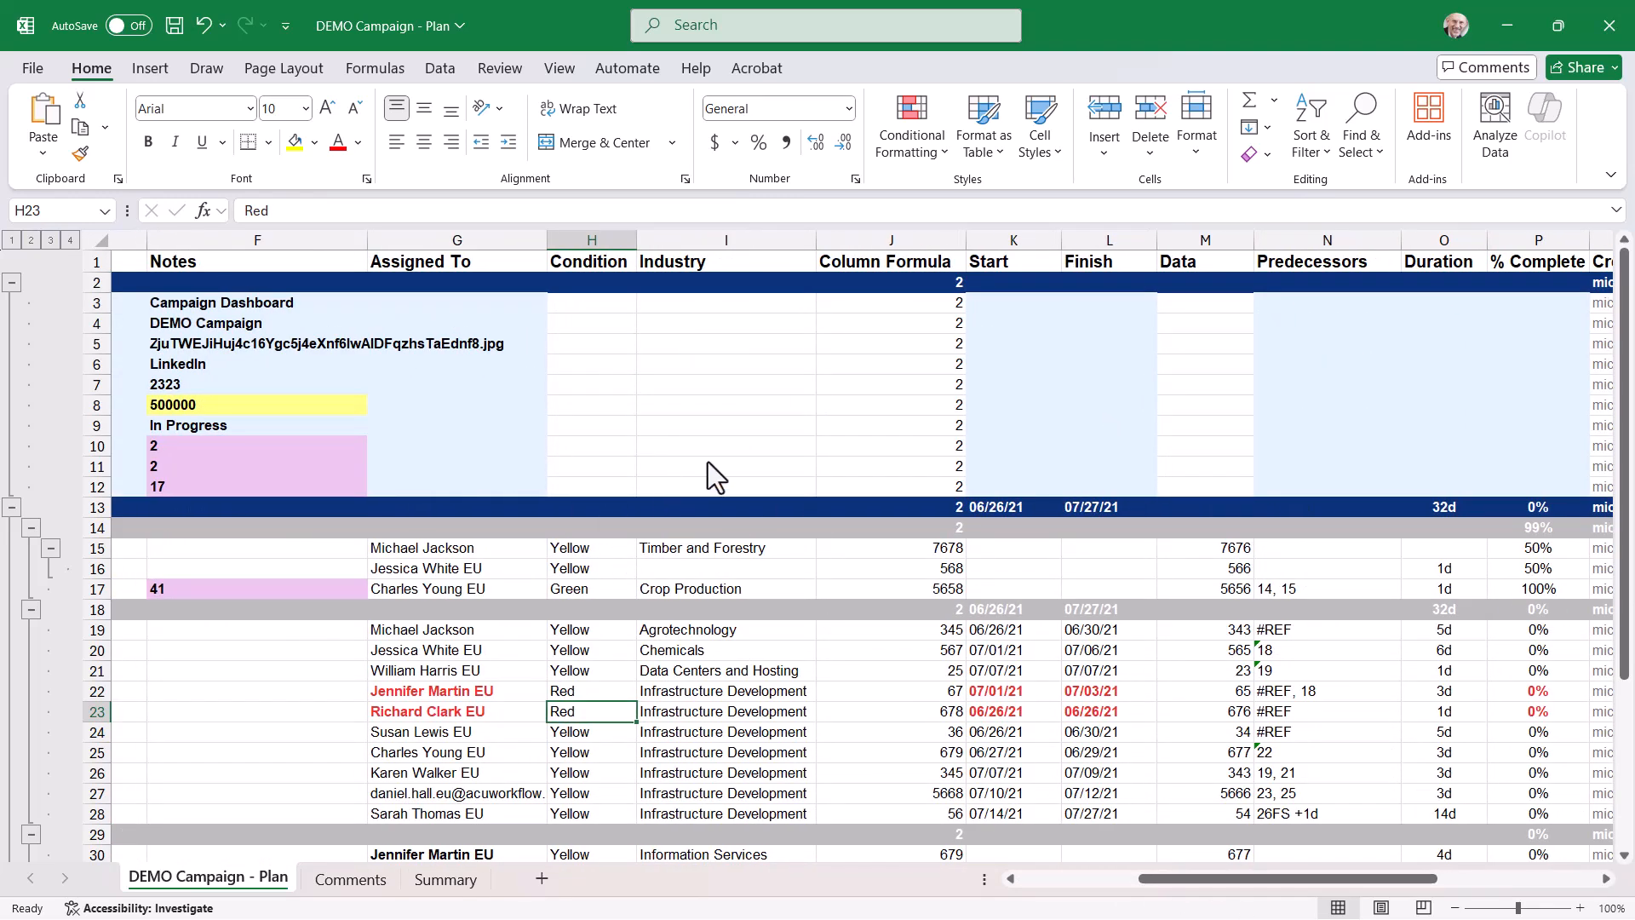
{"action": "left_click", "coordinate": [790, 461]}
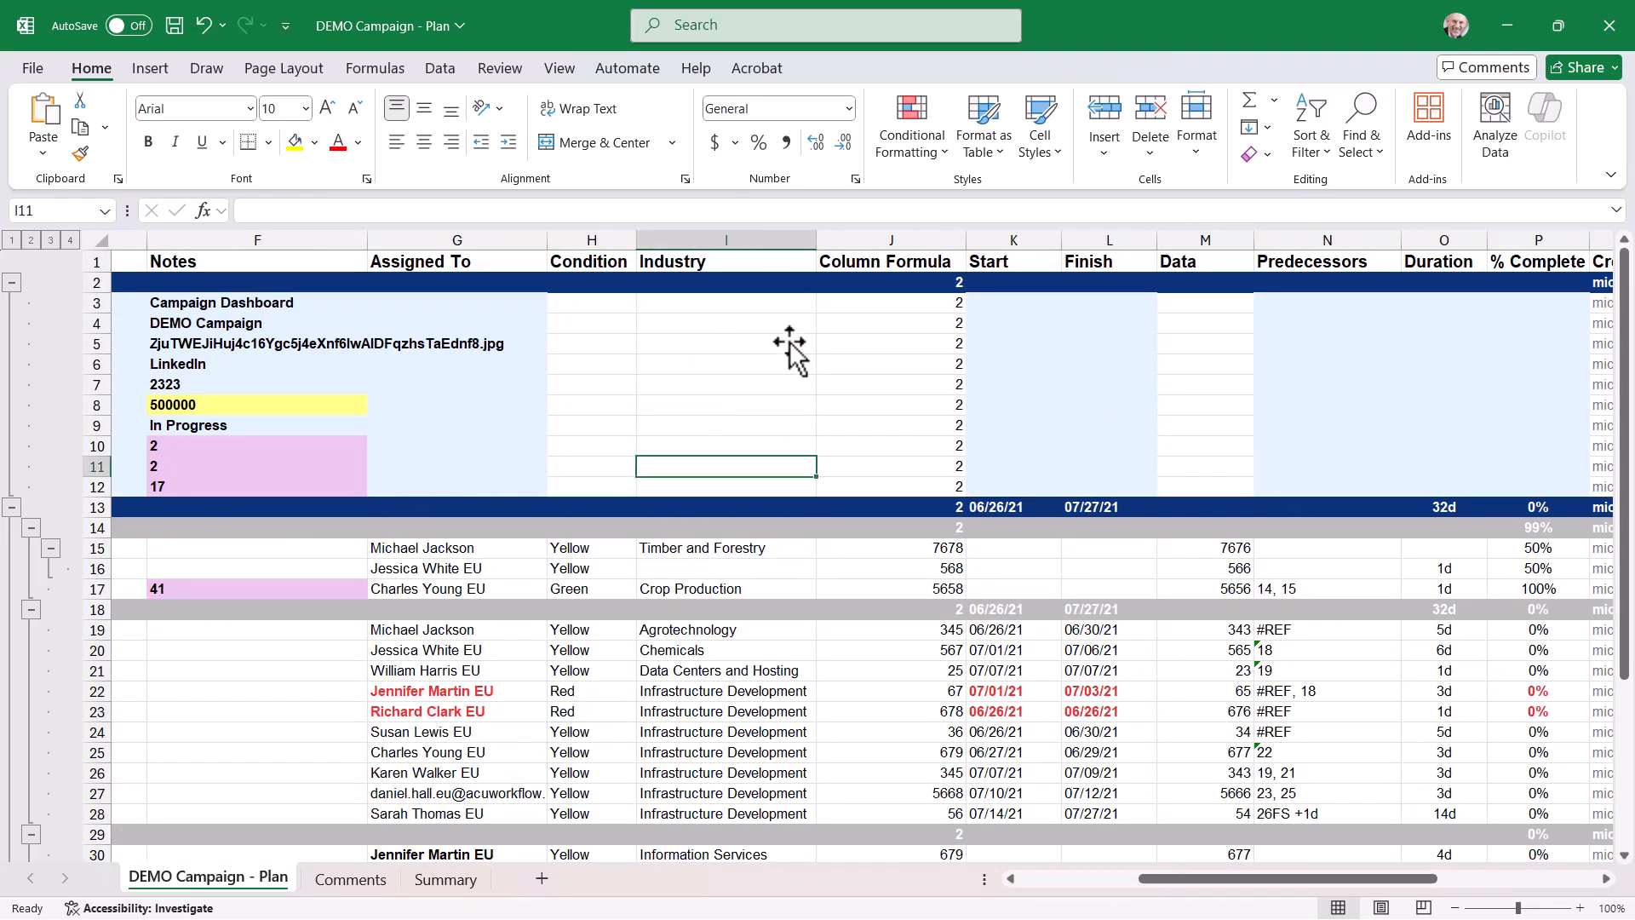
{"action": "key", "text": "alt+Tab"}
{"action": "left_click", "coordinate": [1233, 526]}
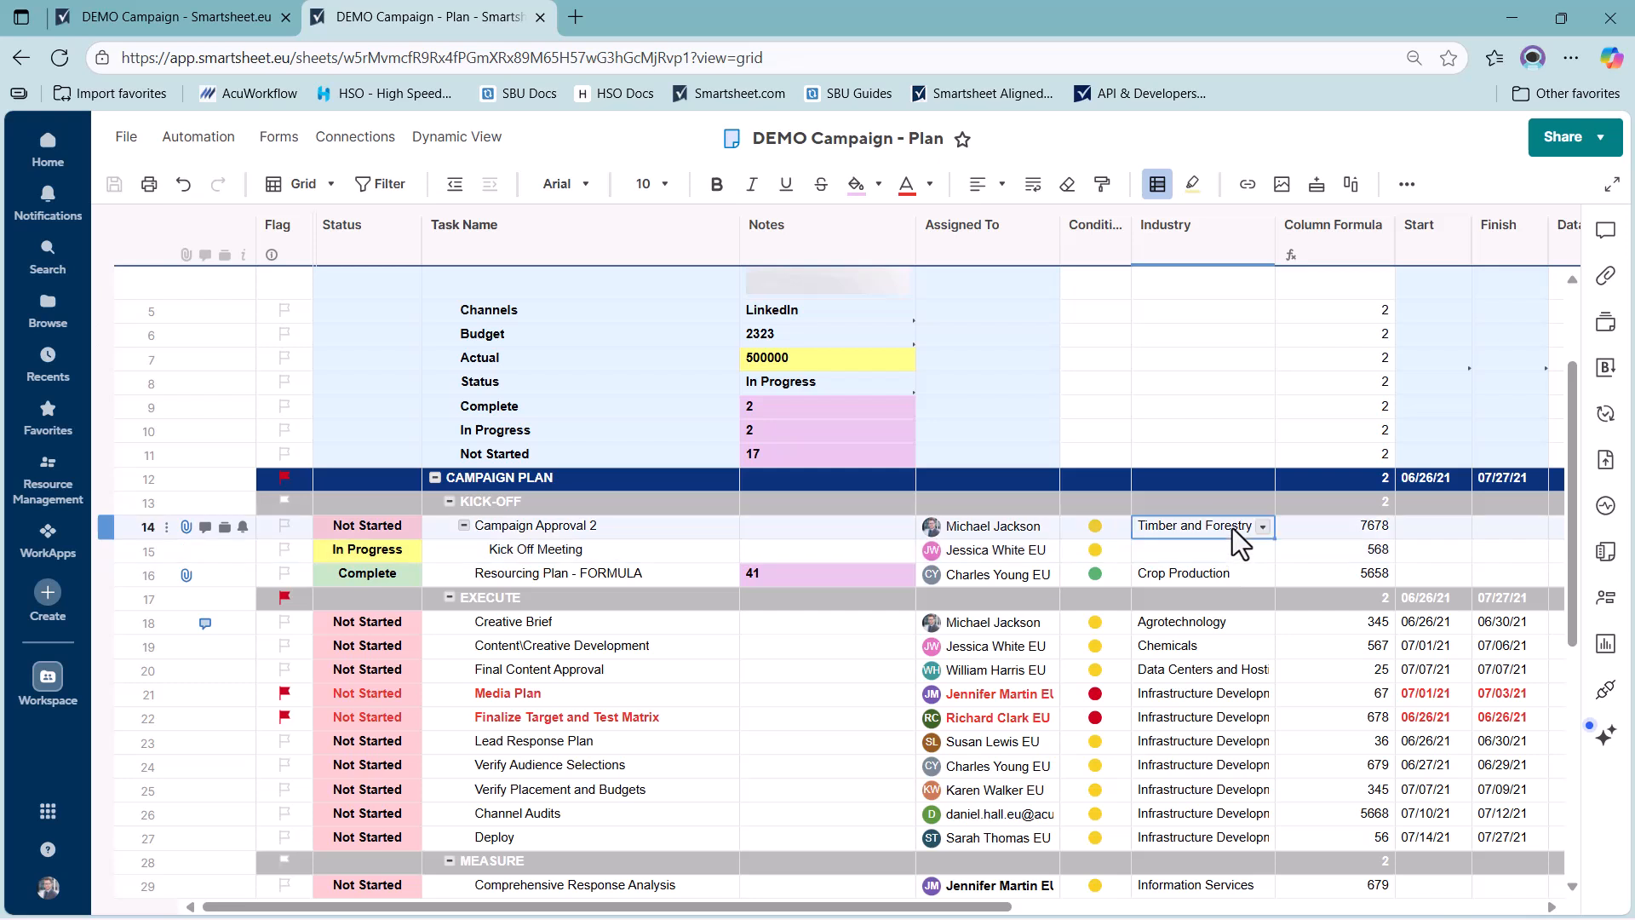
{"action": "left_click", "coordinate": [1264, 527]}
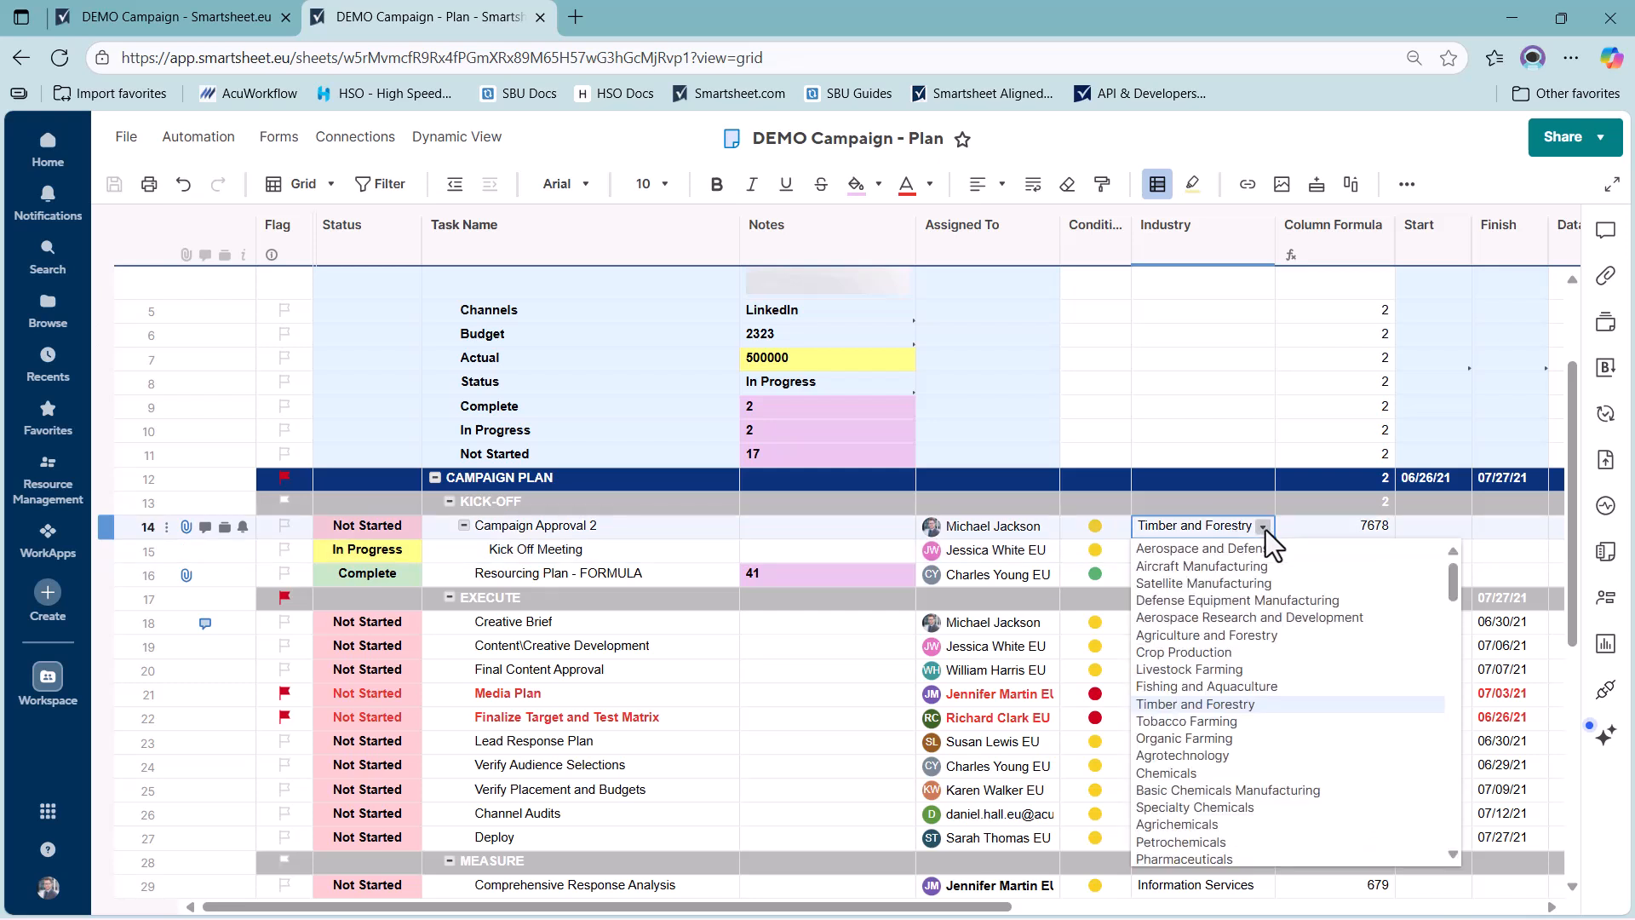
{"action": "left_click", "coordinate": [1202, 460]}
Step: Return to Excel and check the Industry values down the sheet, including the Finalize Target and Test Matrix row
{"action": "key", "text": "alt+Tab"}
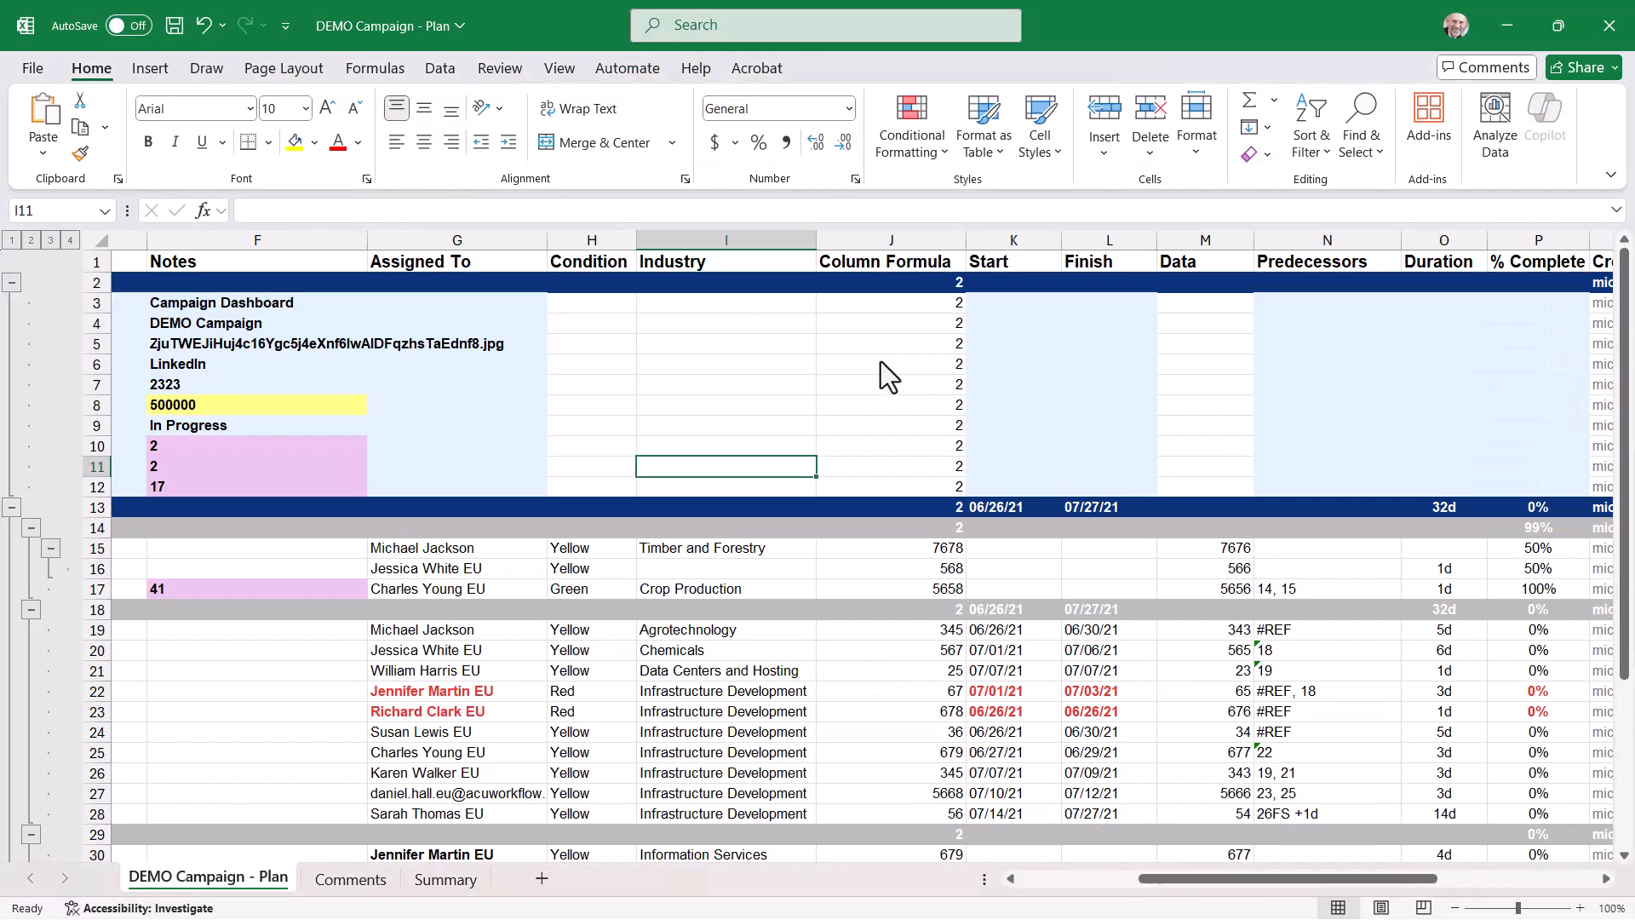
{"action": "scroll", "coordinate": [763, 558], "scroll_direction": "down", "scroll_amount": 4}
{"action": "left_click", "coordinate": [732, 466]}
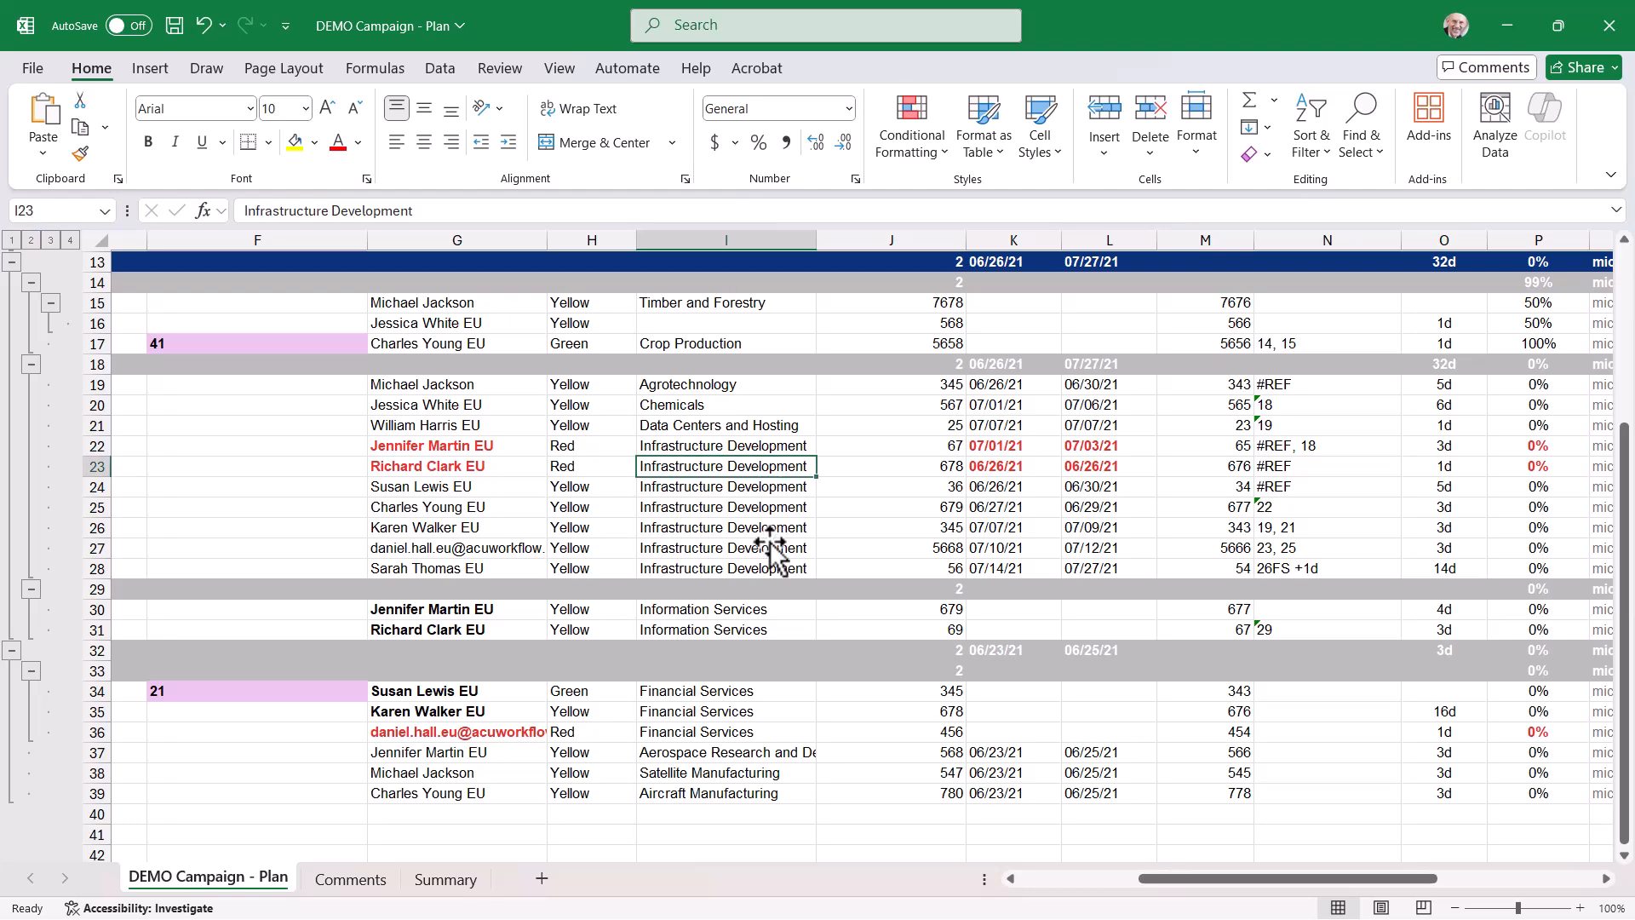
{"action": "scroll", "coordinate": [724, 596], "scroll_direction": "up", "scroll_amount": 4}
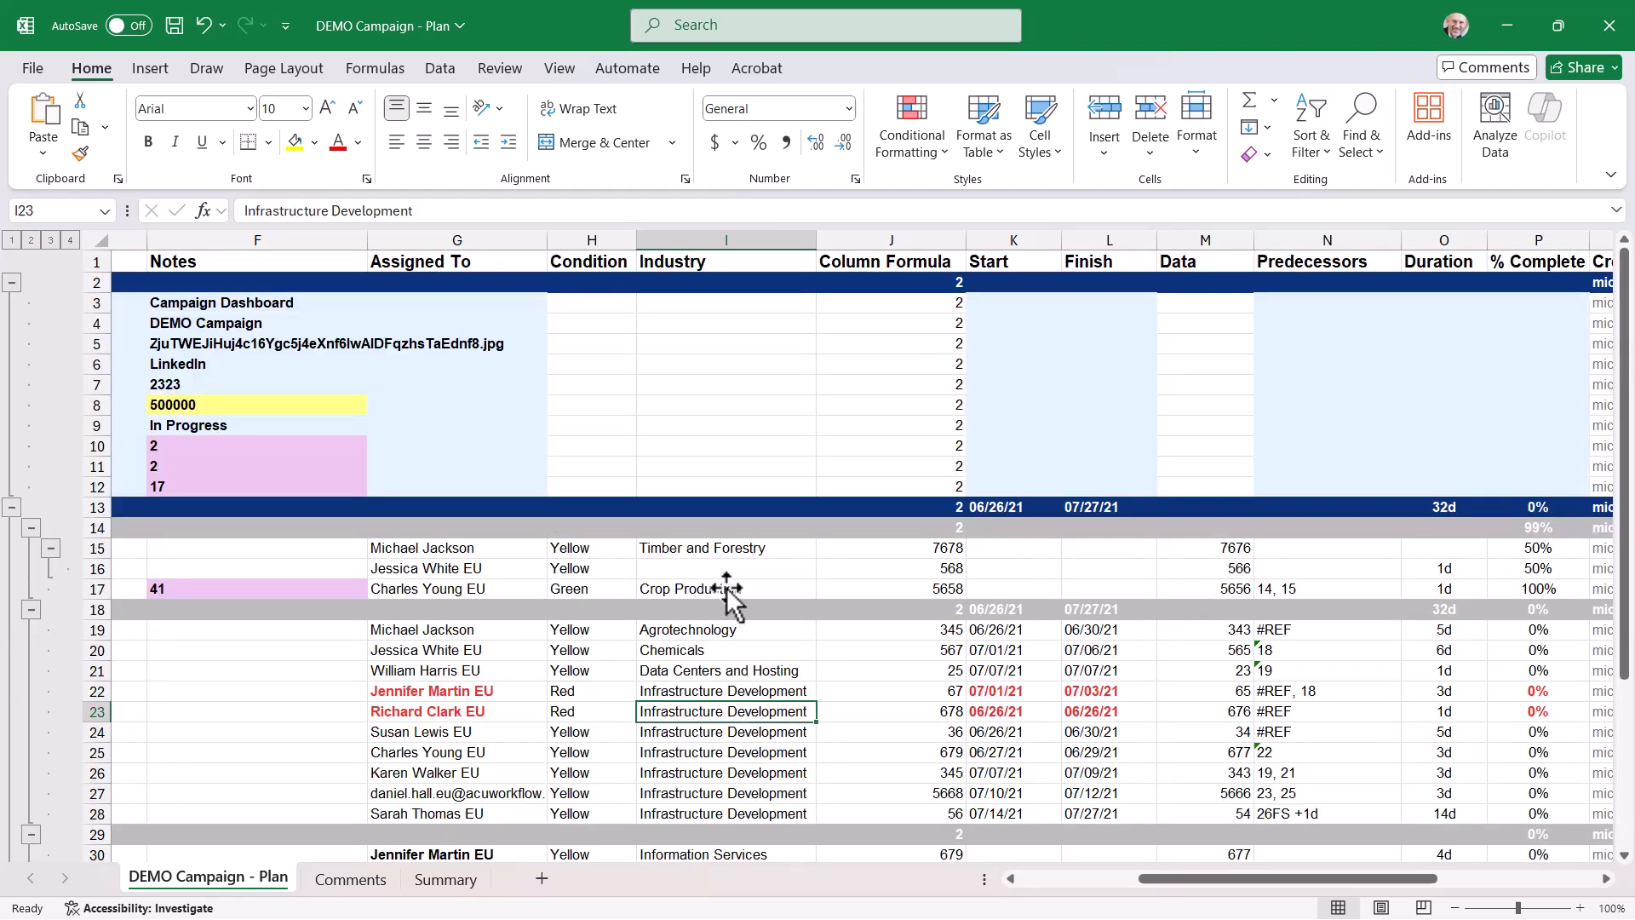
Step: Check how the Start and Finish dates of the Creative Brief task are stored in the Excel export
{"action": "left_click", "coordinate": [1003, 632]}
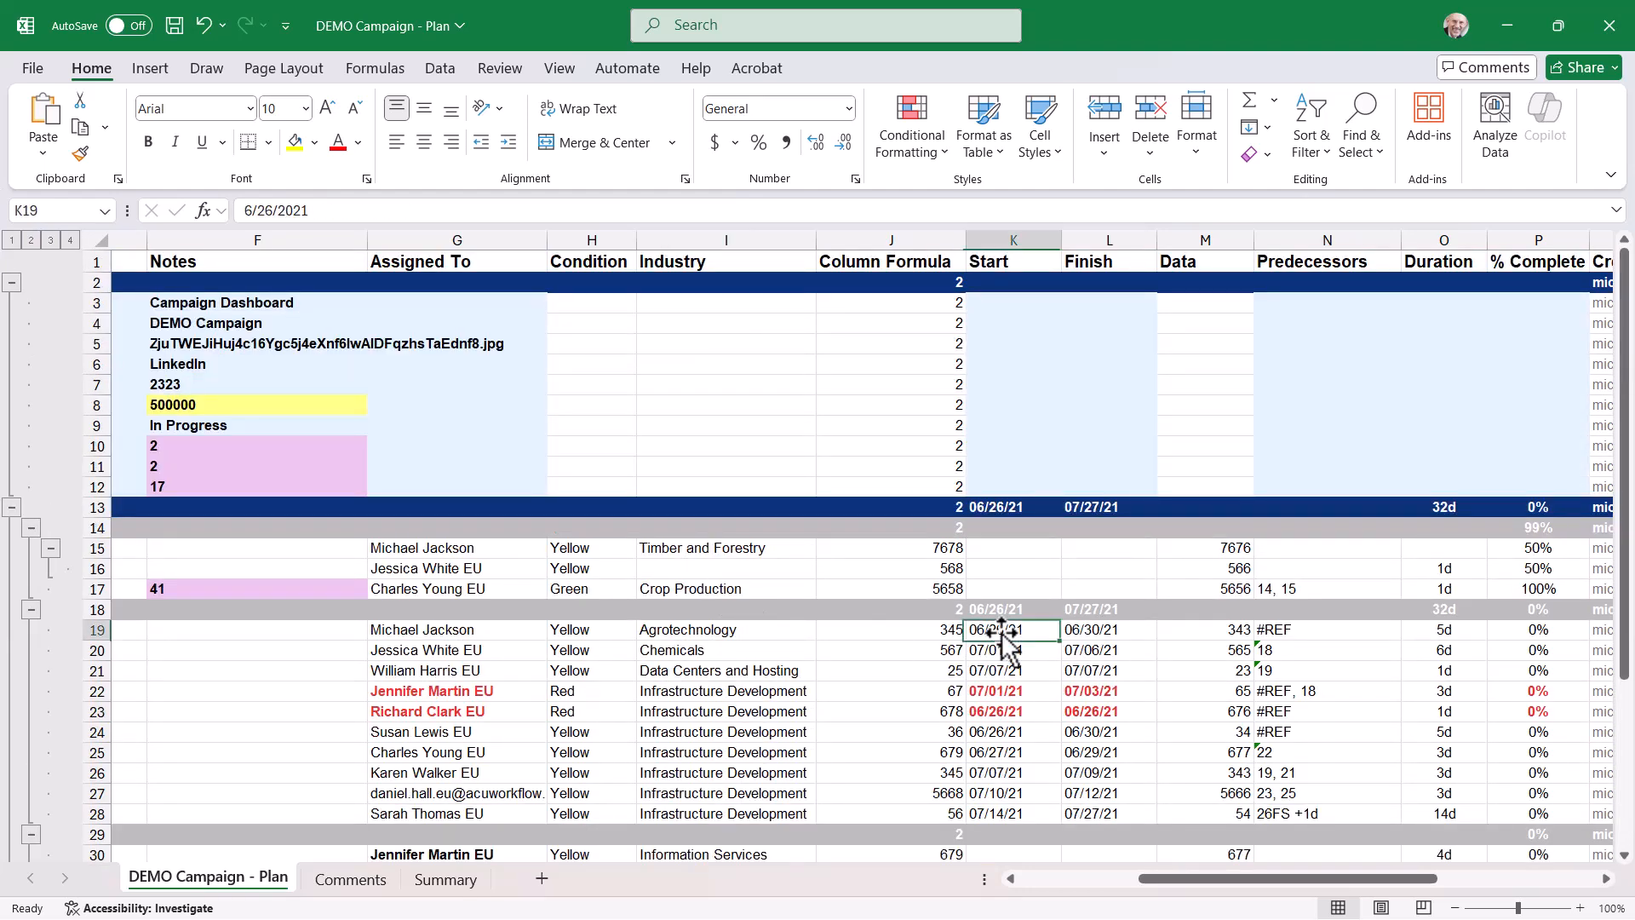
{"action": "left_click", "coordinate": [1098, 630]}
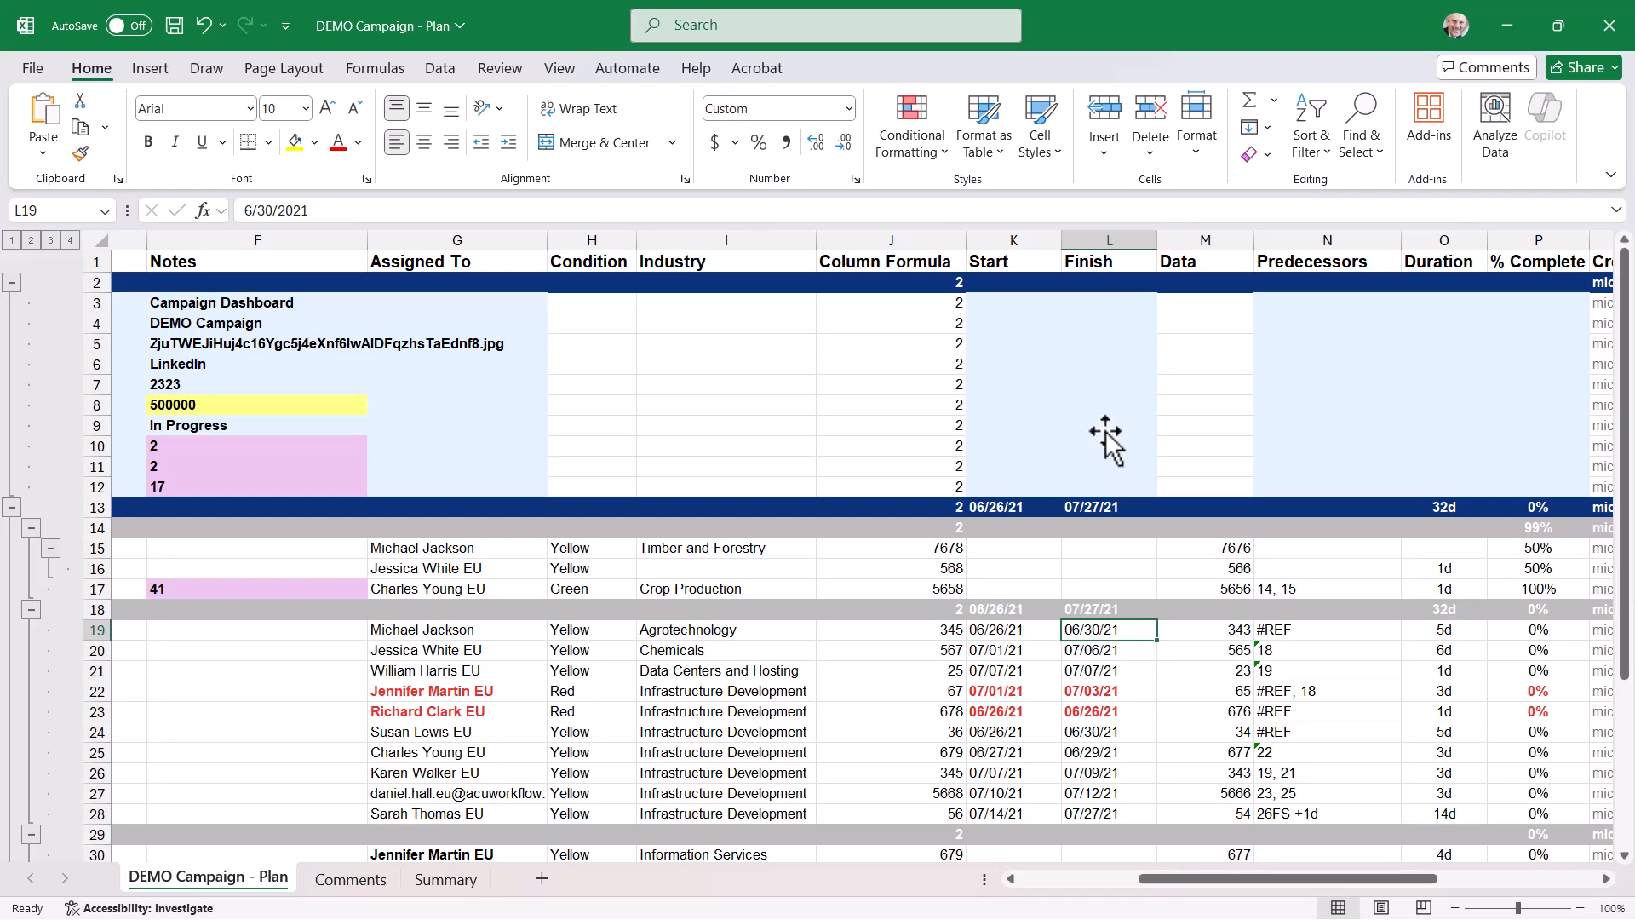
{"action": "left_click", "coordinate": [1011, 631]}
{"action": "left_click", "coordinate": [1090, 640]}
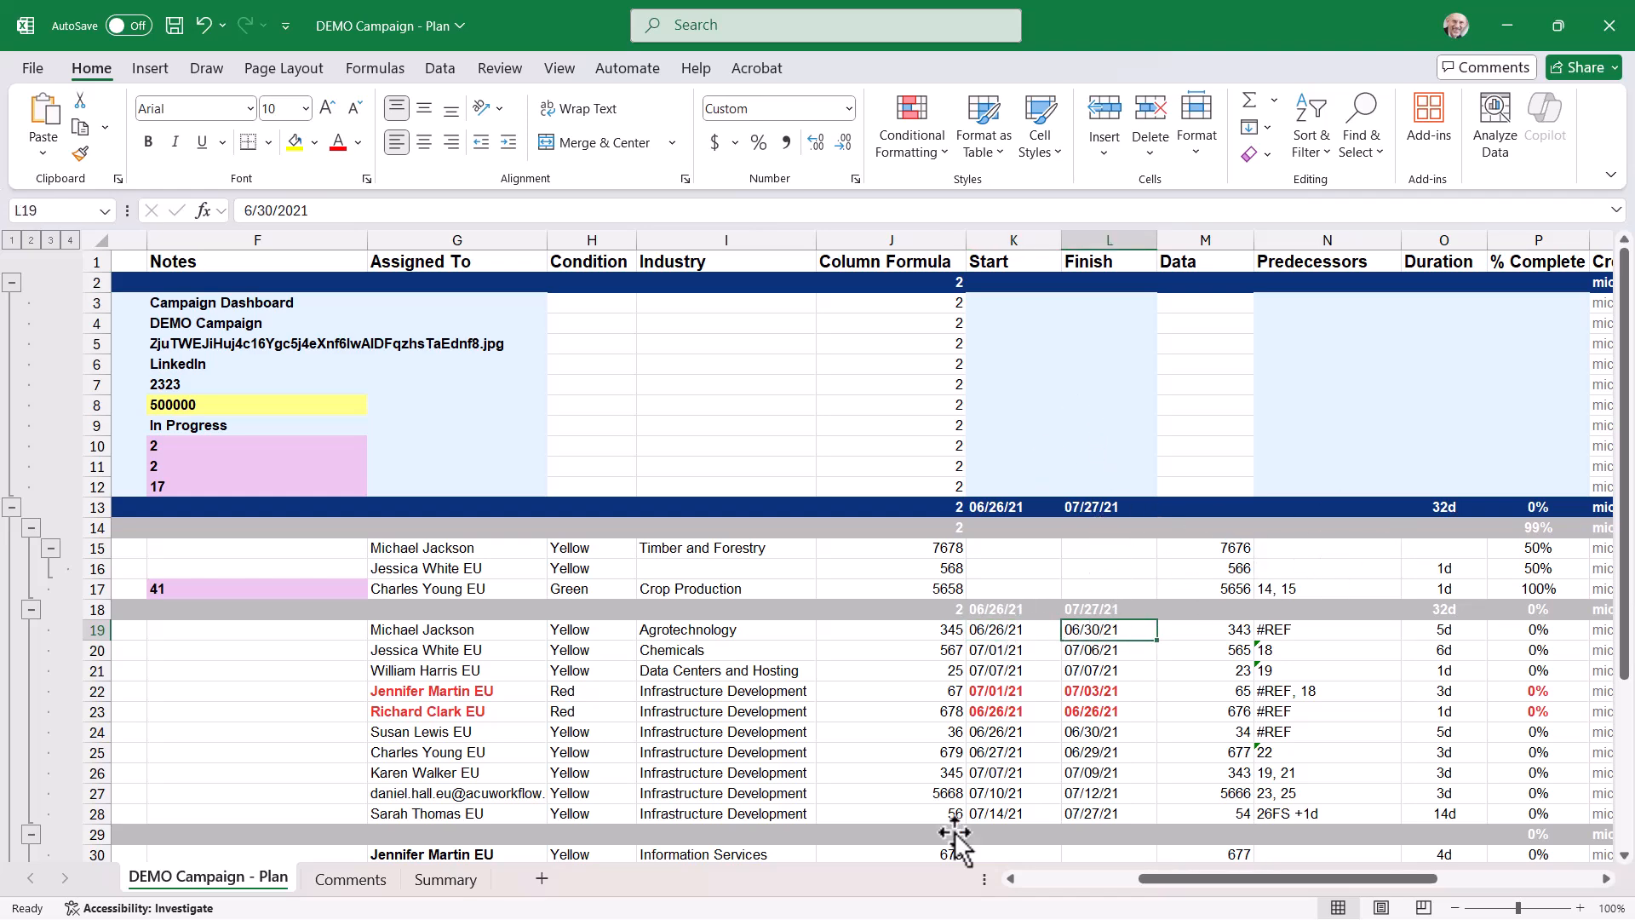
Step: Examine the Created By, Created, Modified By and Modified system columns in the Excel export
{"action": "left_click_drag", "start_coordinate": [1197, 878], "coordinate": [1344, 878]}
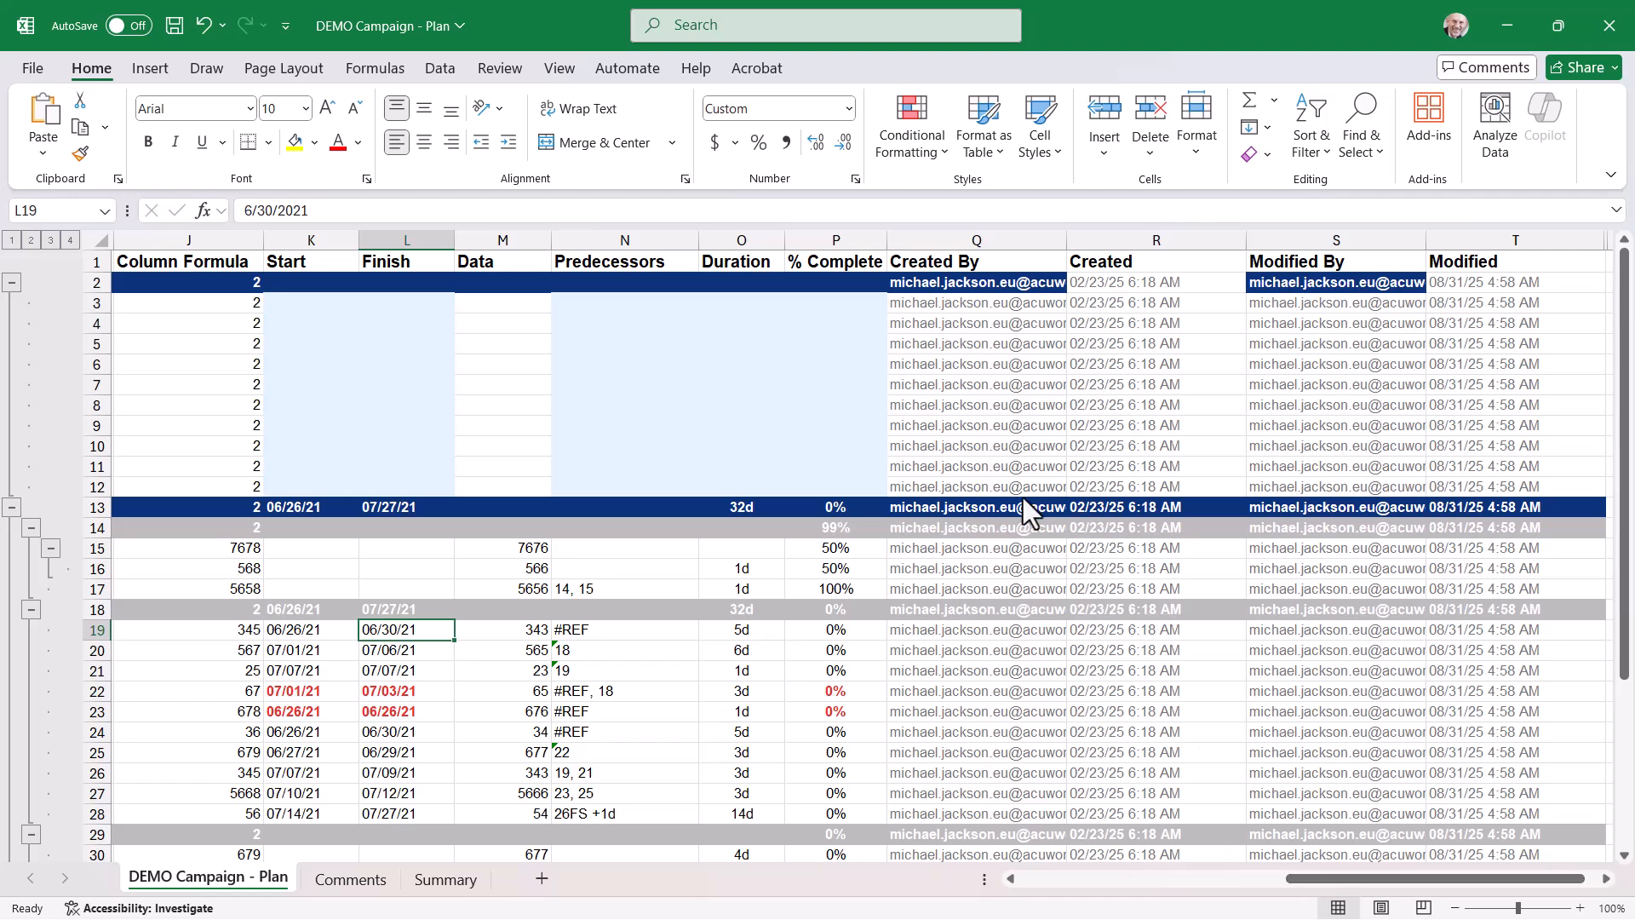
{"action": "left_click", "coordinate": [1008, 425]}
{"action": "left_click", "coordinate": [1137, 387]}
{"action": "left_click", "coordinate": [1452, 405]}
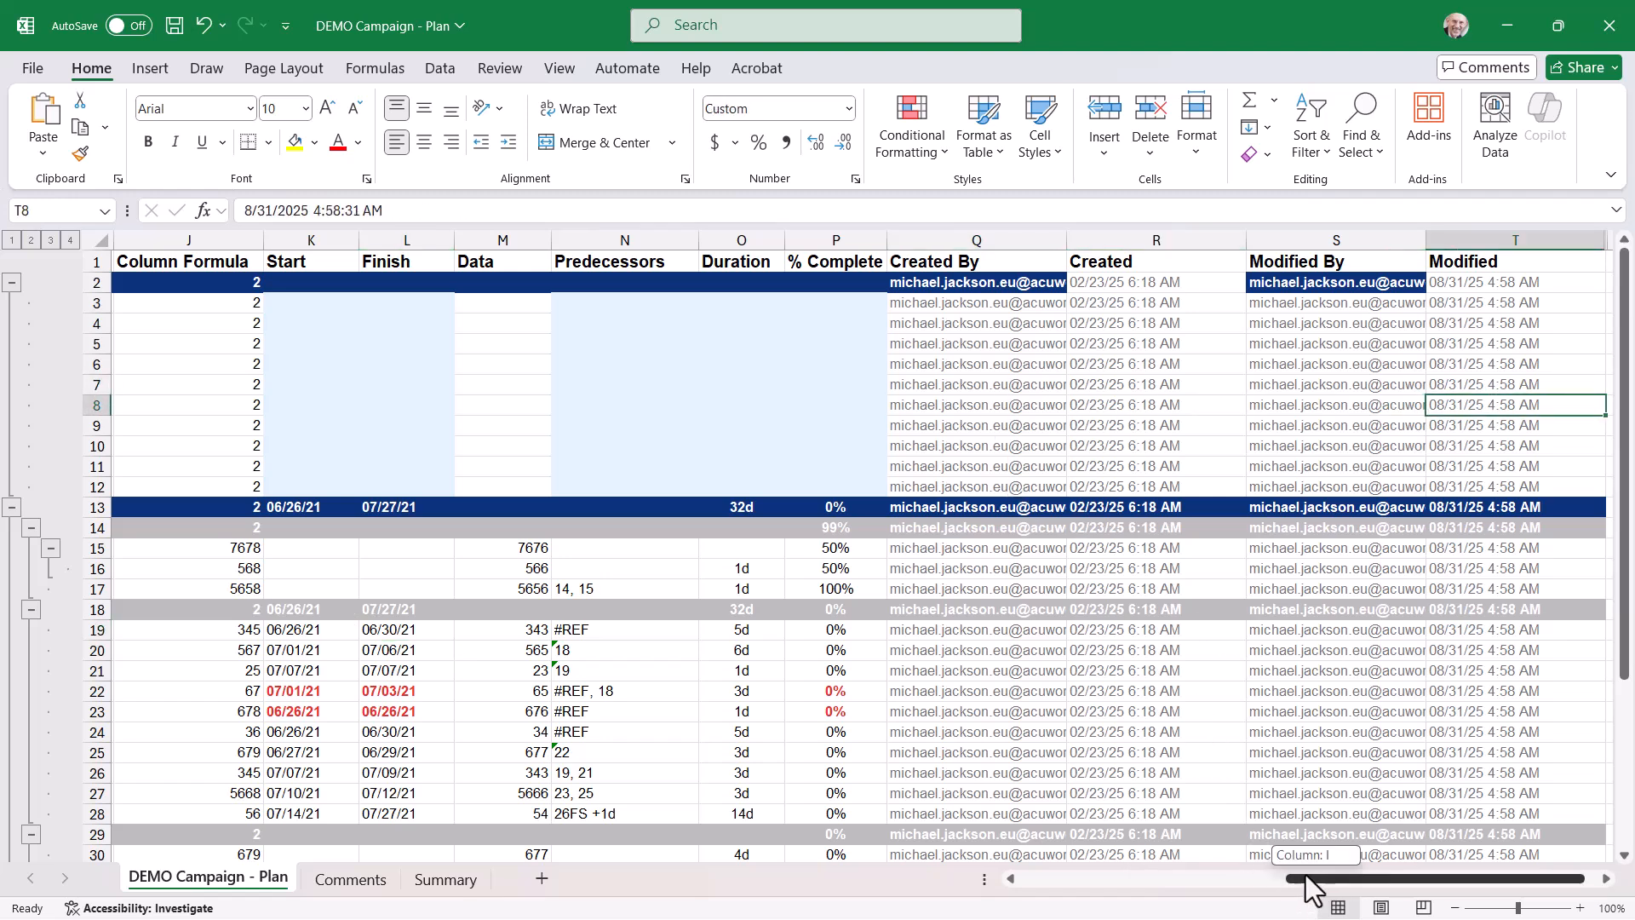
{"action": "left_click_drag", "start_coordinate": [1300, 879], "coordinate": [905, 886]}
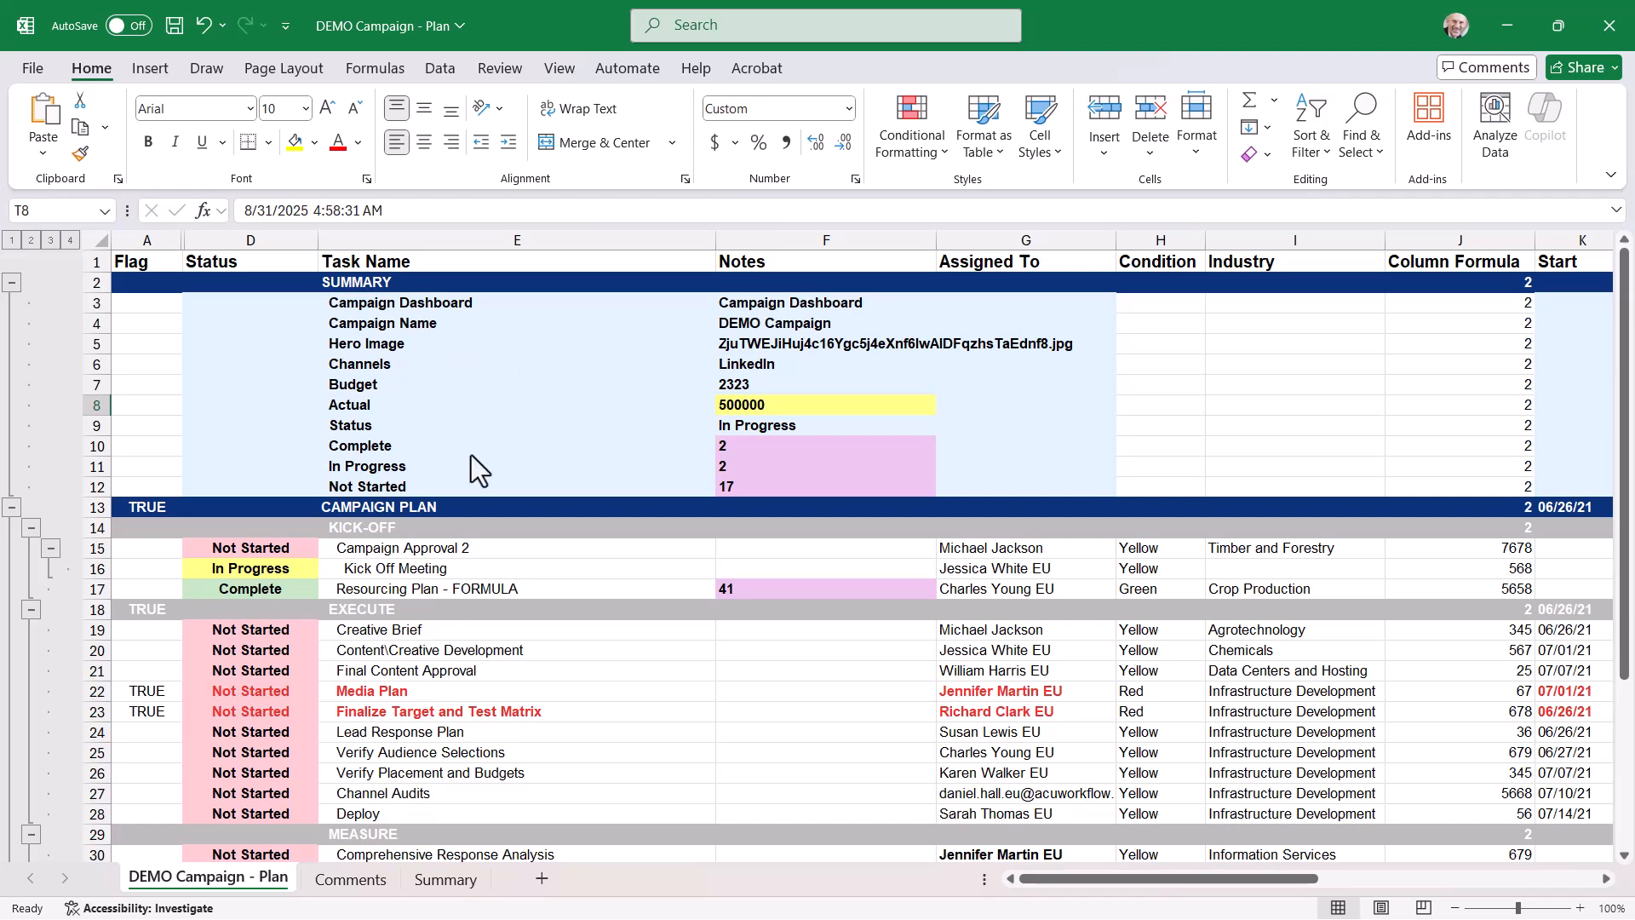
Step: Compare the exported Comments worksheet with the Creative Brief row's conversation in Smartsheet, and return to Excel
{"action": "left_click", "coordinate": [350, 879]}
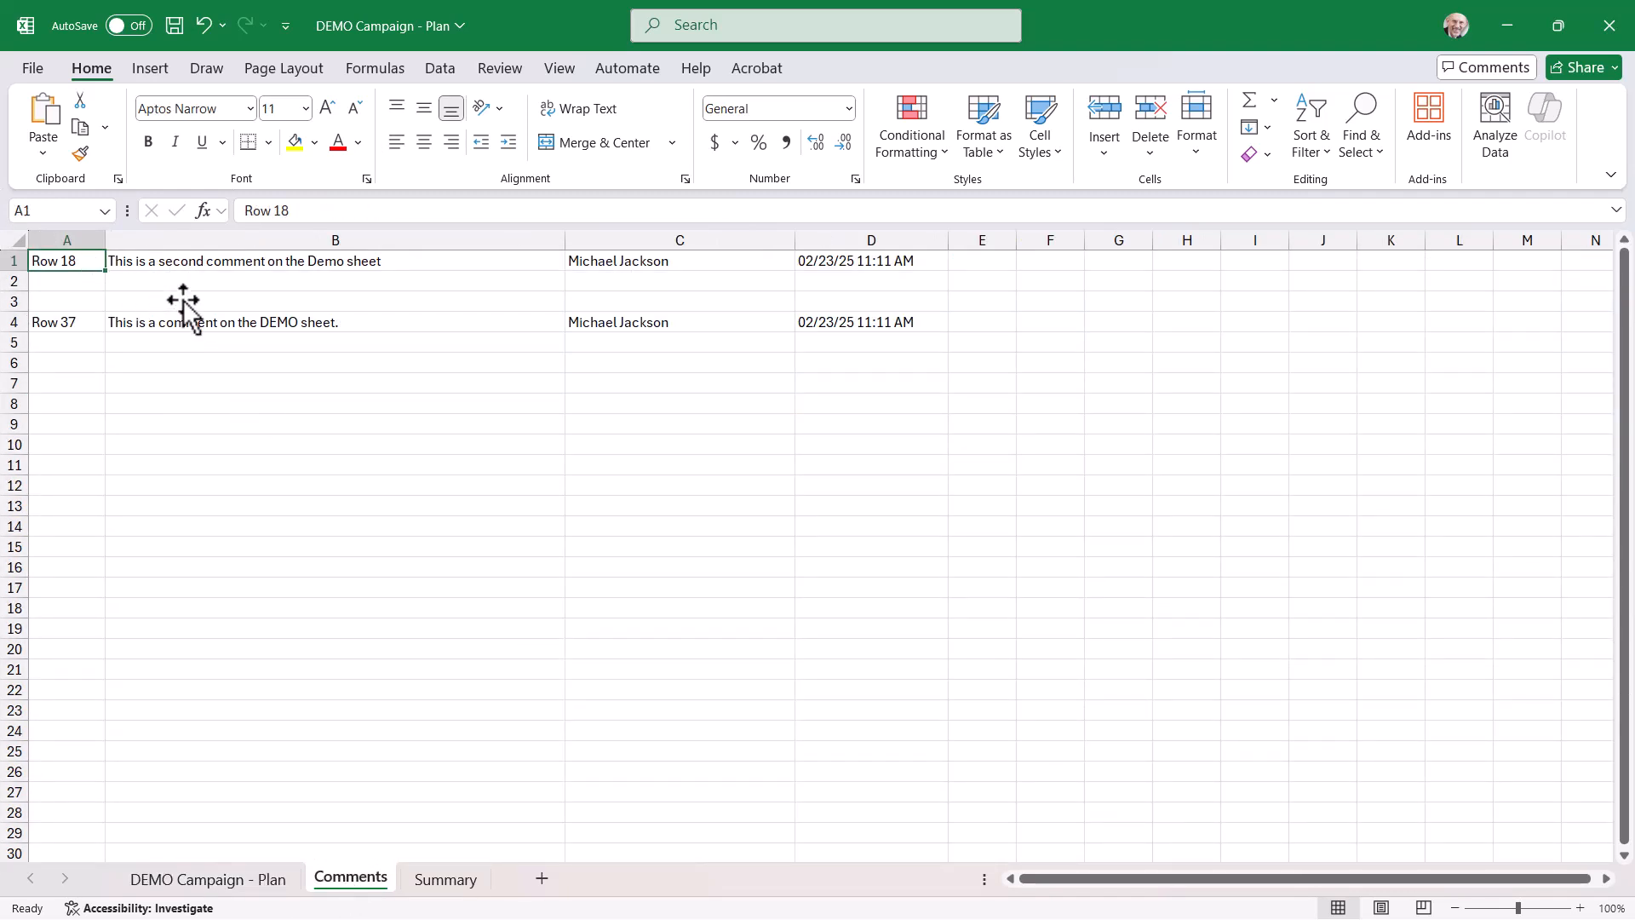
{"action": "key", "text": "alt+Tab"}
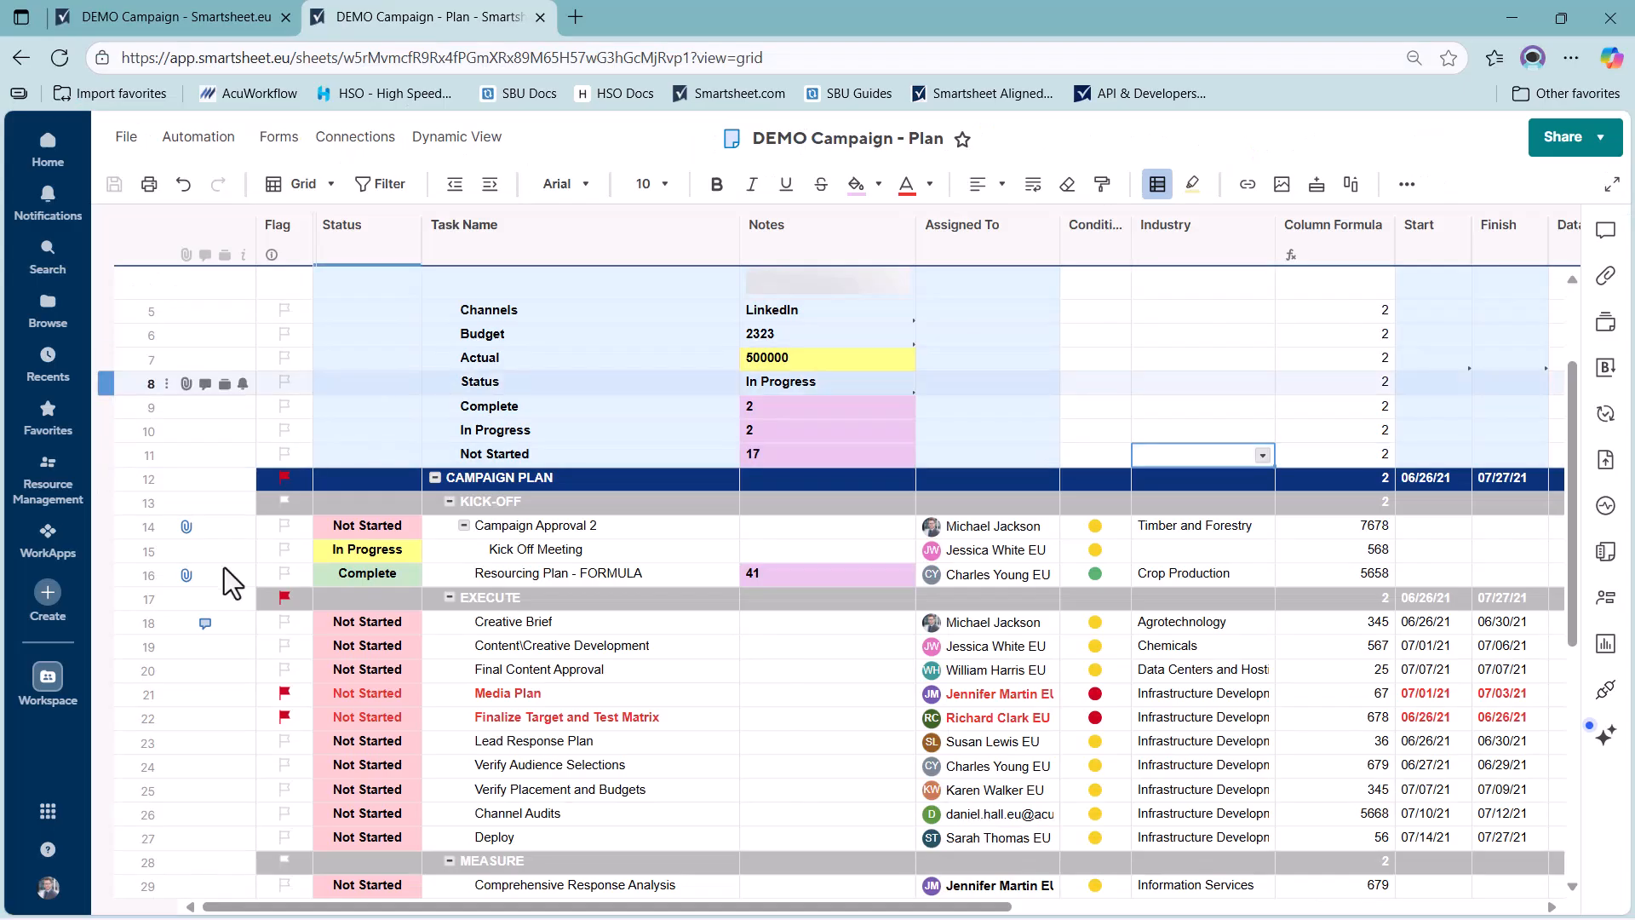
{"action": "left_click", "coordinate": [209, 624]}
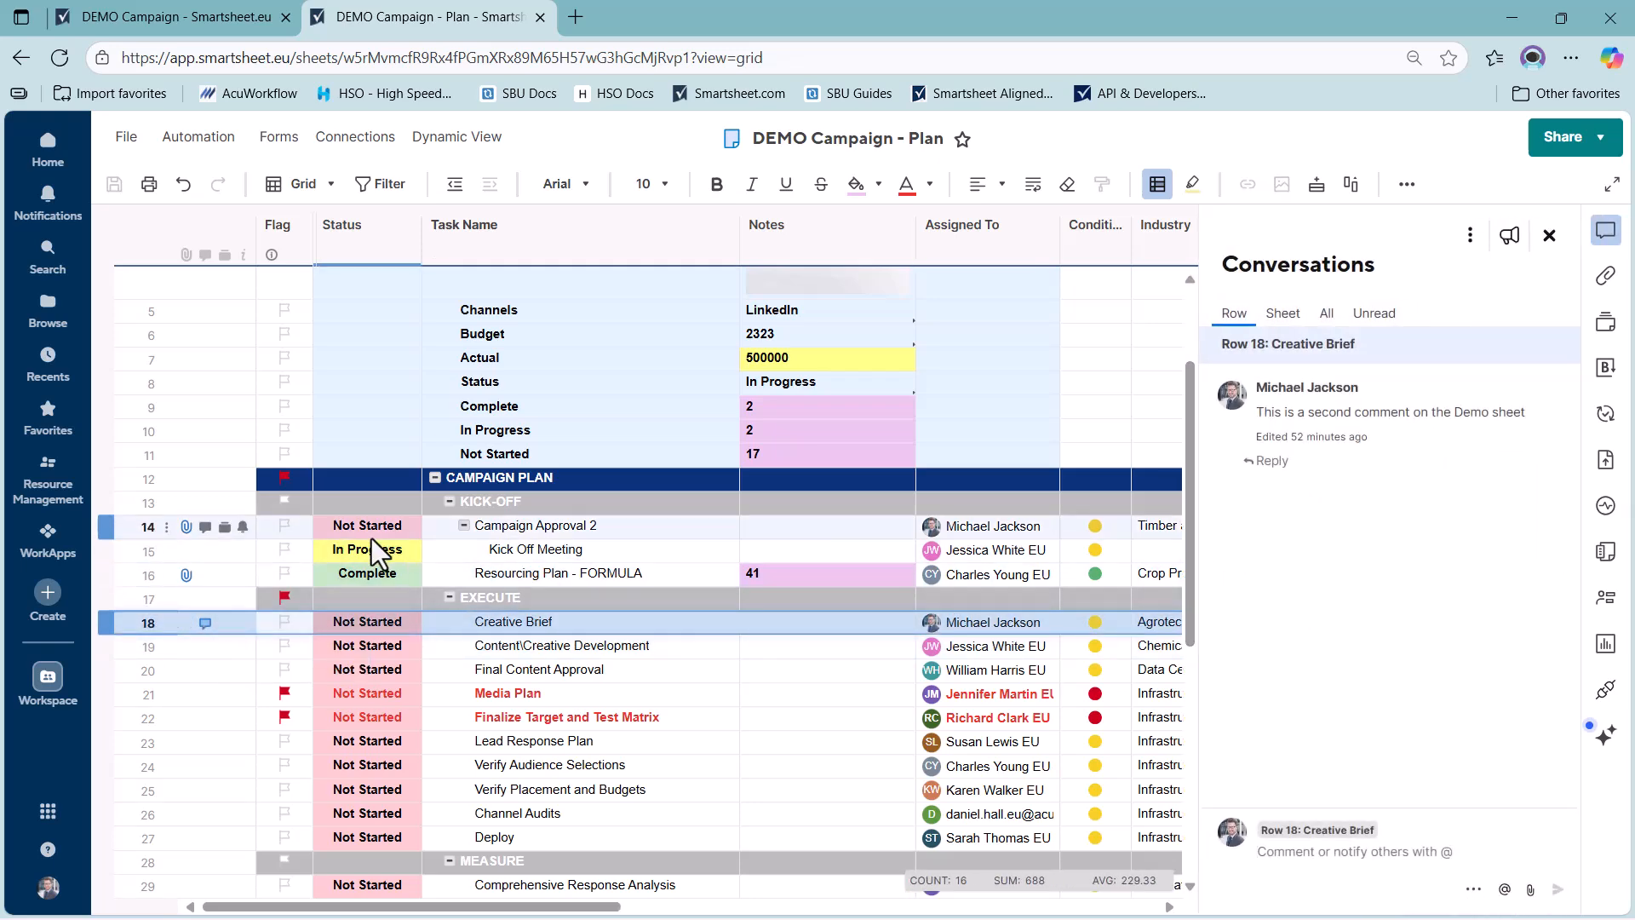
{"action": "left_click", "coordinate": [1549, 235]}
{"action": "key", "text": "alt+Tab"}
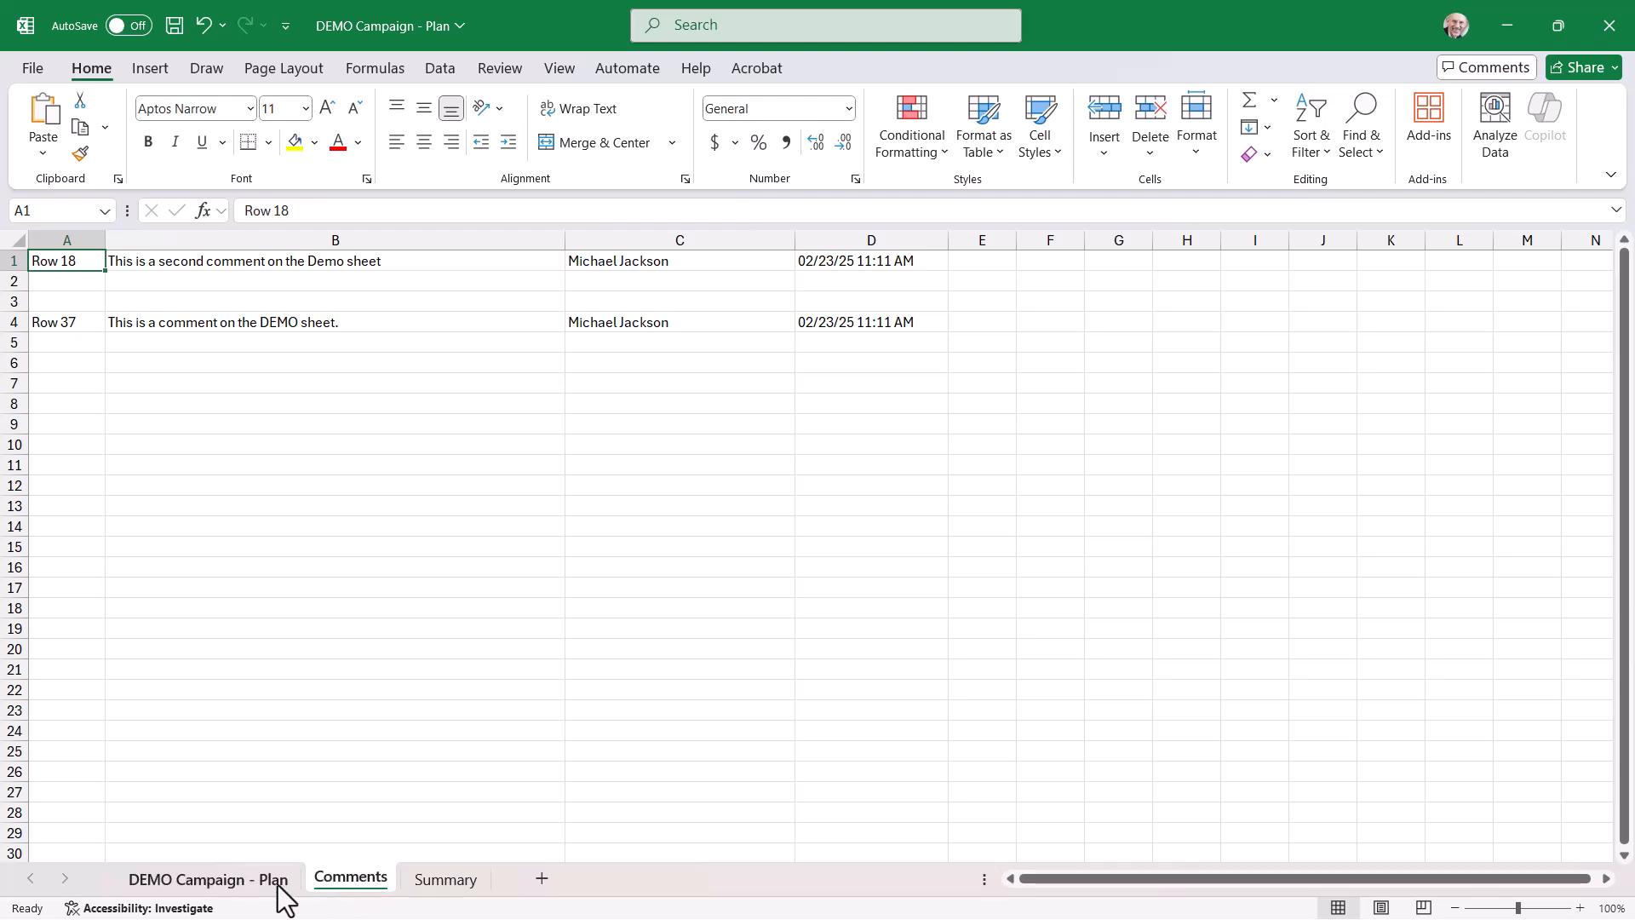
Step: Compare the exported Summary worksheet with the Sheet Summary fields in Smartsheet, and return to Excel
{"action": "left_click", "coordinate": [432, 882]}
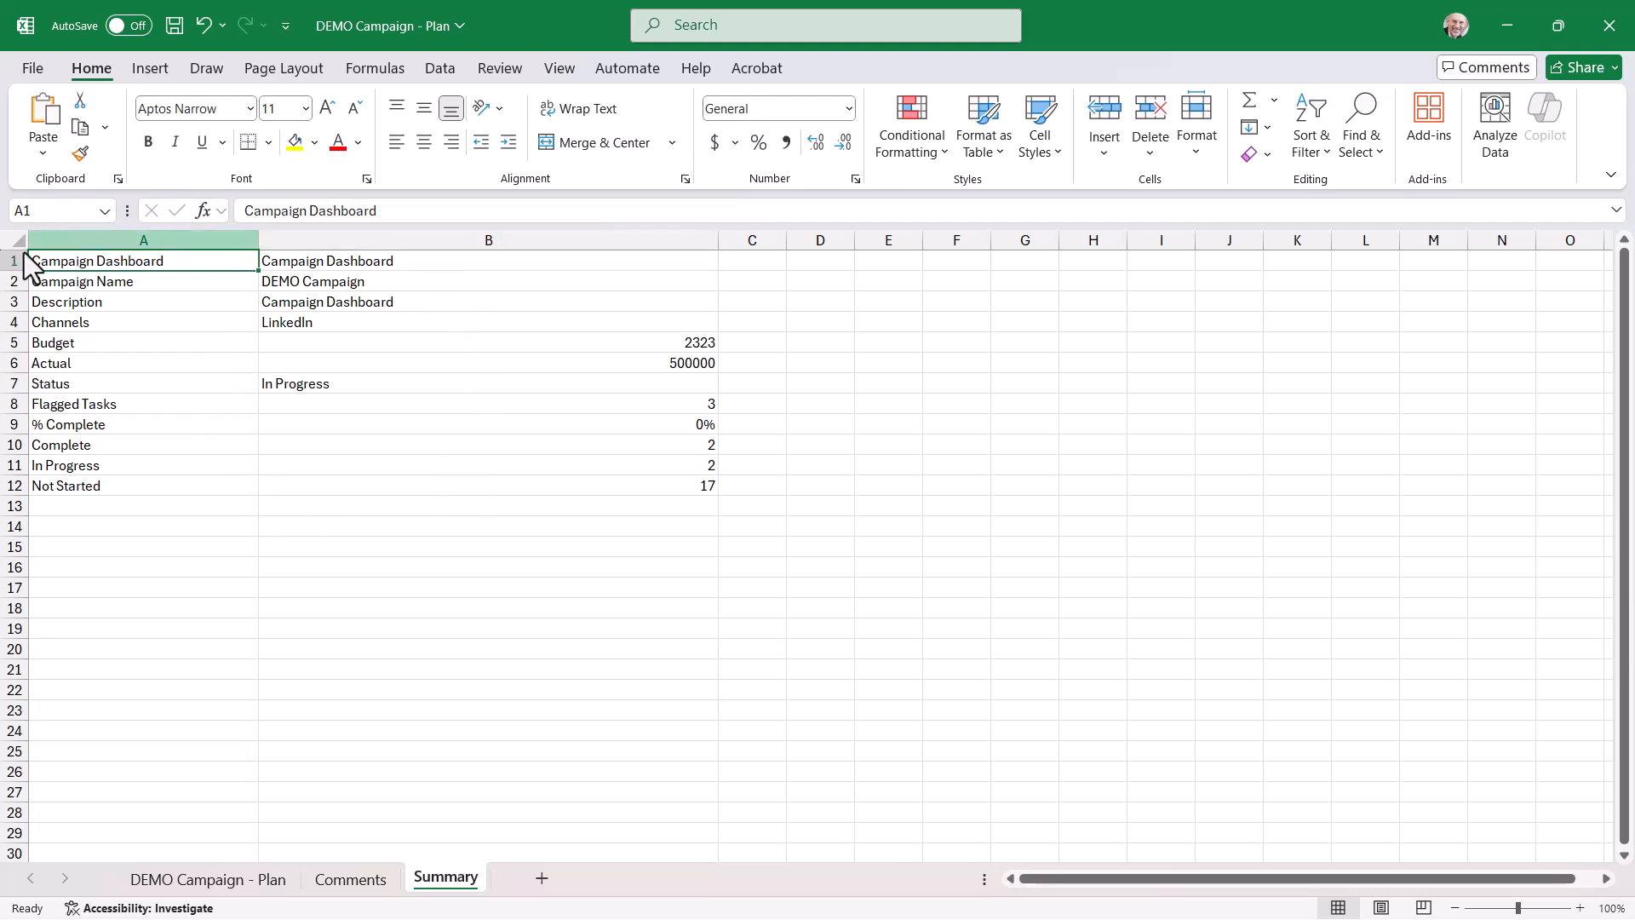
{"action": "key", "text": "alt+Tab"}
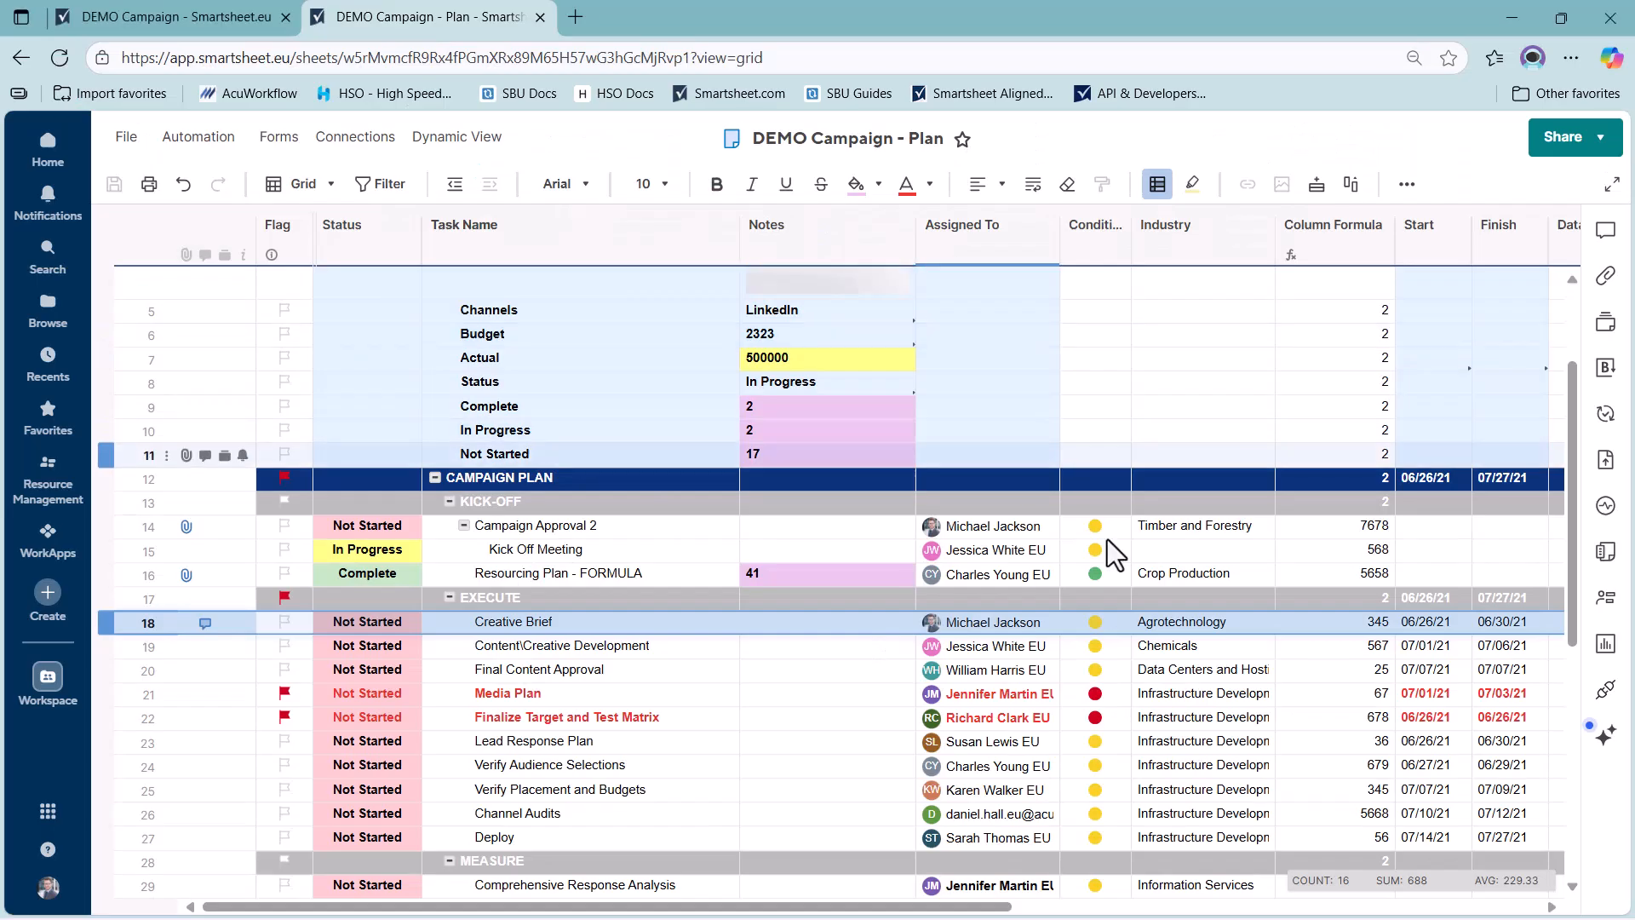
{"action": "left_click", "coordinate": [1607, 555]}
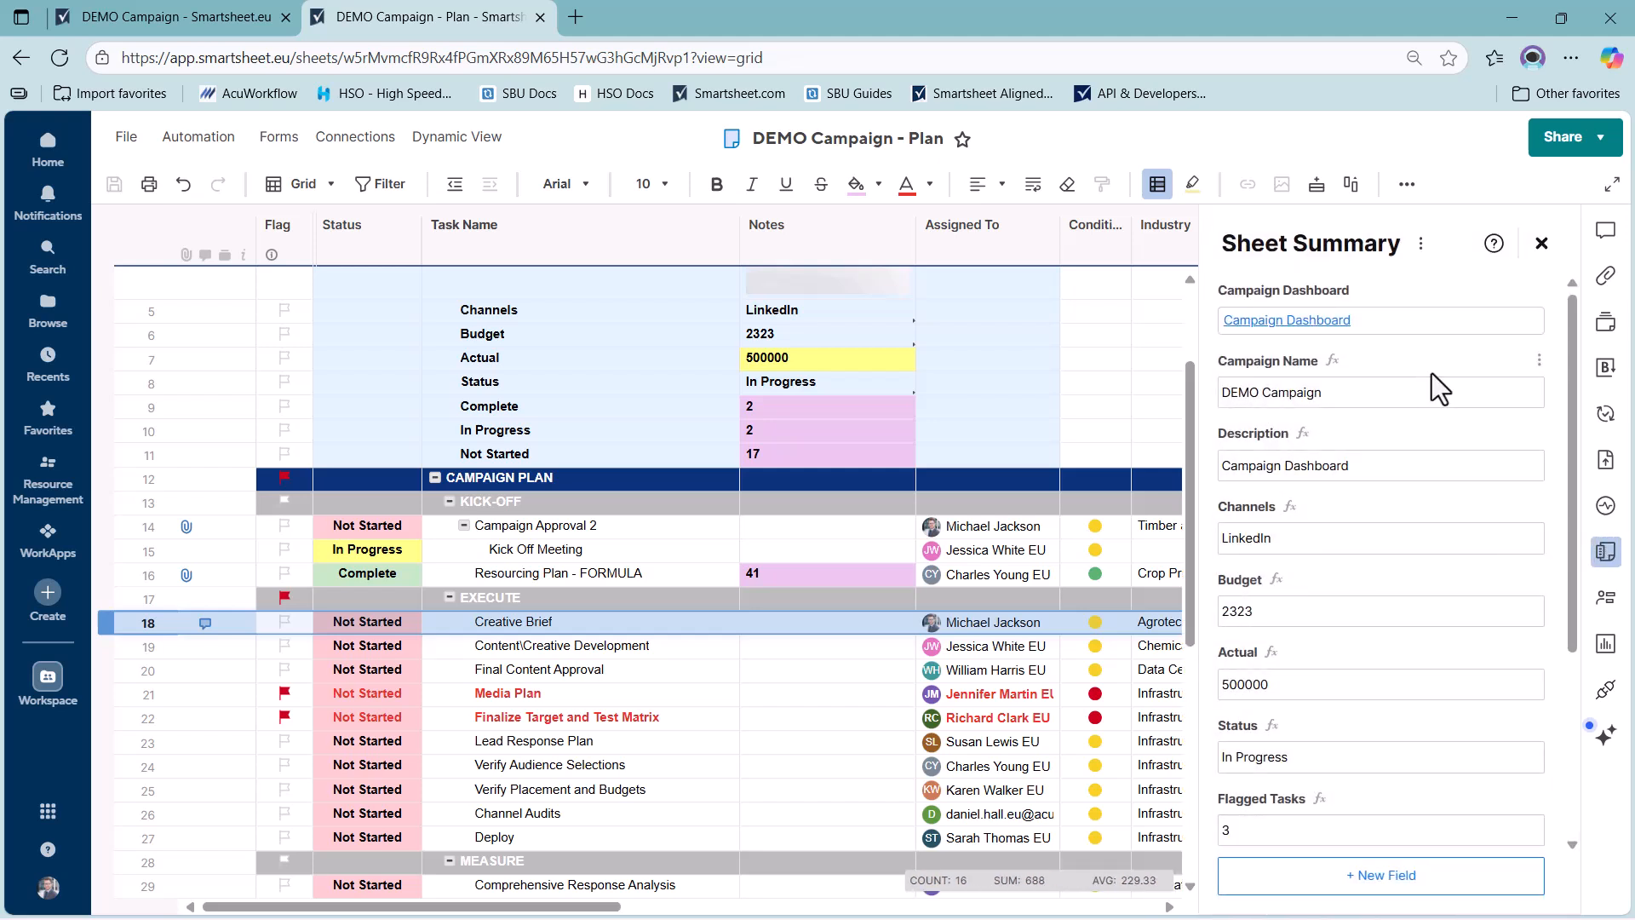
{"action": "scroll", "coordinate": [1370, 525], "scroll_direction": "down", "scroll_amount": 3}
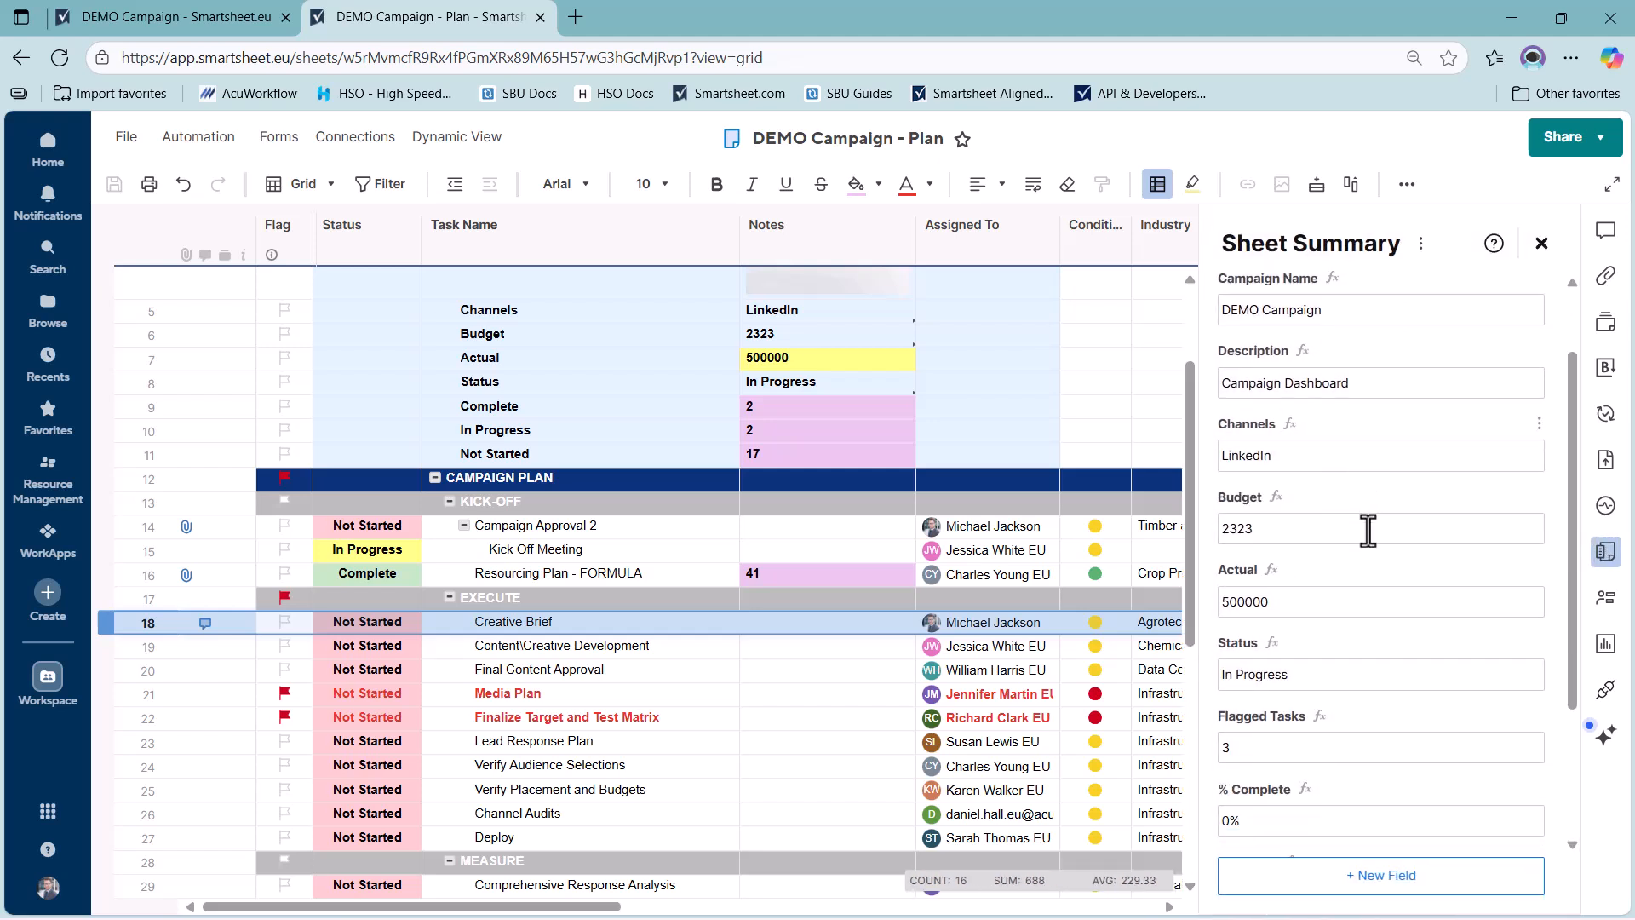
{"action": "scroll", "coordinate": [1366, 533], "scroll_direction": "up", "scroll_amount": 3}
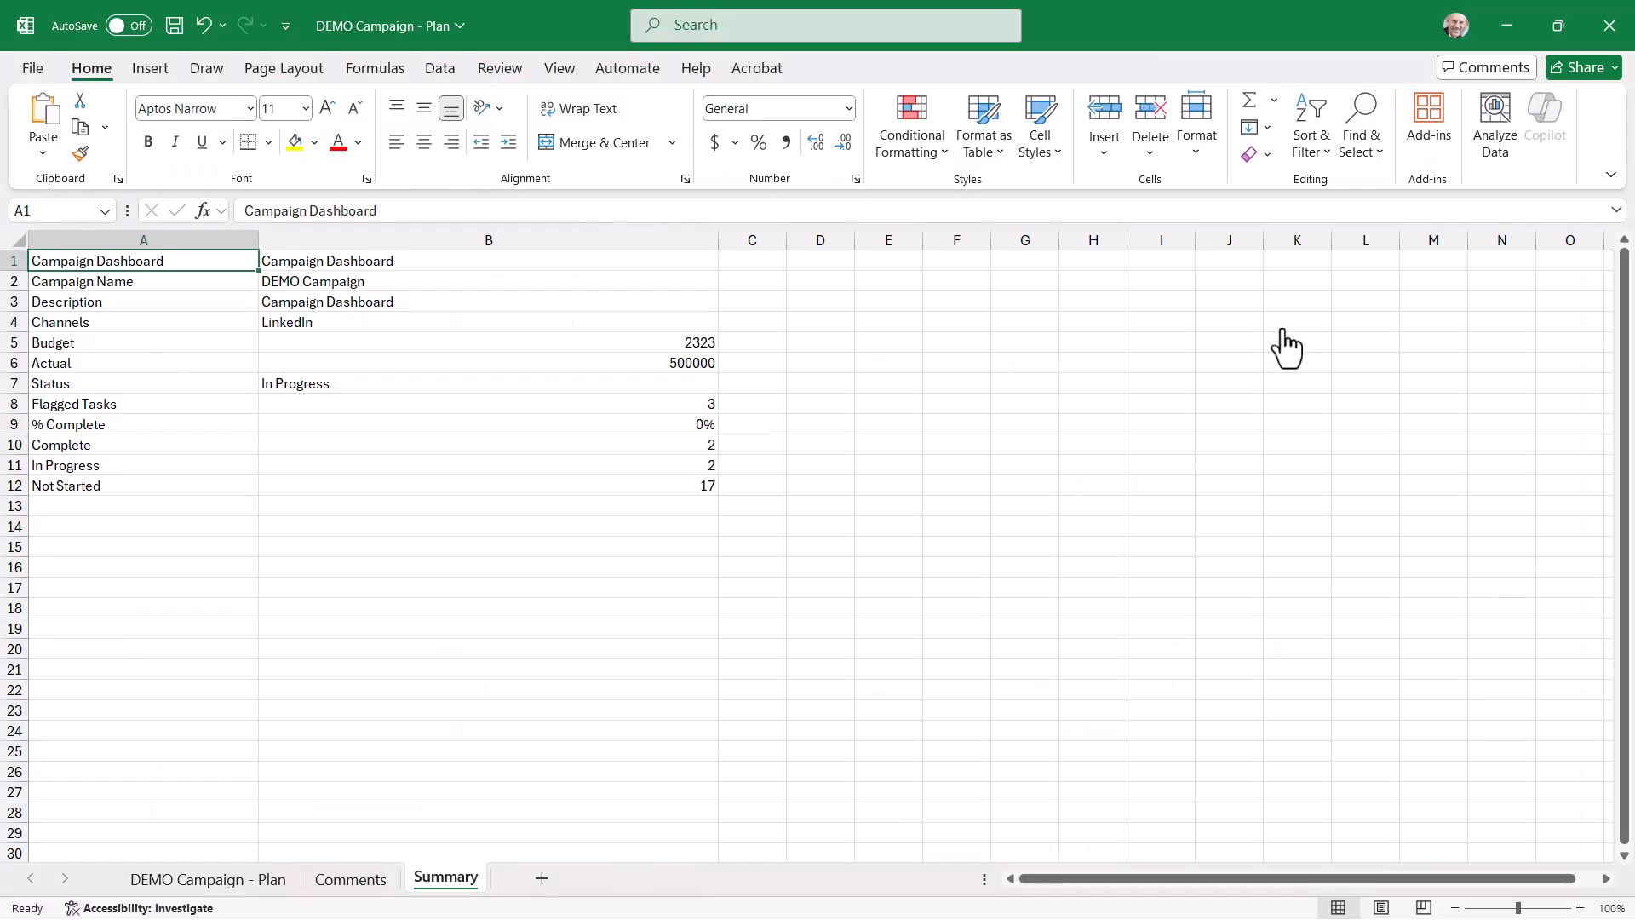
{"action": "left_click", "coordinate": [366, 264]}
{"action": "left_click", "coordinate": [229, 270]}
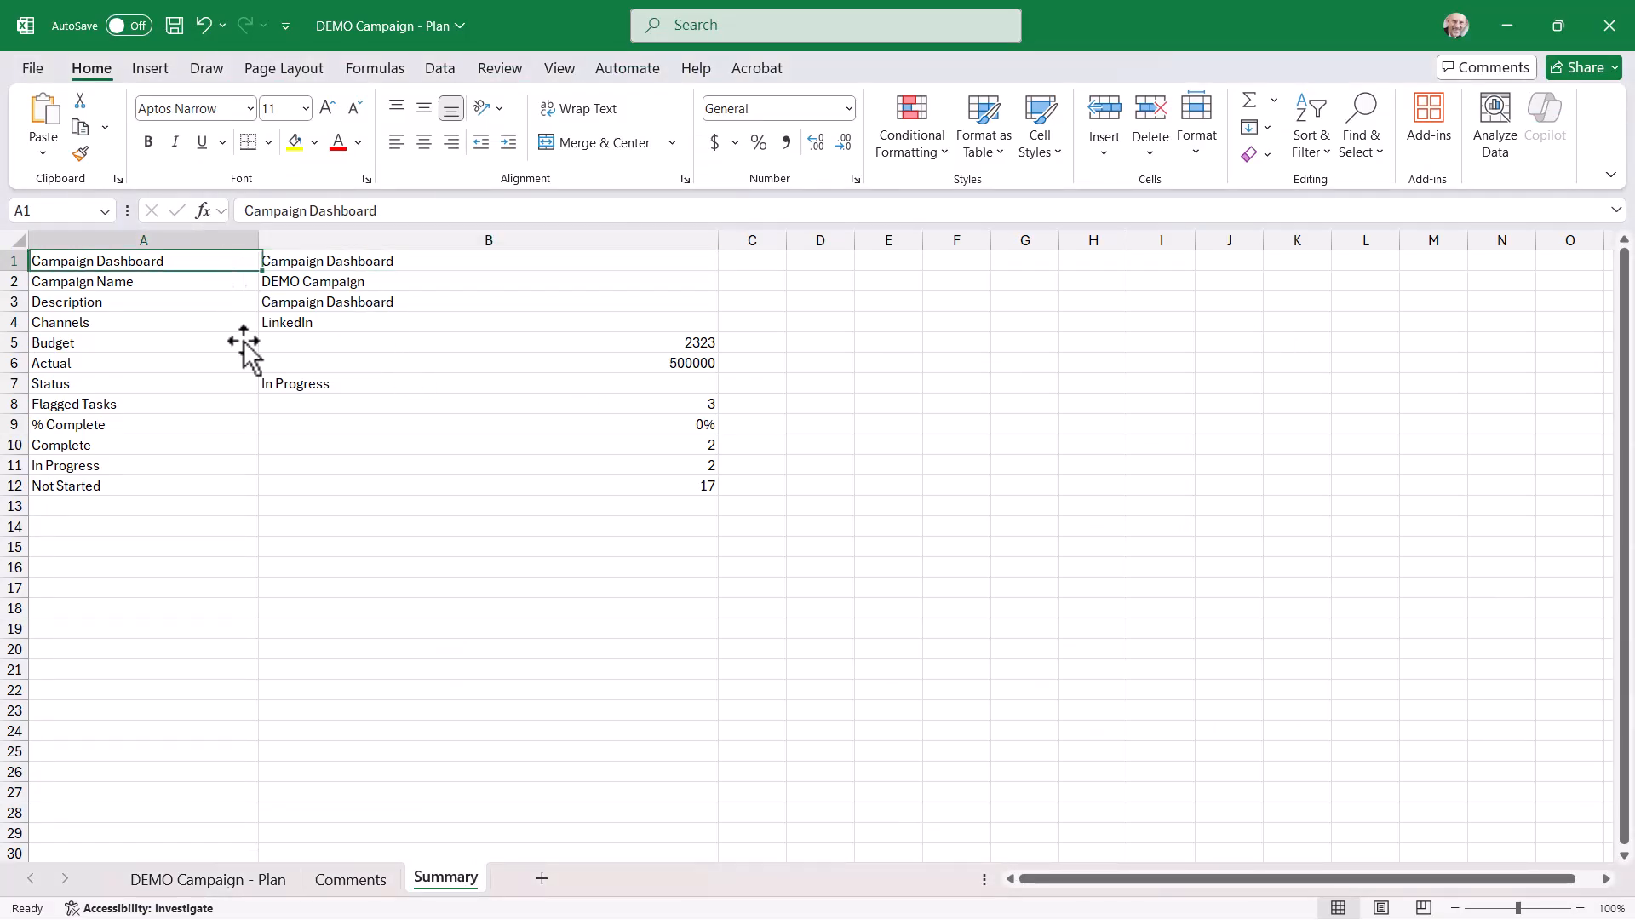
Step: Compare the Campaign Dashboard hyperlink and the Channels cell link in Smartsheet with their Notes cells on Excel's DEMO Campaign - Plan worksheet
{"action": "left_click", "coordinate": [204, 879]}
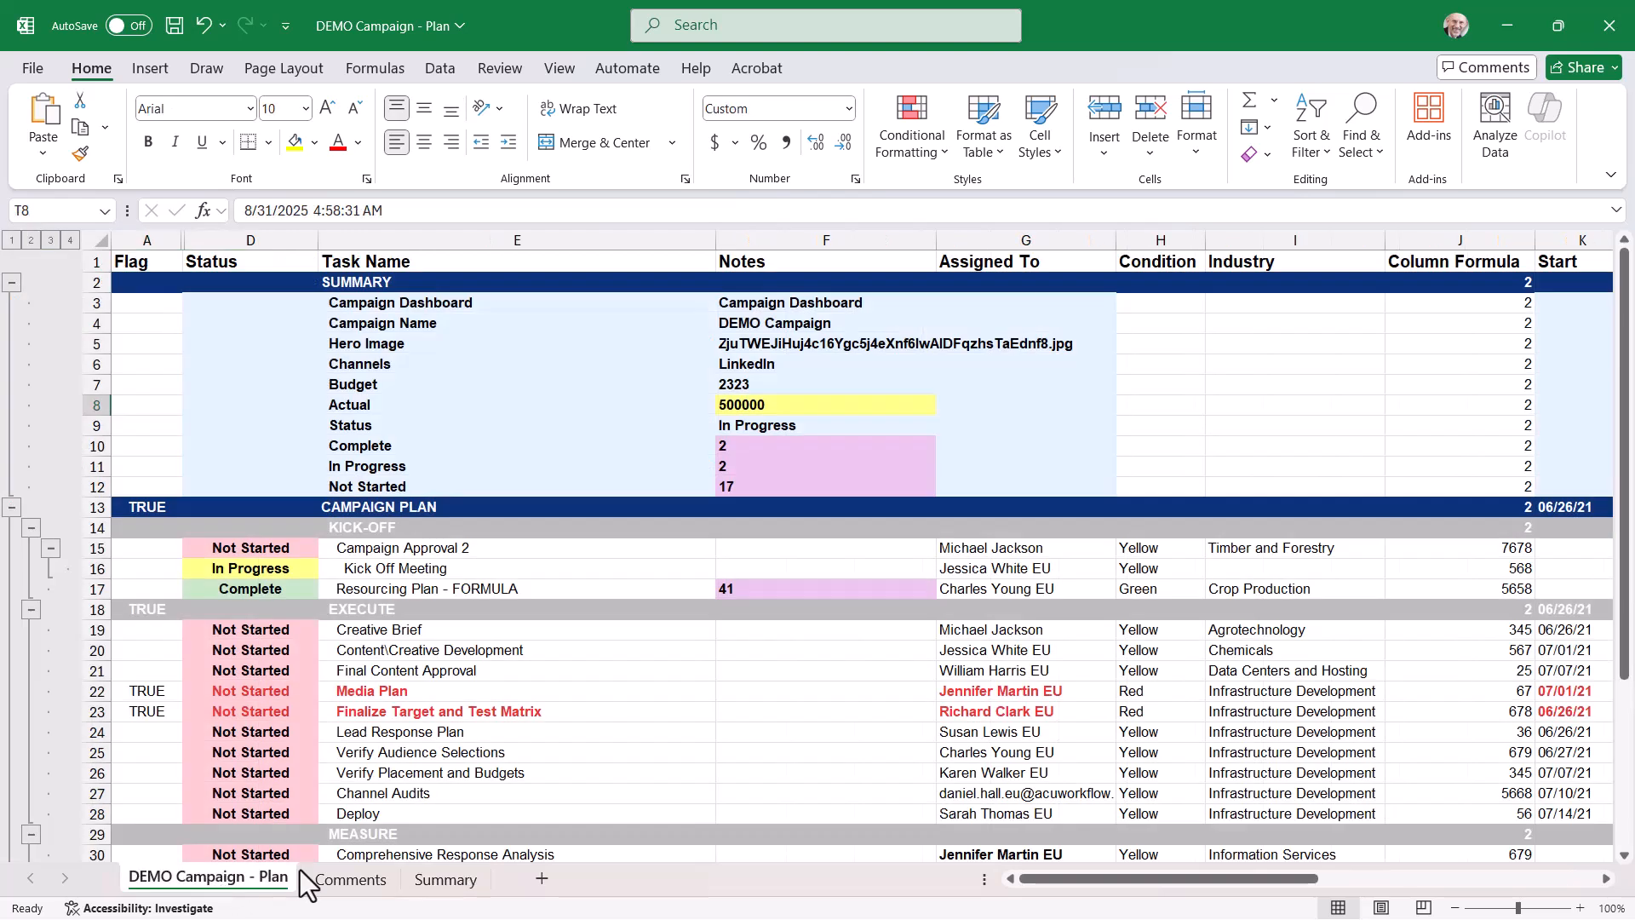
{"action": "key", "text": "alt"}
{"action": "left_click", "coordinate": [784, 304]}
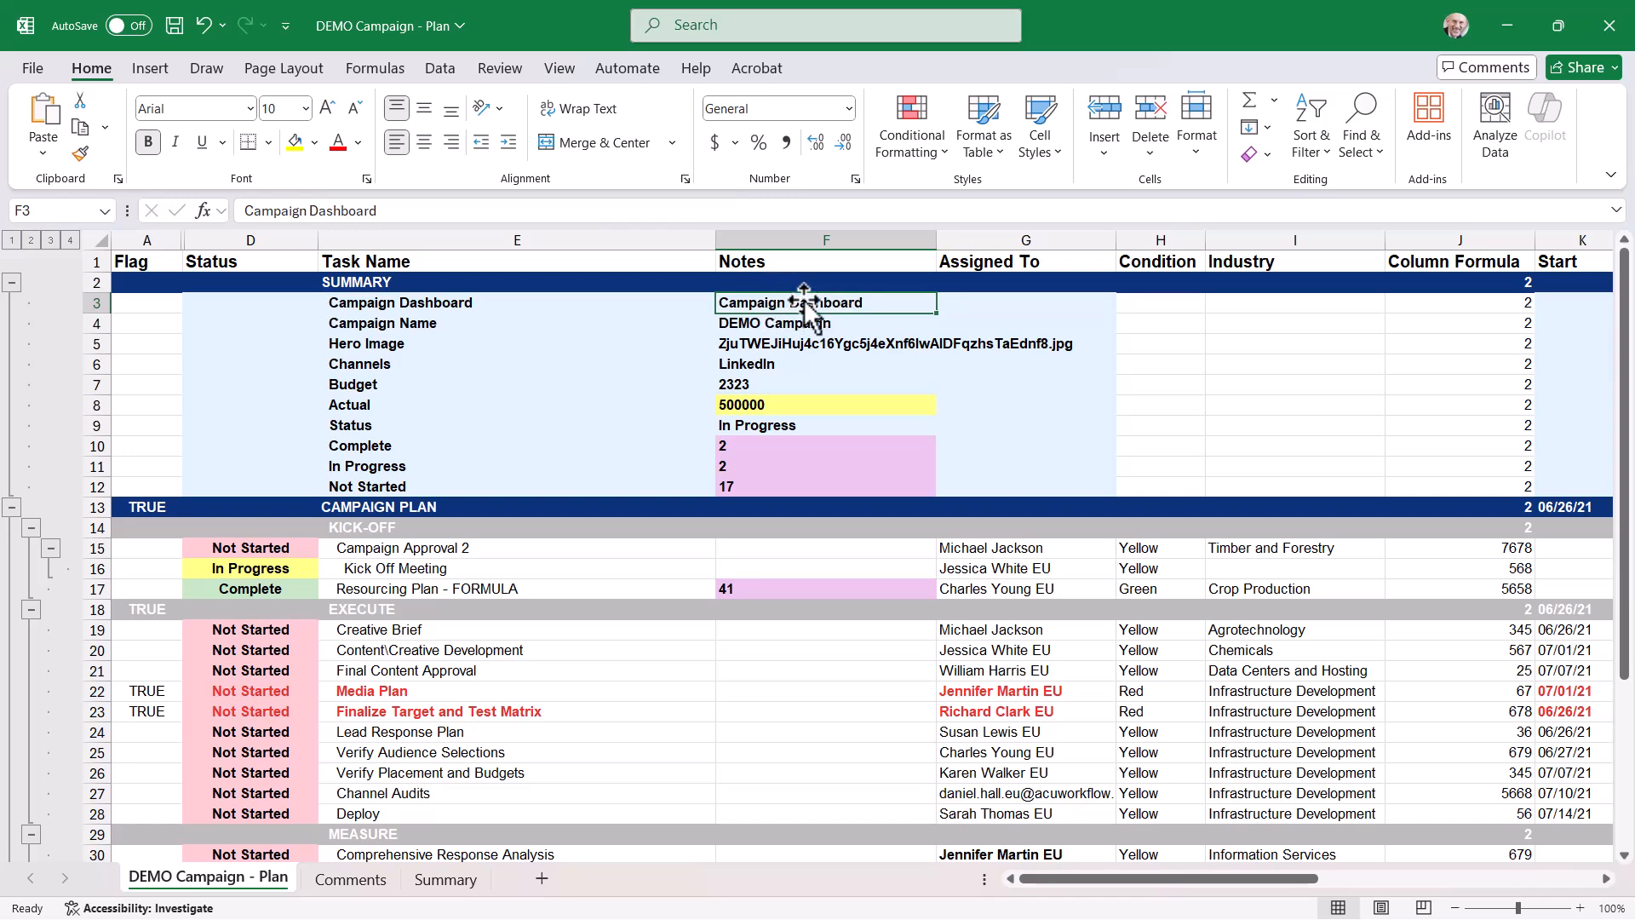
{"action": "key", "text": "alt+Tab"}
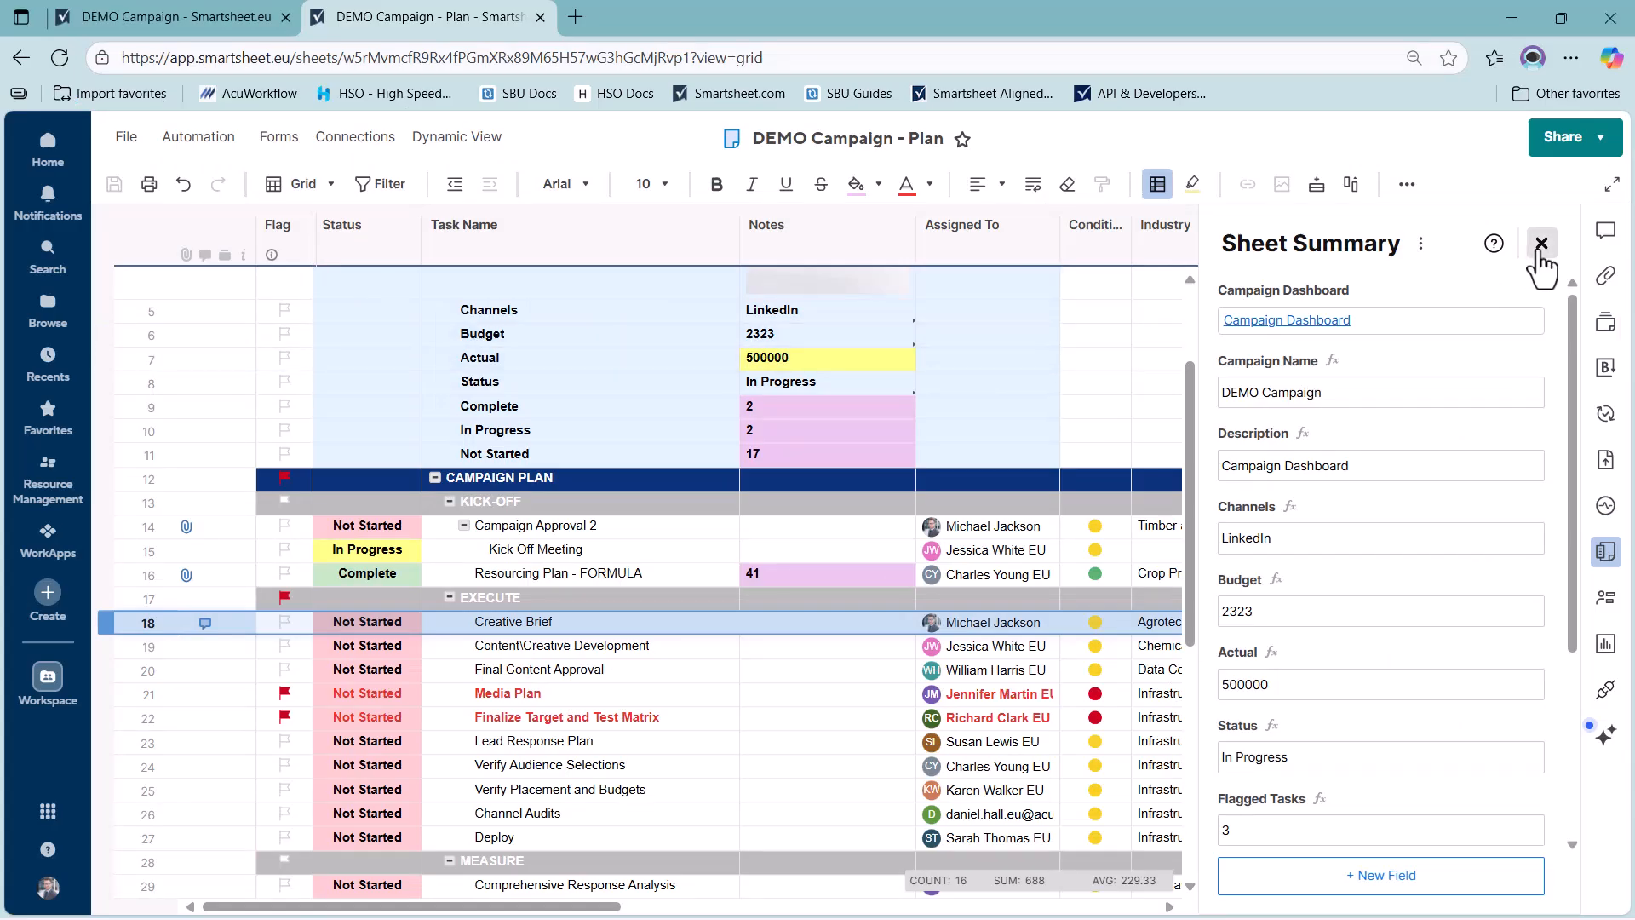
{"action": "left_click", "coordinate": [1542, 246]}
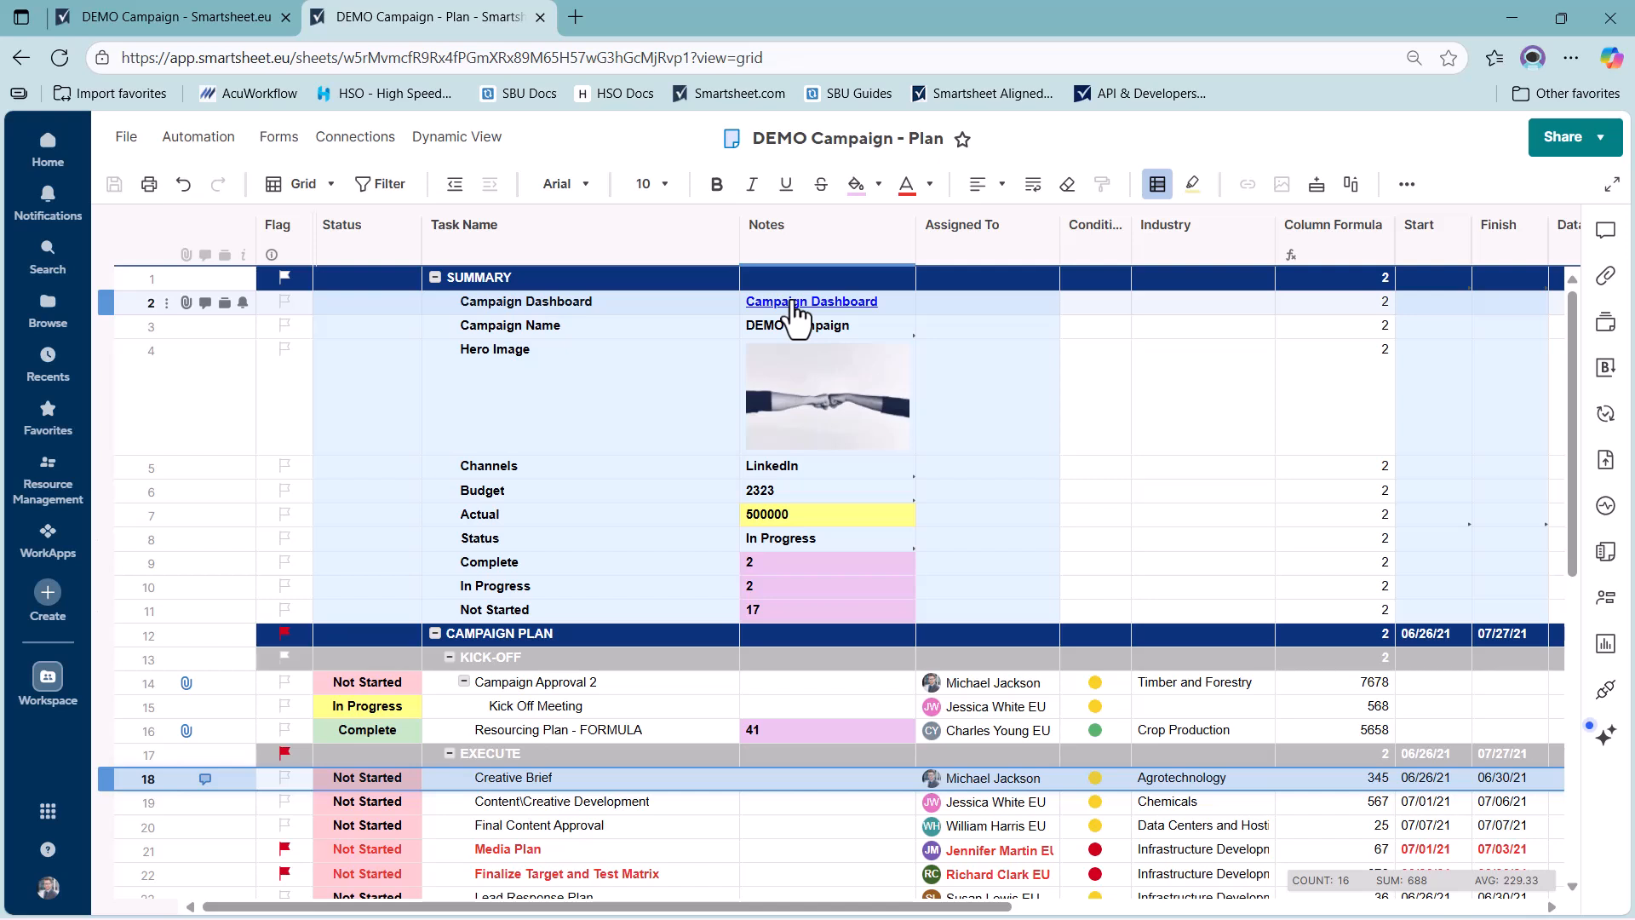
{"action": "left_click", "coordinate": [856, 471]}
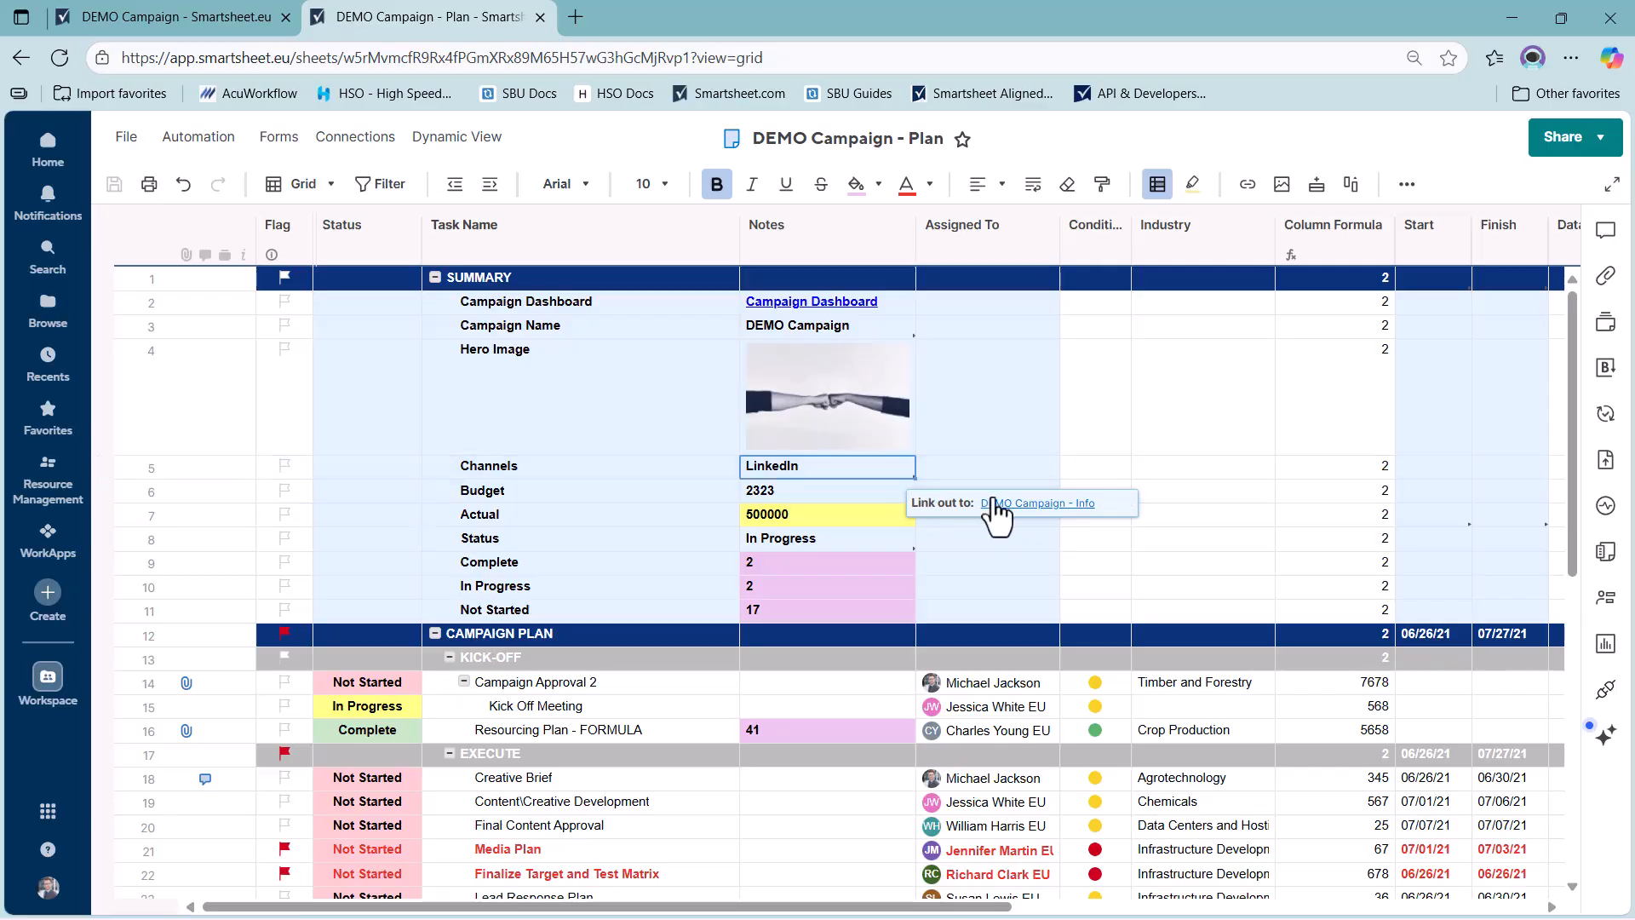
{"action": "key", "text": "alt+Tab"}
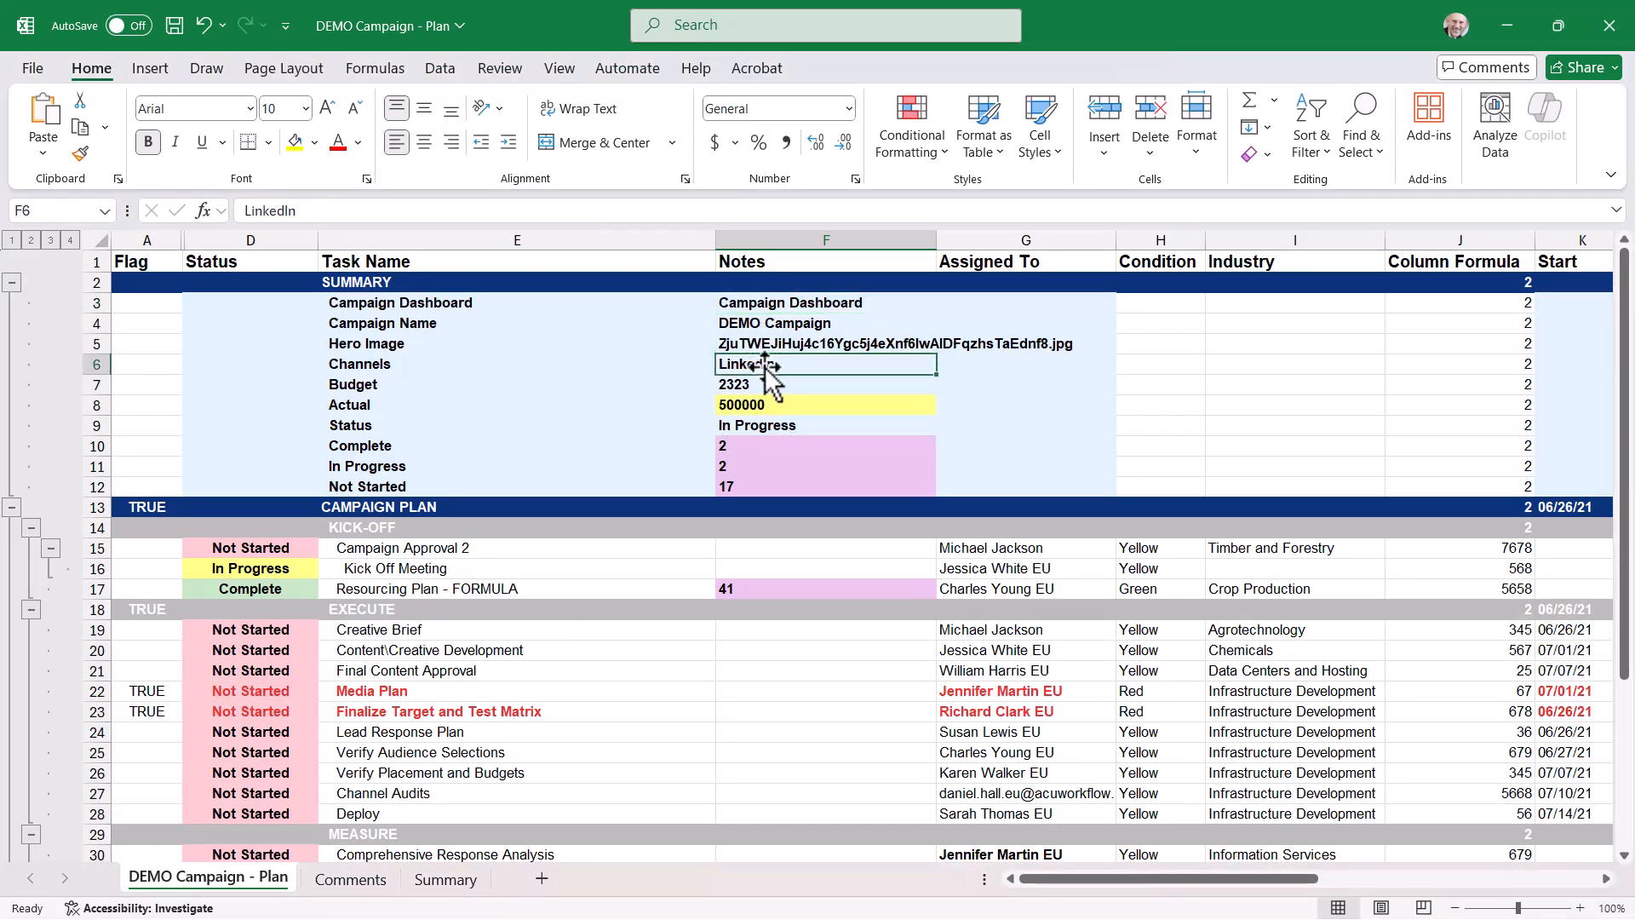
Step: Close the Excel export without saving changes, and switch to File Explorer to select the DEMO Campaign - Plan workbook in Downloads
{"action": "left_click", "coordinate": [1608, 31]}
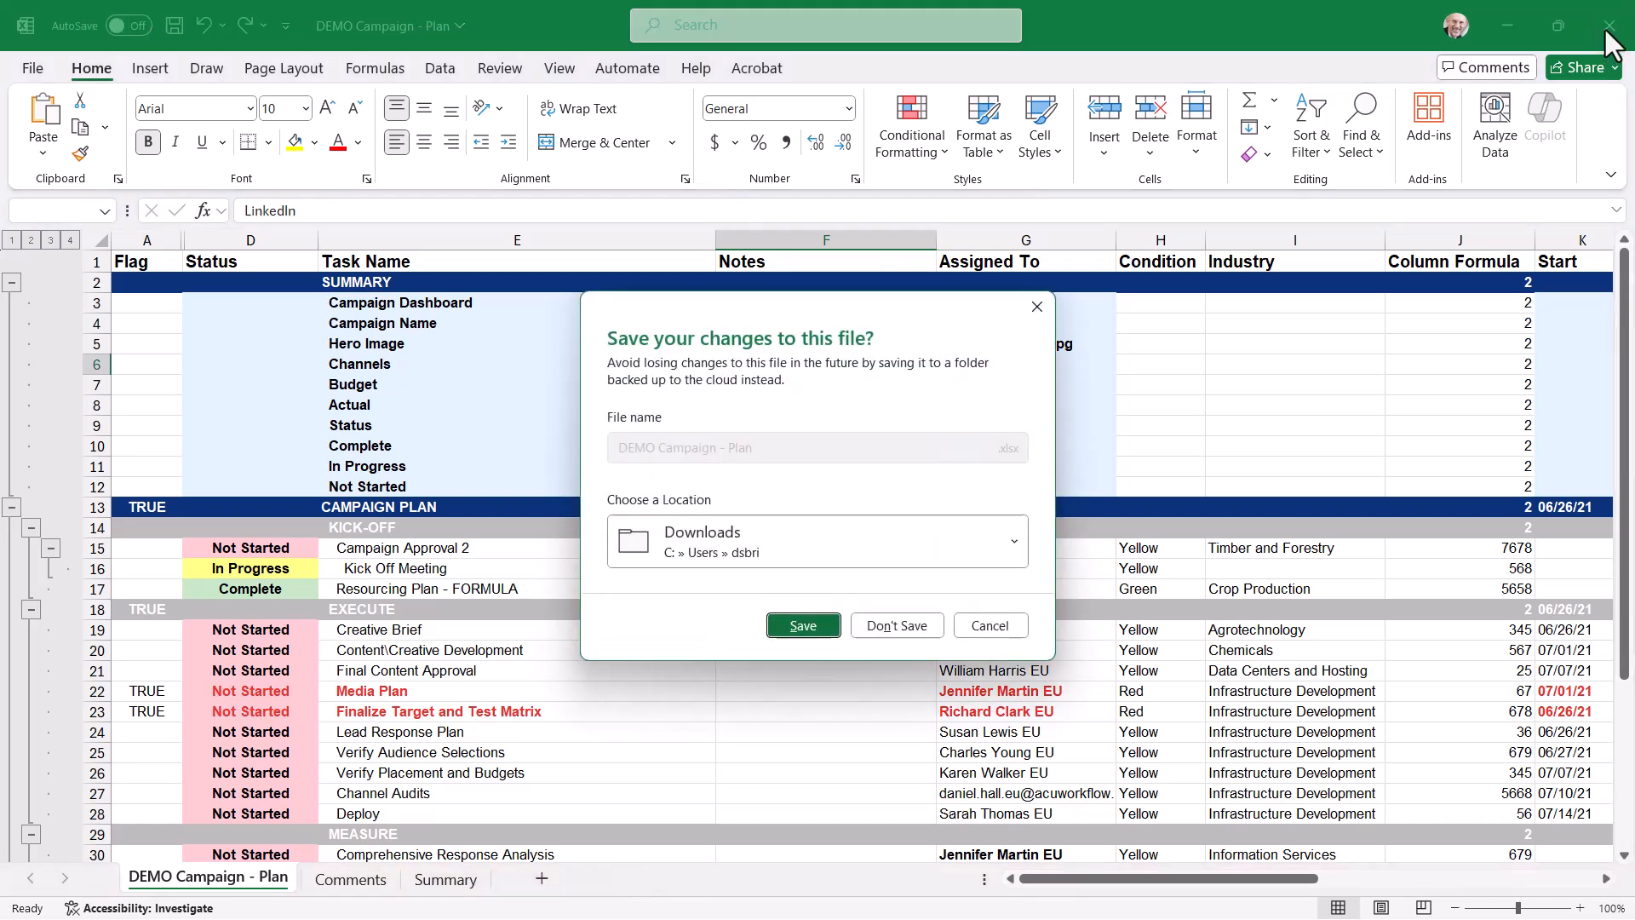
{"action": "left_click", "coordinate": [904, 630]}
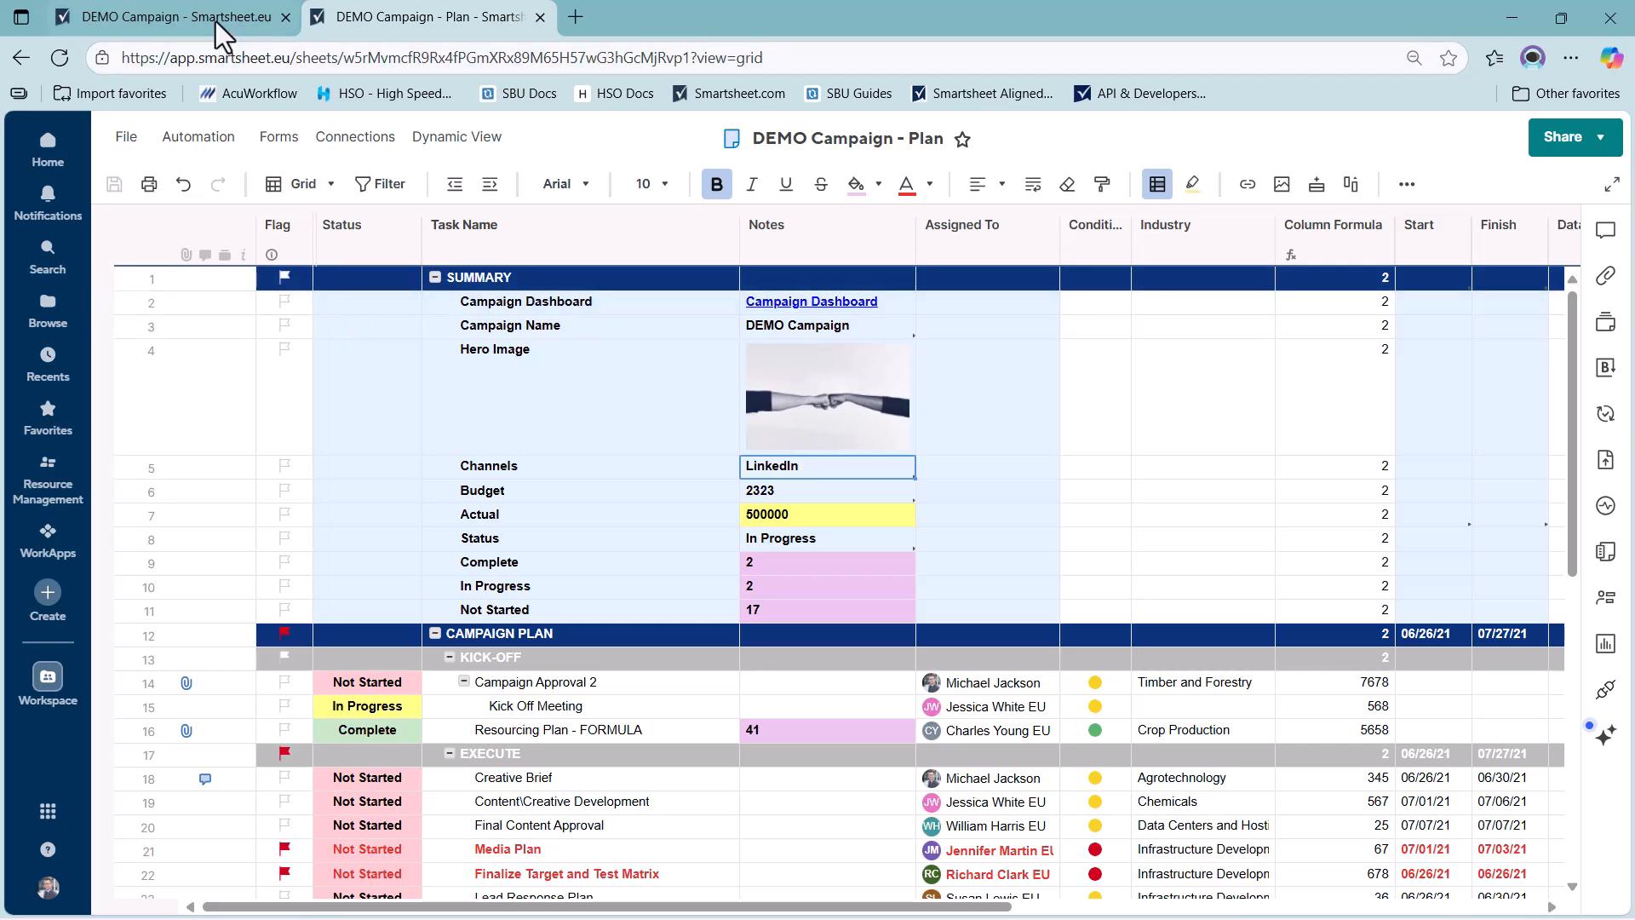
{"action": "key", "text": "alt+Tab"}
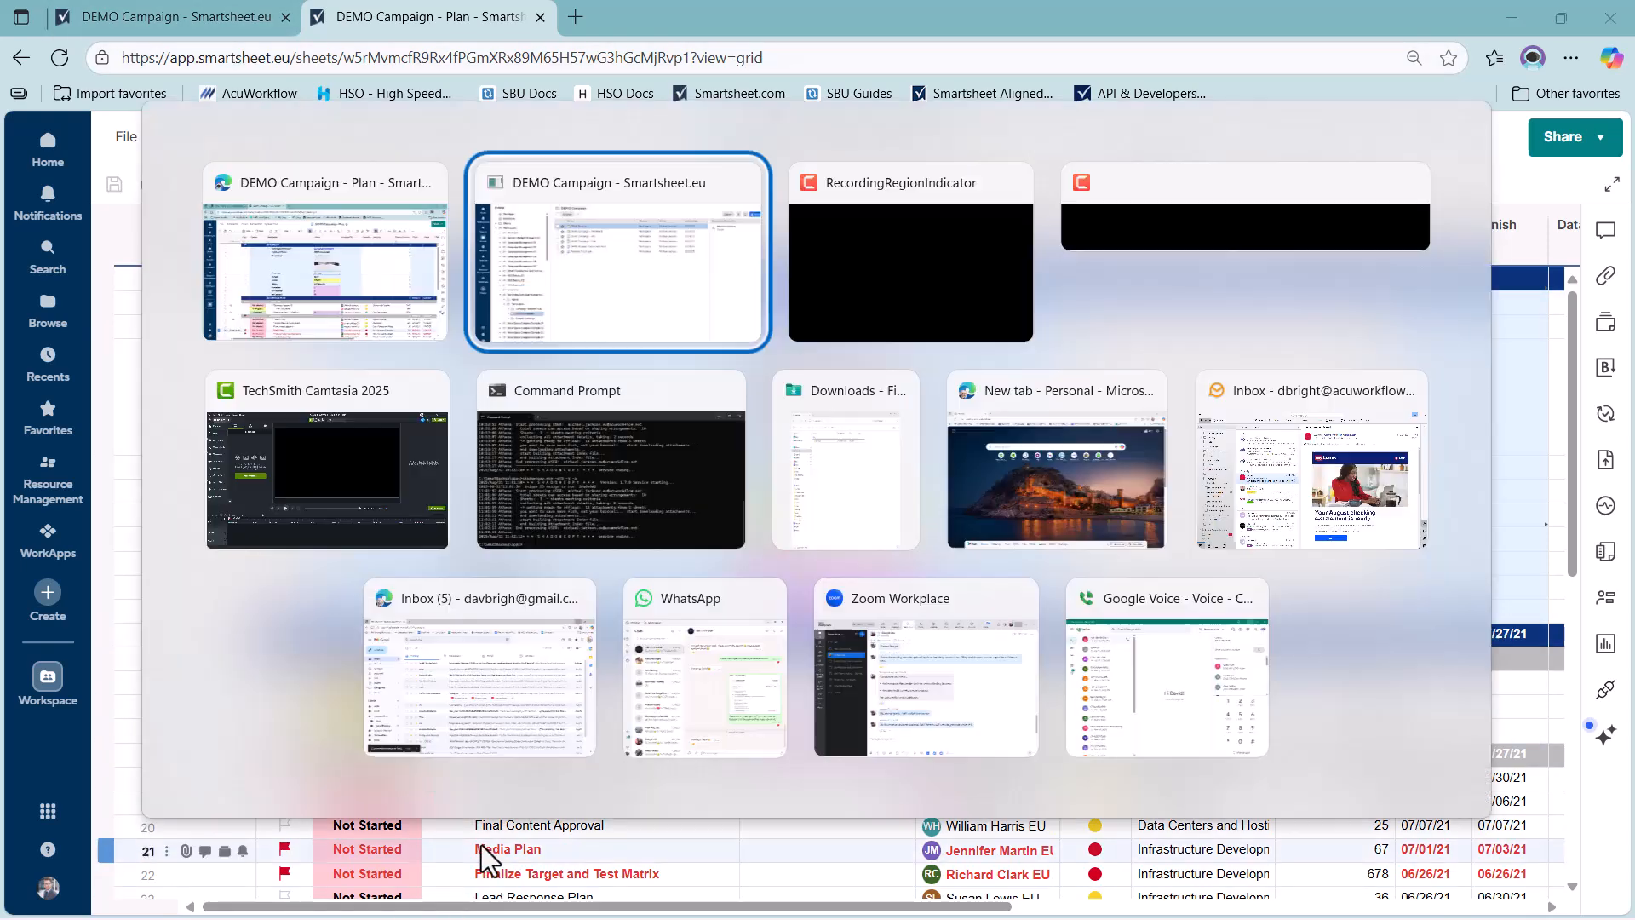
{"action": "key", "text": "alt+Tab"}
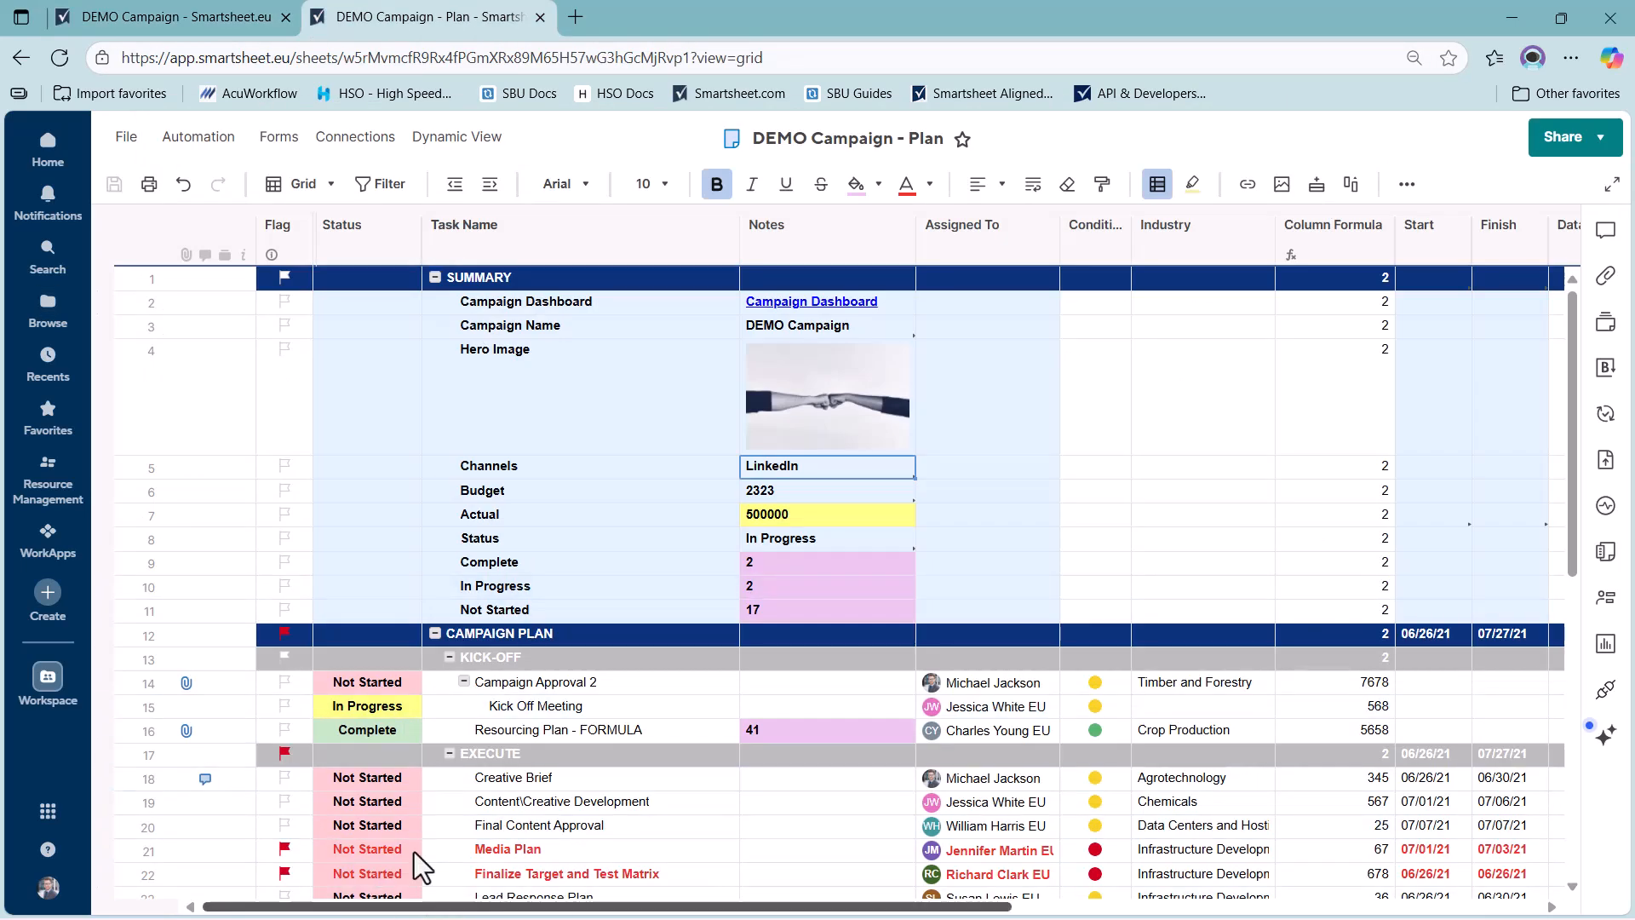
{"action": "key", "text": "alt+Tab"}
{"action": "key", "text": "Tab"}
{"action": "key", "text": "Tab"}
{"action": "key", "text": "Tab"}
{"action": "key", "text": "Tab"}
{"action": "key", "text": "Tab"}
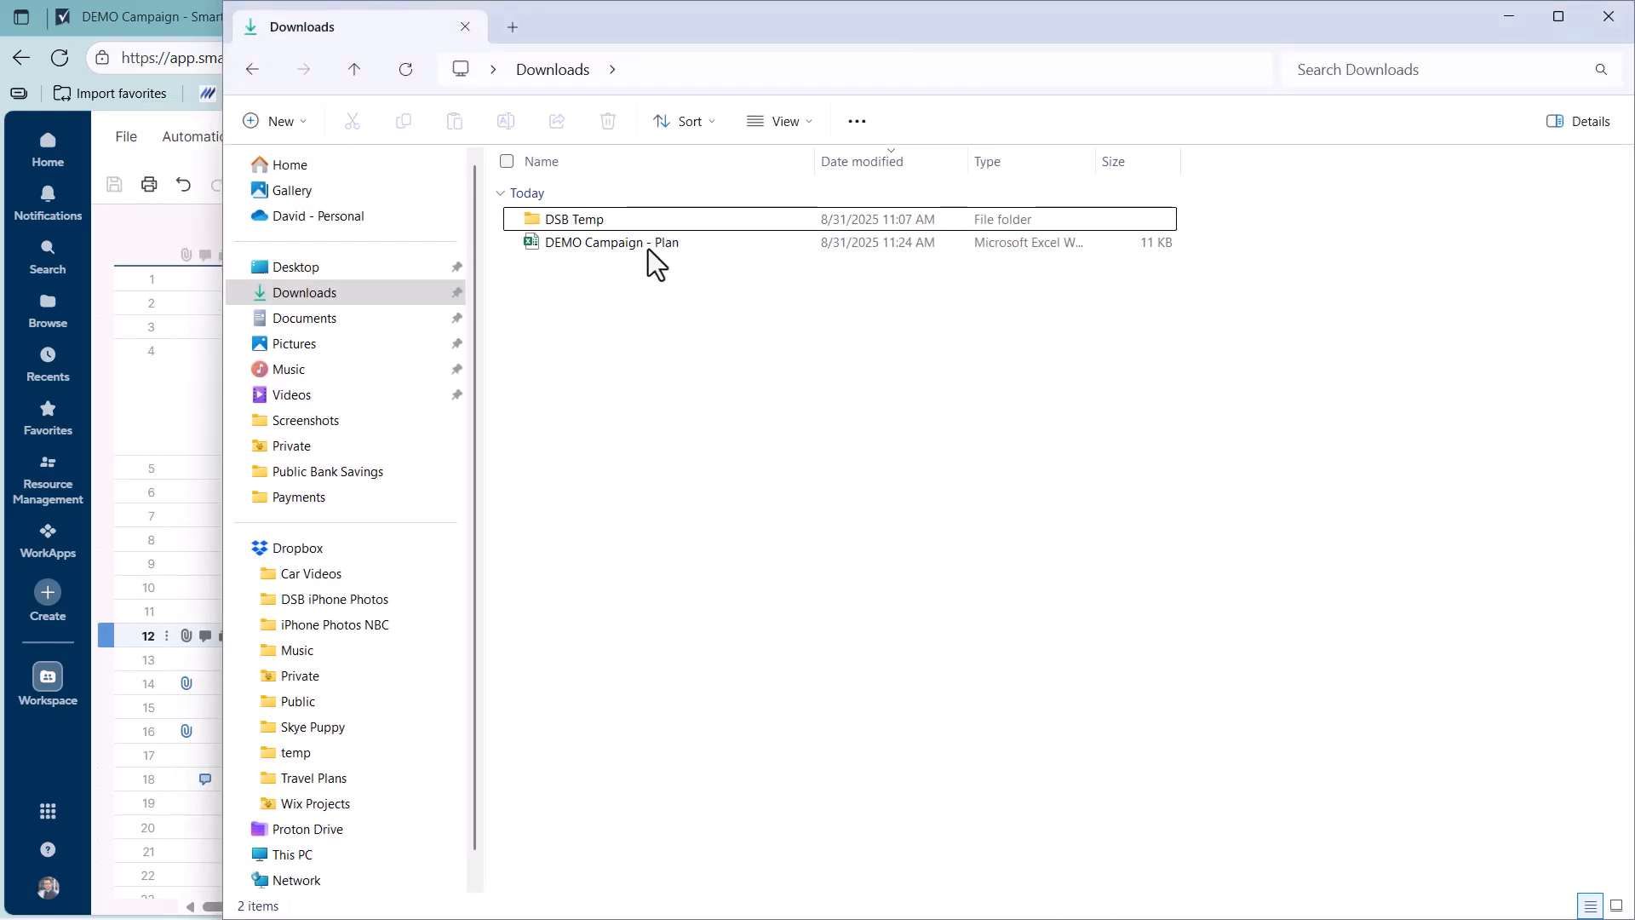
{"action": "left_click", "coordinate": [652, 245]}
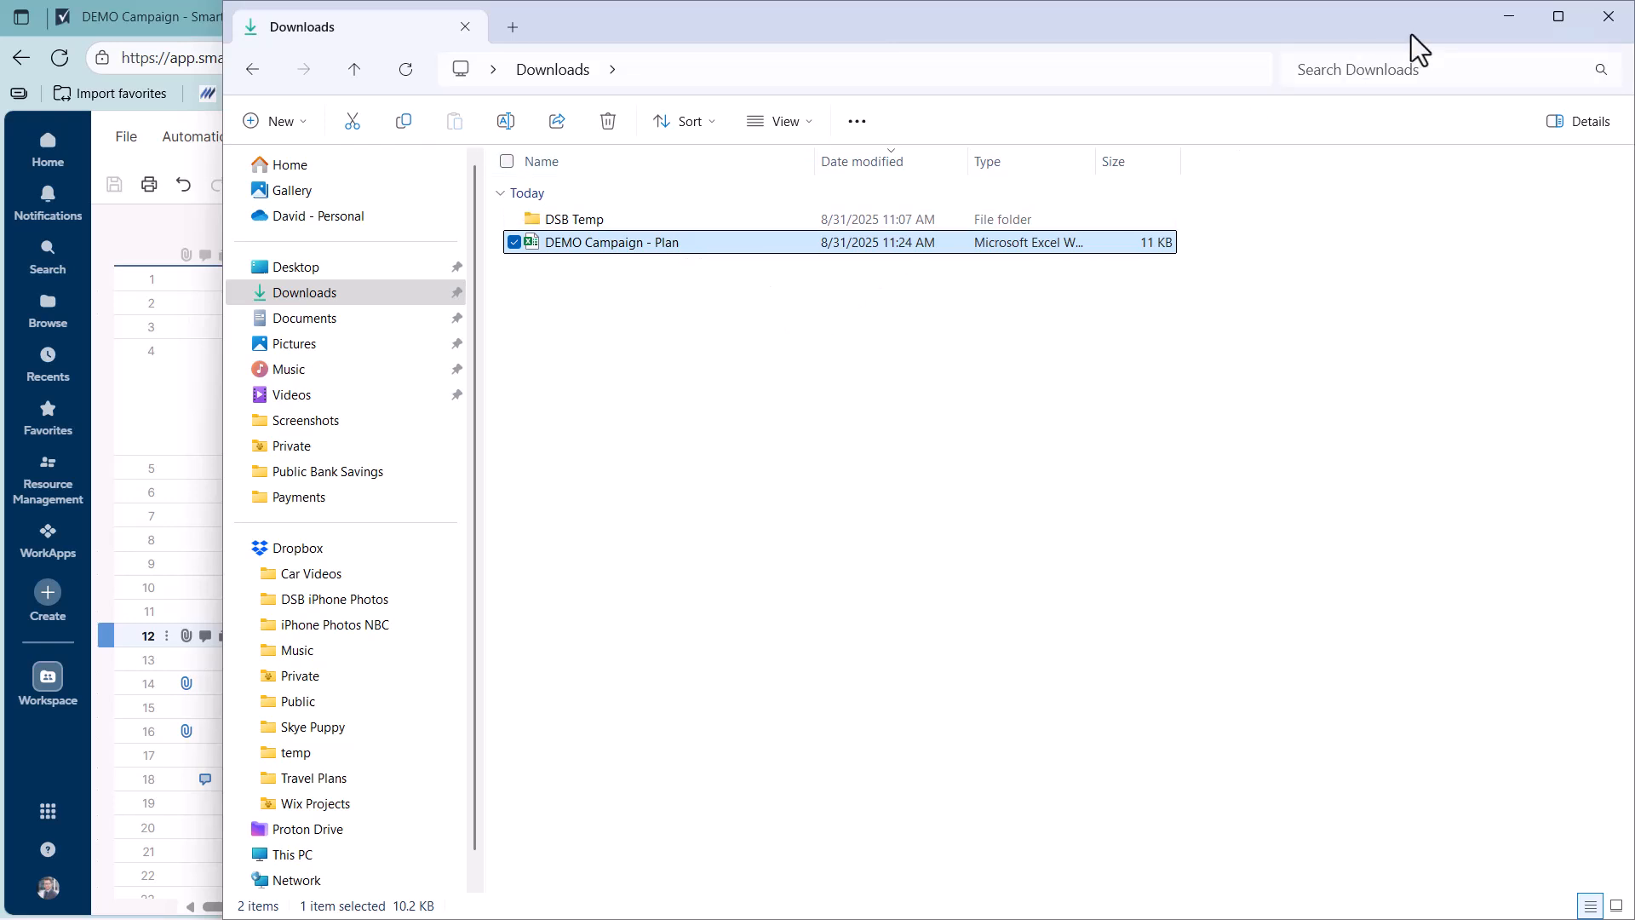
Step: Switch from File Explorer back to Smartsheet and open the 00-DEMO workspace
{"action": "left_click", "coordinate": [1508, 19]}
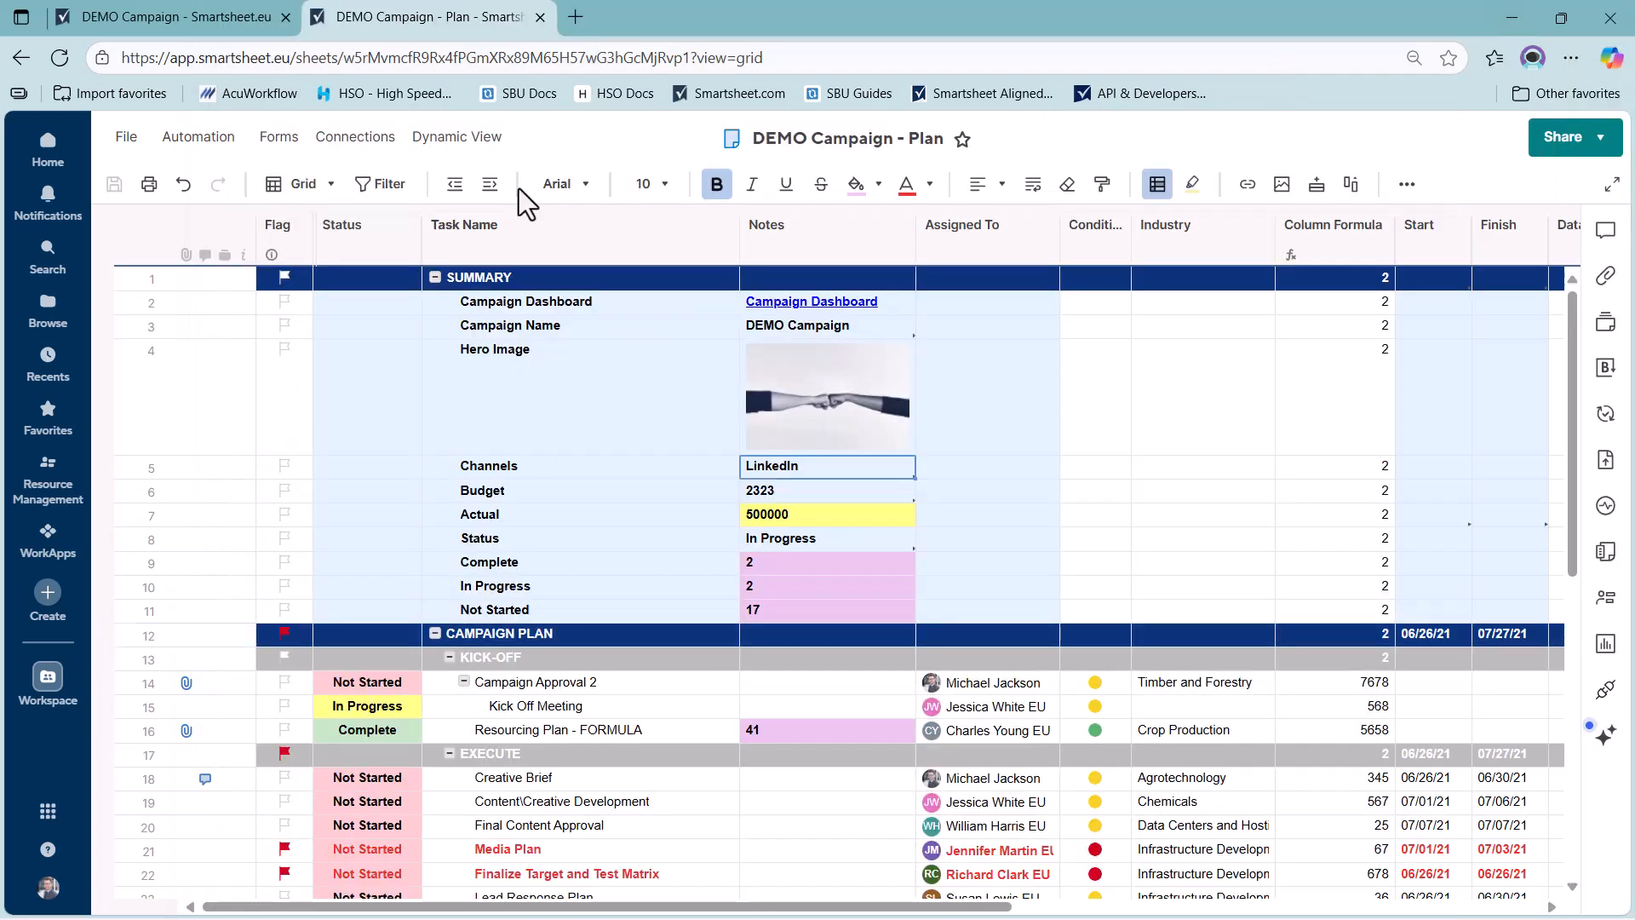
{"action": "left_click", "coordinate": [198, 21]}
{"action": "left_click", "coordinate": [214, 278]}
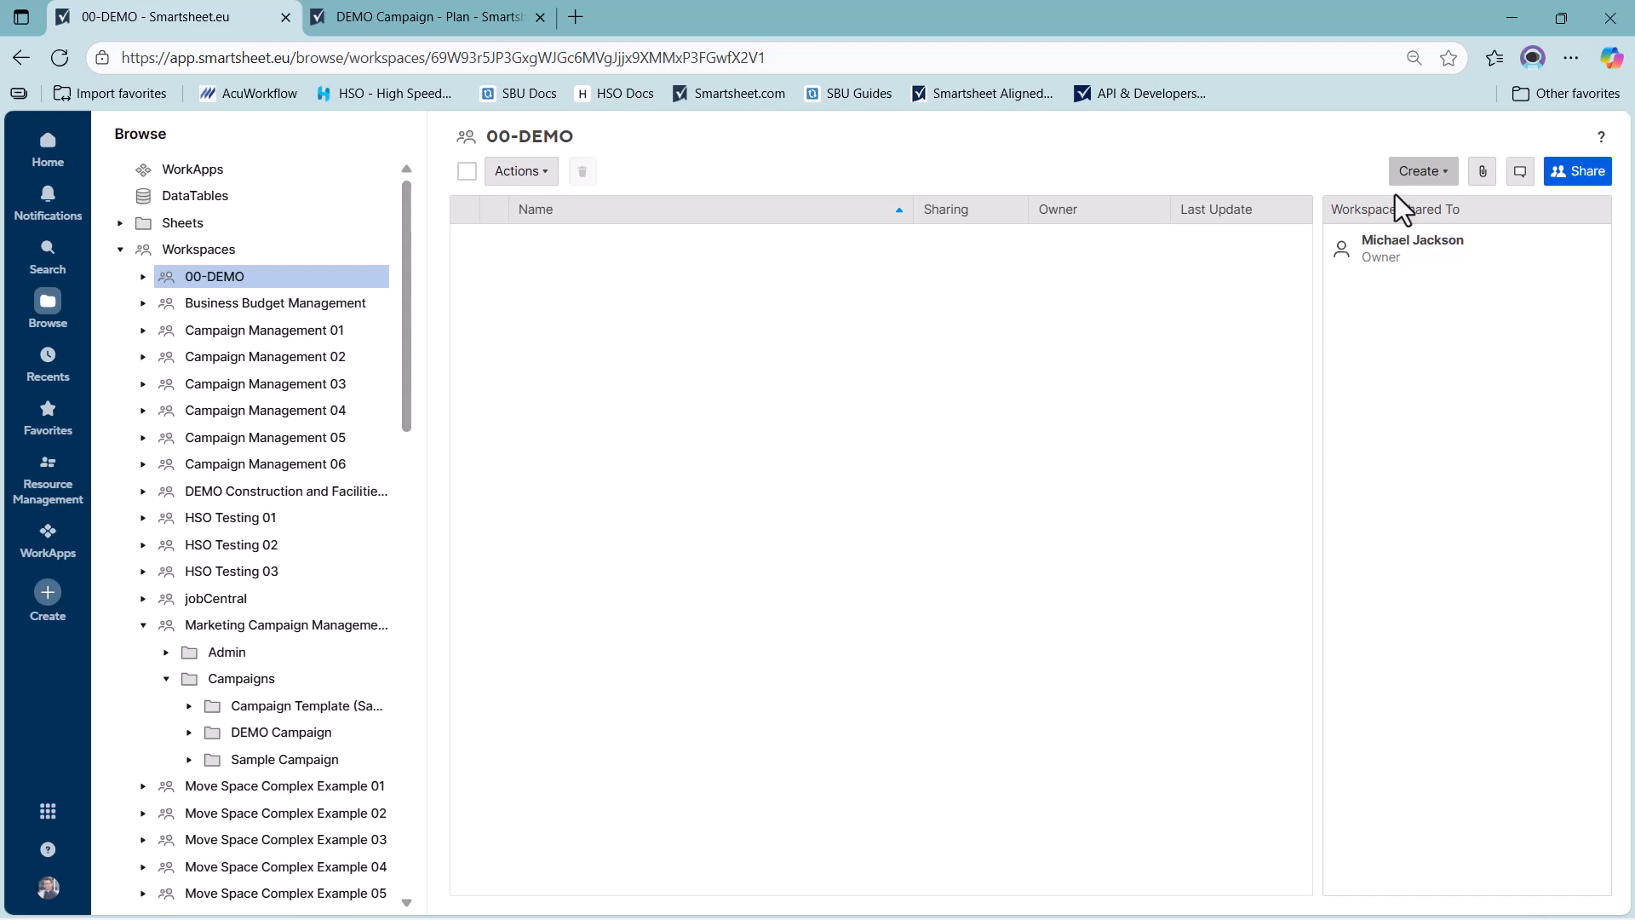
Step: Start a Microsoft Excel import in the 00-DEMO workspace with DEMO Campaign - Plan.xlsx from Downloads, and continue to the import settings
{"action": "left_click", "coordinate": [1434, 172]}
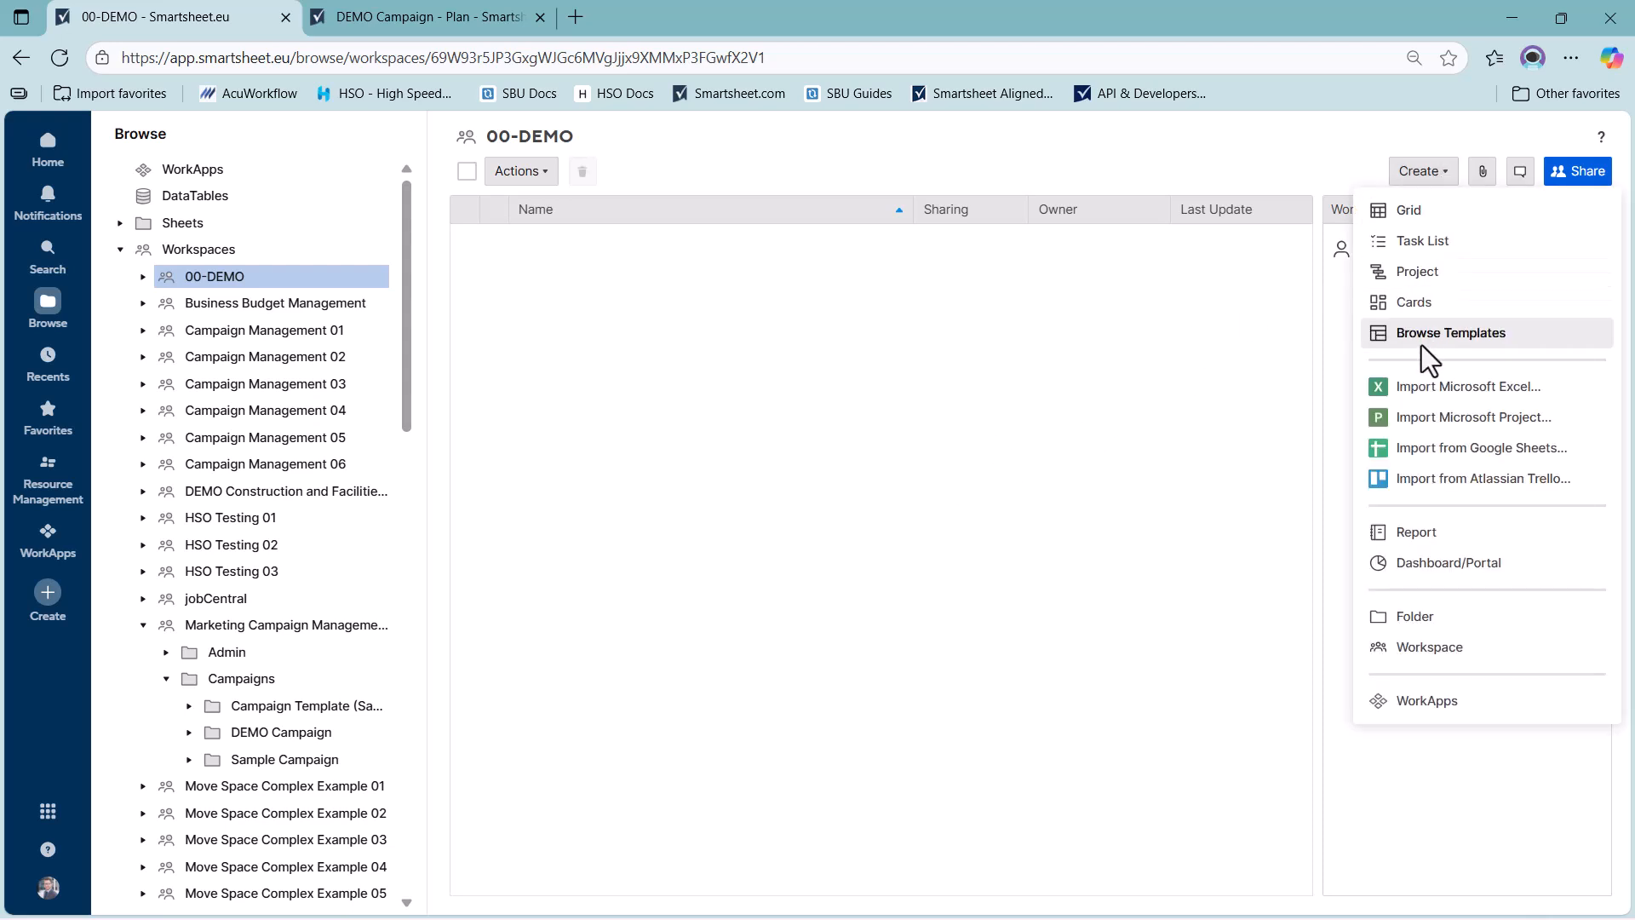
{"action": "left_click", "coordinate": [1423, 385]}
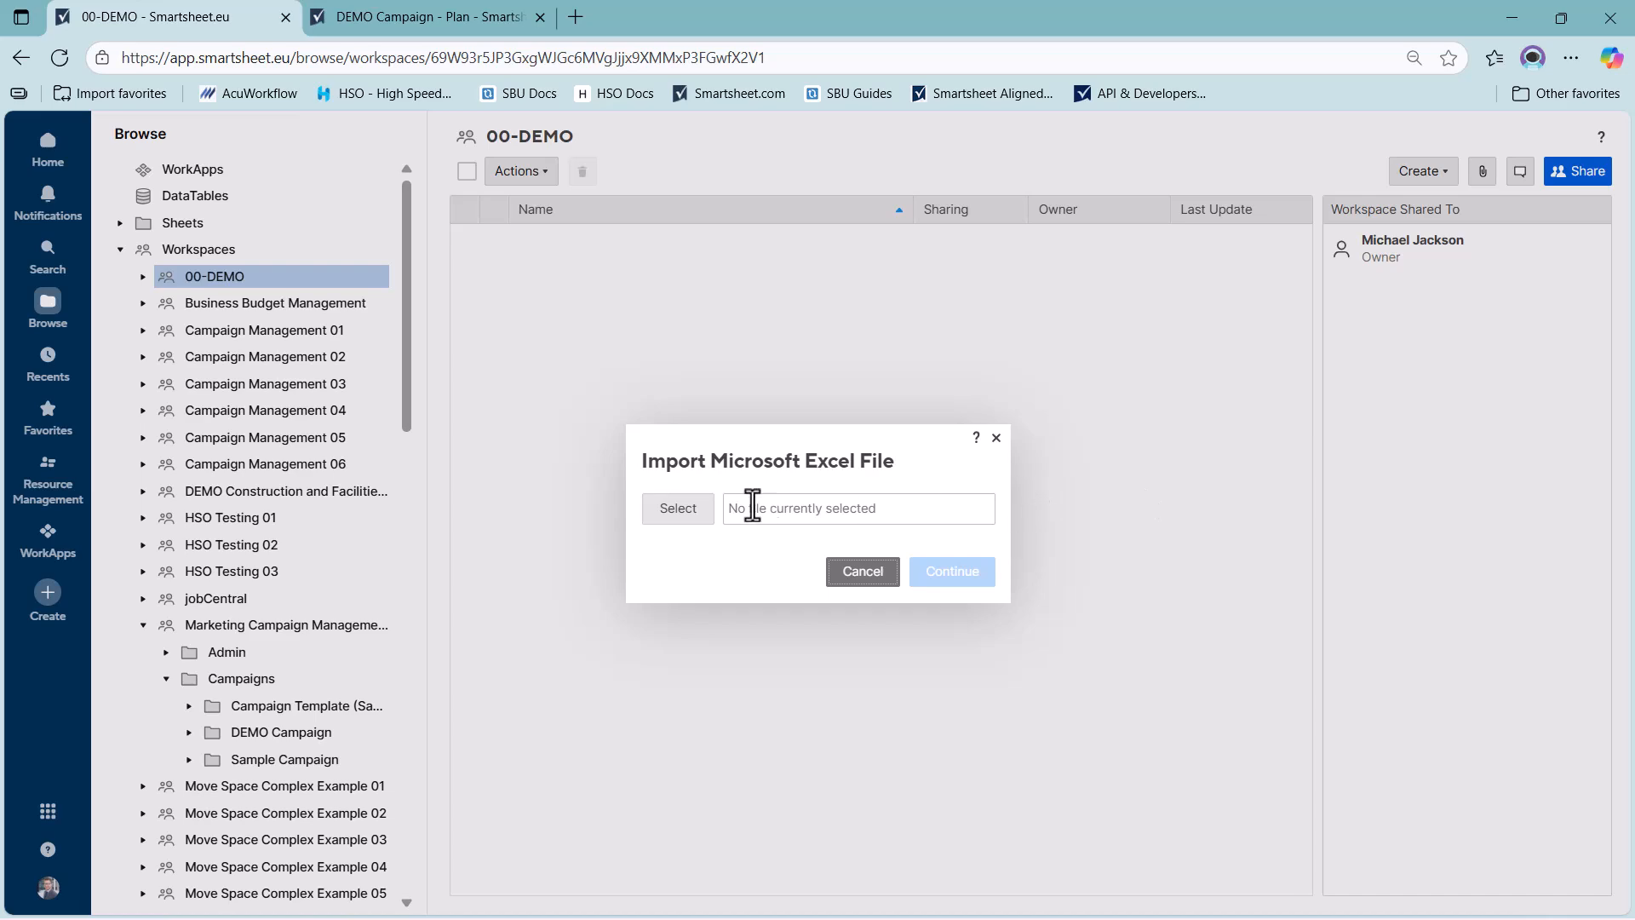
{"action": "left_click", "coordinate": [678, 509]}
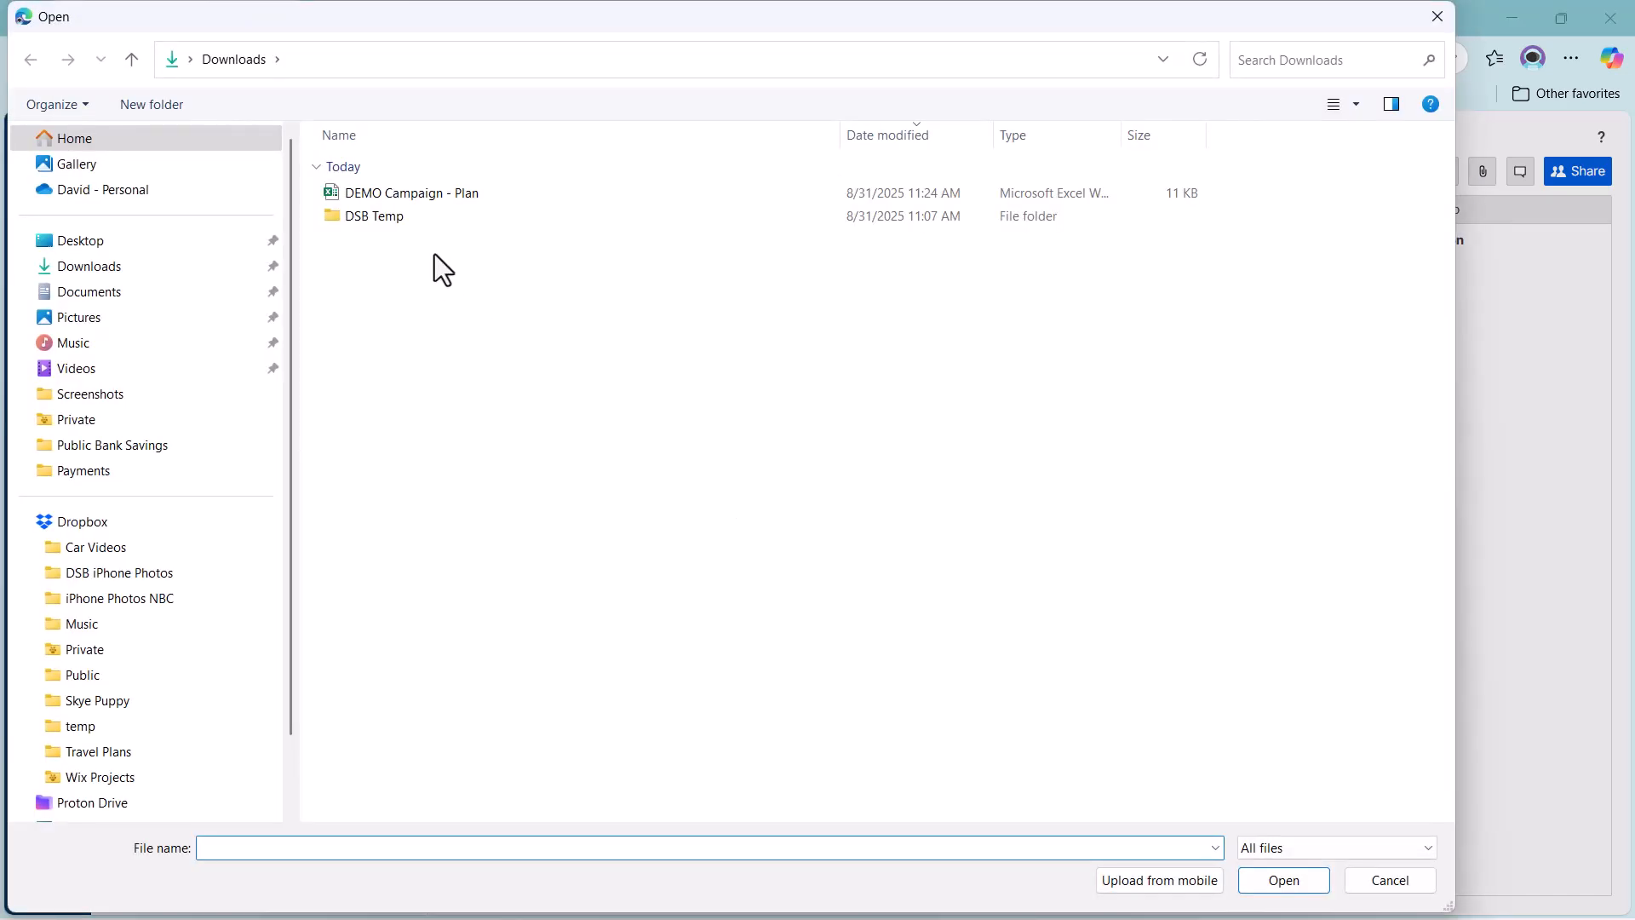
{"action": "left_click", "coordinate": [427, 194]}
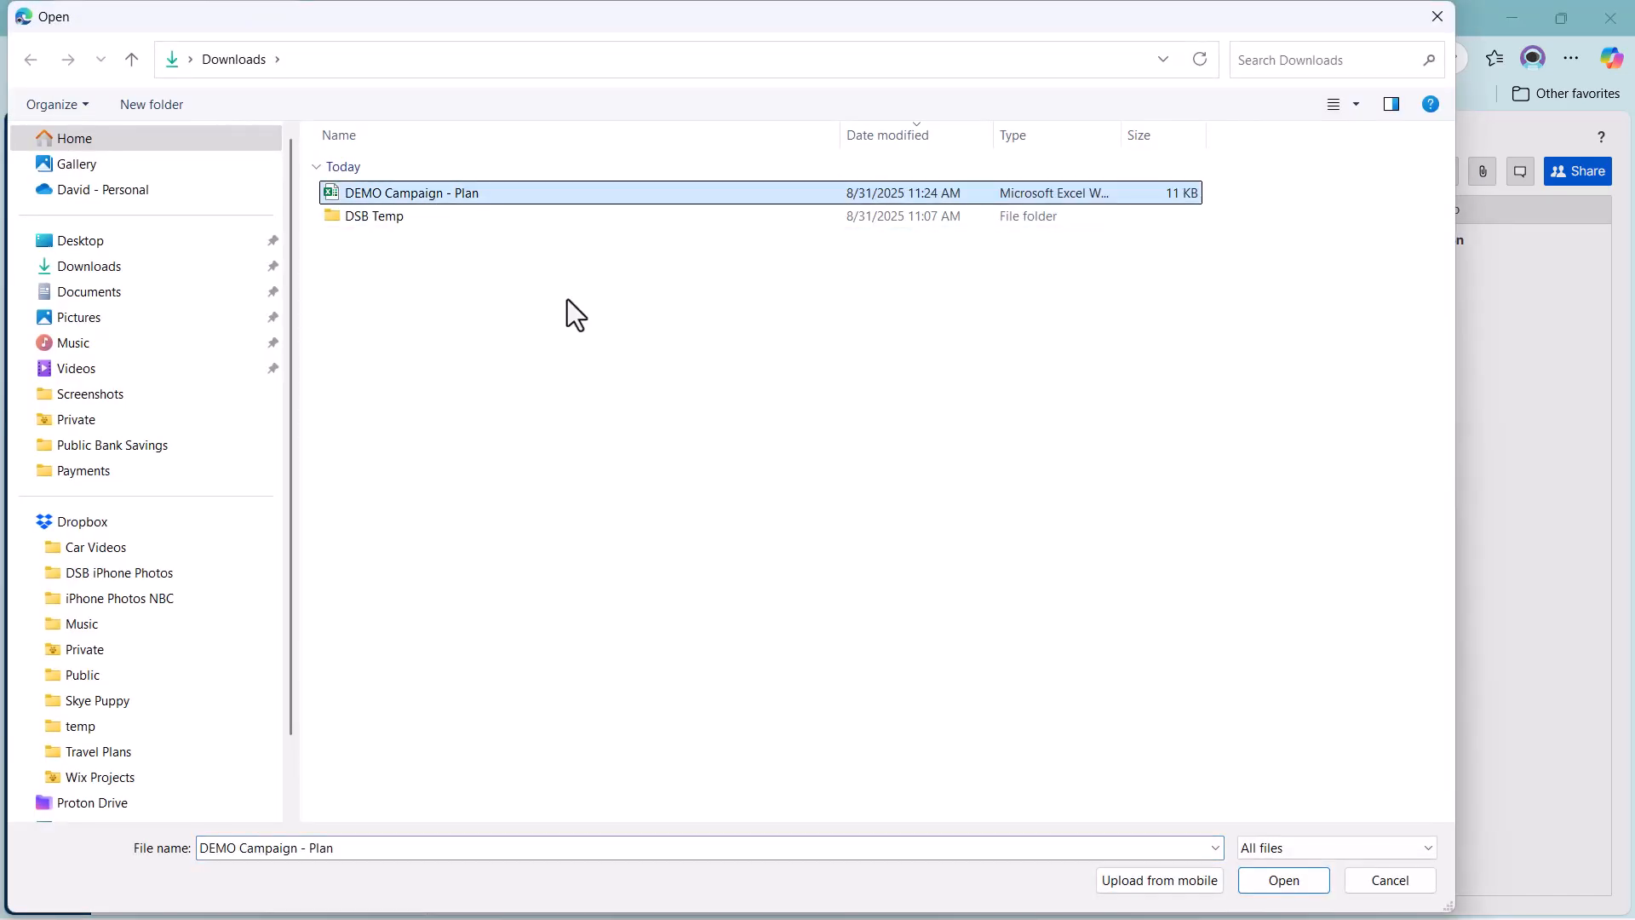
{"action": "left_click", "coordinate": [1283, 880]}
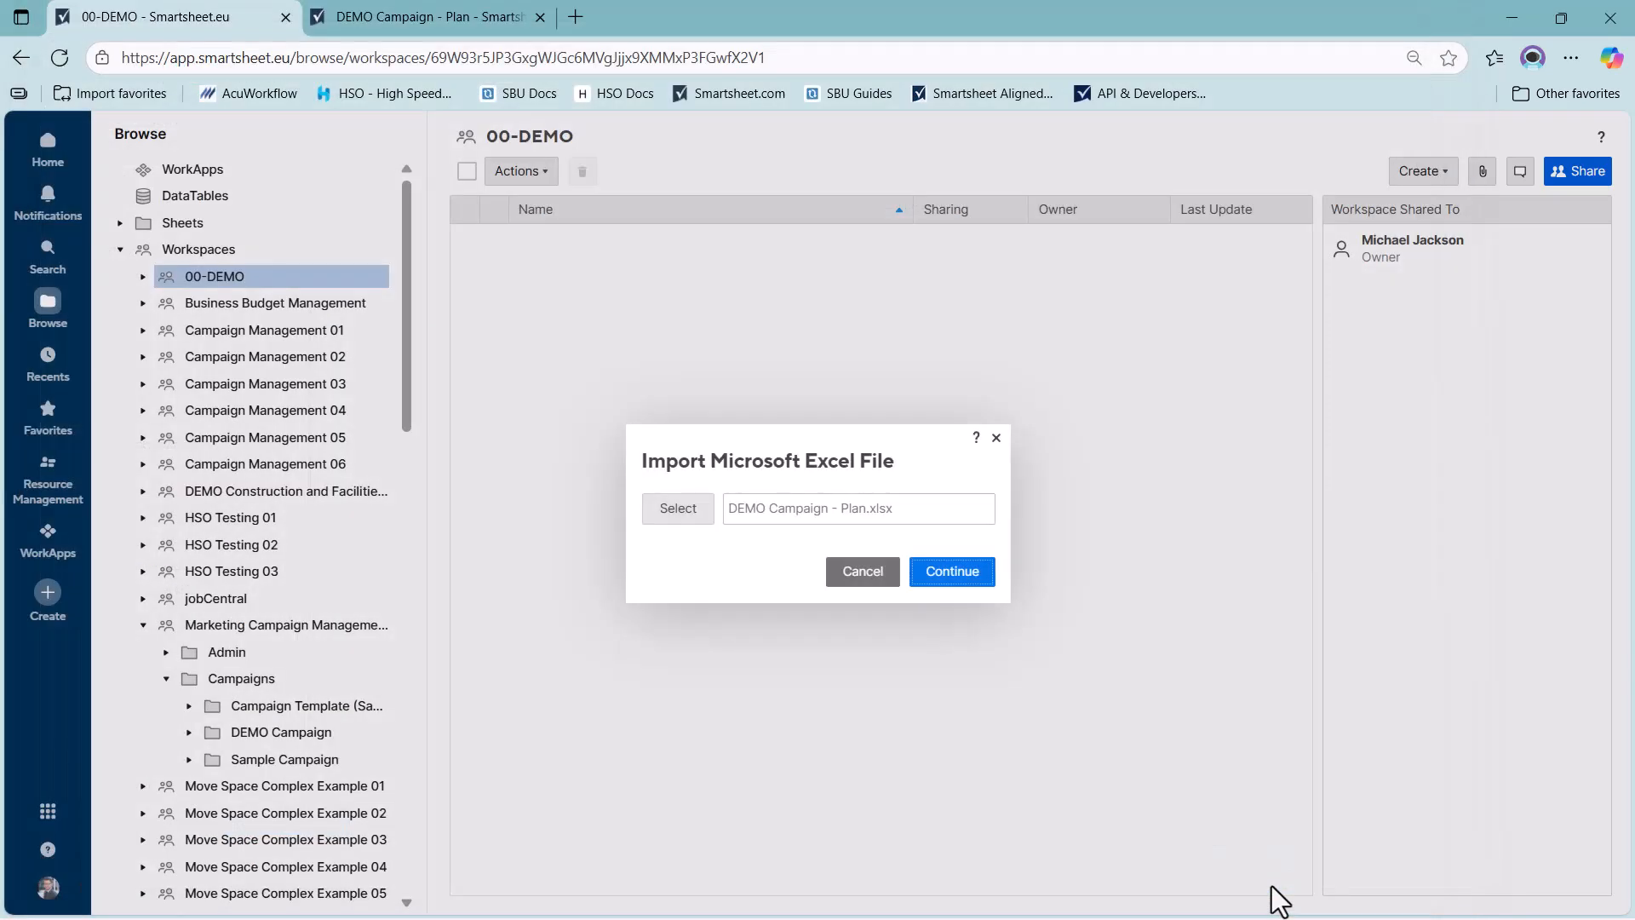
{"action": "left_click", "coordinate": [943, 581]}
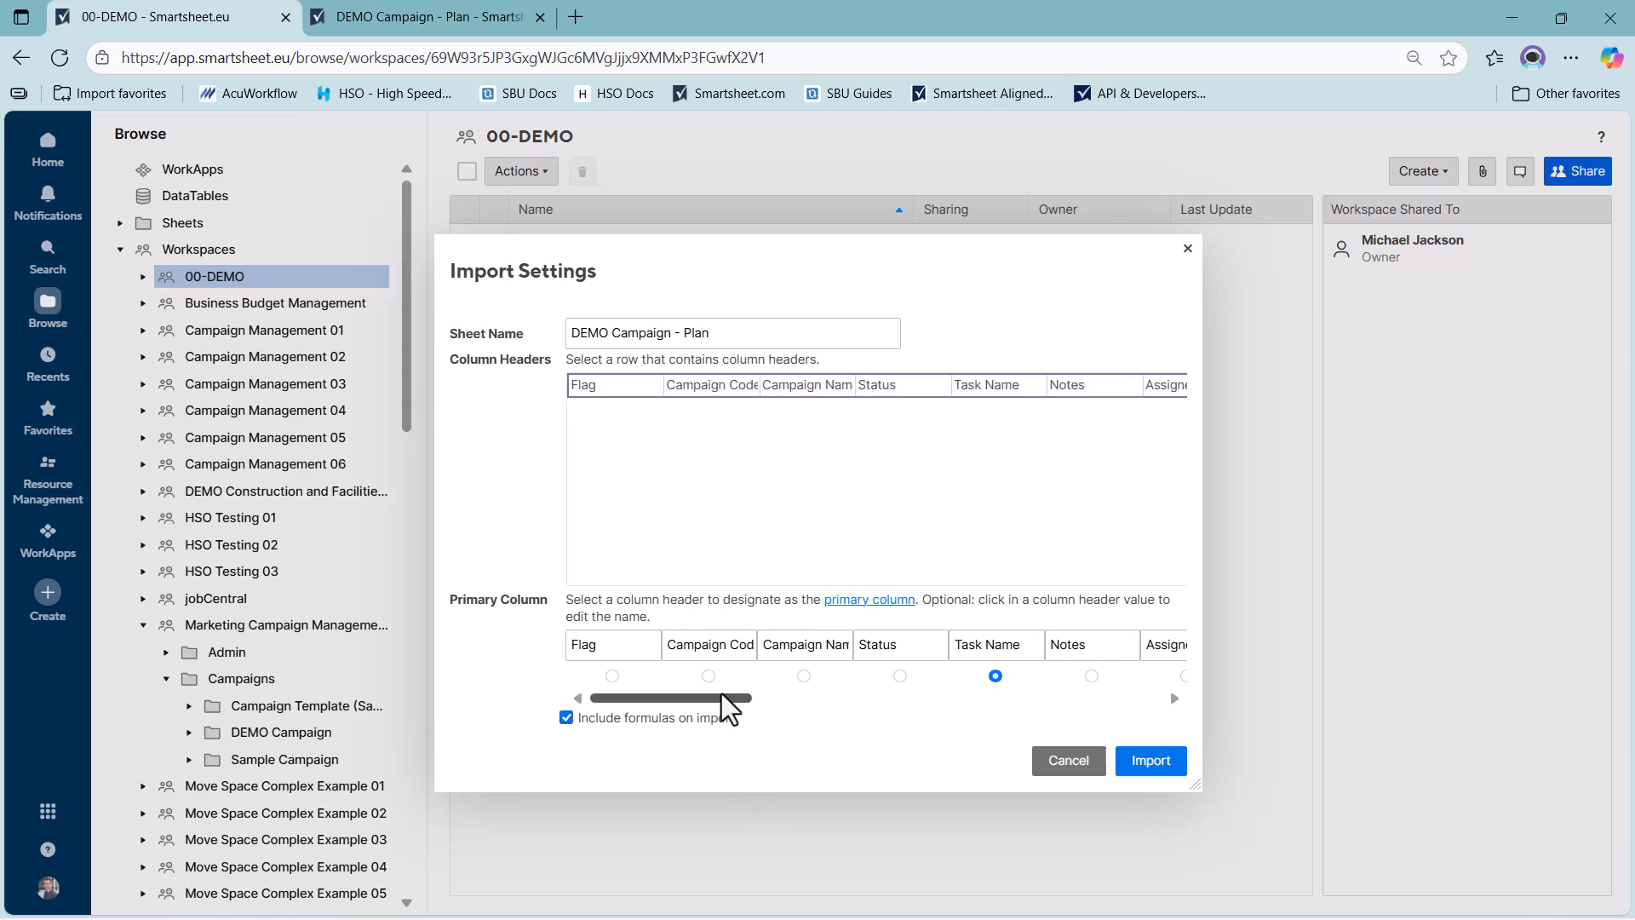
Step: Name the new sheet DEMO Campaign - Plan Import and import it, keeping Task Name as the primary column and formulas included
{"action": "left_click_drag", "start_coordinate": [726, 704], "coordinate": [602, 715]}
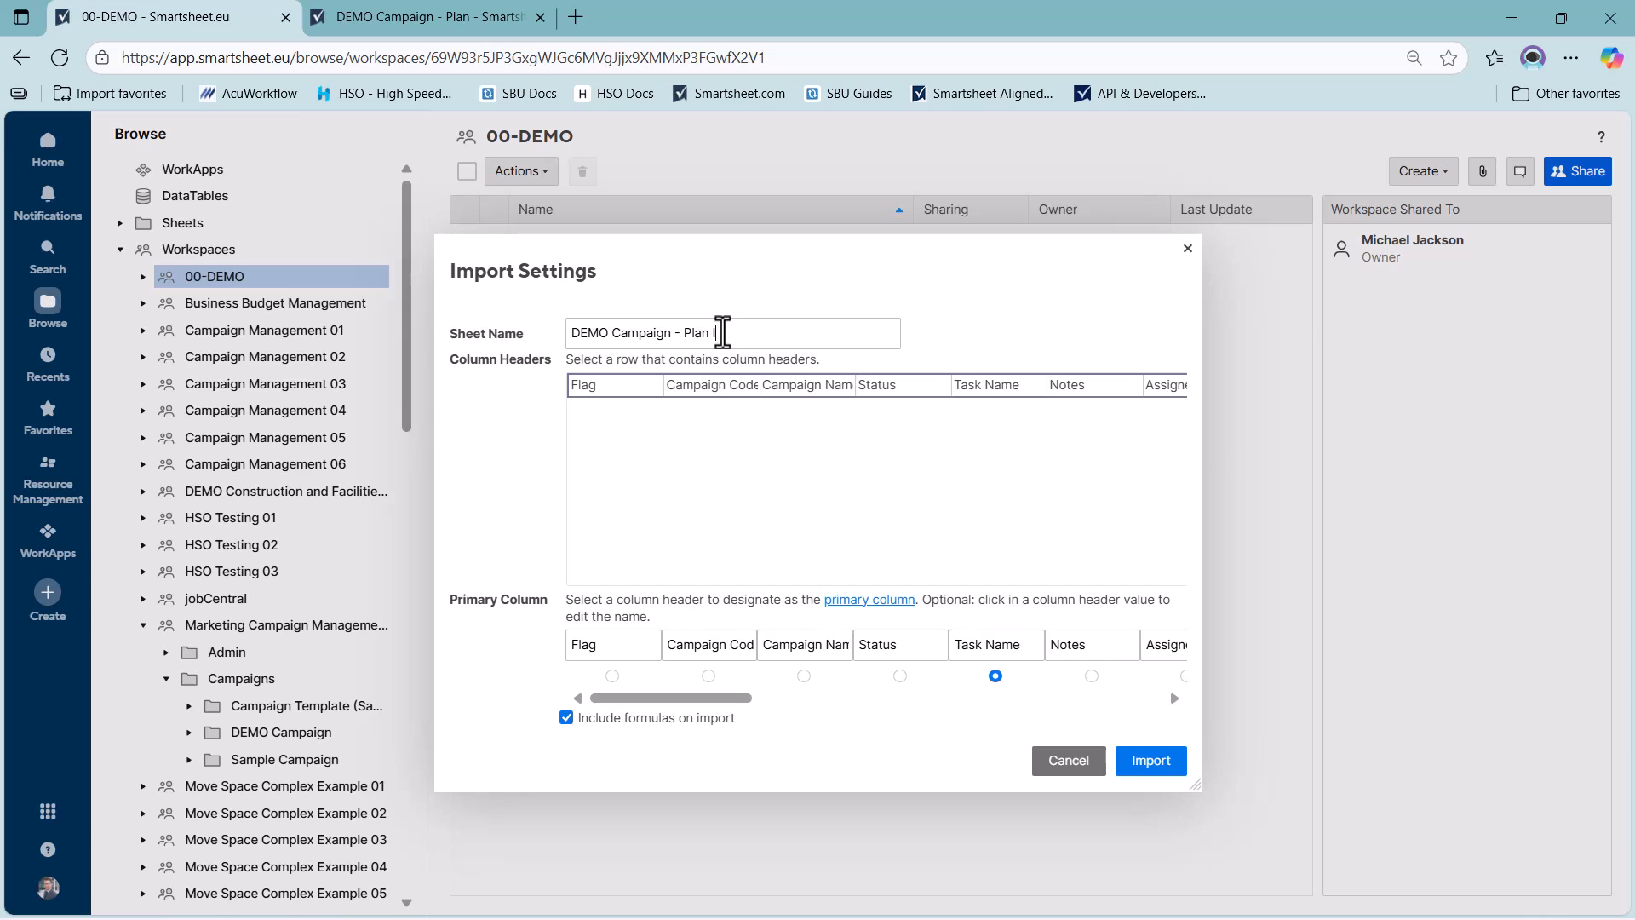
{"action": "left_click", "coordinate": [834, 339]}
{"action": "left_click_drag", "start_coordinate": [702, 698], "coordinate": [647, 703]}
{"action": "left_click", "coordinate": [1153, 768]}
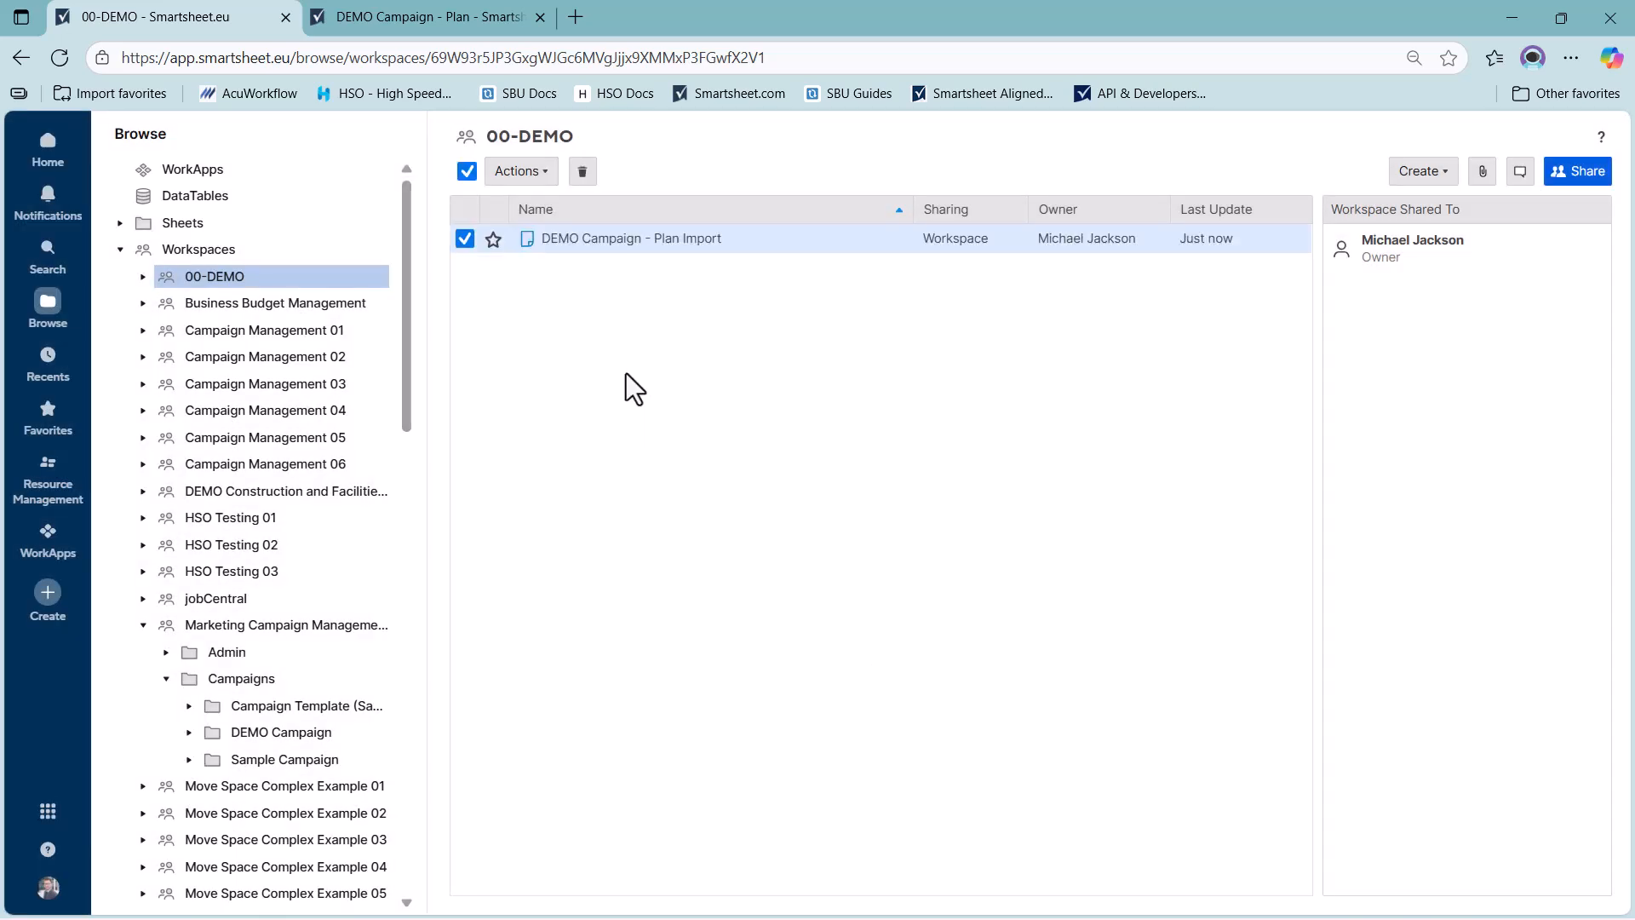
Step: Open the DEMO Campaign - Plan Import sheet in a new tab and look over its Flag column and rows
{"action": "right_click", "coordinate": [620, 255]}
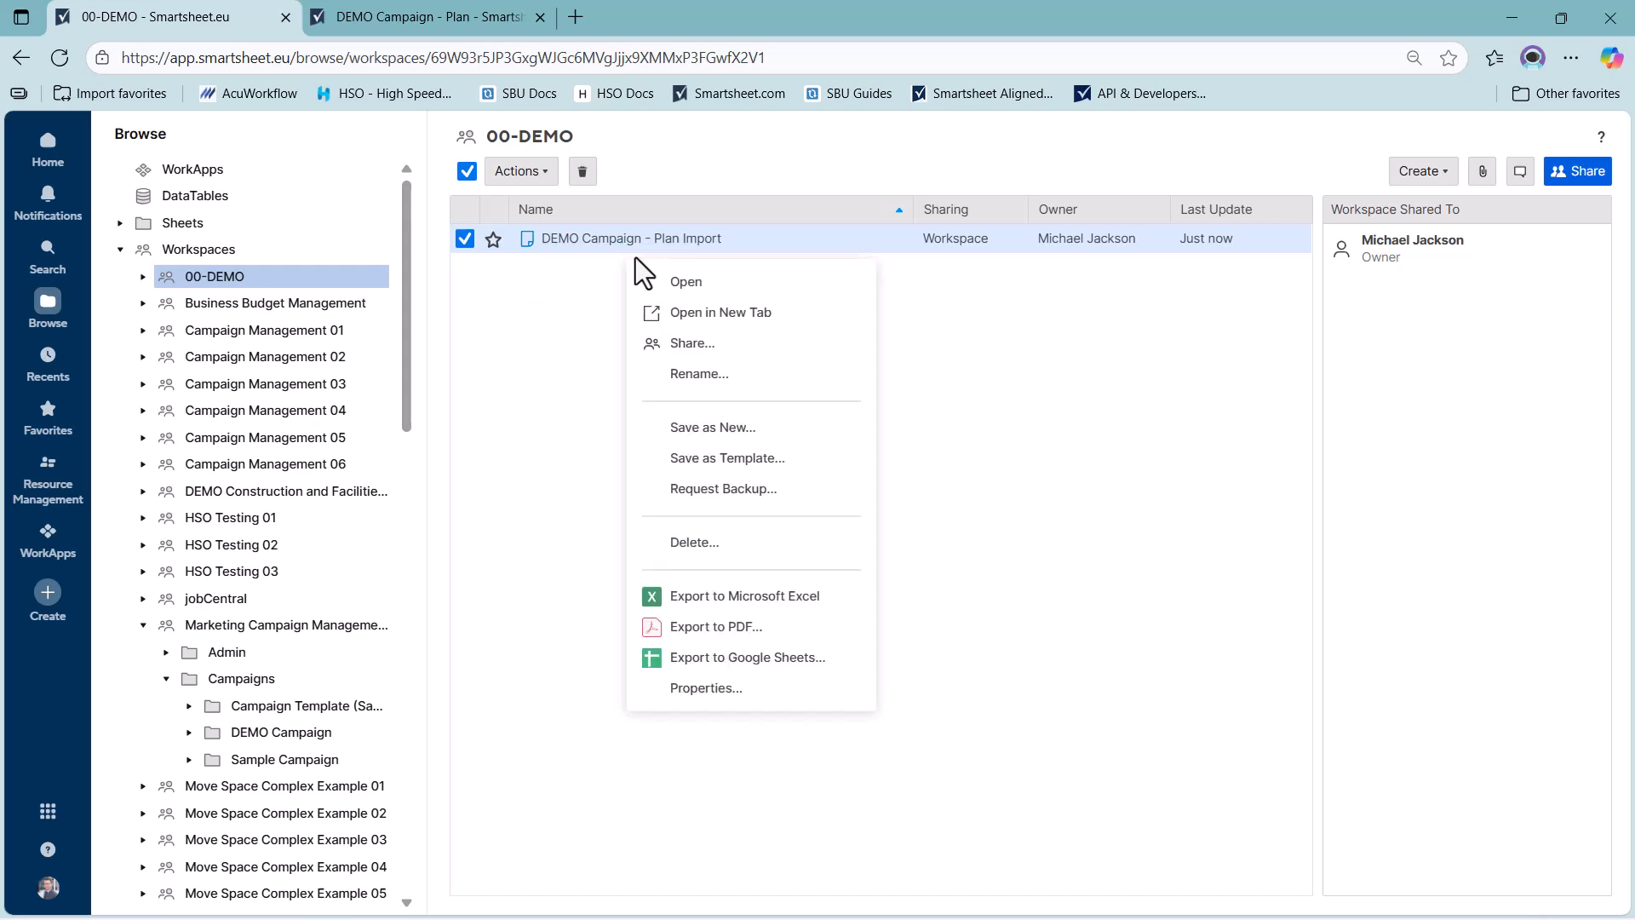
{"action": "left_click", "coordinate": [704, 310]}
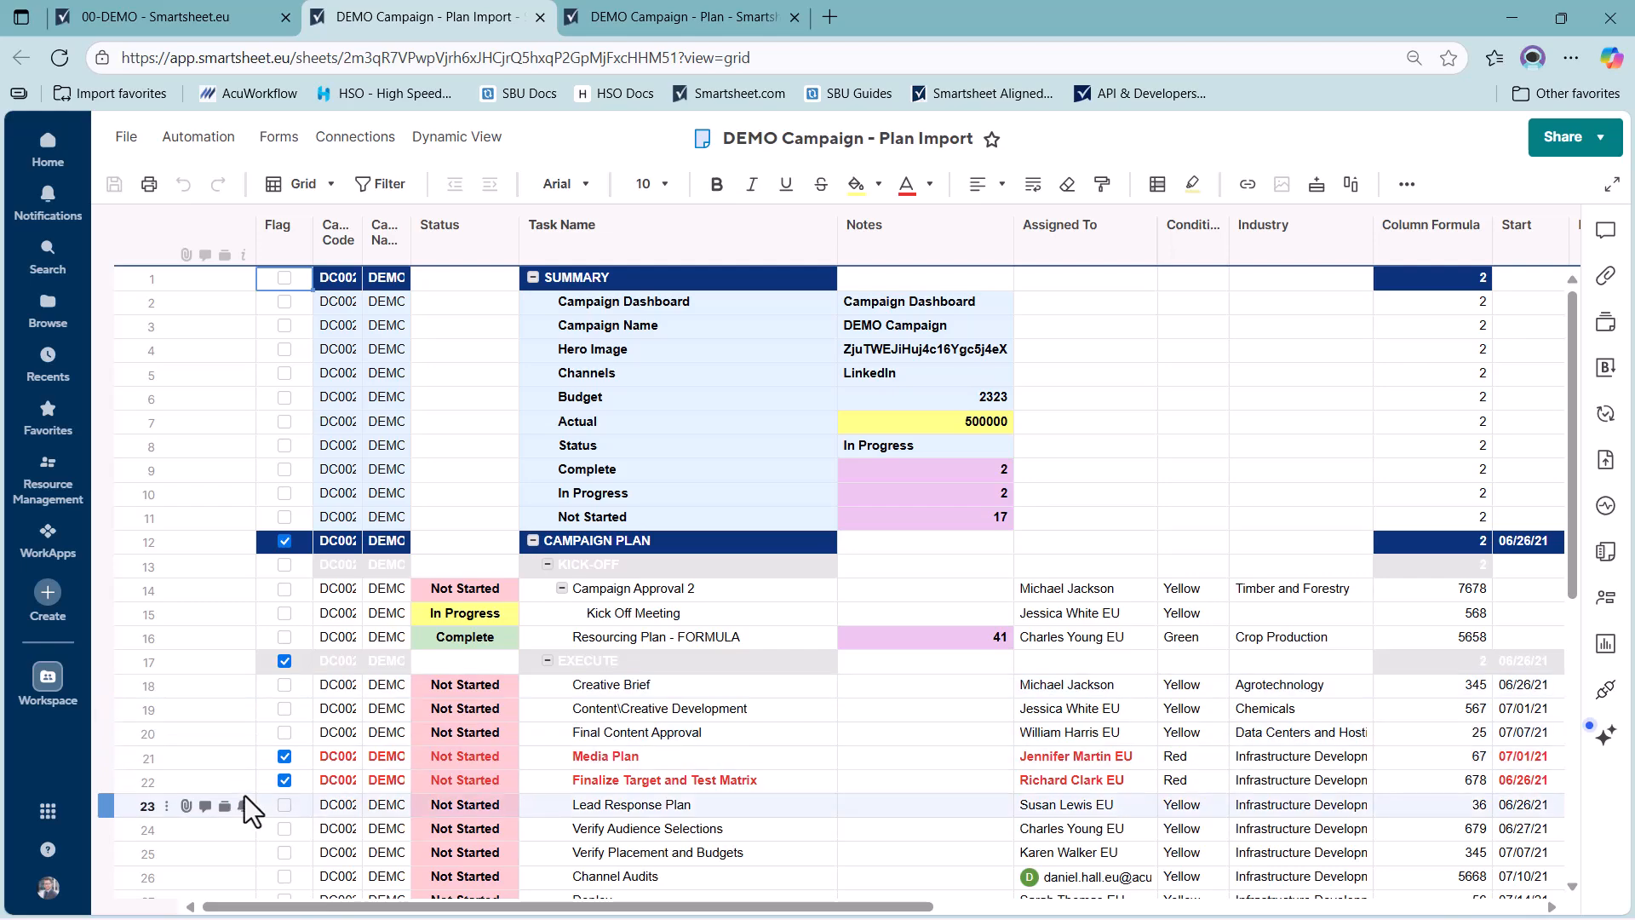
{"action": "scroll", "coordinate": [243, 795], "scroll_direction": "down", "scroll_amount": 2}
{"action": "scroll", "coordinate": [236, 778], "scroll_direction": "up", "scroll_amount": 2}
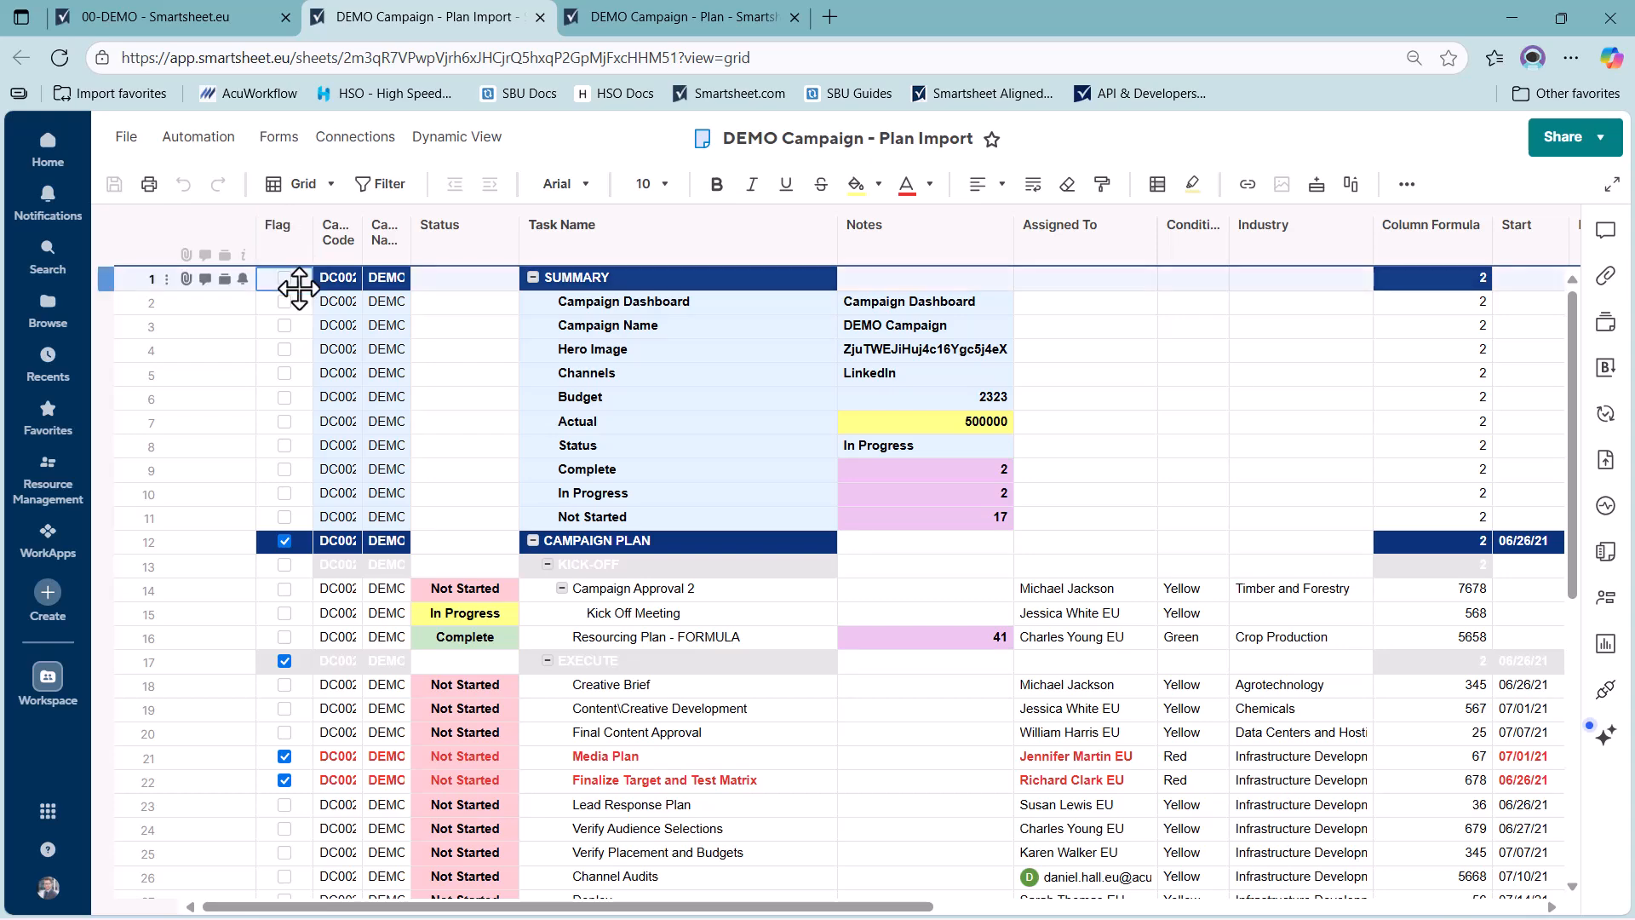
{"action": "scroll", "coordinate": [309, 609], "scroll_direction": "down", "scroll_amount": 5}
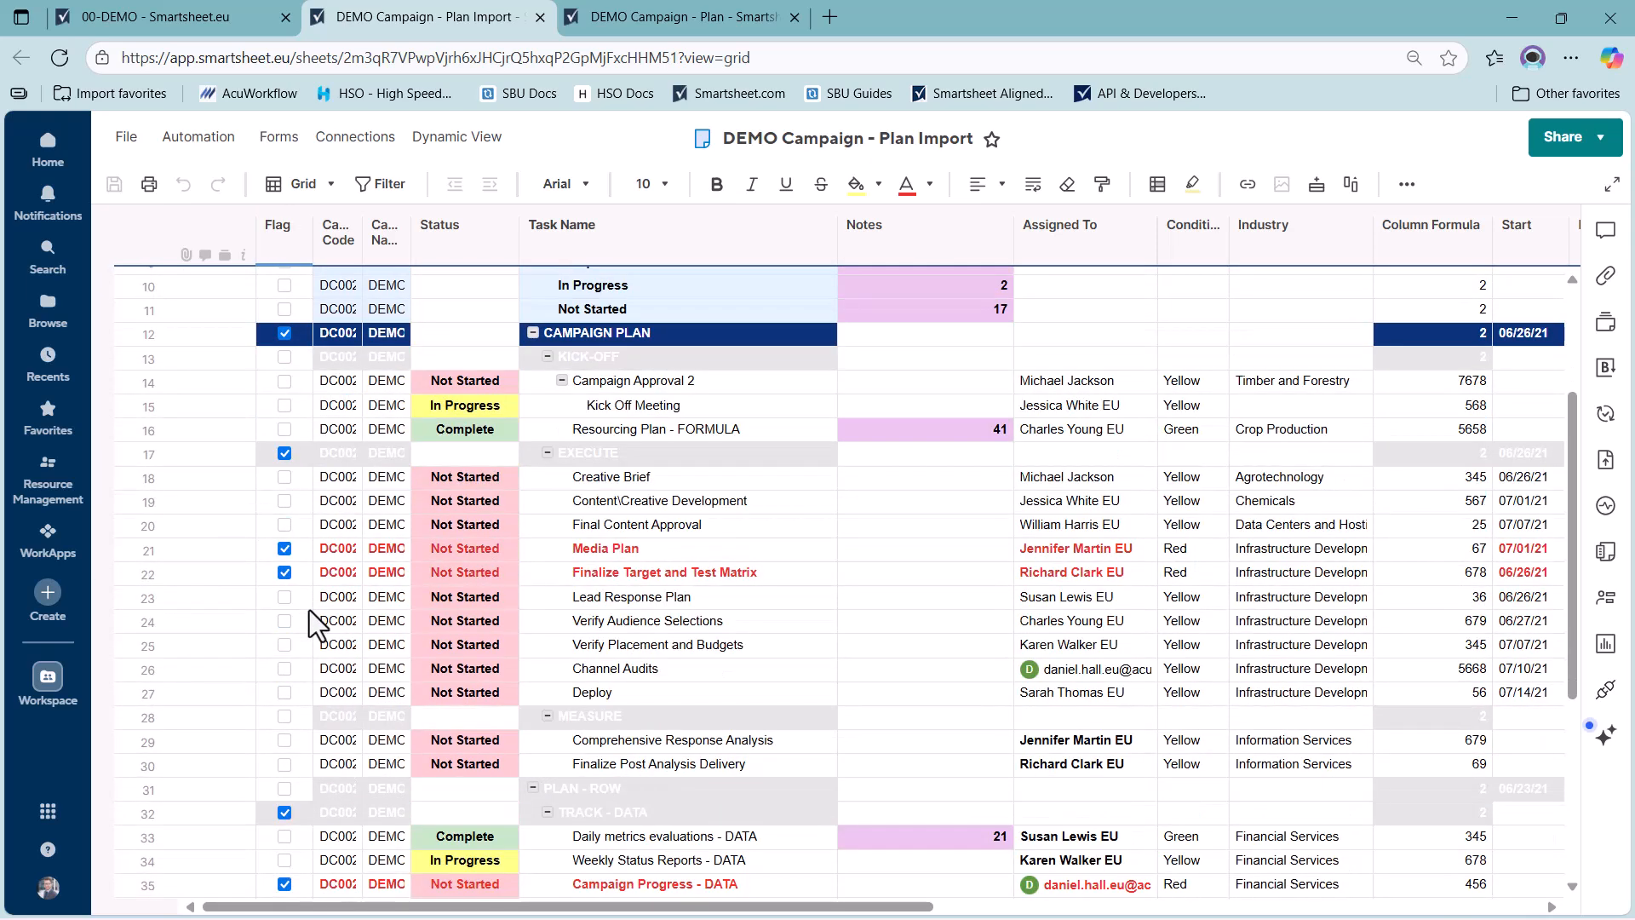
{"action": "scroll", "coordinate": [309, 609], "scroll_direction": "up", "scroll_amount": 5}
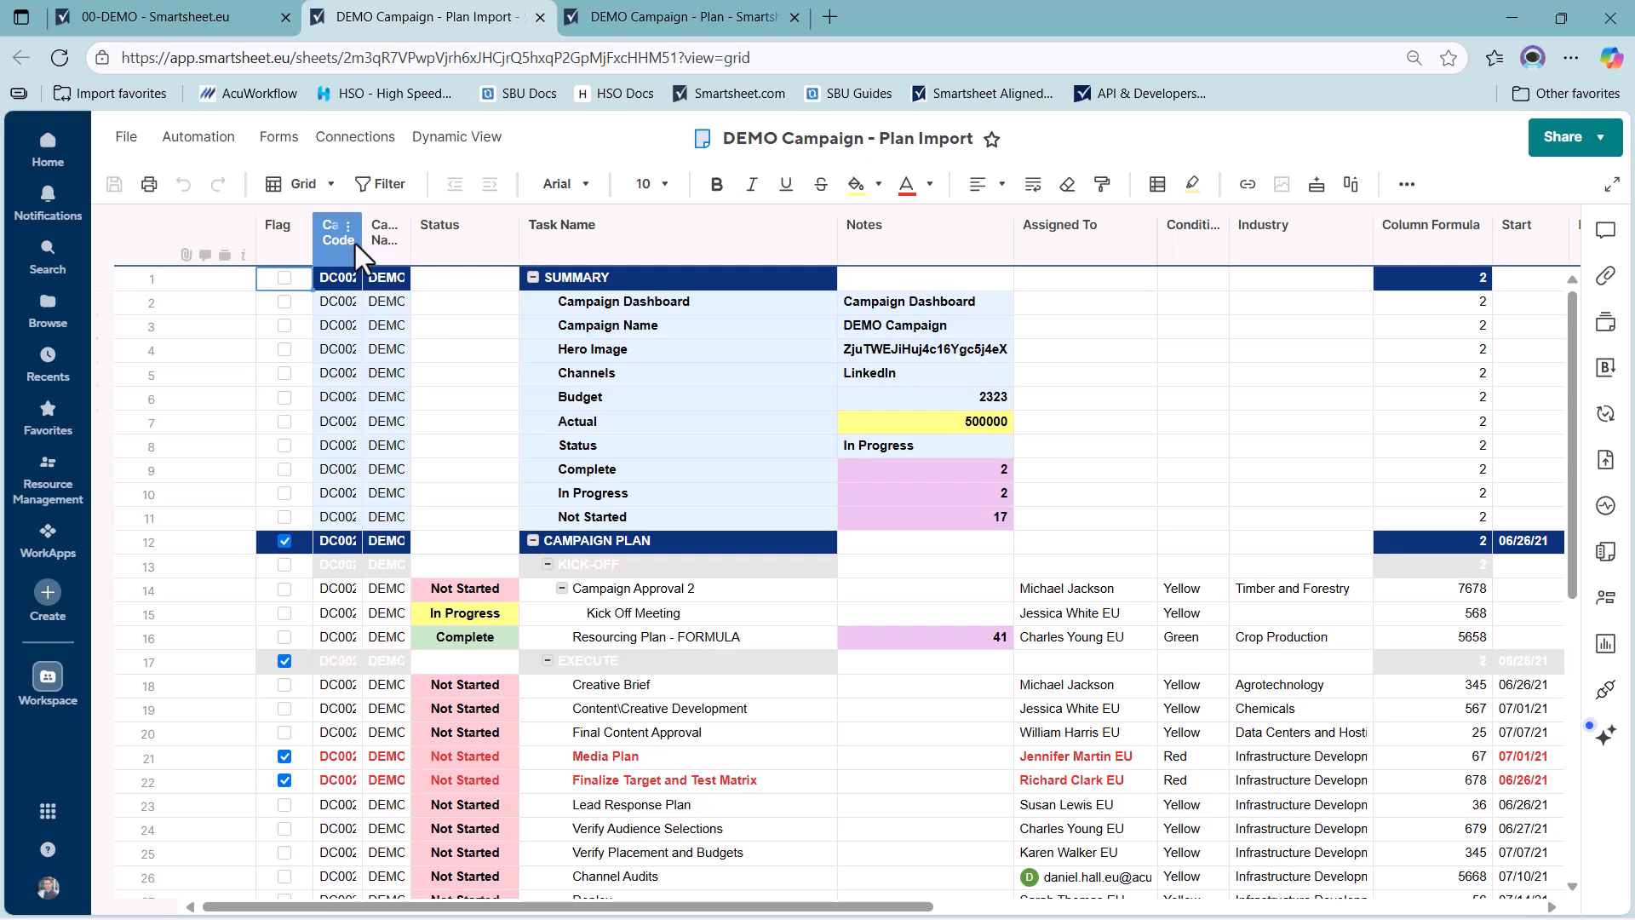
Step: Widen the Campaign Code and Campaign Name columns in the imported sheet
{"action": "left_click_drag", "start_coordinate": [365, 242], "coordinate": [495, 247]}
{"action": "left_click", "coordinate": [421, 234]}
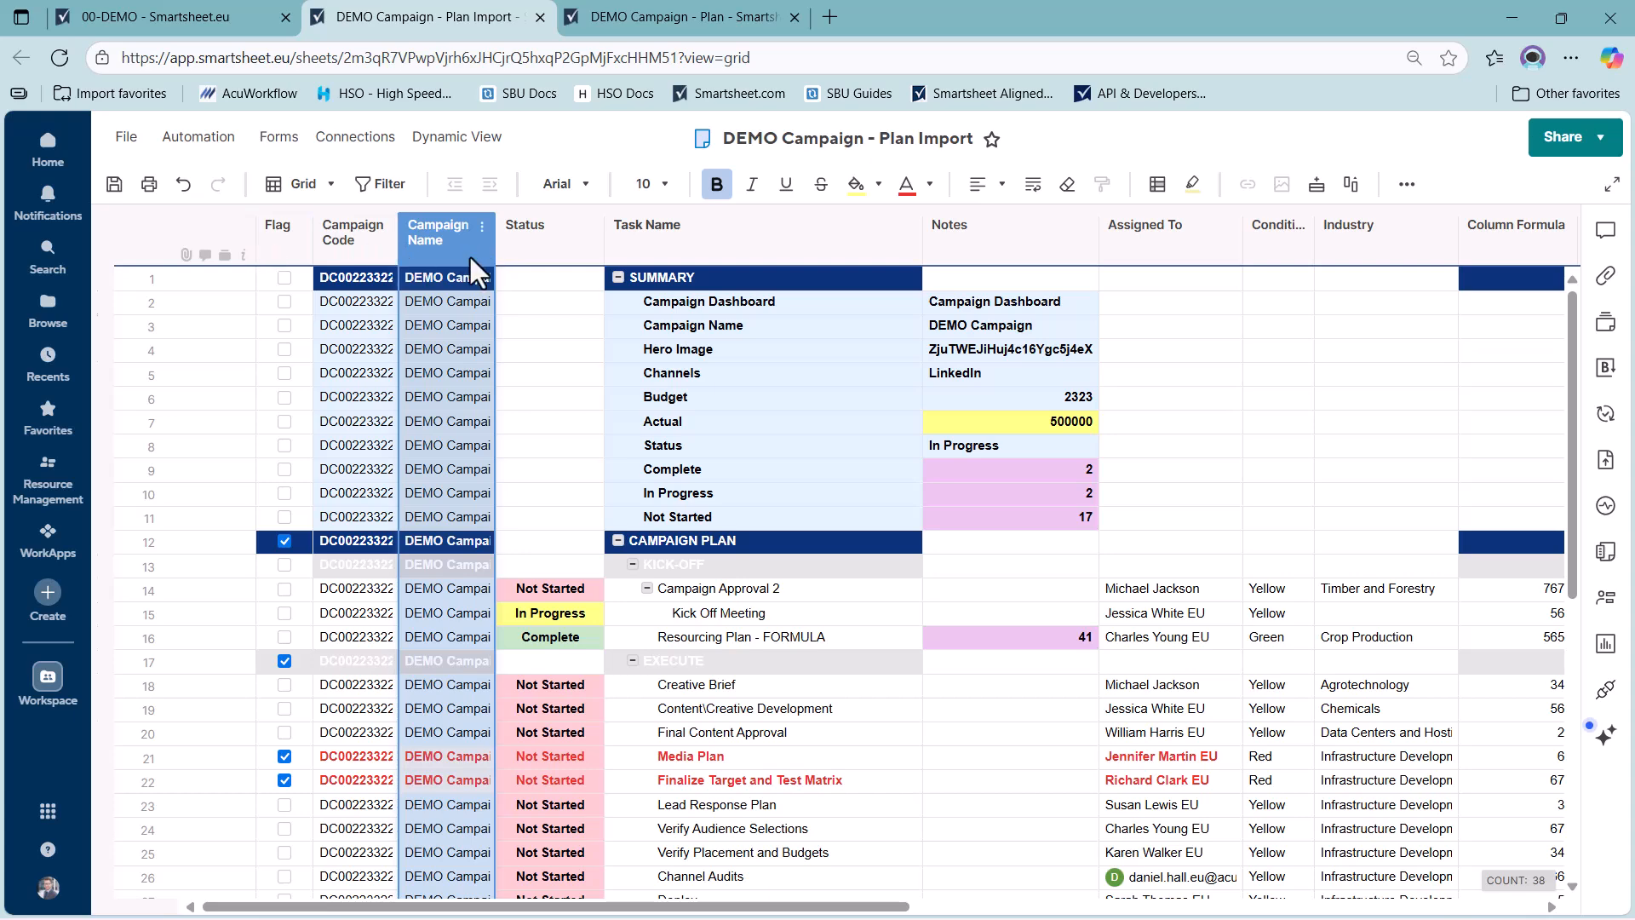
{"action": "left_click", "coordinate": [391, 247], "text": "shift"}
{"action": "left_click_drag", "start_coordinate": [399, 252], "coordinate": [437, 254]}
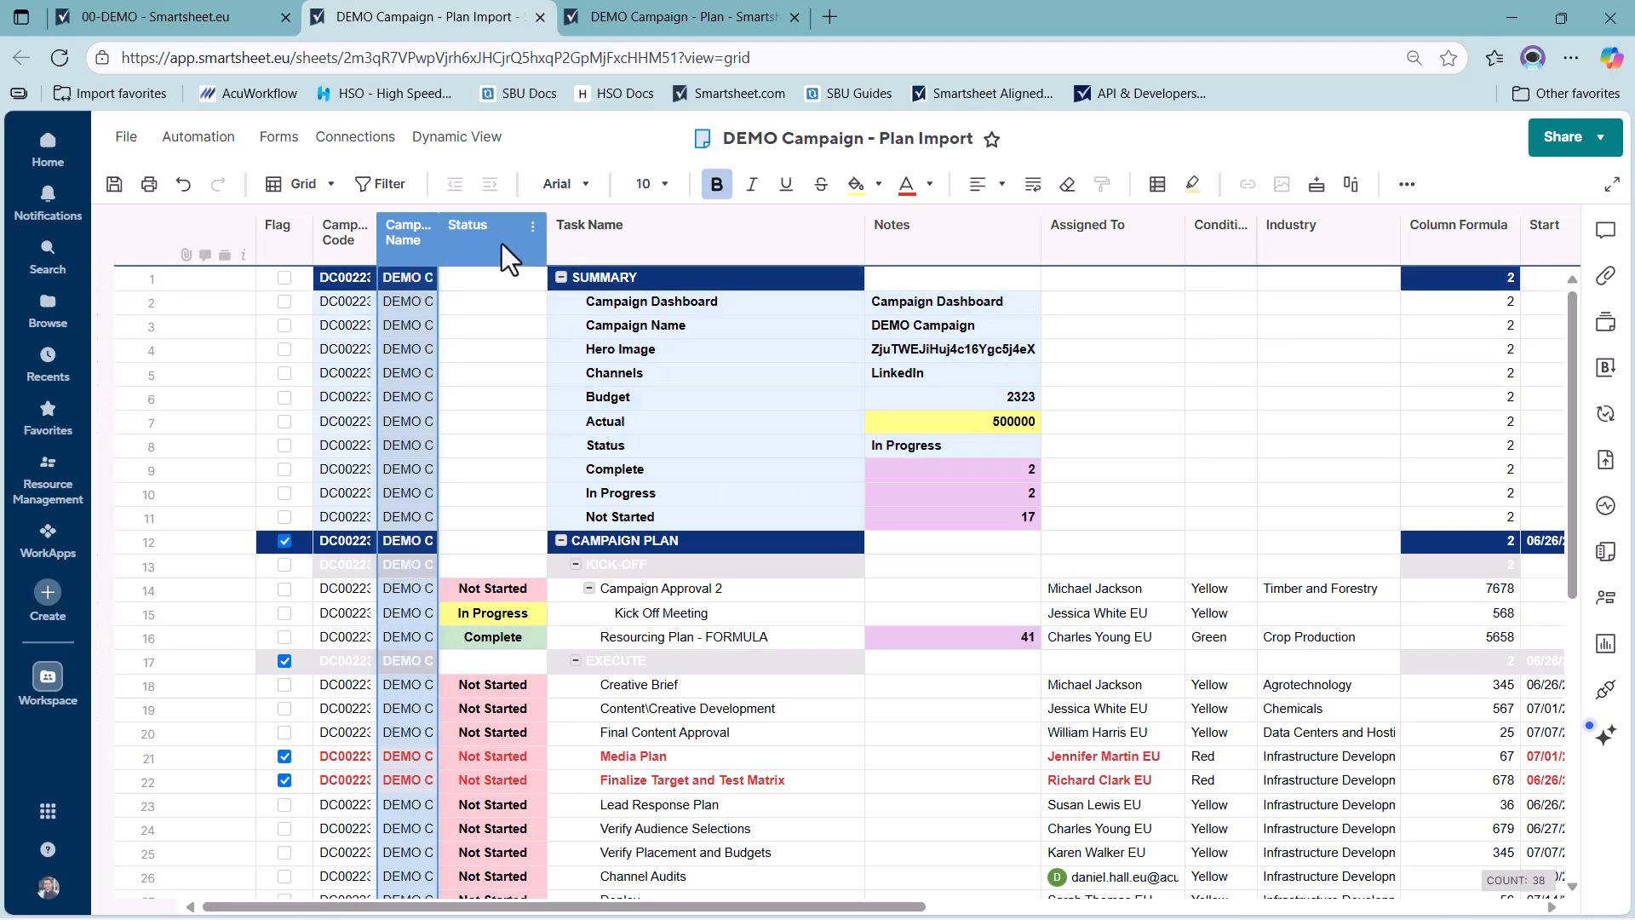
Step: Compare the Status dropdown options in the imported sheet with those in the original DEMO Campaign - Plan sheet
{"action": "left_click", "coordinate": [497, 474]}
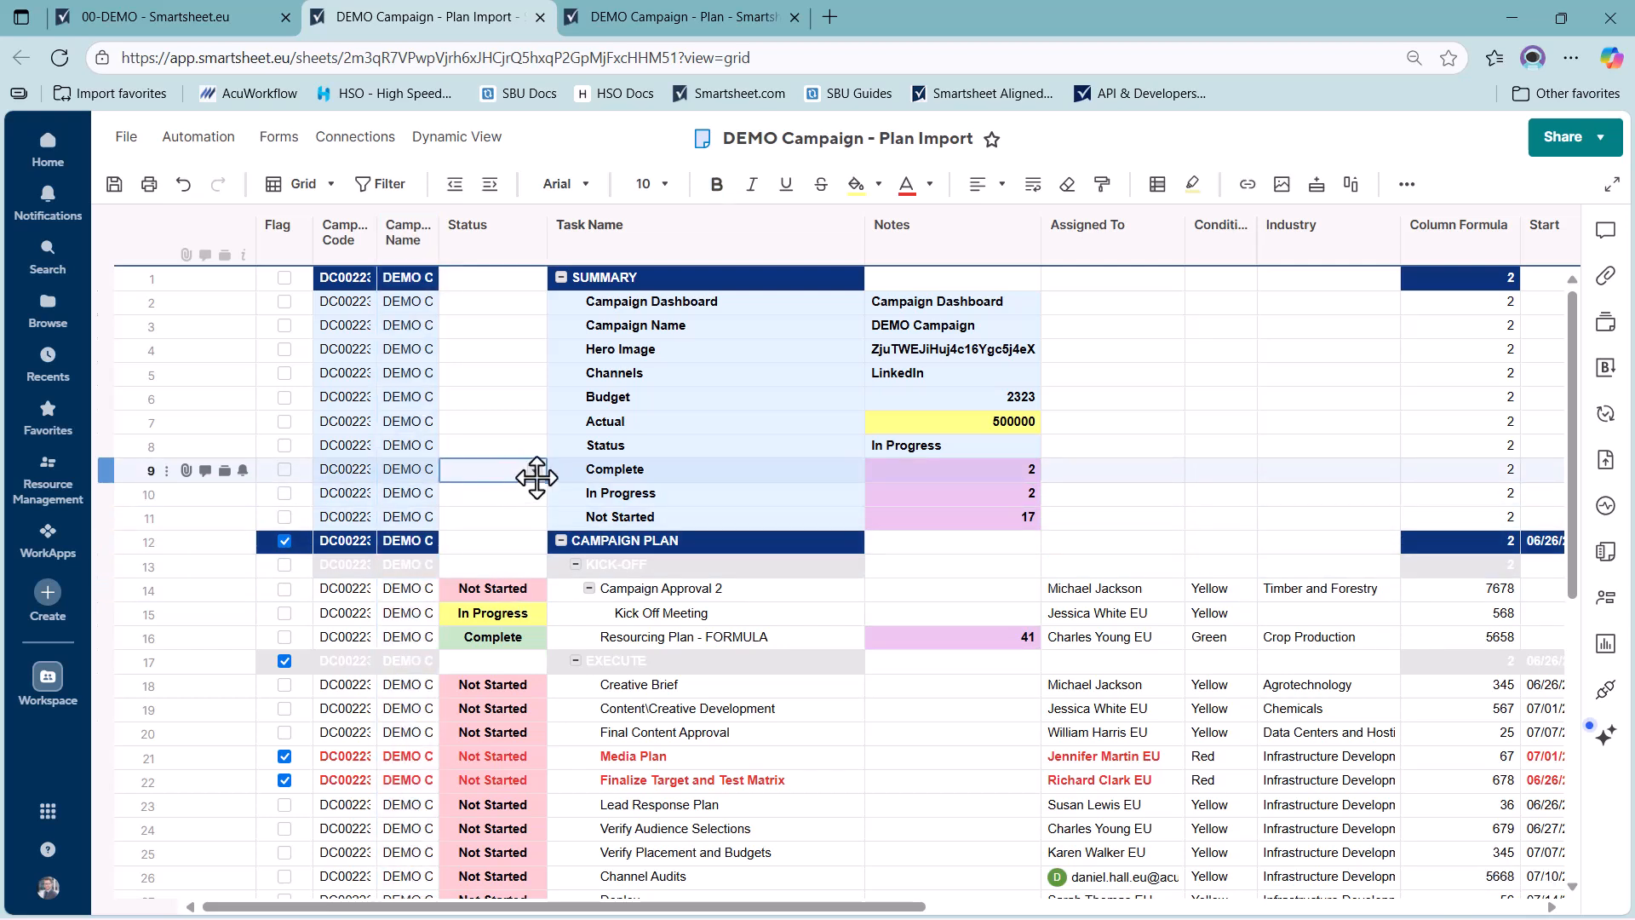
{"action": "left_click", "coordinate": [535, 472]}
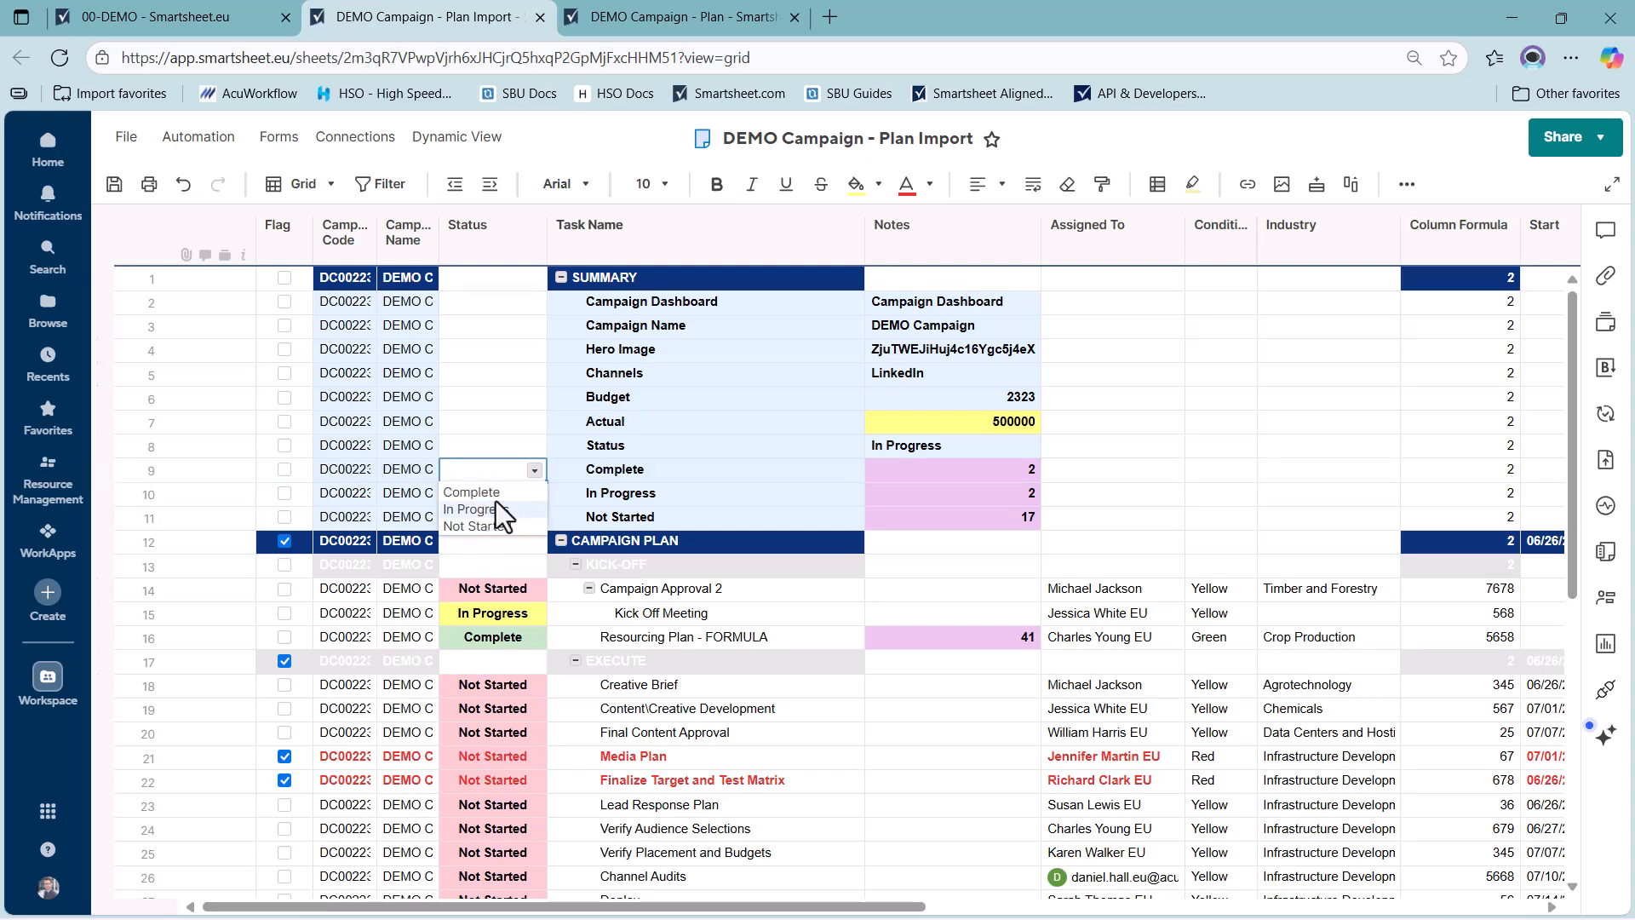
{"action": "left_click", "coordinate": [708, 24]}
{"action": "scroll", "coordinate": [586, 546], "scroll_direction": "down", "scroll_amount": 1}
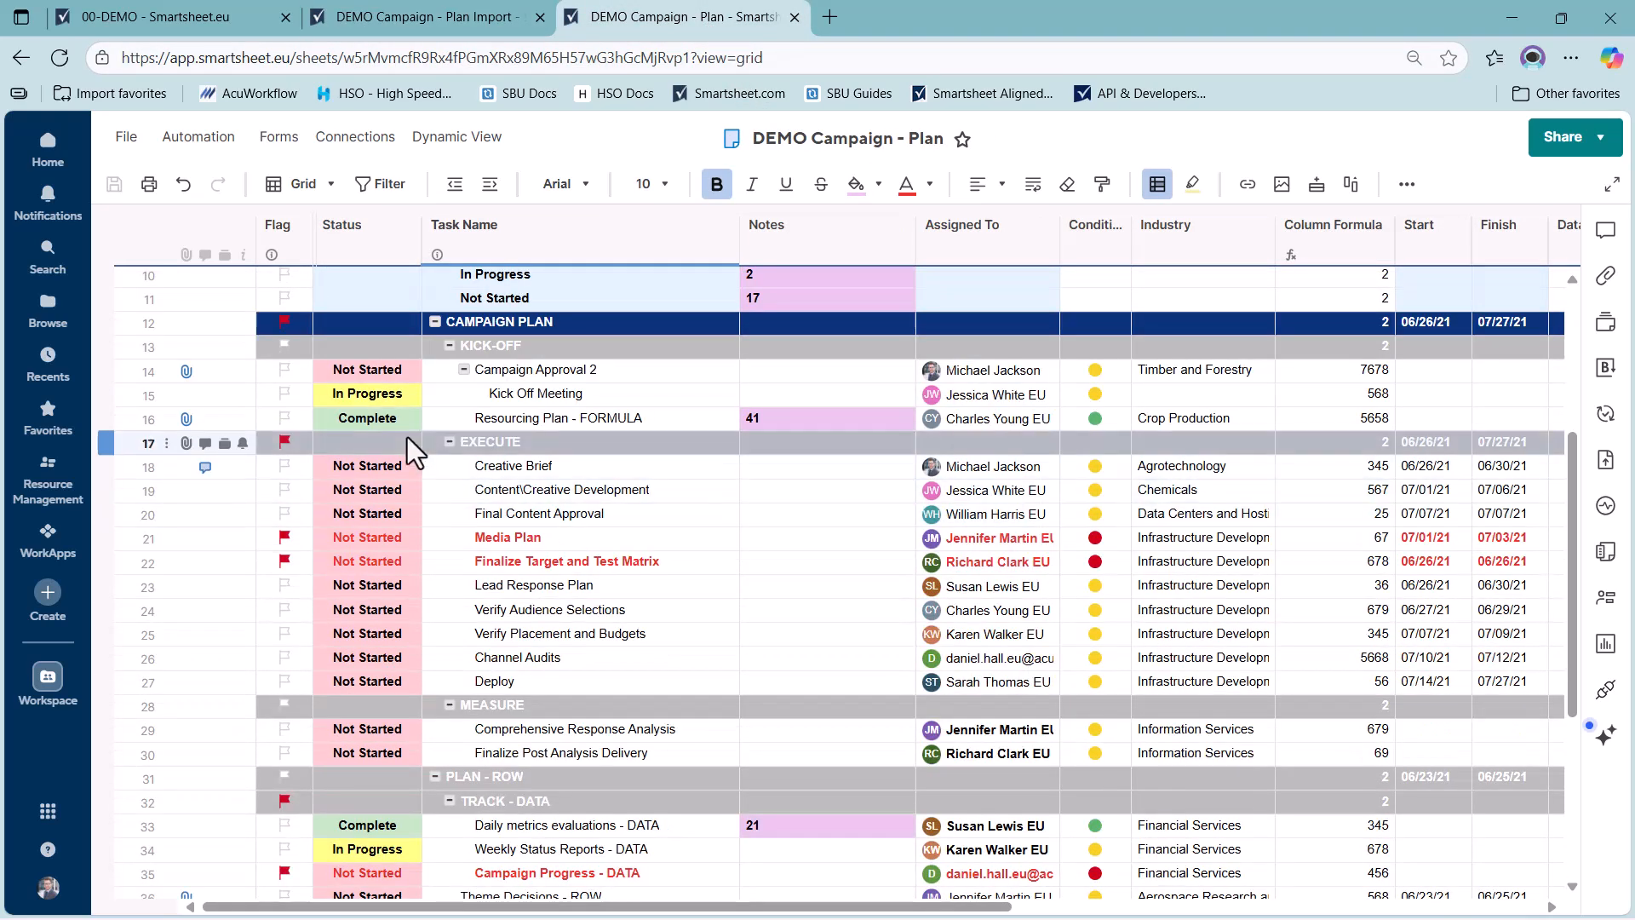
{"action": "left_click", "coordinate": [397, 395]}
{"action": "left_click", "coordinate": [407, 397]}
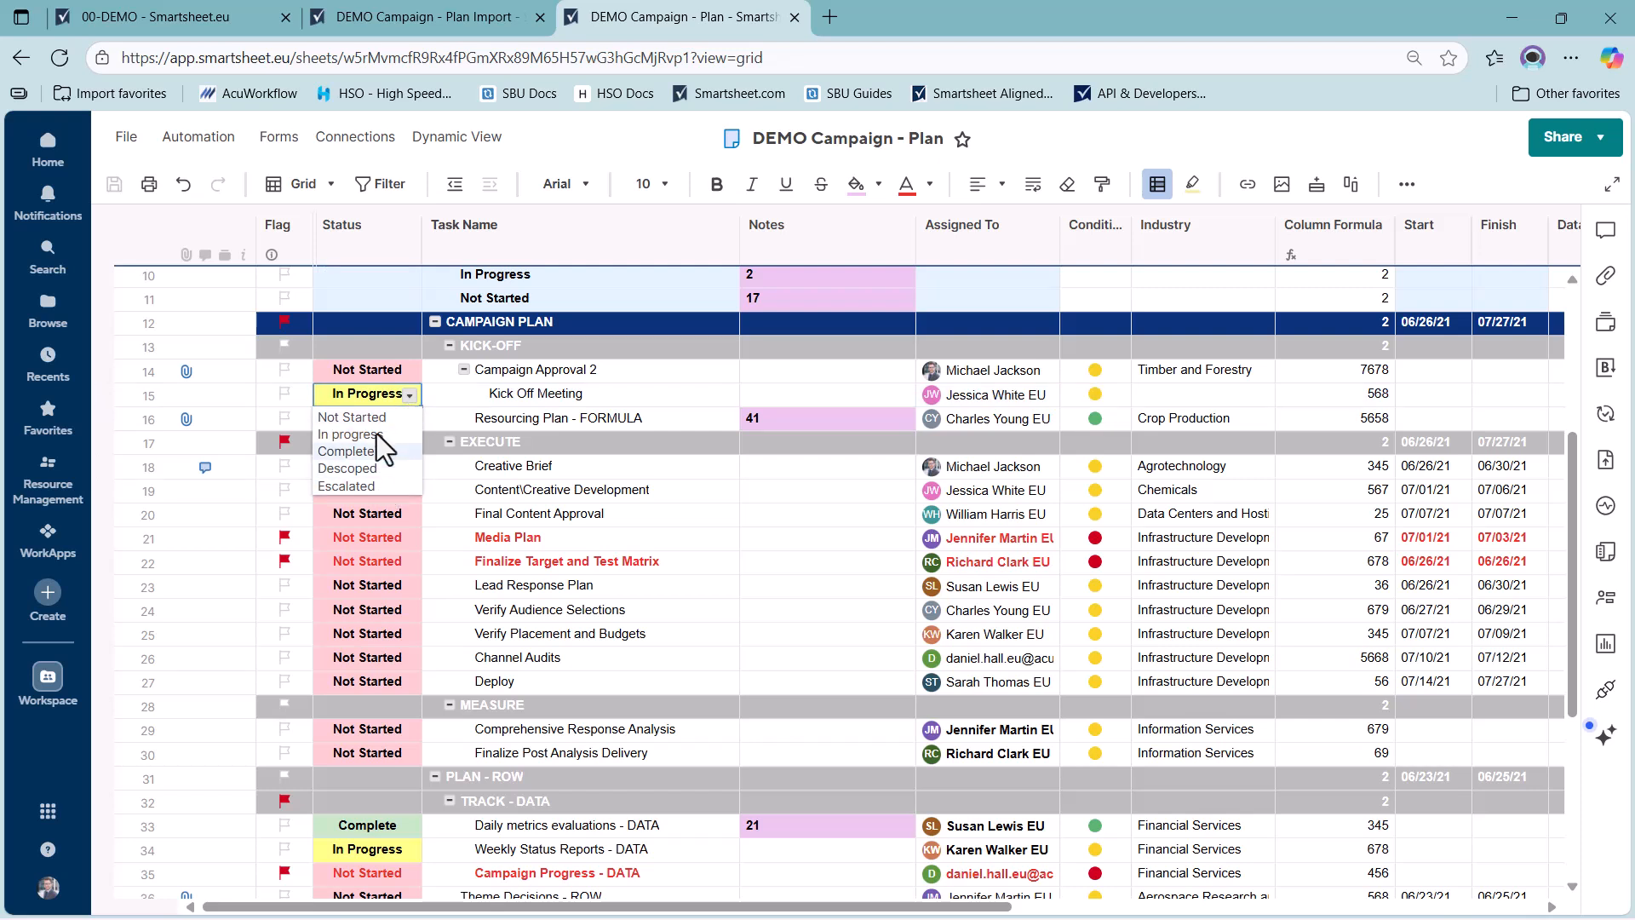
{"action": "left_click", "coordinate": [446, 393]}
{"action": "left_click", "coordinate": [473, 26]}
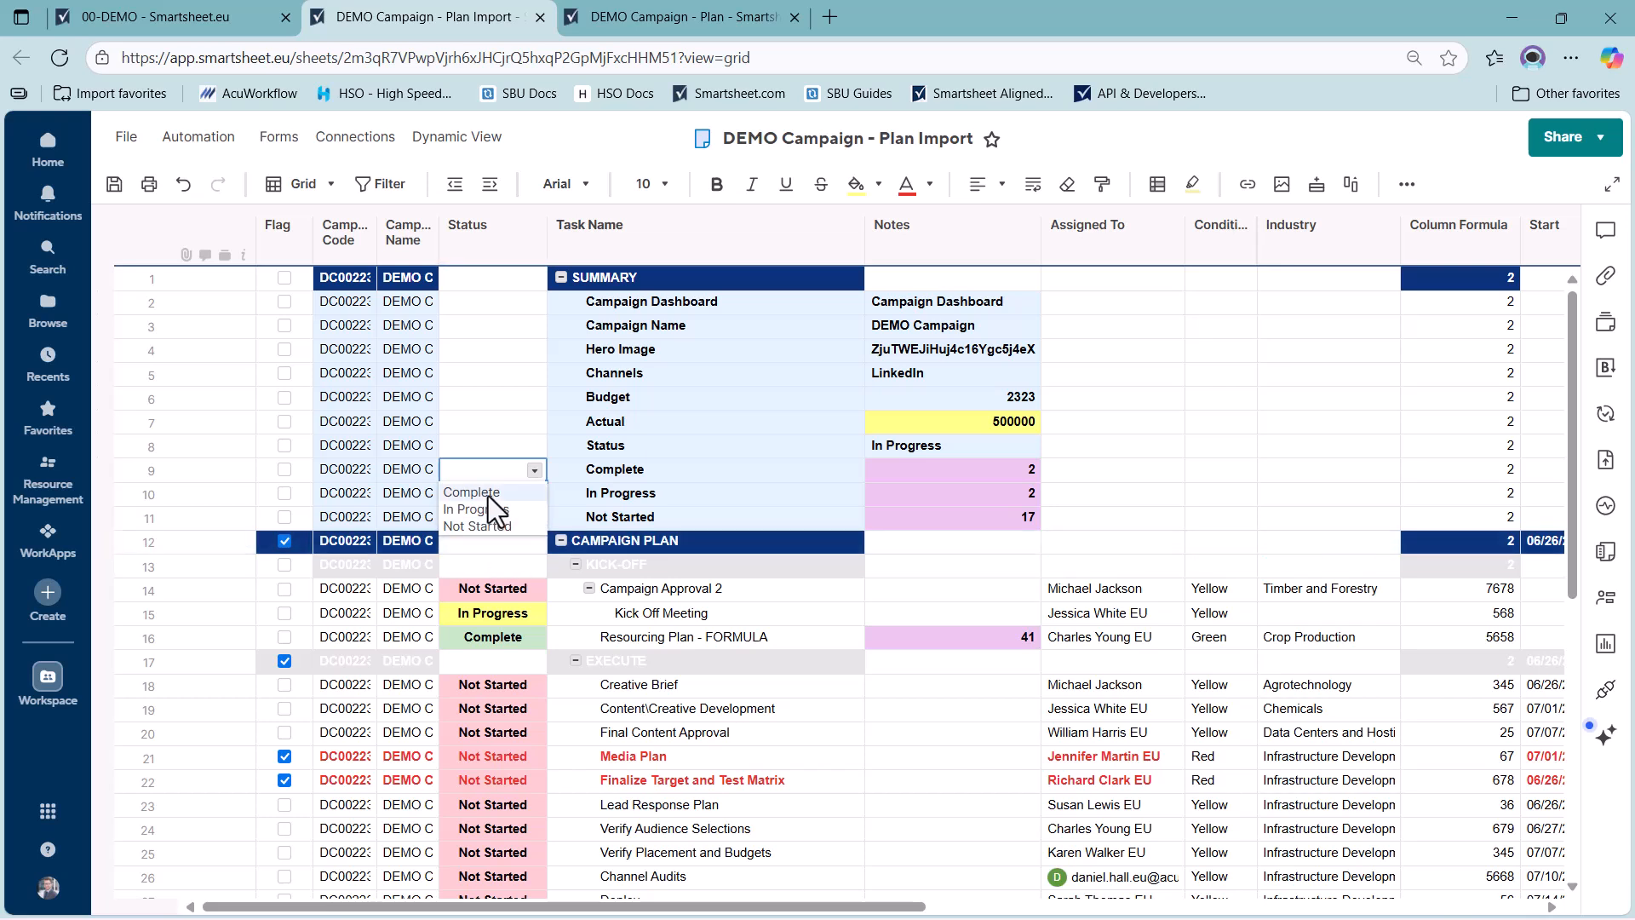
{"action": "left_click", "coordinate": [489, 438]}
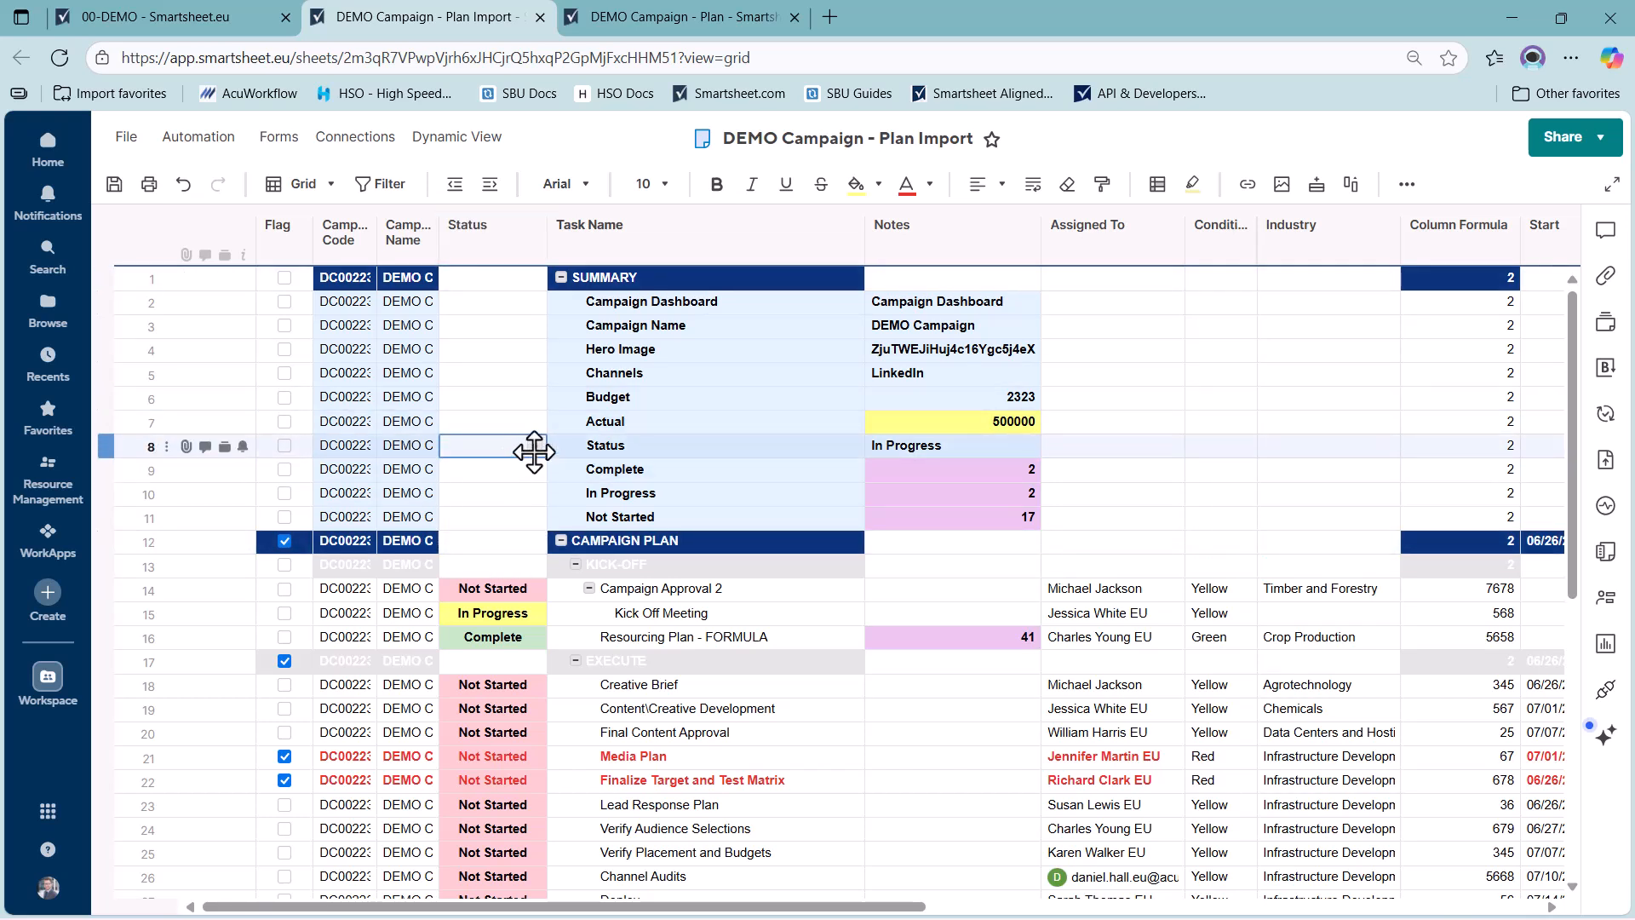
Step: Check the Flag column's type and style in its column properties, and close them without changes
{"action": "left_click", "coordinate": [300, 226]}
{"action": "left_click", "coordinate": [432, 697]}
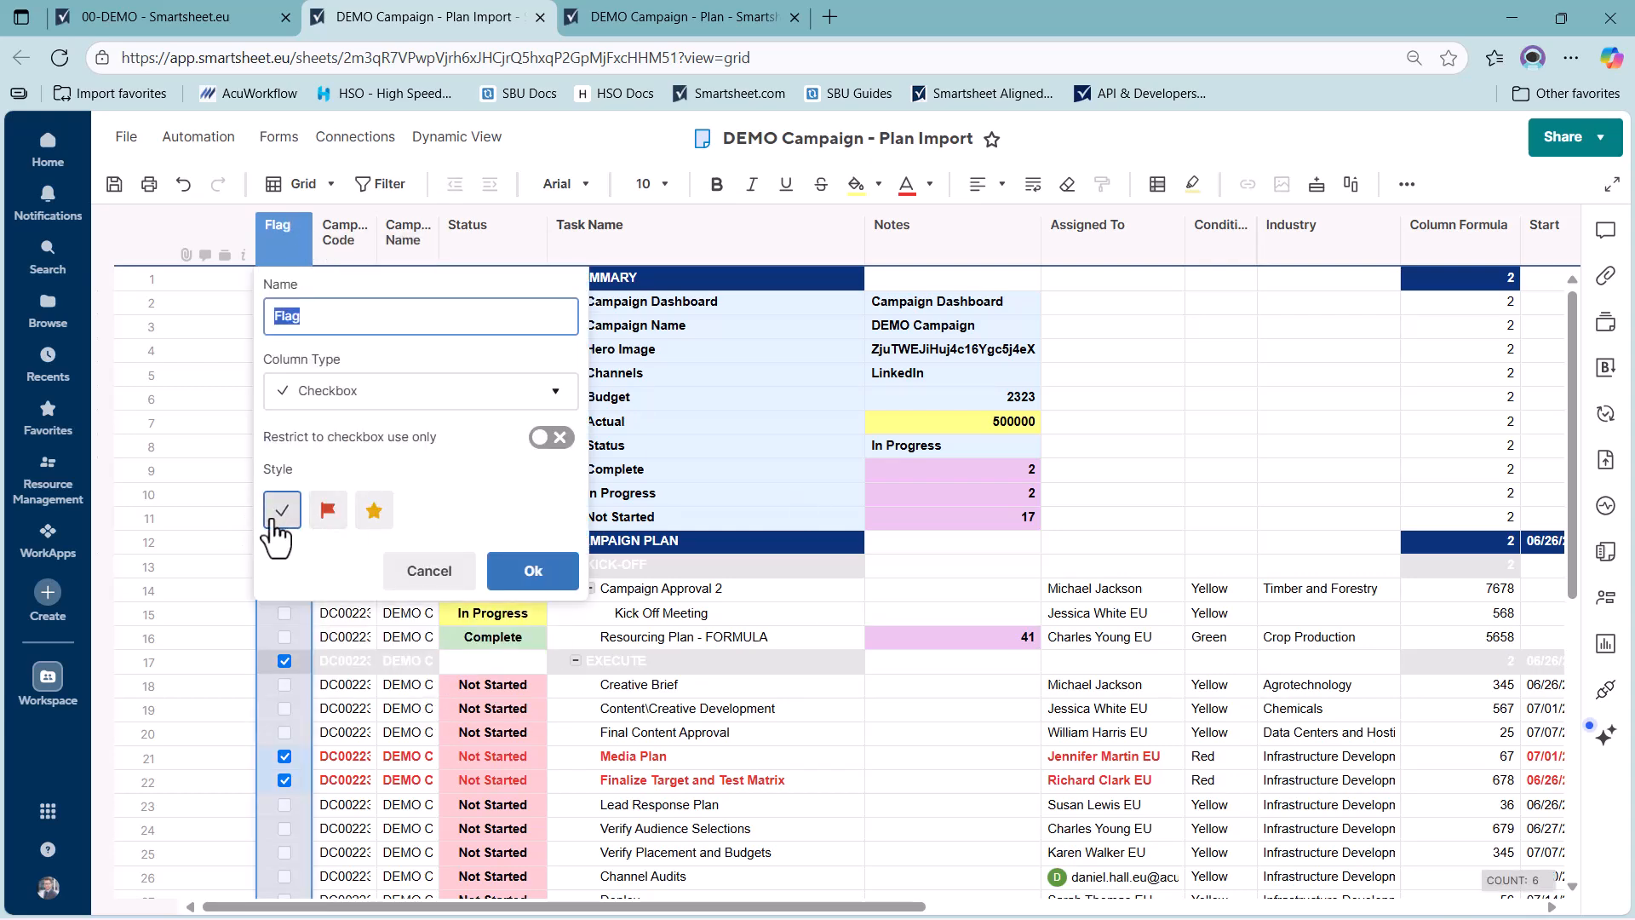
{"action": "left_click", "coordinate": [436, 571]}
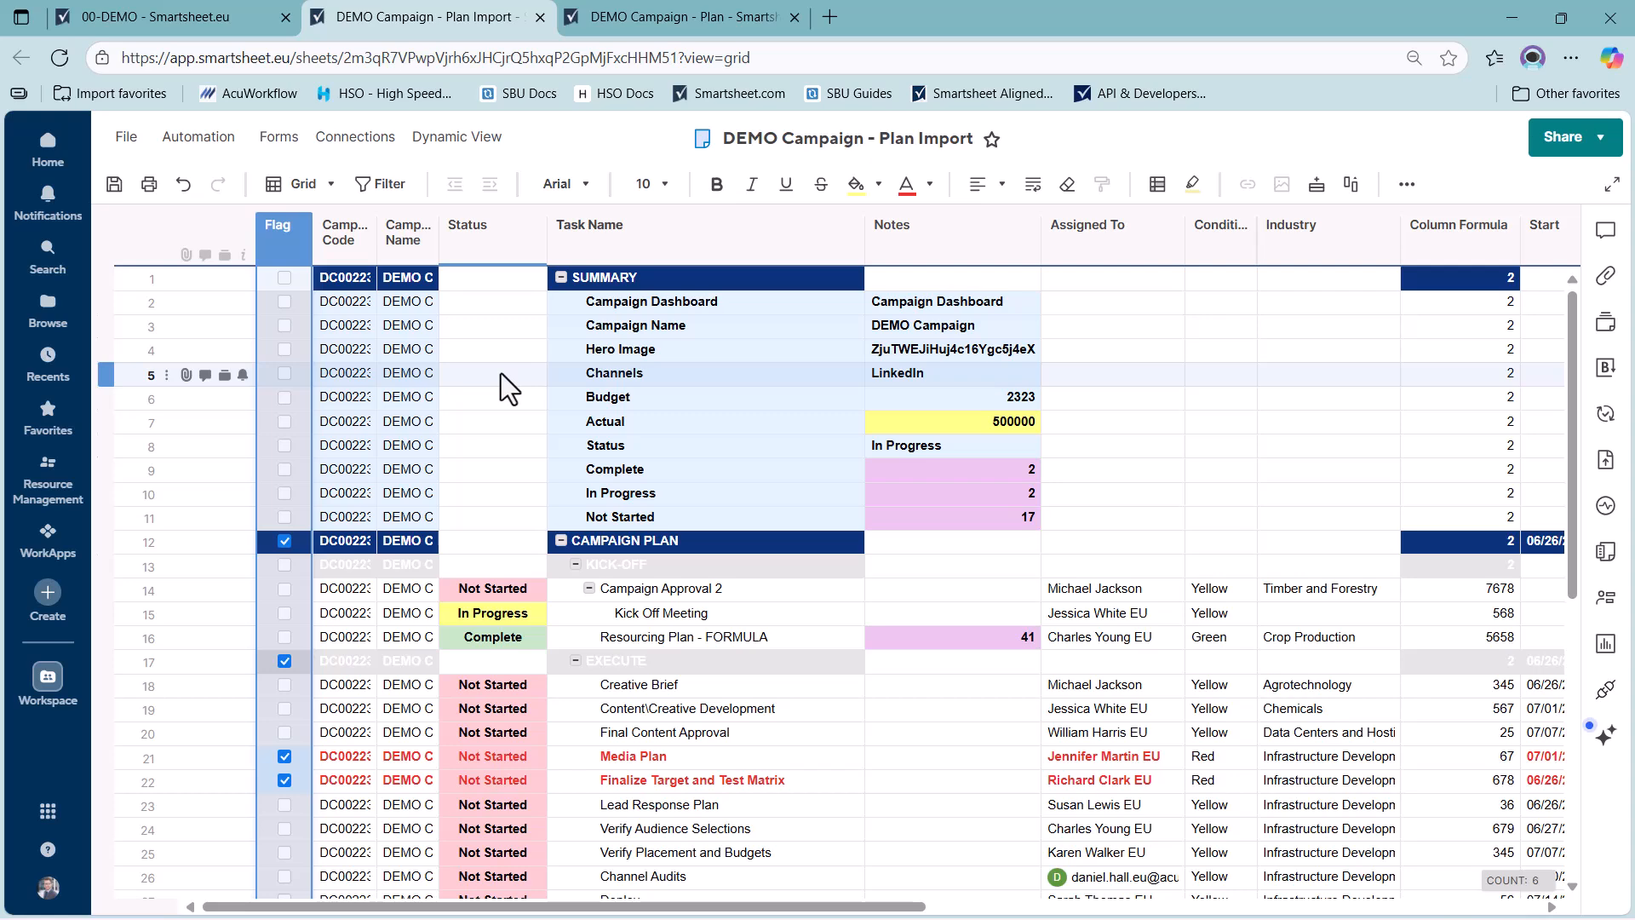
Step: Check the imported row hierarchy by collapsing and re-expanding the Campaign Approval 2, KICK-OFF, CAMPAIGN PLAN and EXECUTE parent rows
{"action": "left_click", "coordinate": [784, 304]}
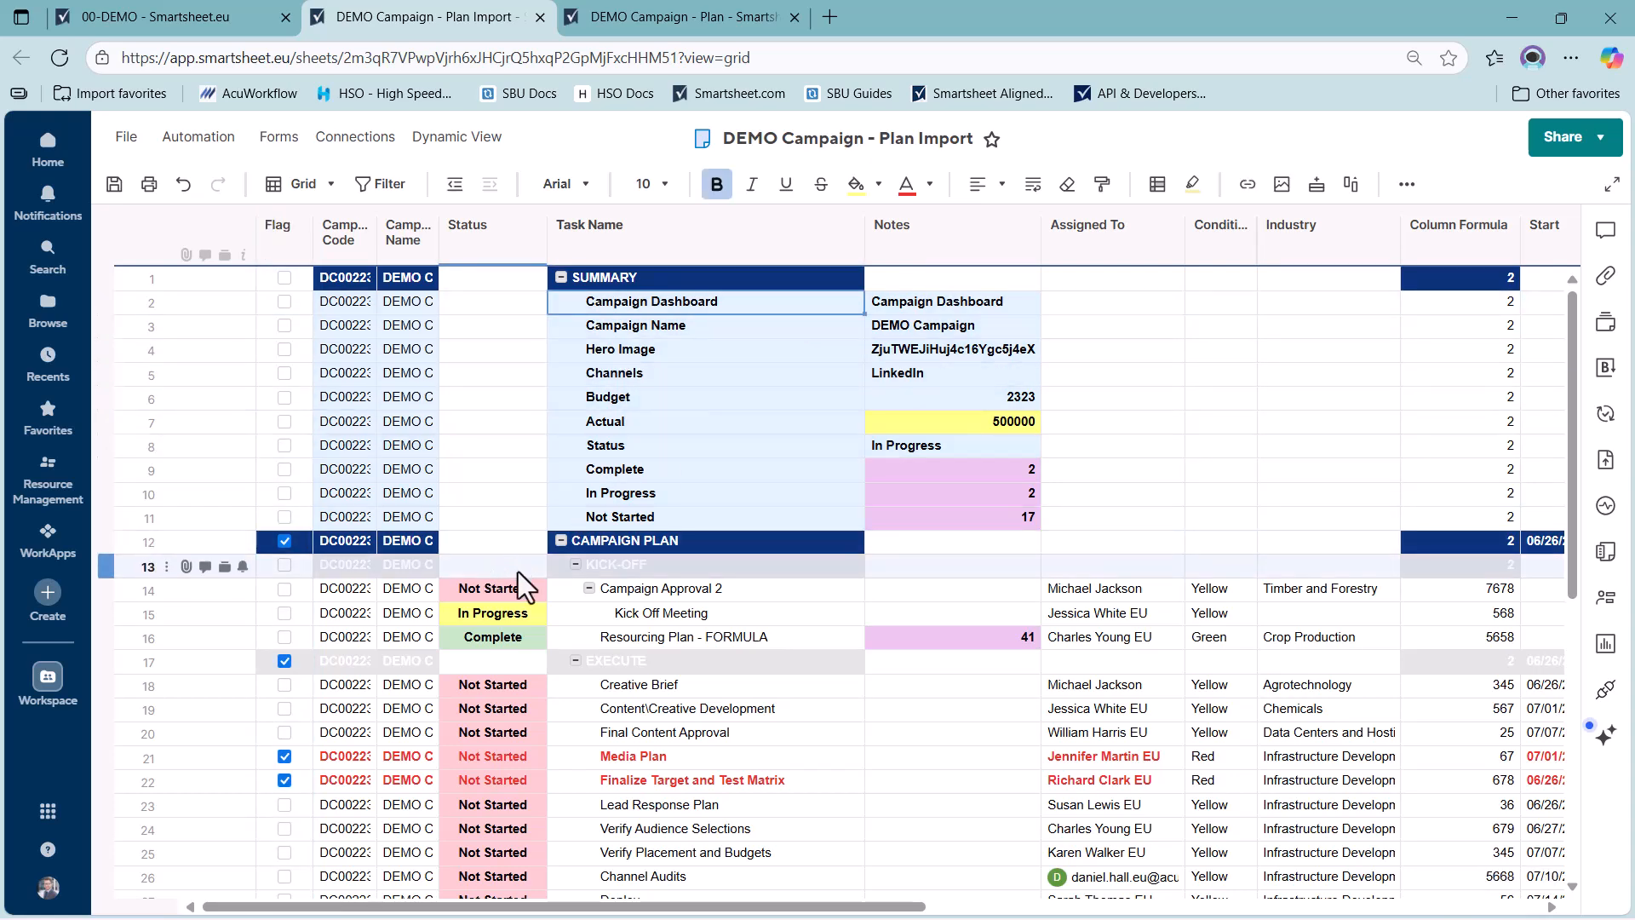
{"action": "left_click", "coordinate": [574, 569]}
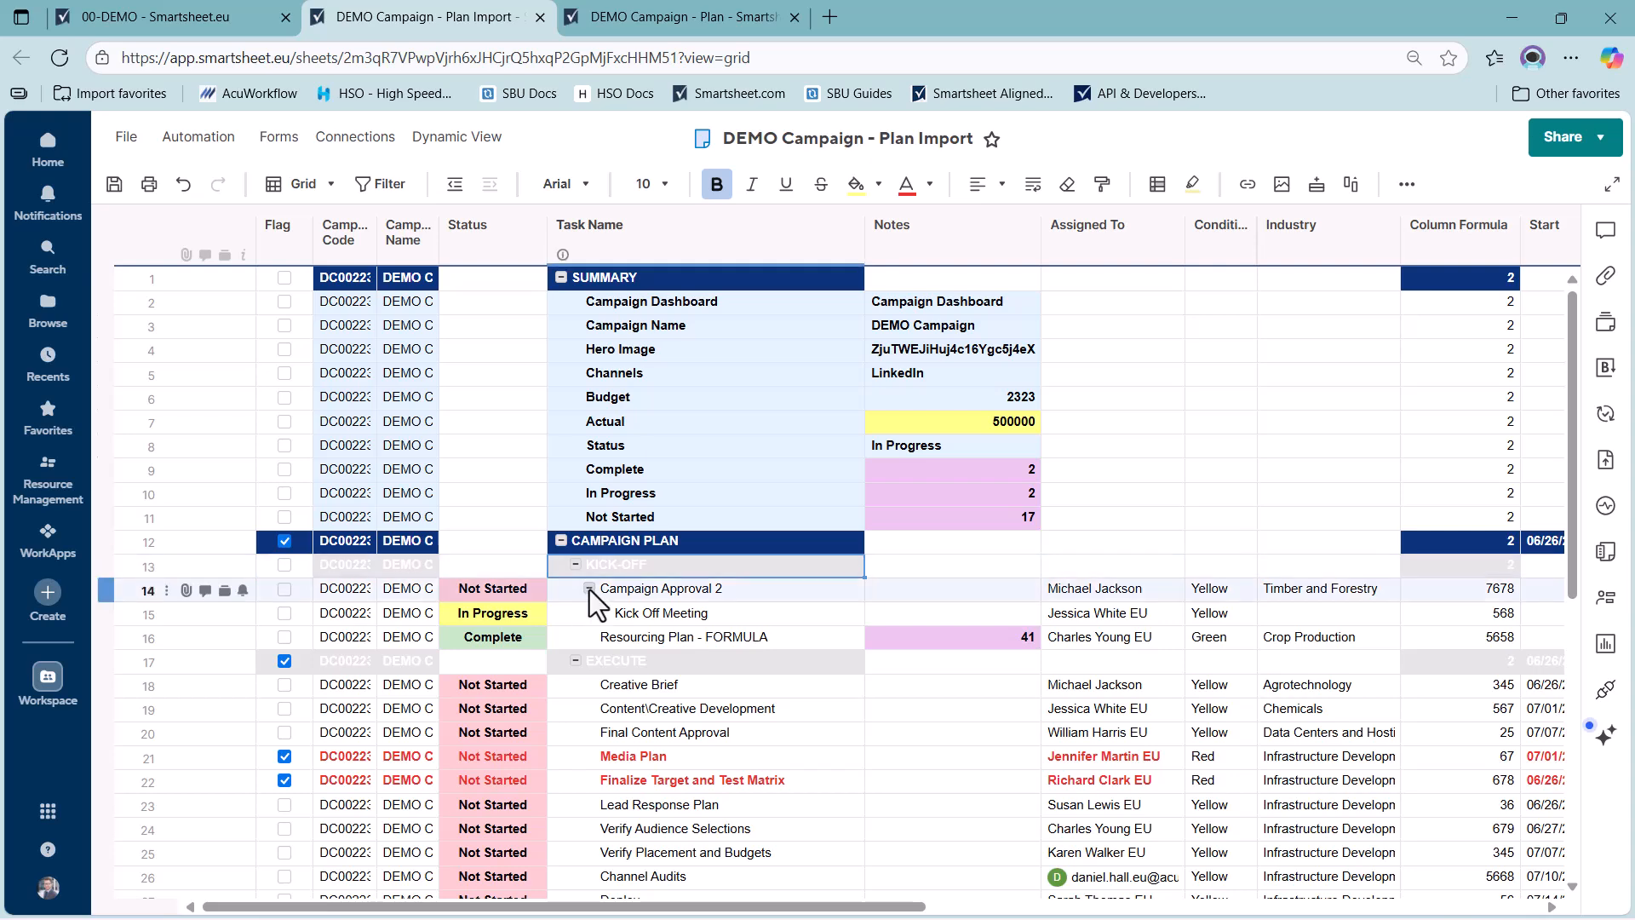
{"action": "left_click", "coordinate": [589, 588]}
{"action": "left_click", "coordinate": [589, 588]}
{"action": "left_click", "coordinate": [575, 563]}
{"action": "left_click", "coordinate": [576, 564]}
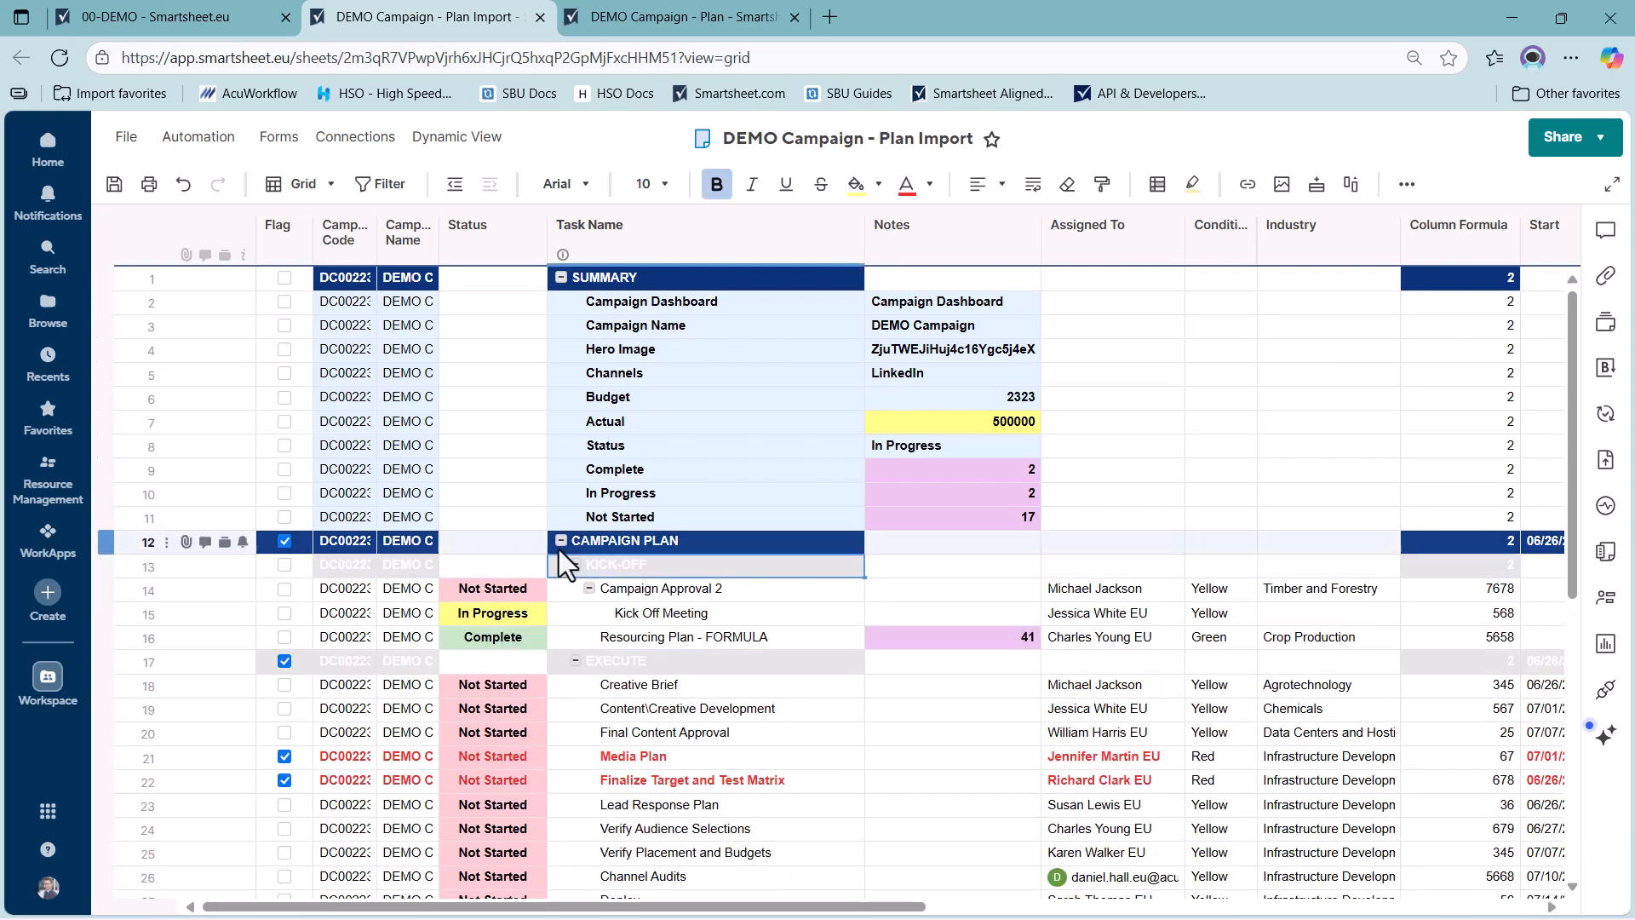
{"action": "left_click", "coordinate": [560, 540]}
{"action": "left_click", "coordinate": [561, 540]}
{"action": "left_click", "coordinate": [576, 660]}
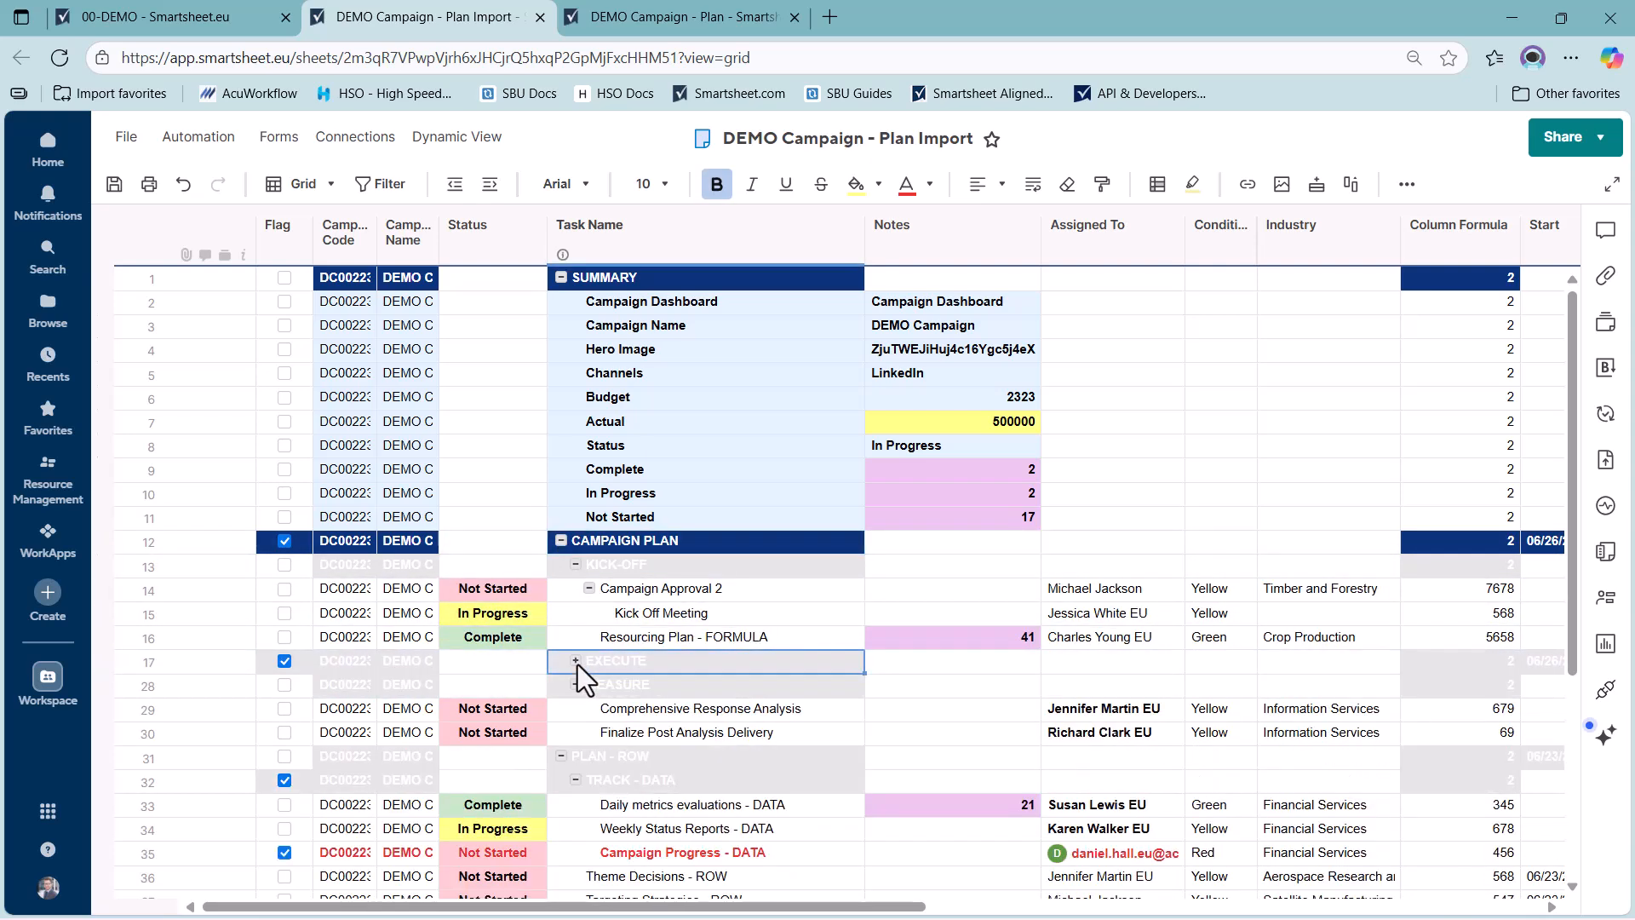
{"action": "left_click", "coordinate": [576, 660]}
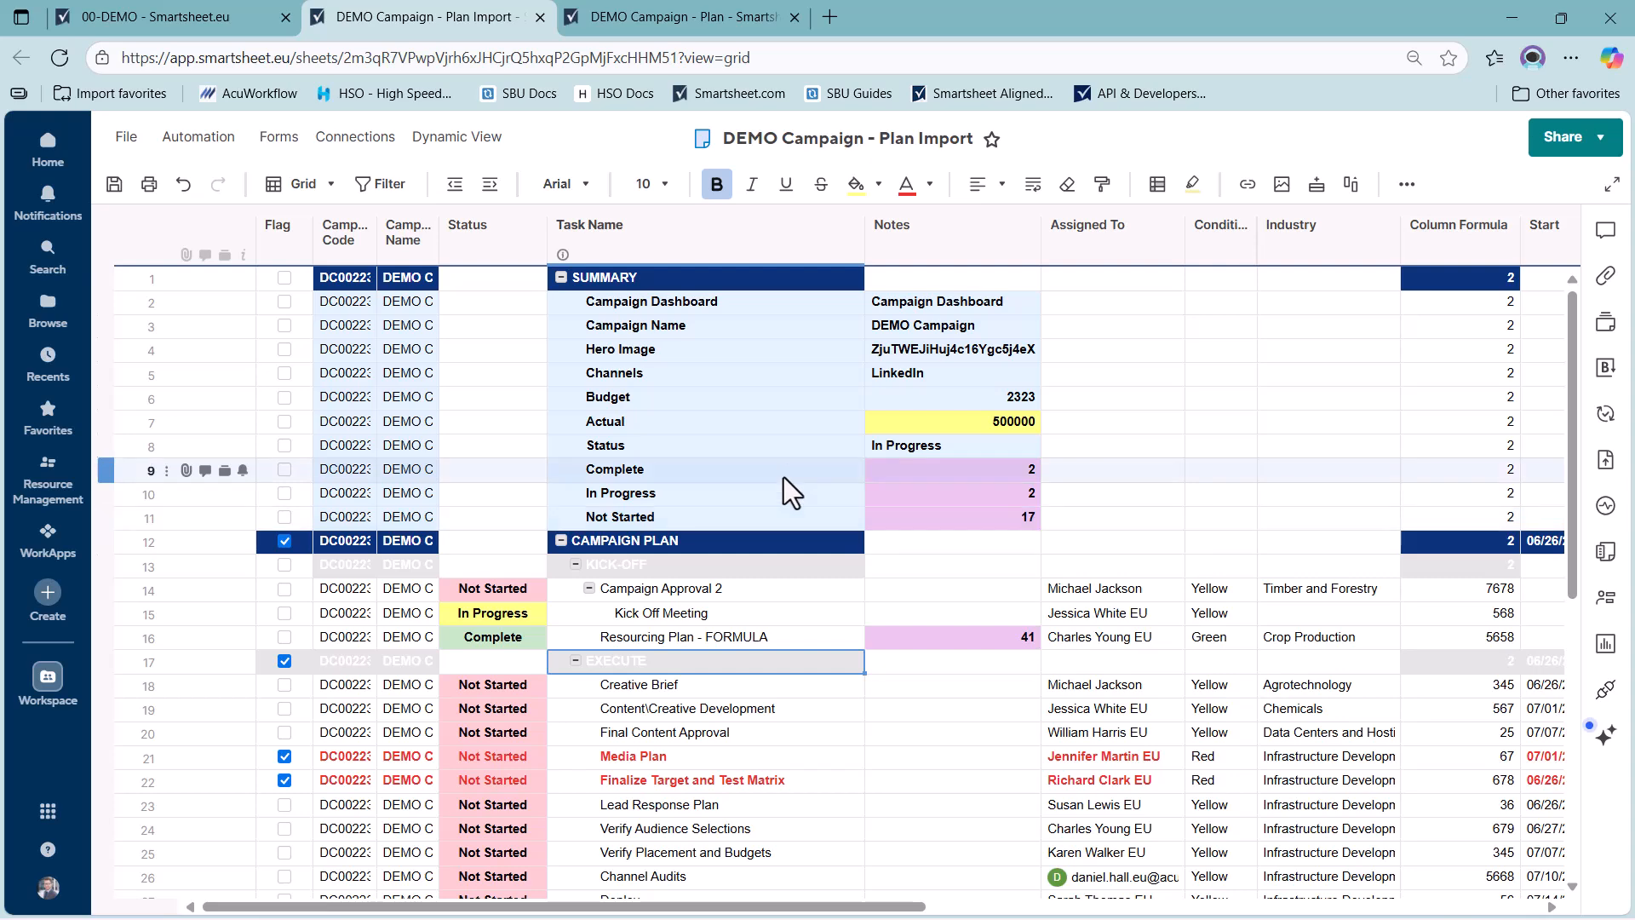
Step: Review the Campaign Dashboard and Hero Image rows in the imported sheet's SUMMARY section
{"action": "scroll", "coordinate": [780, 477], "scroll_direction": "down", "scroll_amount": 1}
{"action": "scroll", "coordinate": [780, 477], "scroll_direction": "up", "scroll_amount": 1}
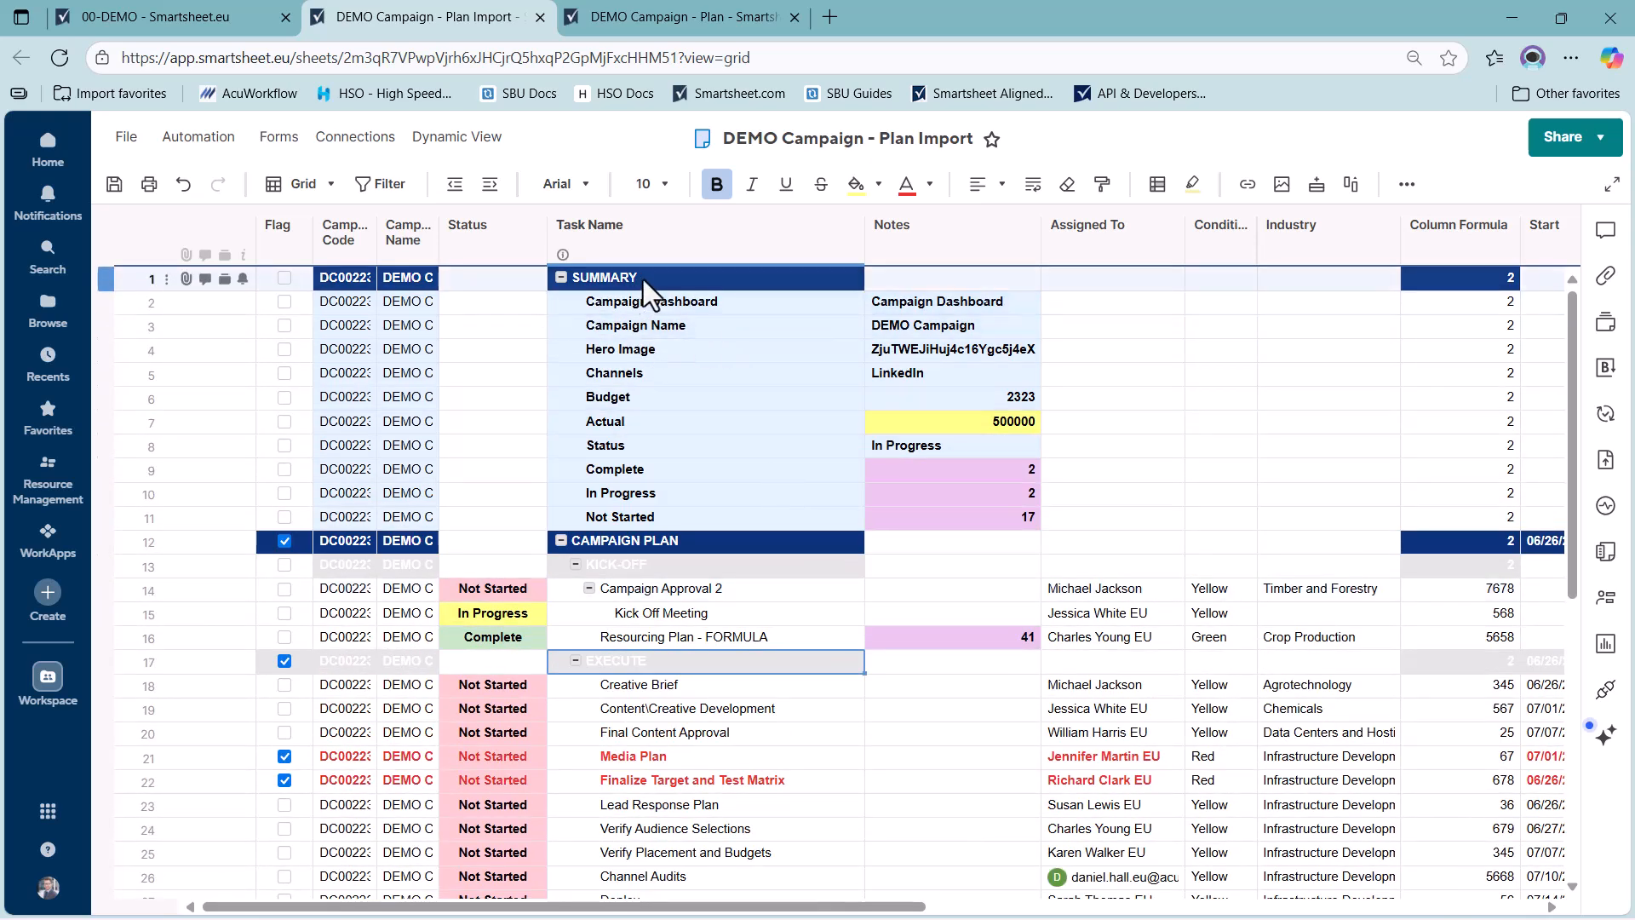
{"action": "left_click", "coordinate": [775, 304]}
{"action": "left_click", "coordinate": [776, 350]}
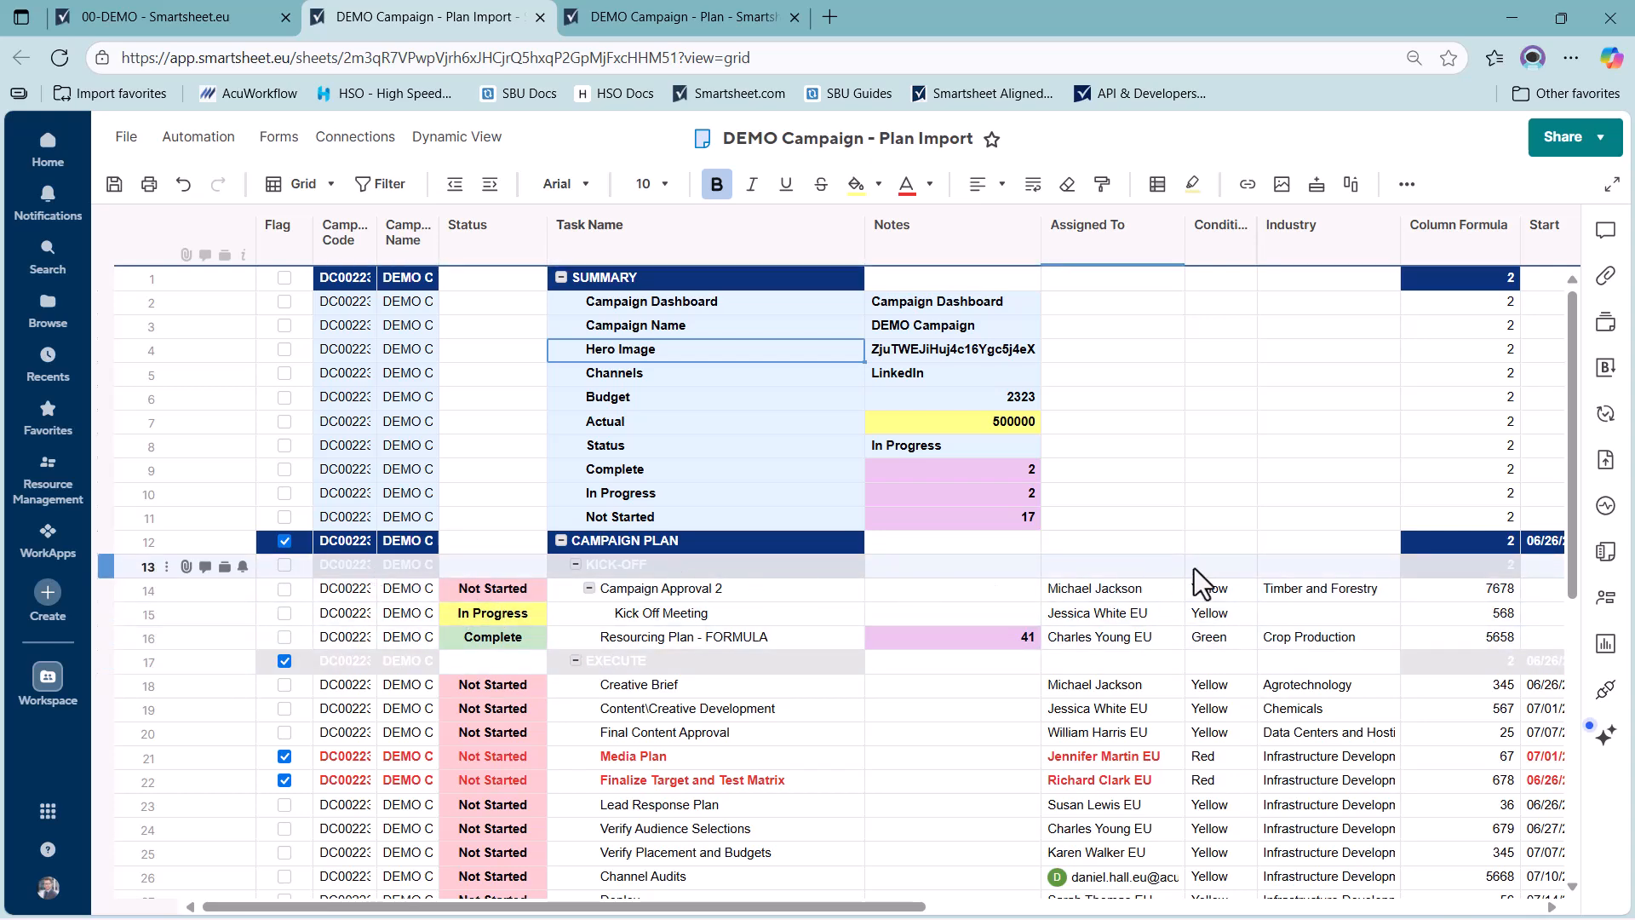
Step: Inspect the coloured Status cells under KICK-OFF and open the imported sheet's conditional formatting rules
{"action": "scroll", "coordinate": [748, 564], "scroll_direction": "down", "scroll_amount": 1}
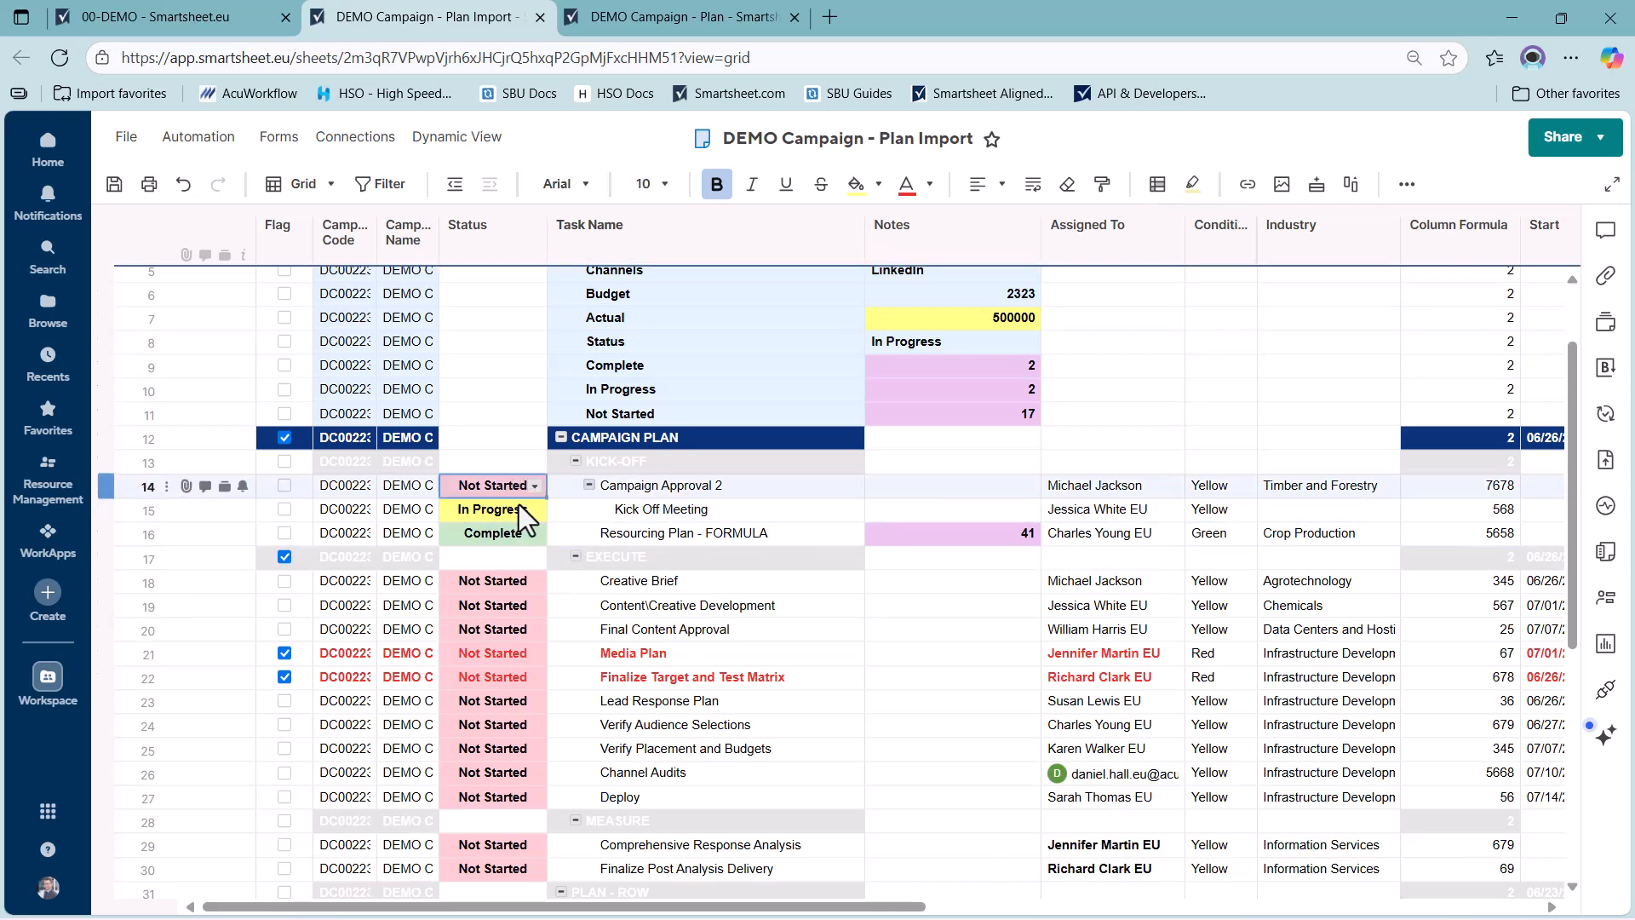
{"action": "left_click", "coordinate": [516, 537]}
{"action": "left_click", "coordinate": [518, 487]}
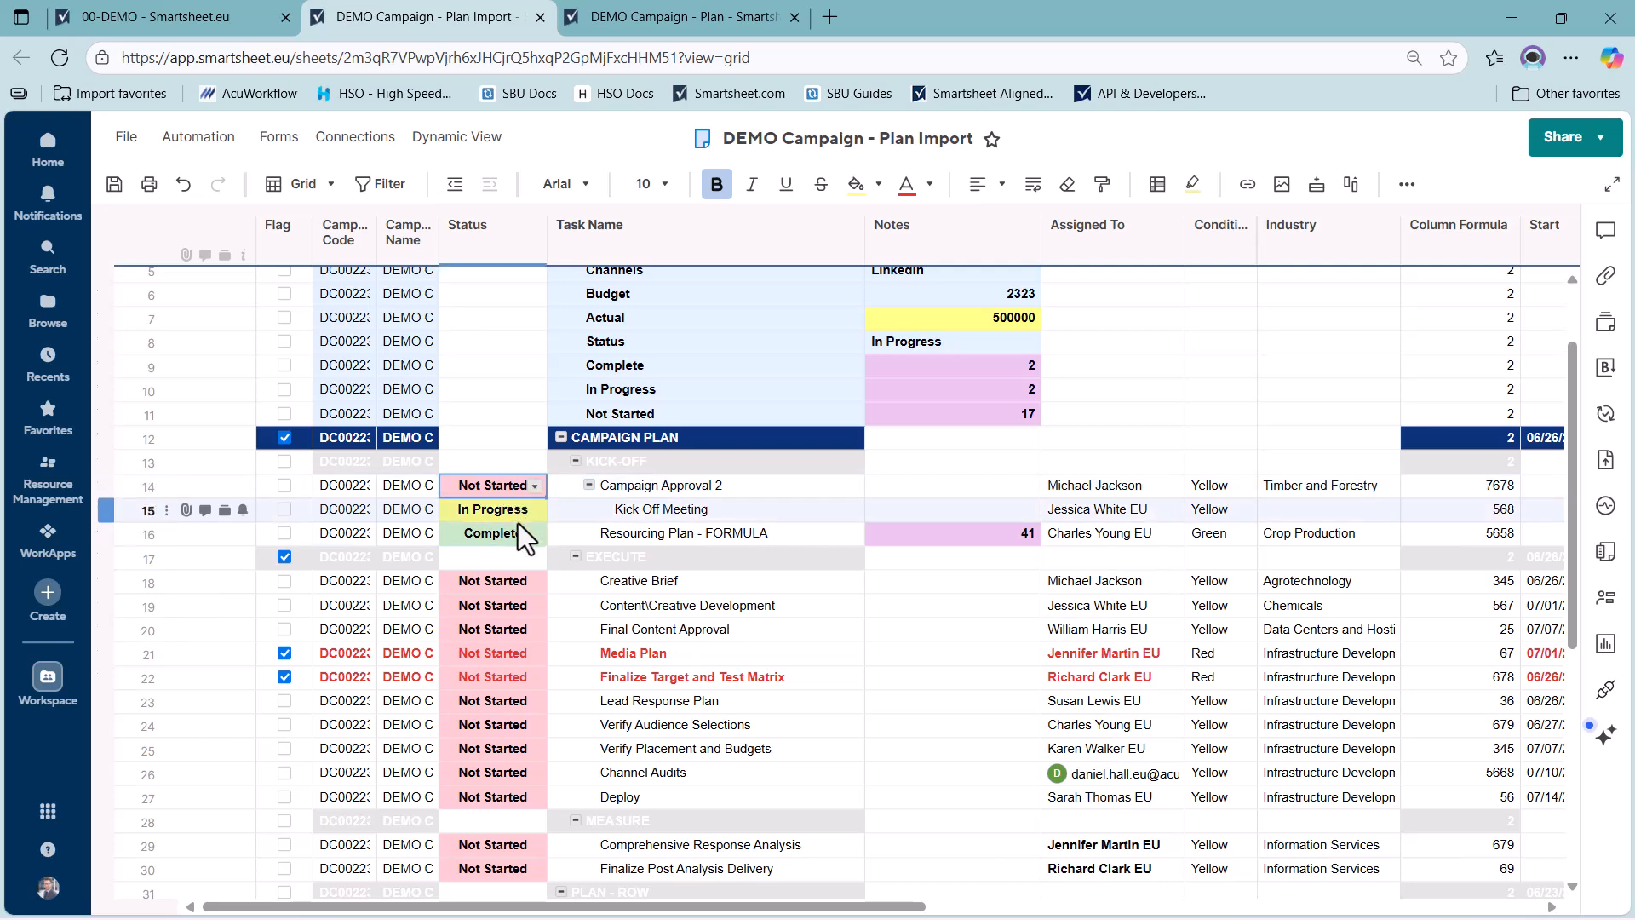
{"action": "left_click", "coordinate": [1158, 185]}
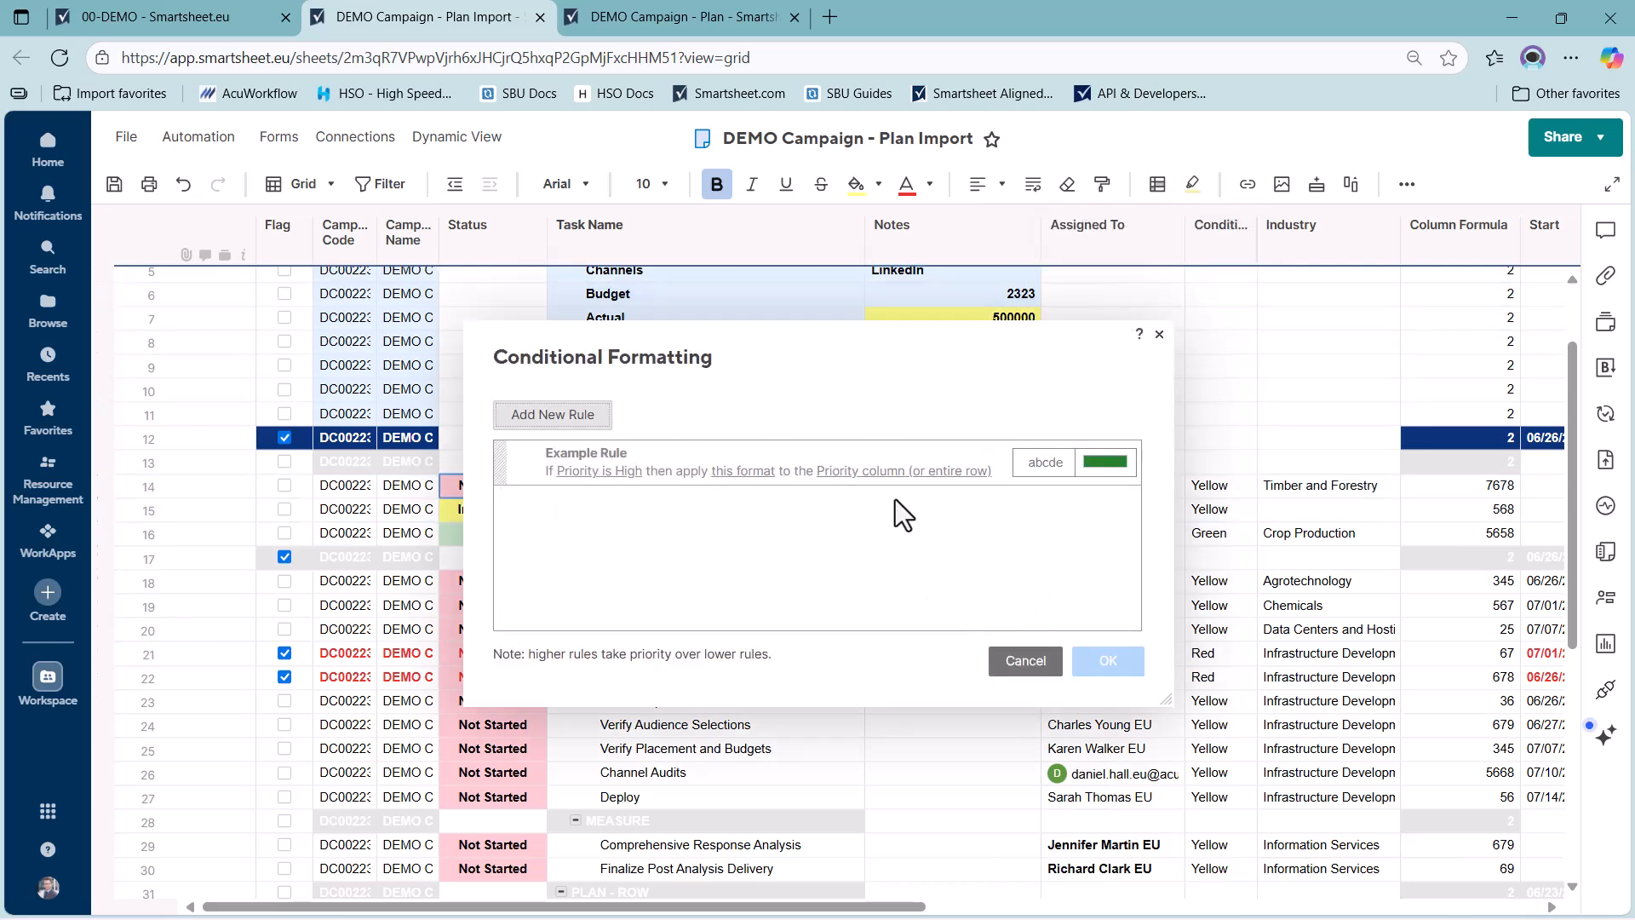
Step: Close the conditional formatting rules without changes and check the Status cells of Kick Off Meeting and Resourcing Plan - FORMULA
{"action": "left_click", "coordinate": [1017, 661]}
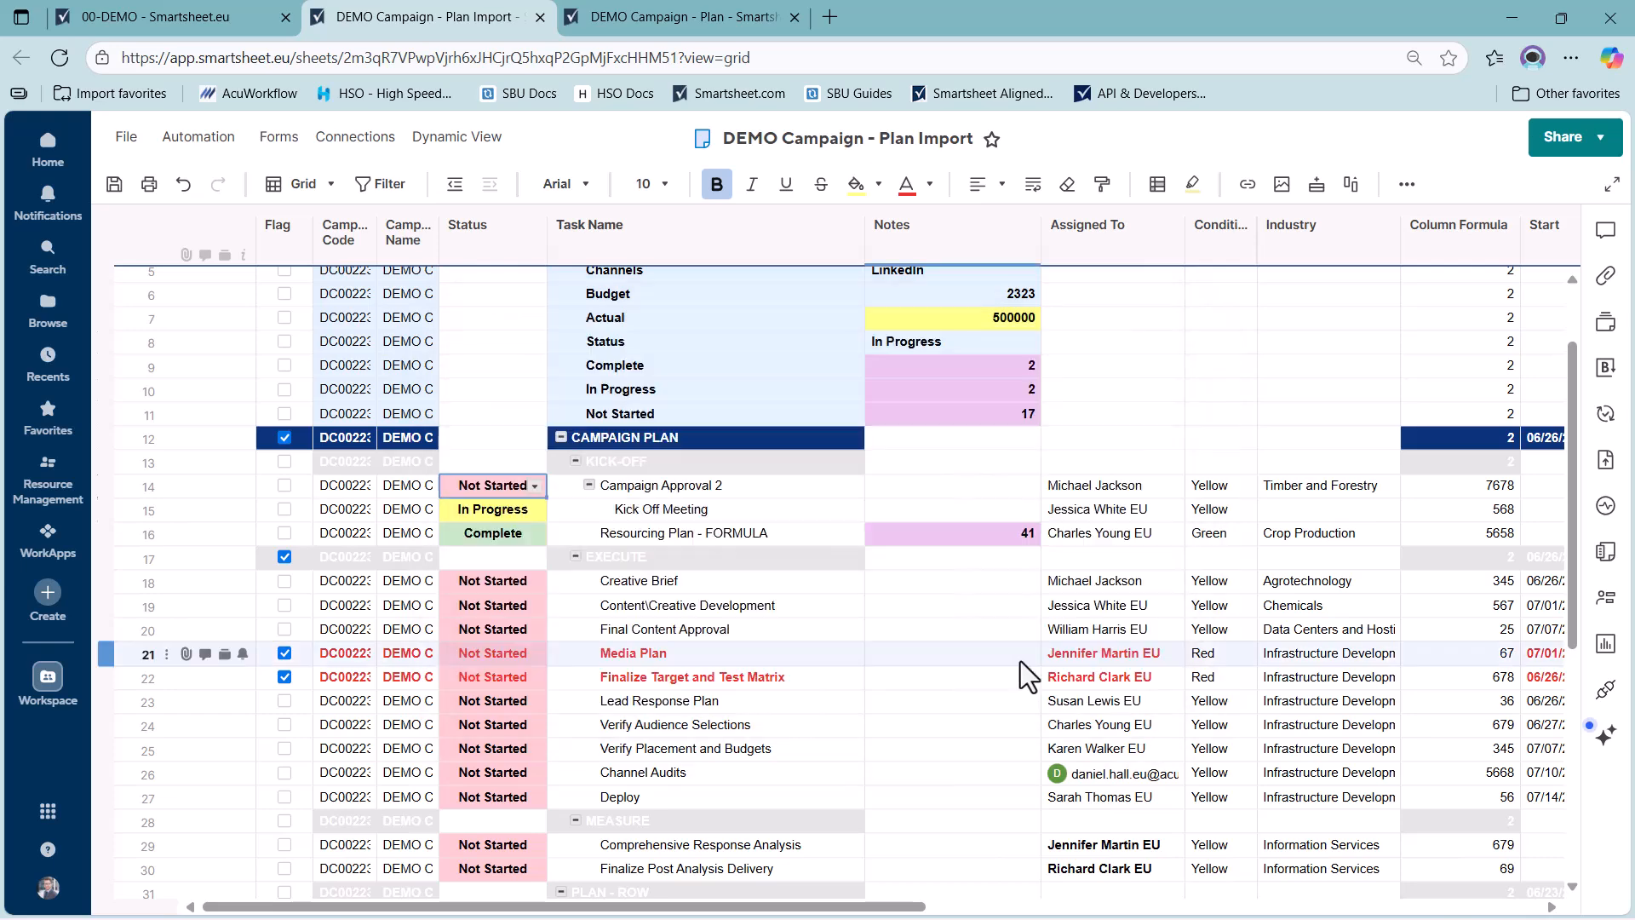
{"action": "left_click", "coordinate": [500, 513]}
{"action": "left_click", "coordinate": [494, 528]}
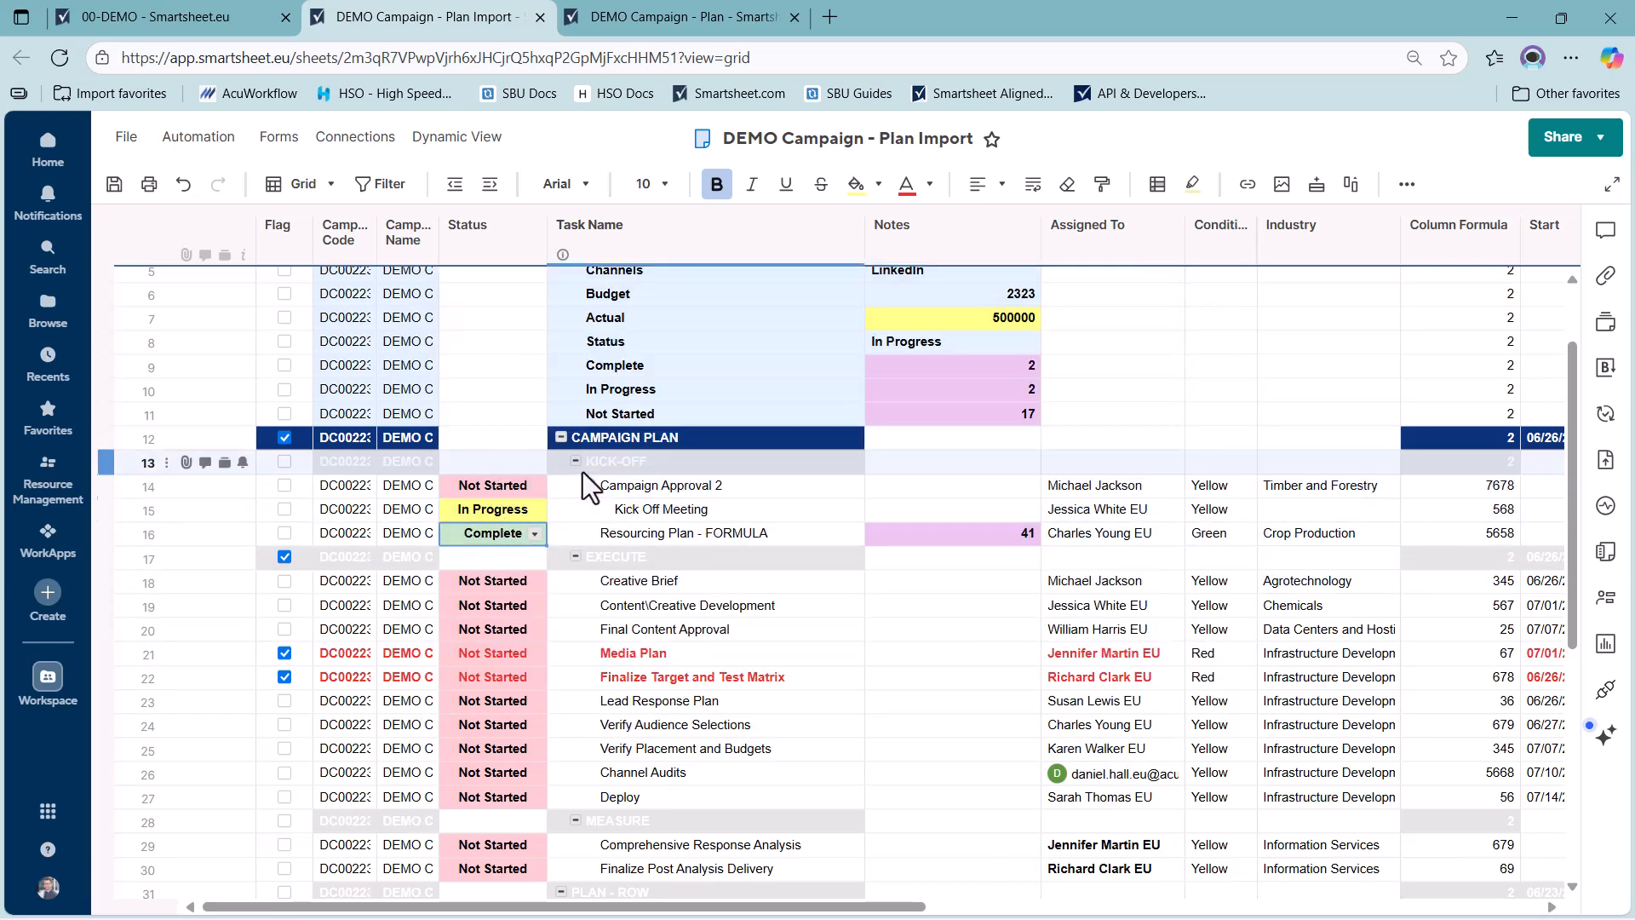
Step: Check whether the Notes cells of the Complete, In Progress and Not Started rows in SUMMARY contain formulas
{"action": "scroll", "coordinate": [876, 493], "scroll_direction": "up", "scroll_amount": 2}
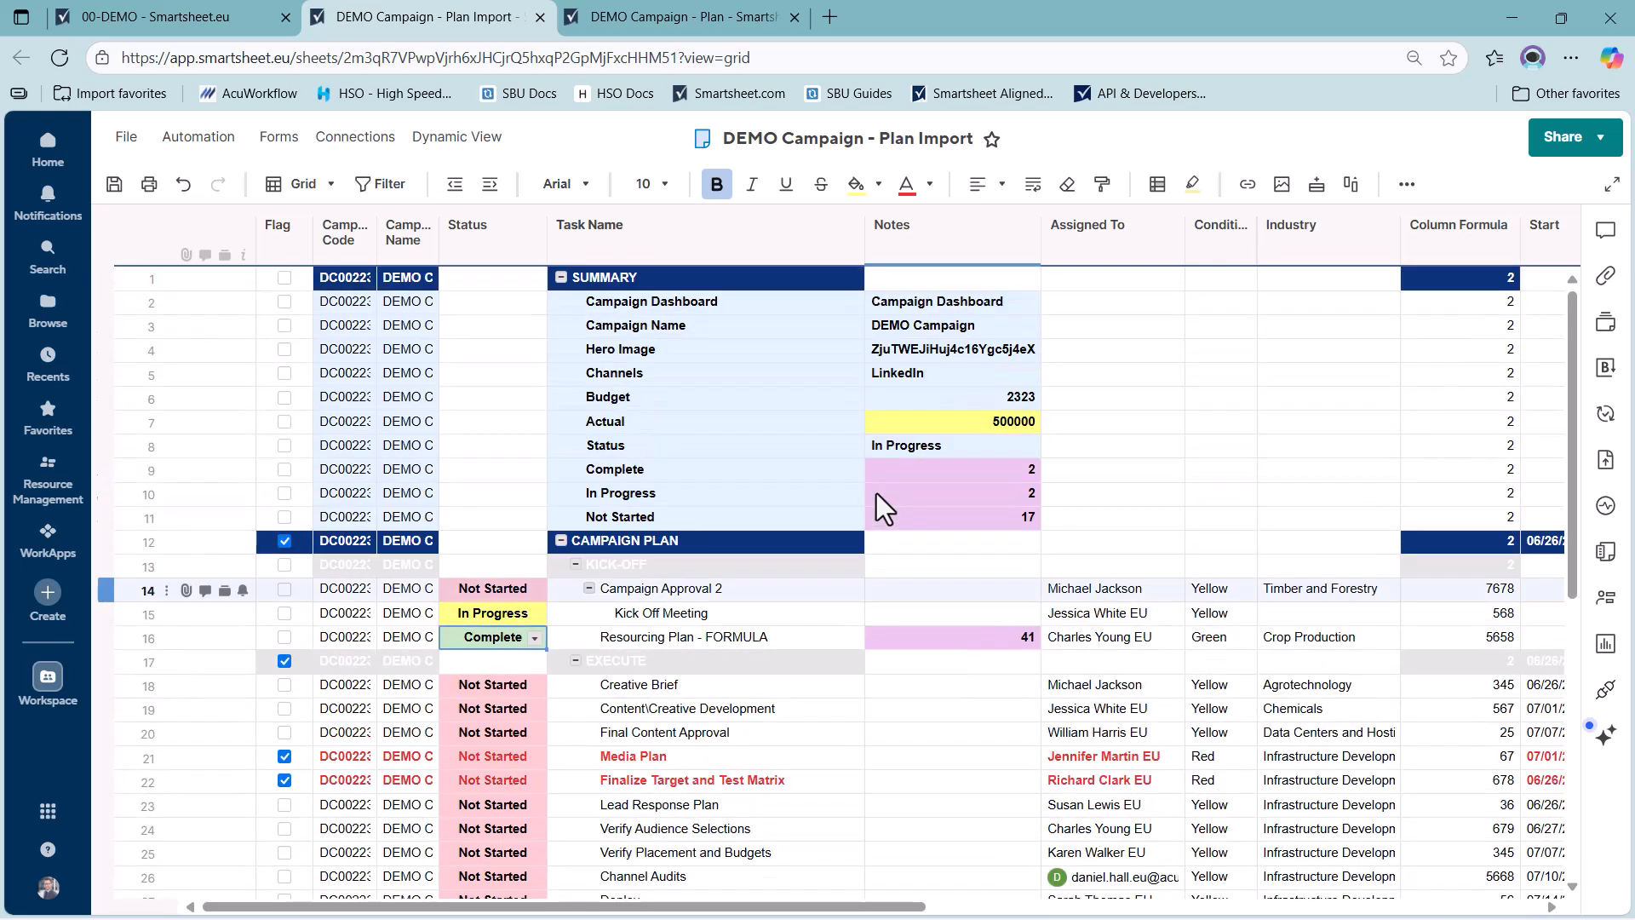
{"action": "left_click", "coordinate": [963, 473]}
{"action": "left_click", "coordinate": [967, 489]}
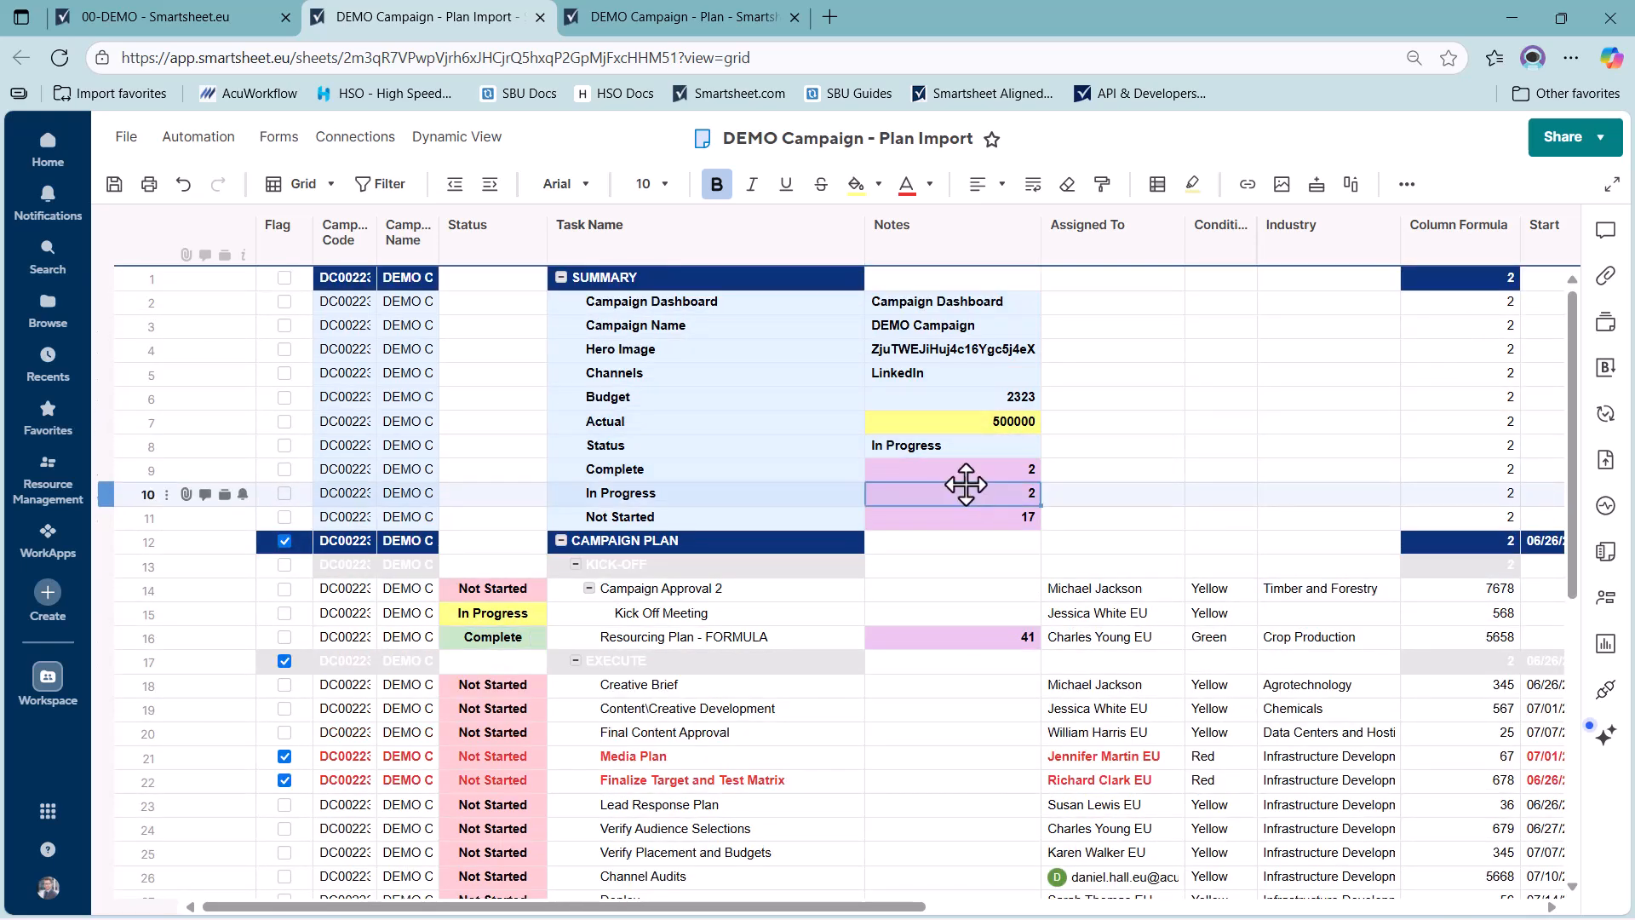
{"action": "left_click", "coordinate": [962, 473]}
{"action": "left_click", "coordinate": [968, 494]}
{"action": "left_click", "coordinate": [968, 494]}
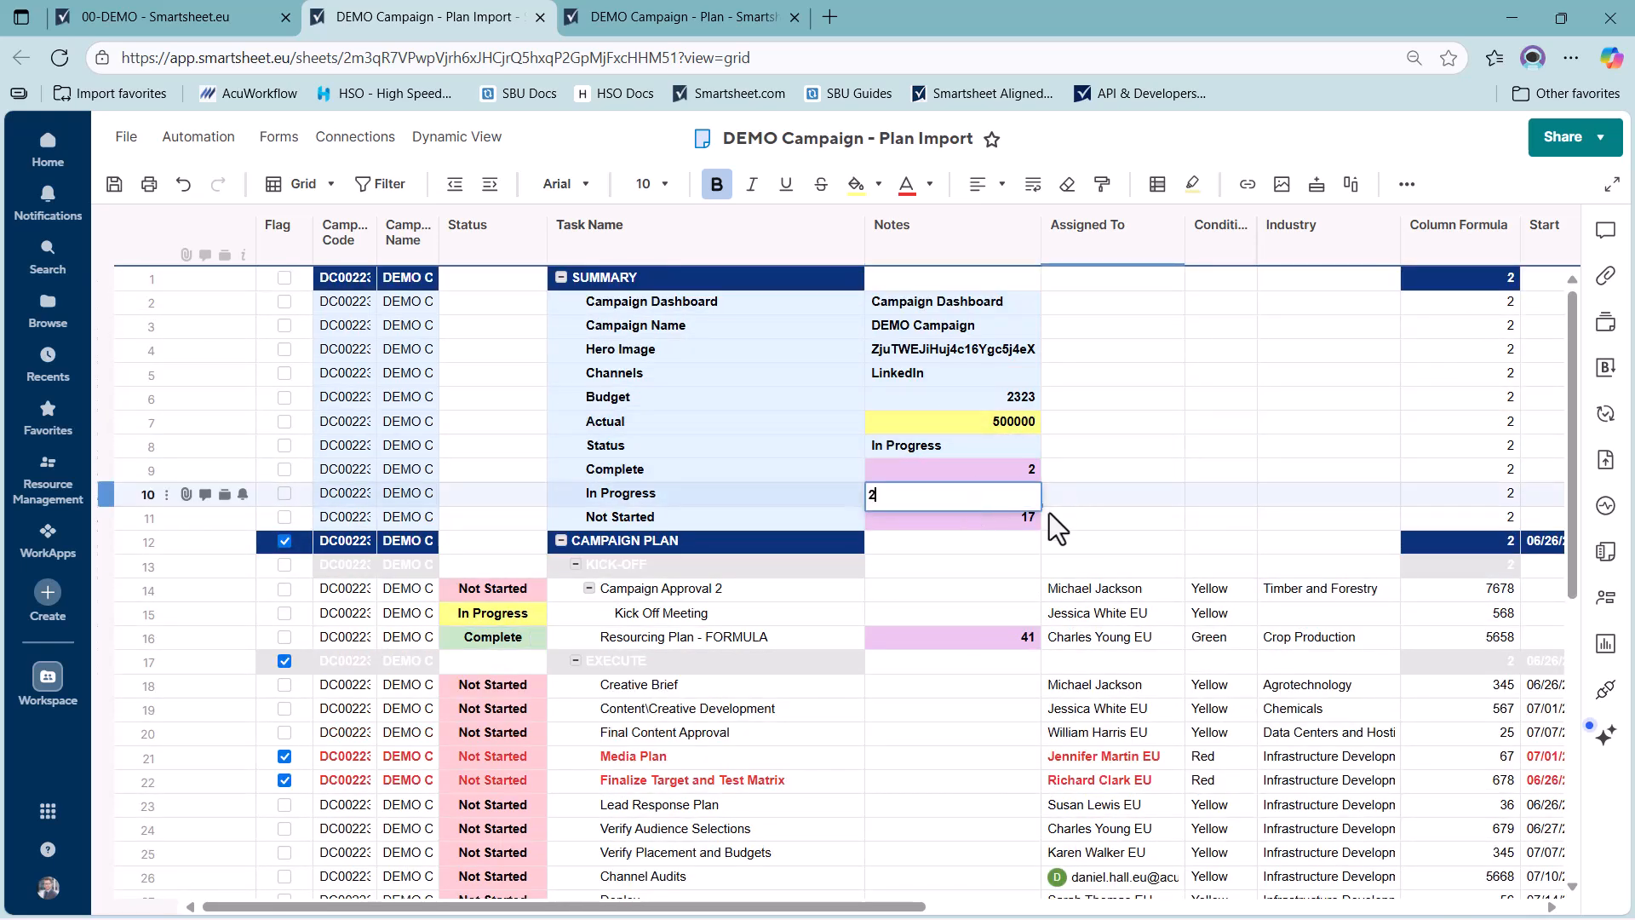
{"action": "left_click", "coordinate": [947, 519]}
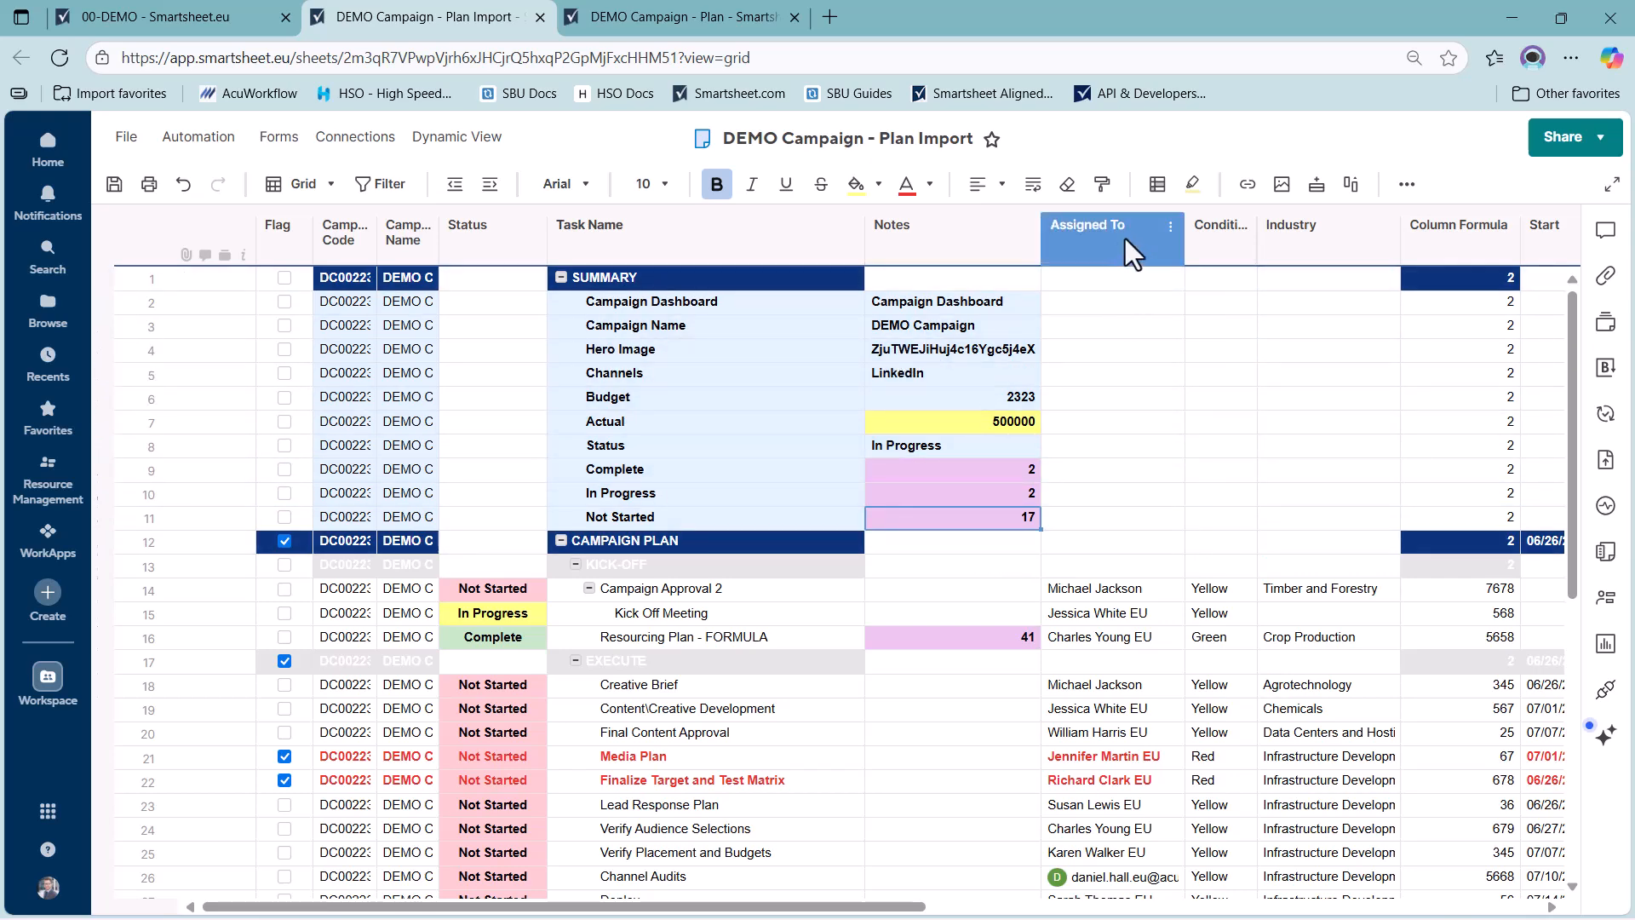
Step: Check the Assigned To column's type in its column properties, and close them without changes
{"action": "left_click", "coordinate": [1171, 229]}
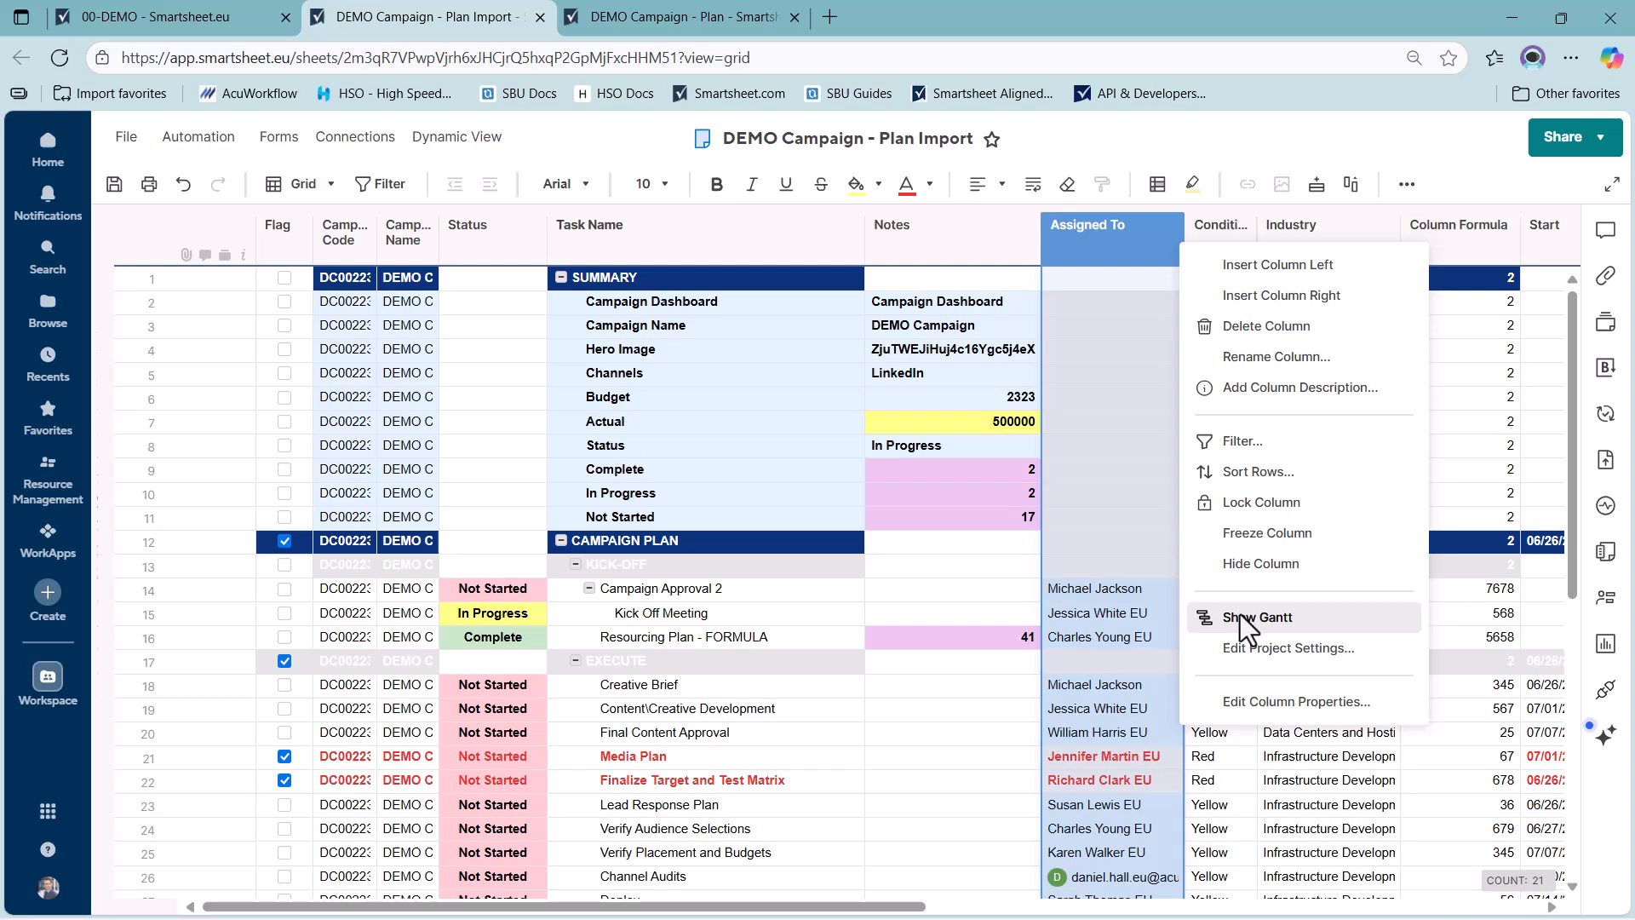
{"action": "left_click", "coordinate": [1256, 704]}
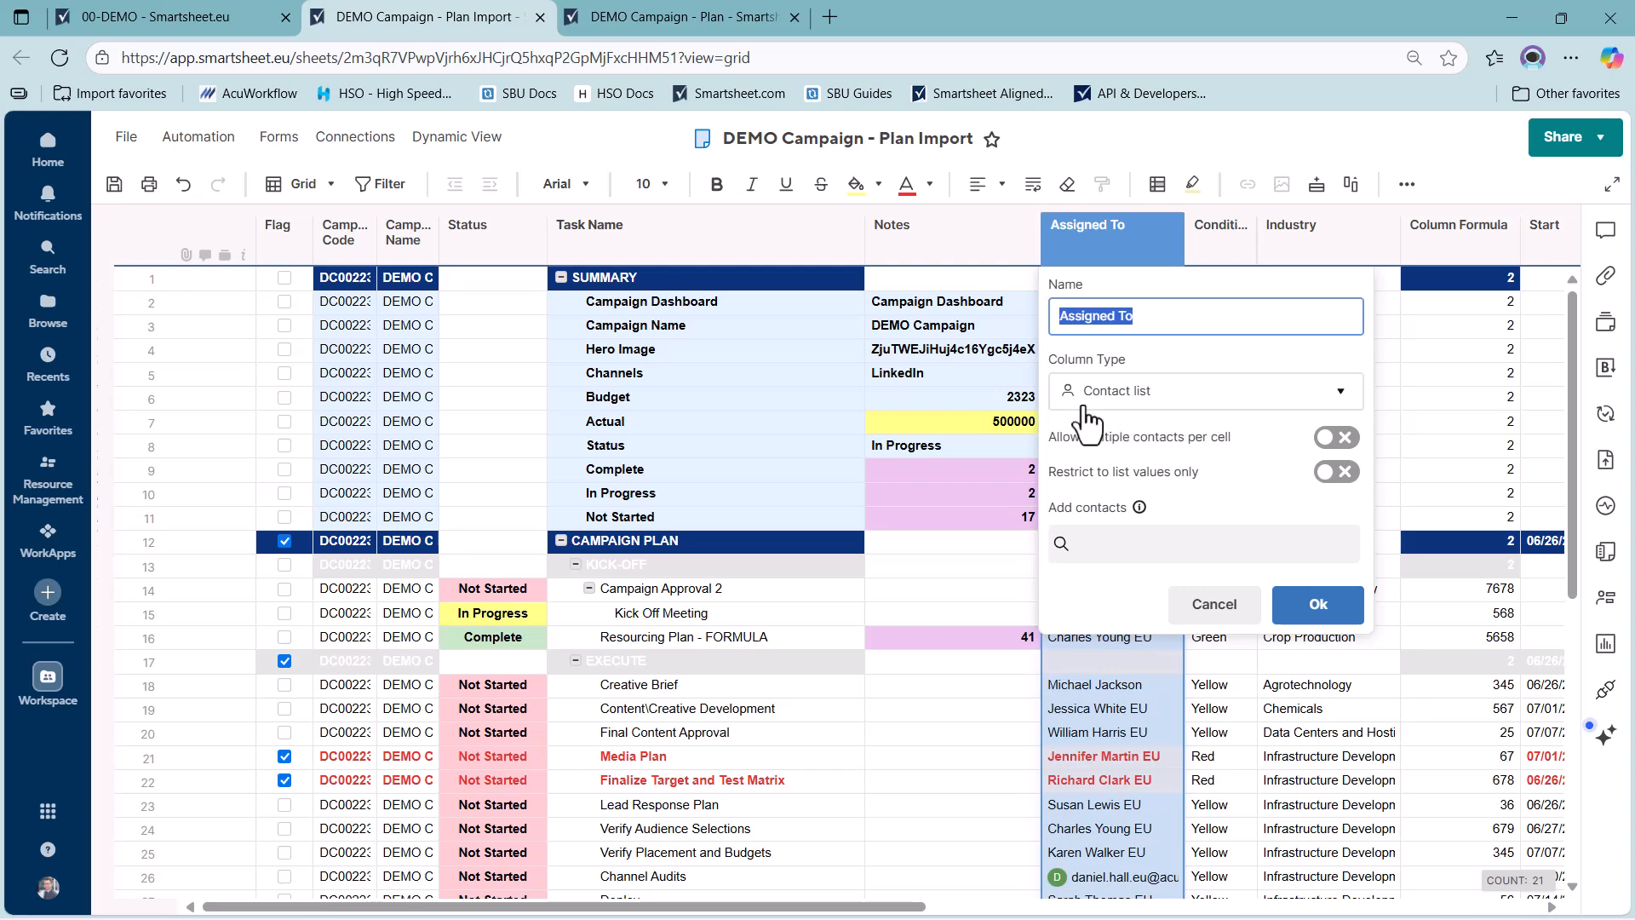
{"action": "left_click", "coordinate": [1196, 607]}
Step: Examine the imported Assigned To contacts under KICK-OFF and view the contact choices offered for the Resourcing Plan - FORMULA row
{"action": "scroll", "coordinate": [1130, 574], "scroll_direction": "down", "scroll_amount": 3}
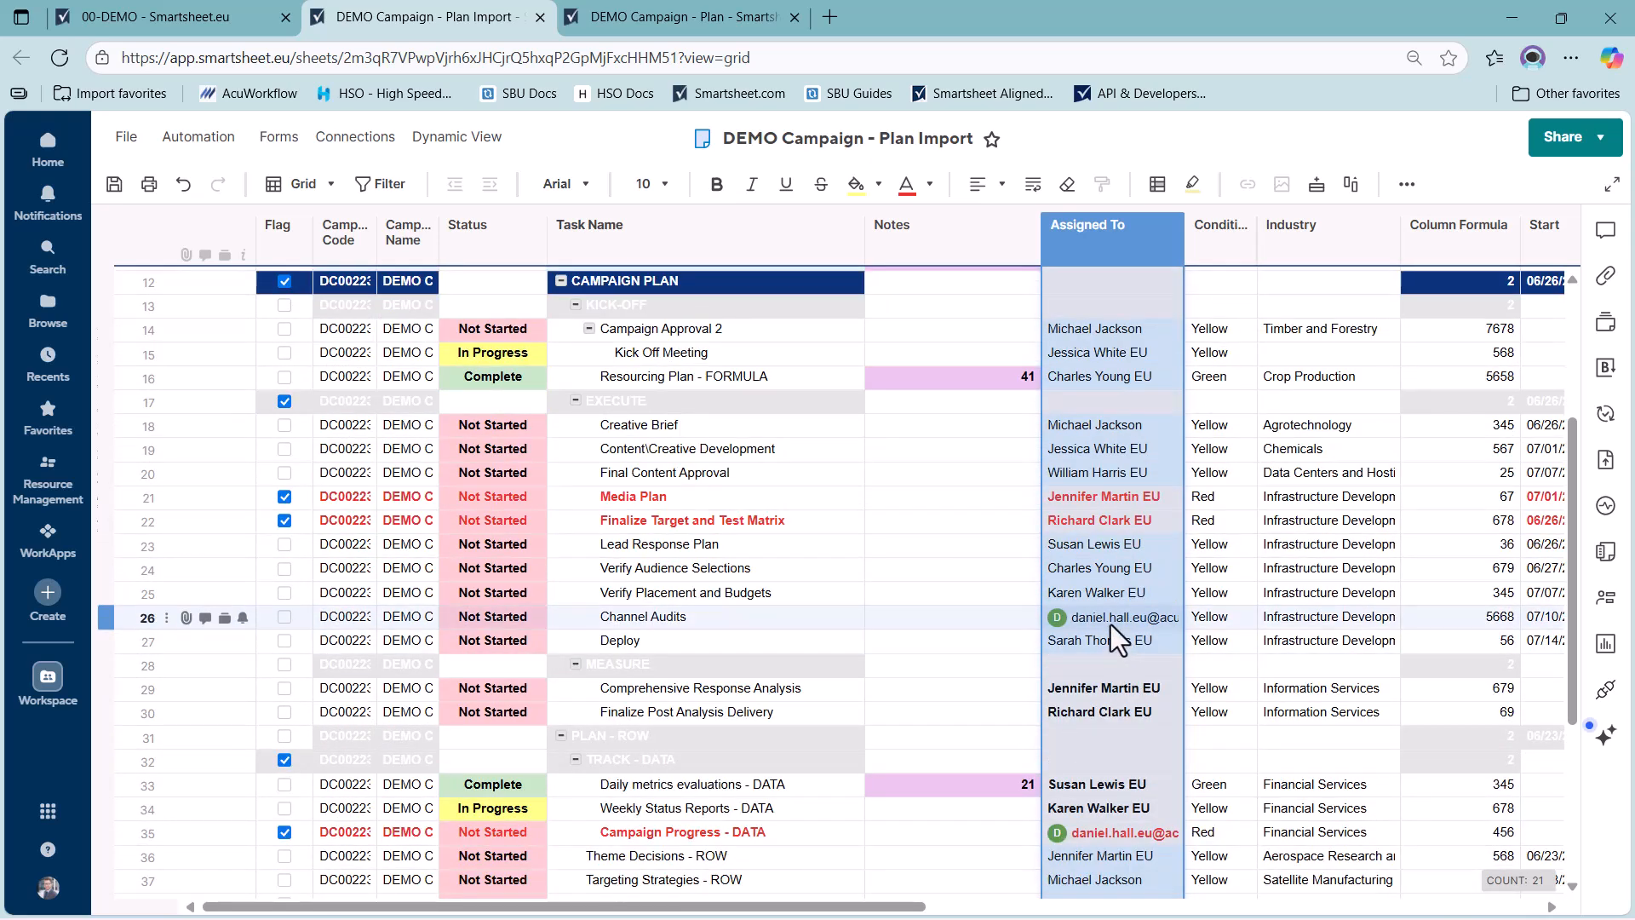
{"action": "mouse_move", "coordinate": [1110, 625]}
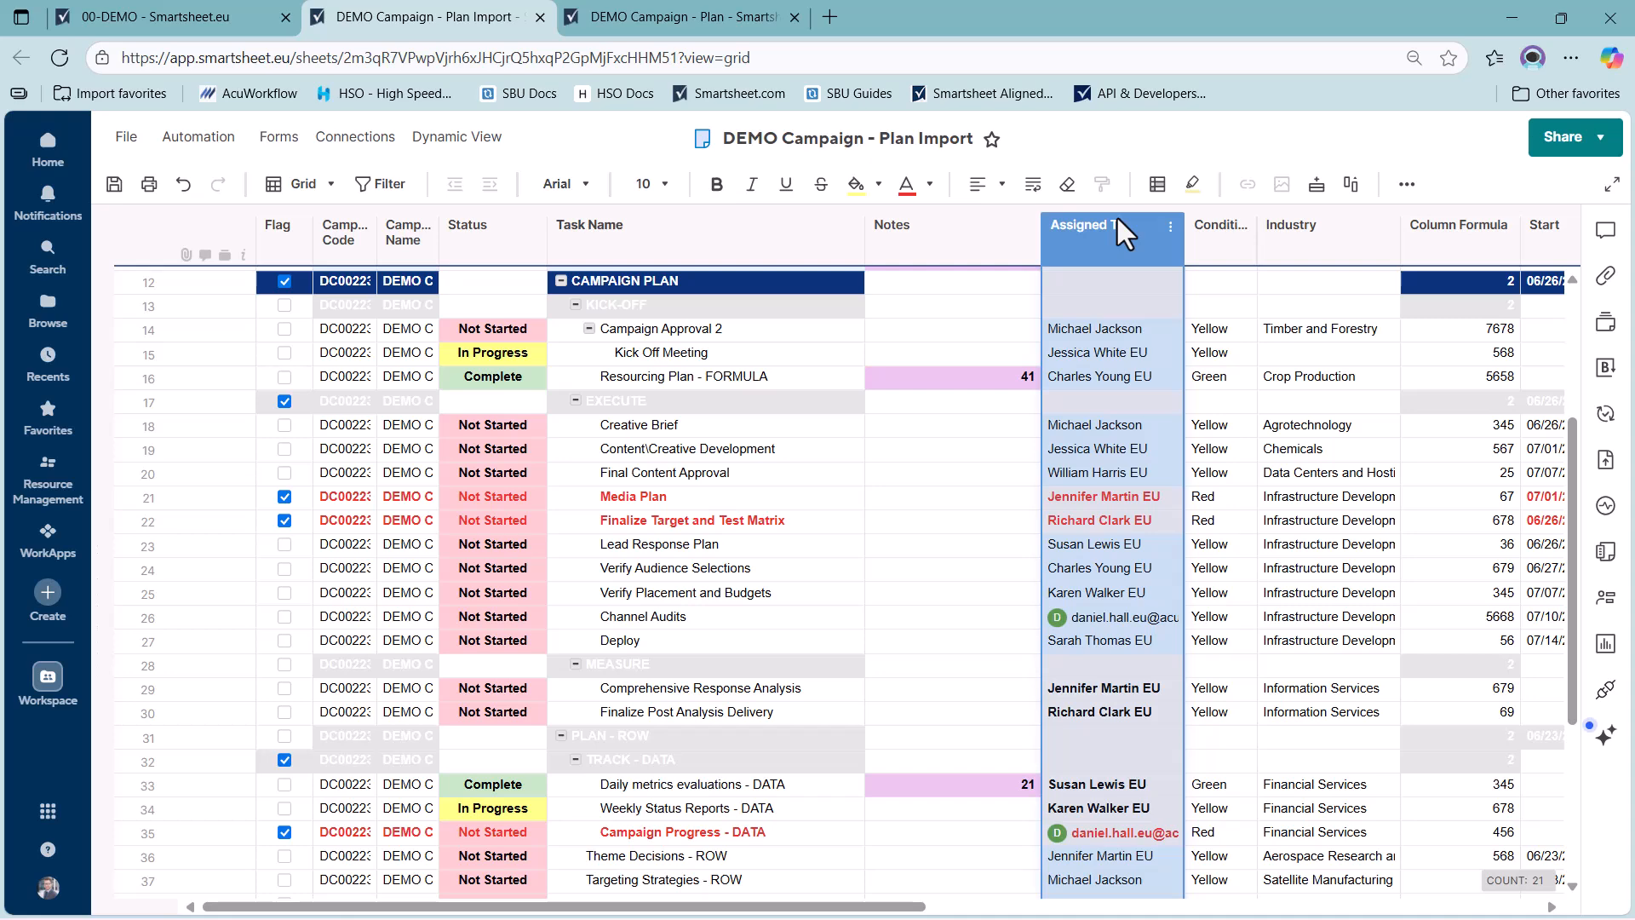
{"action": "mouse_move", "coordinate": [1118, 380]}
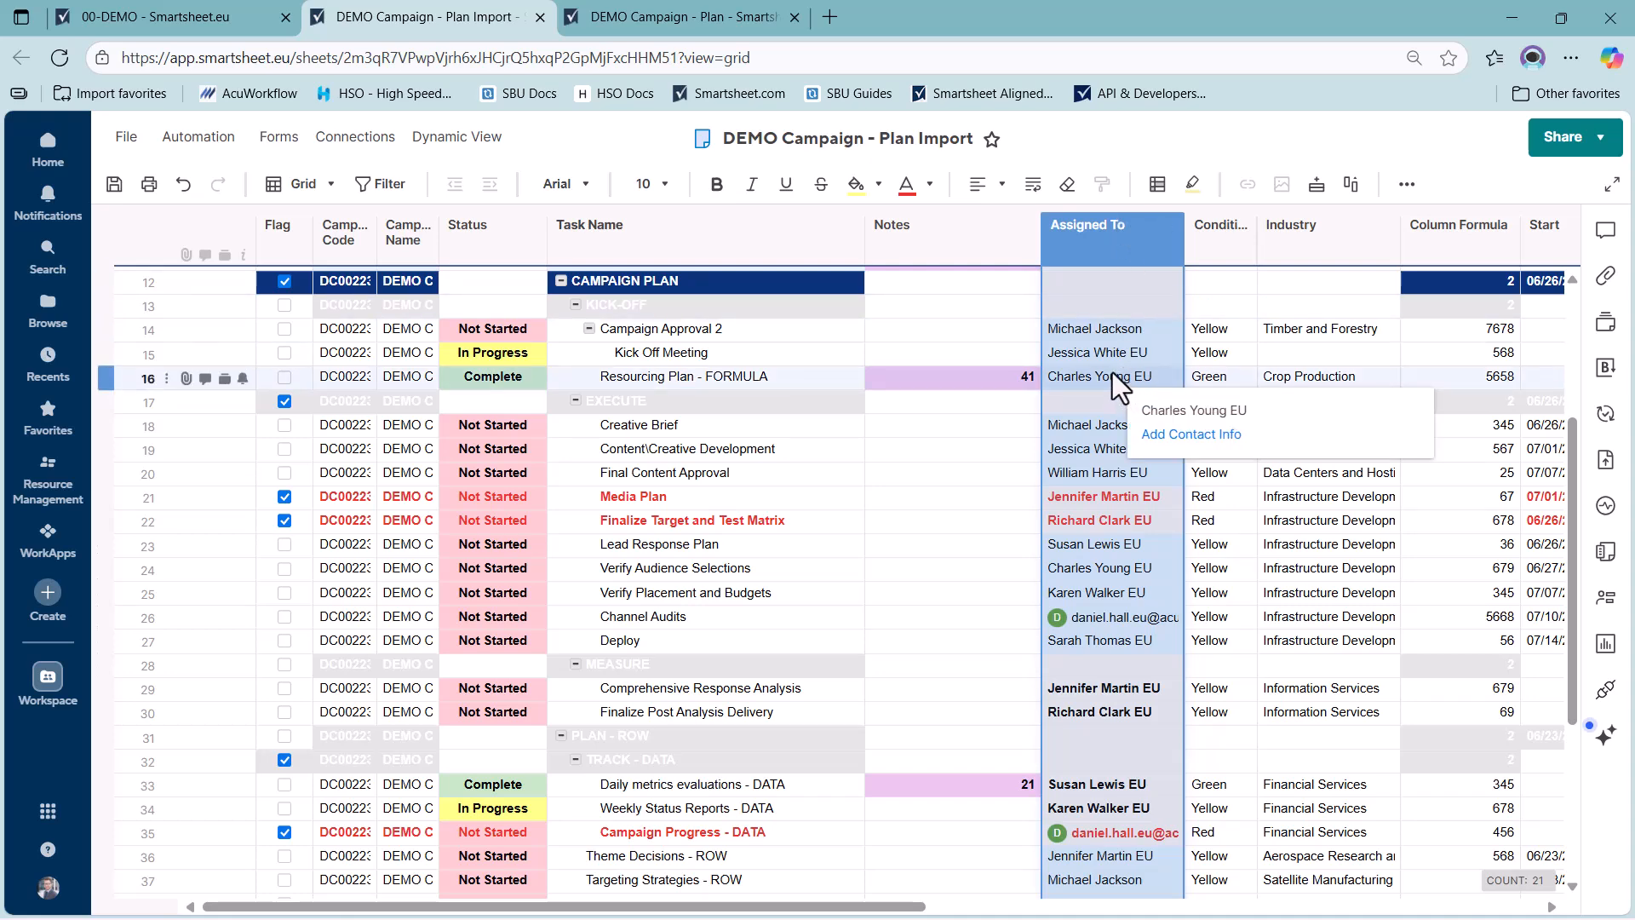
{"action": "left_click", "coordinate": [1112, 332]}
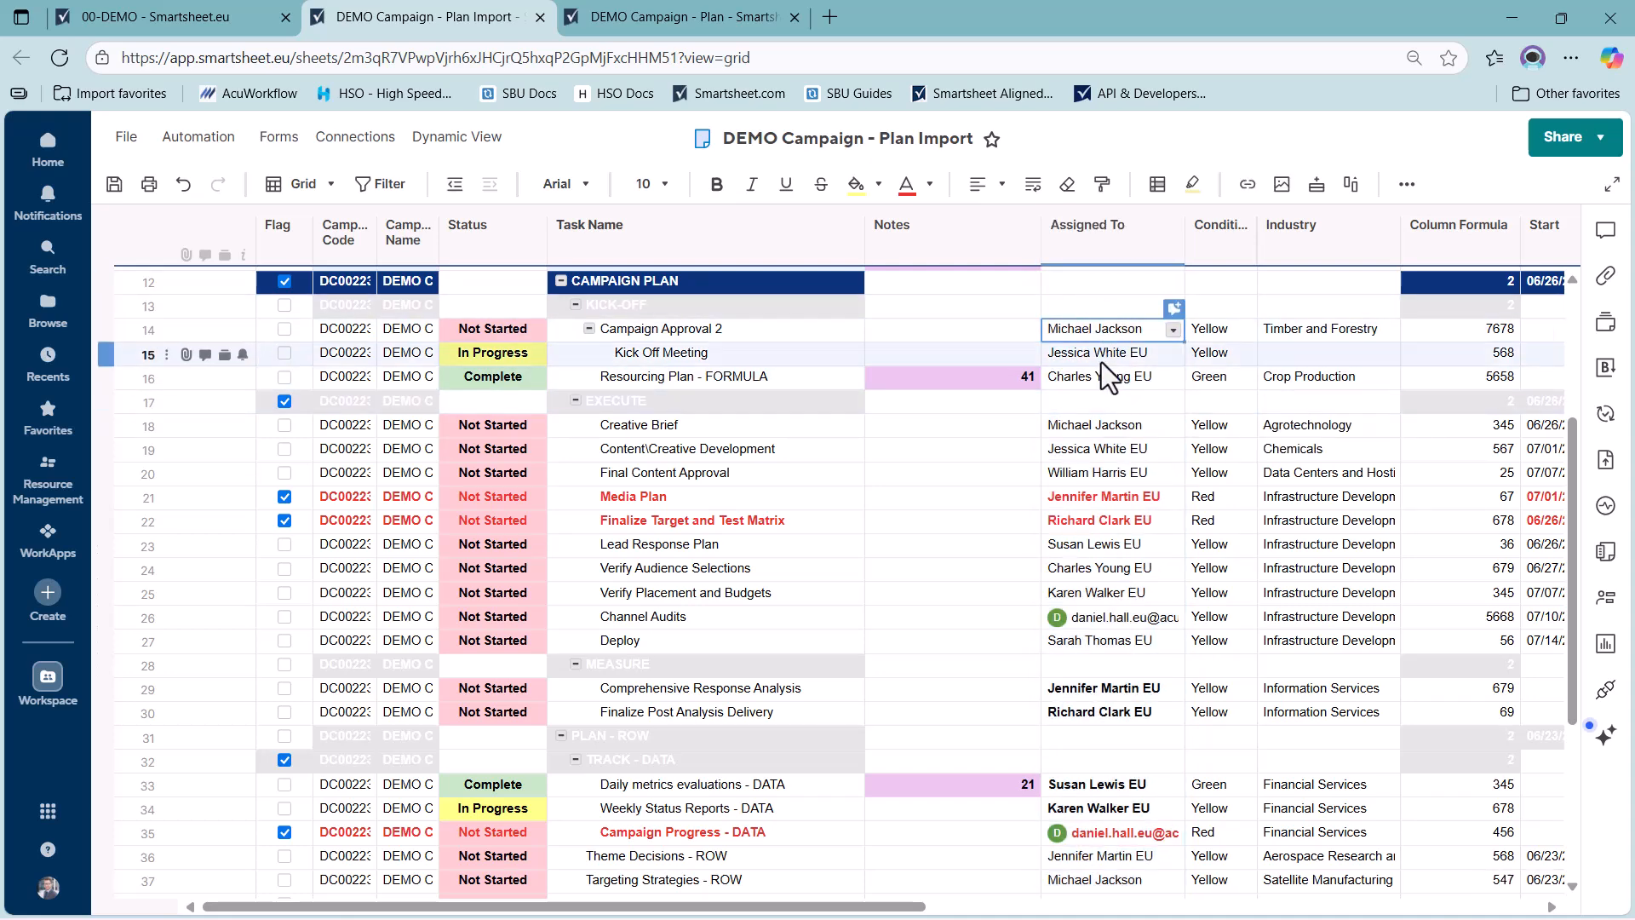
{"action": "left_click", "coordinate": [1080, 379]}
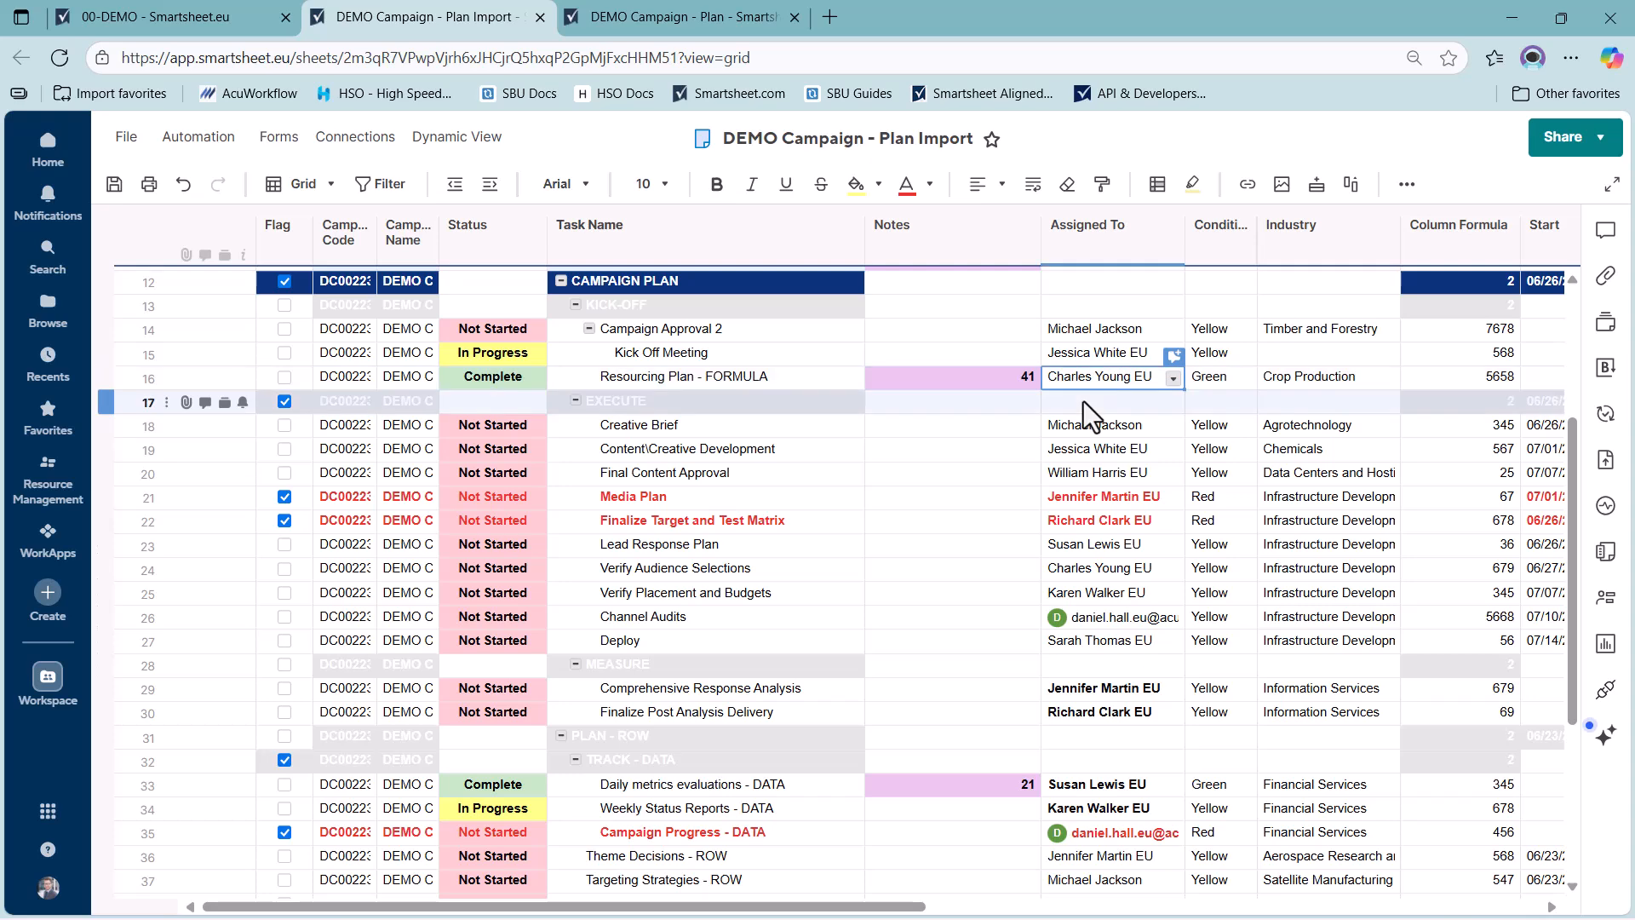
{"action": "mouse_move", "coordinate": [1177, 379]}
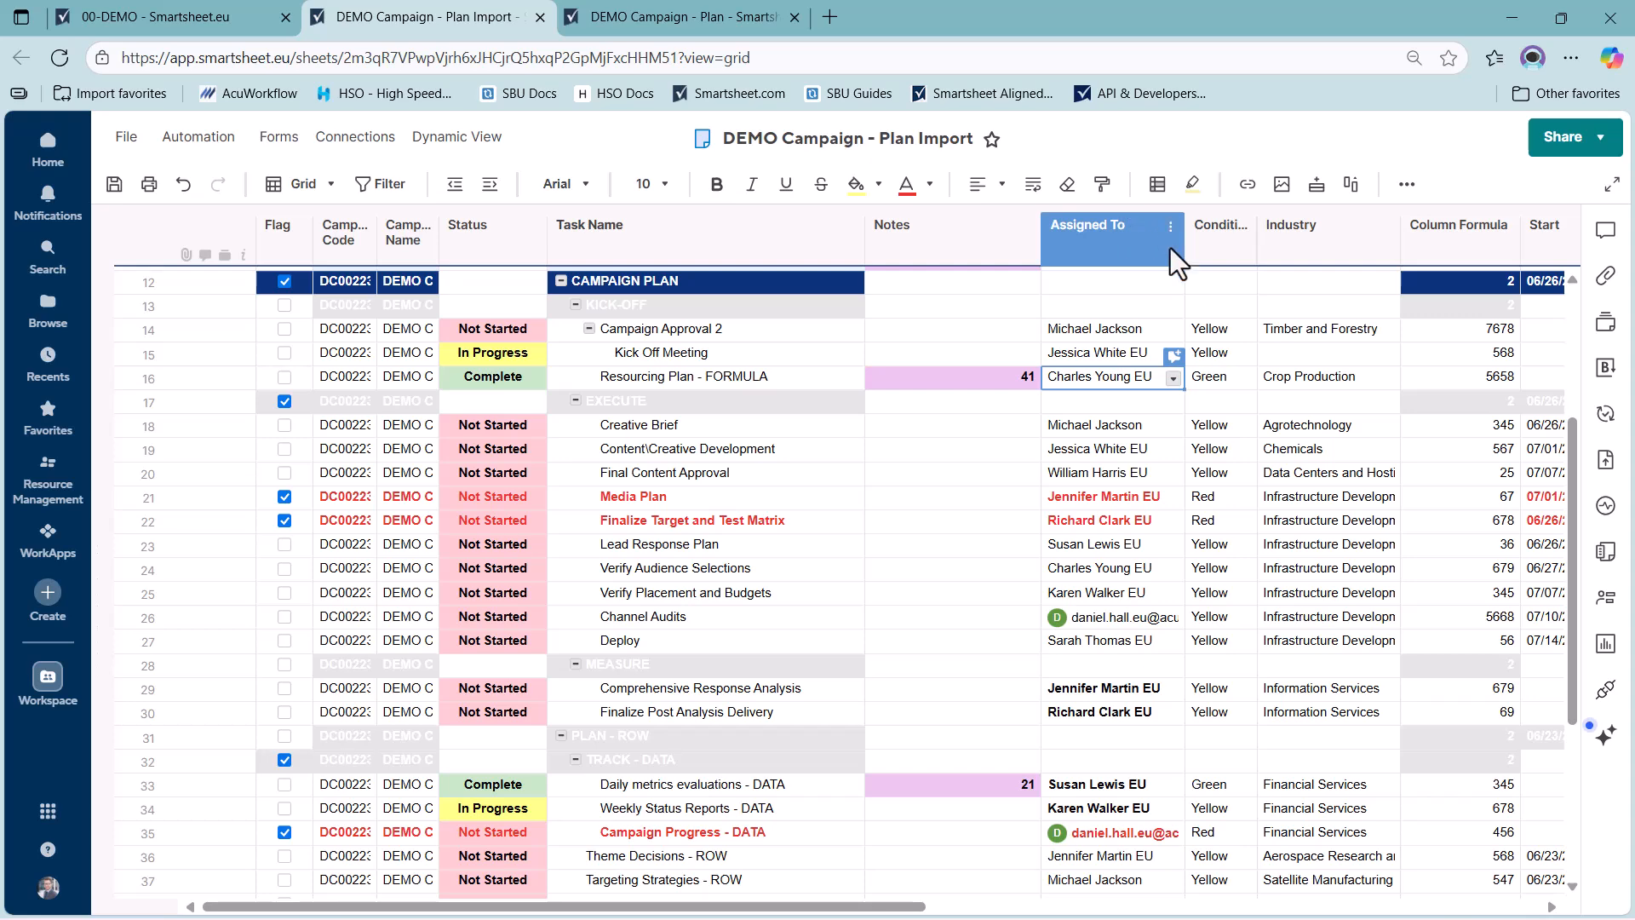
{"action": "left_click", "coordinate": [1174, 380]}
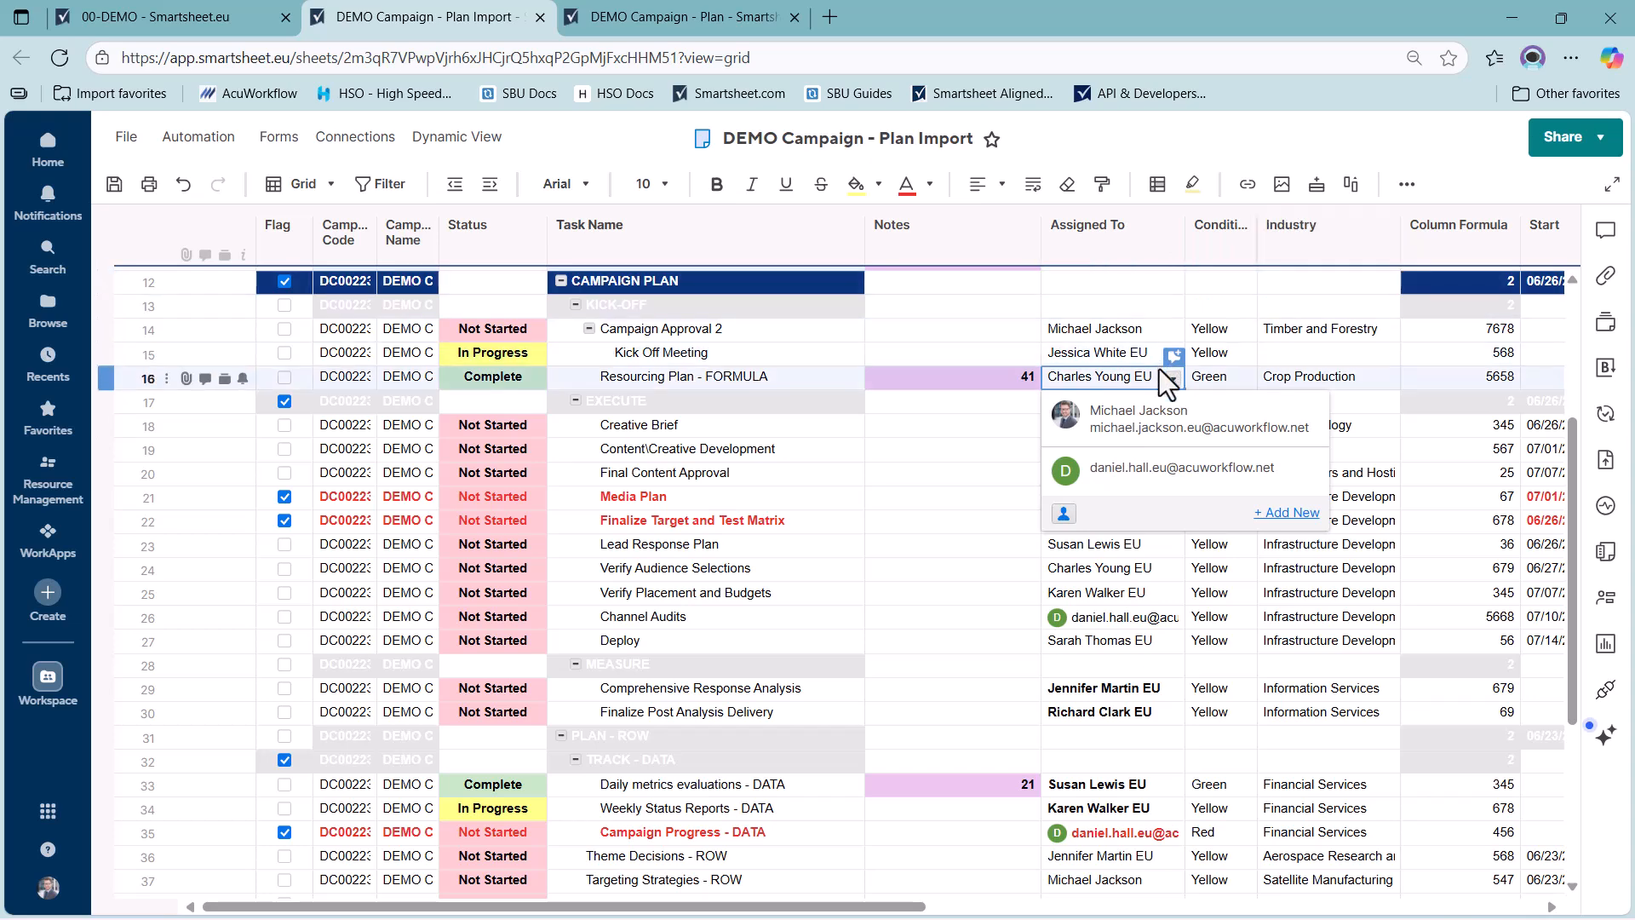
{"action": "left_click", "coordinate": [1152, 309]}
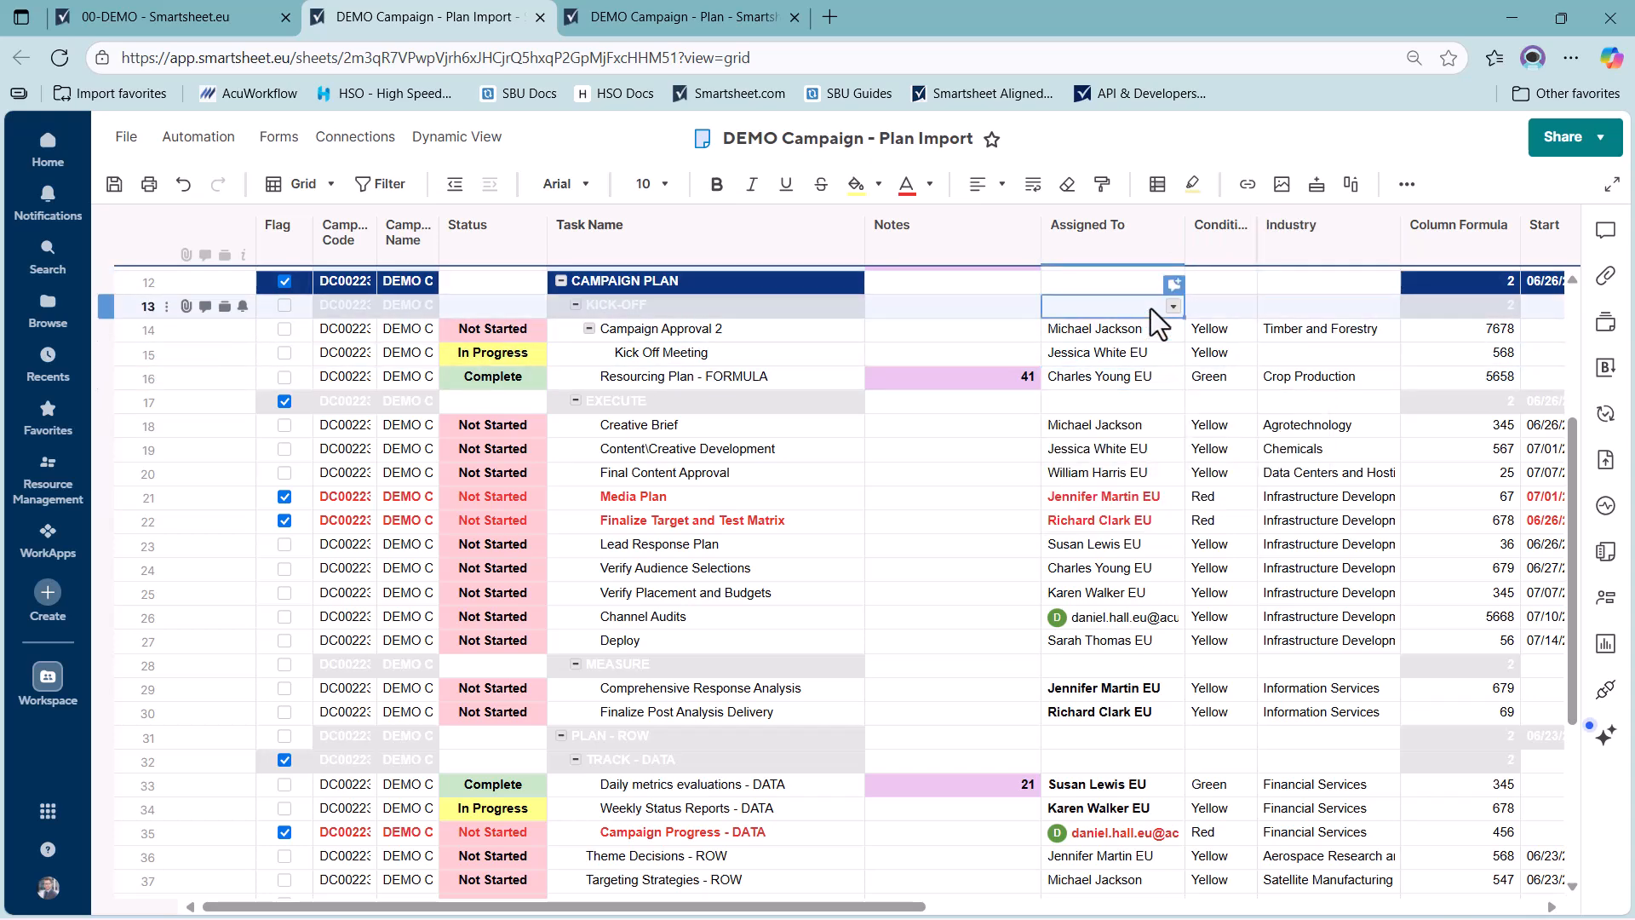
Step: View the contact choices in the Assigned To cells of Campaign Approval 2 and Channel Audits without changing the assignees
{"action": "left_click", "coordinate": [1148, 334]}
{"action": "left_click", "coordinate": [1173, 330]}
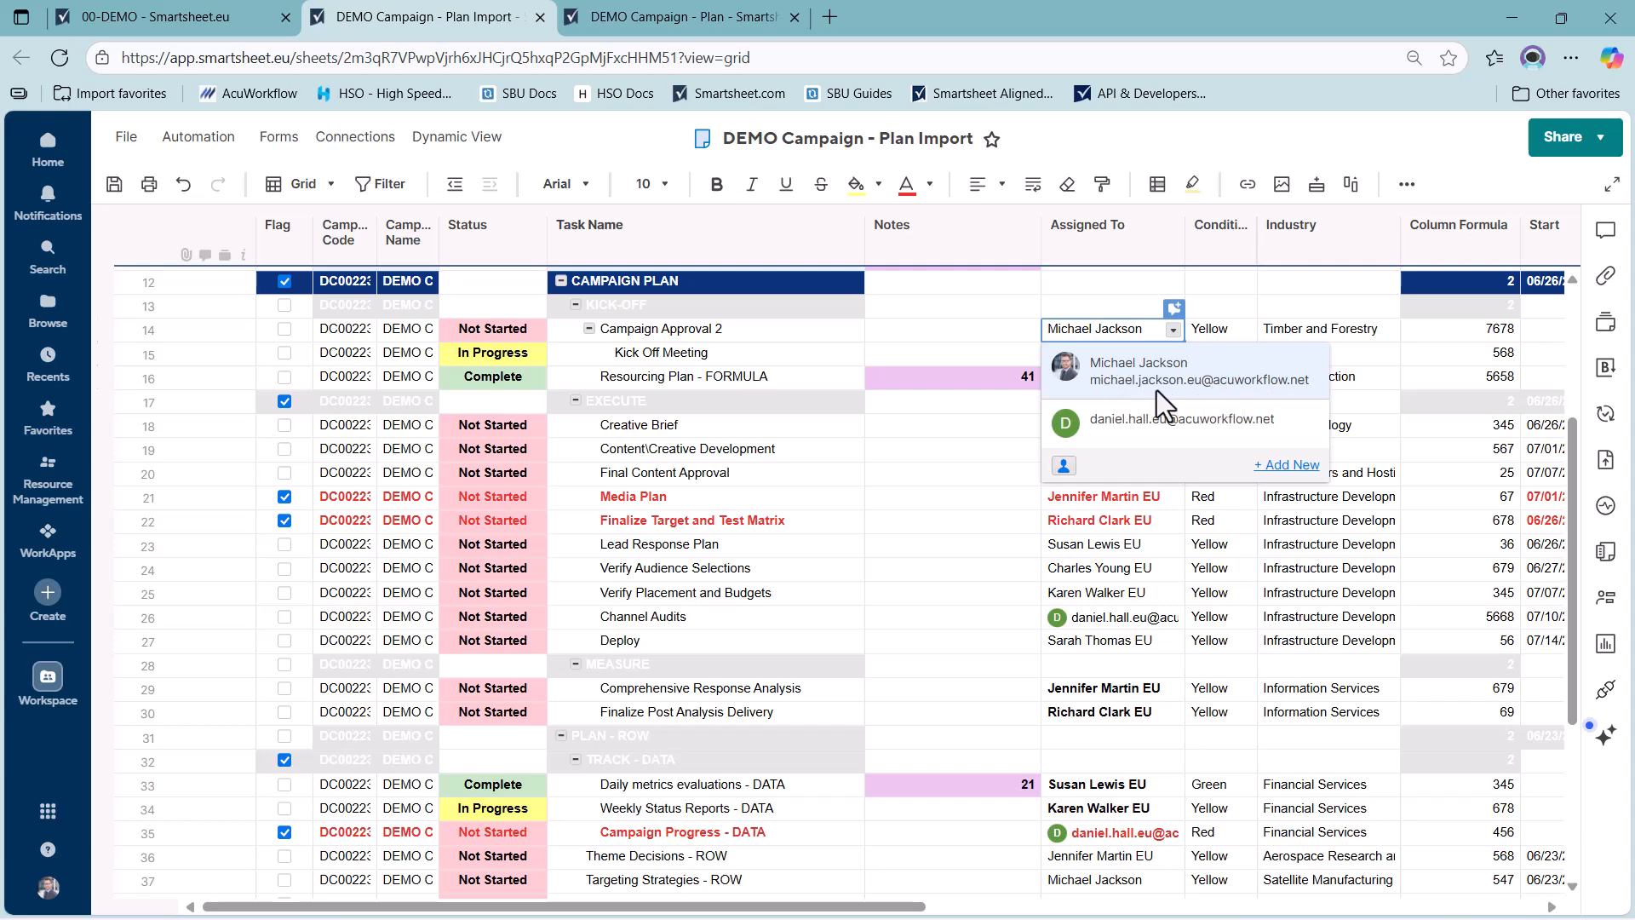
{"action": "left_click", "coordinate": [1127, 290]}
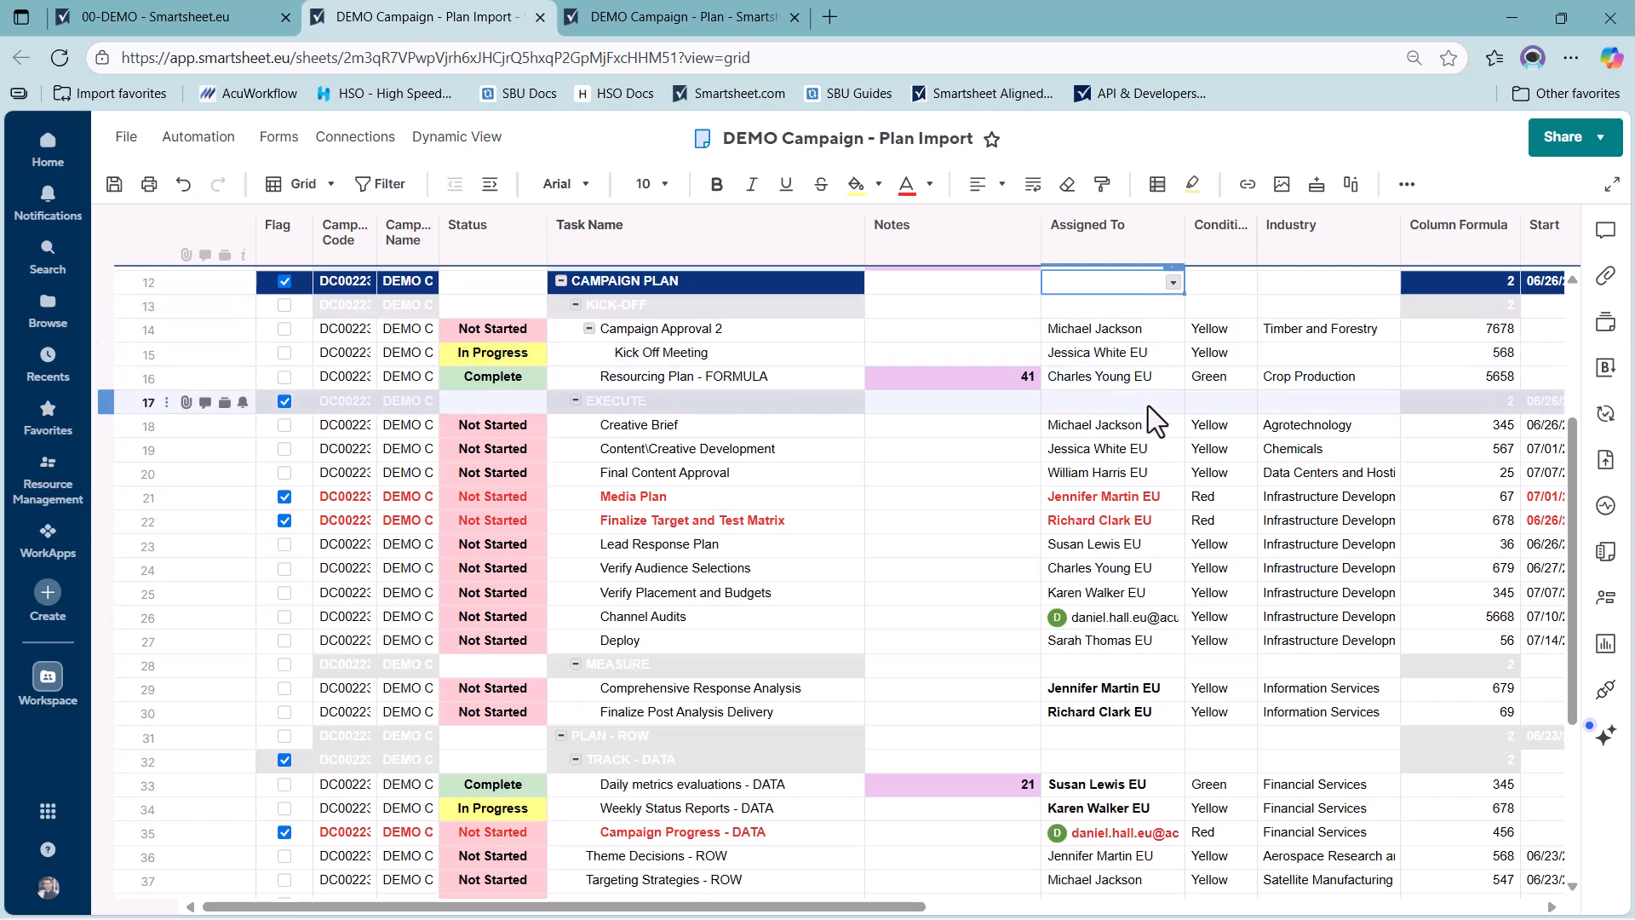
{"action": "left_click", "coordinate": [1109, 622]}
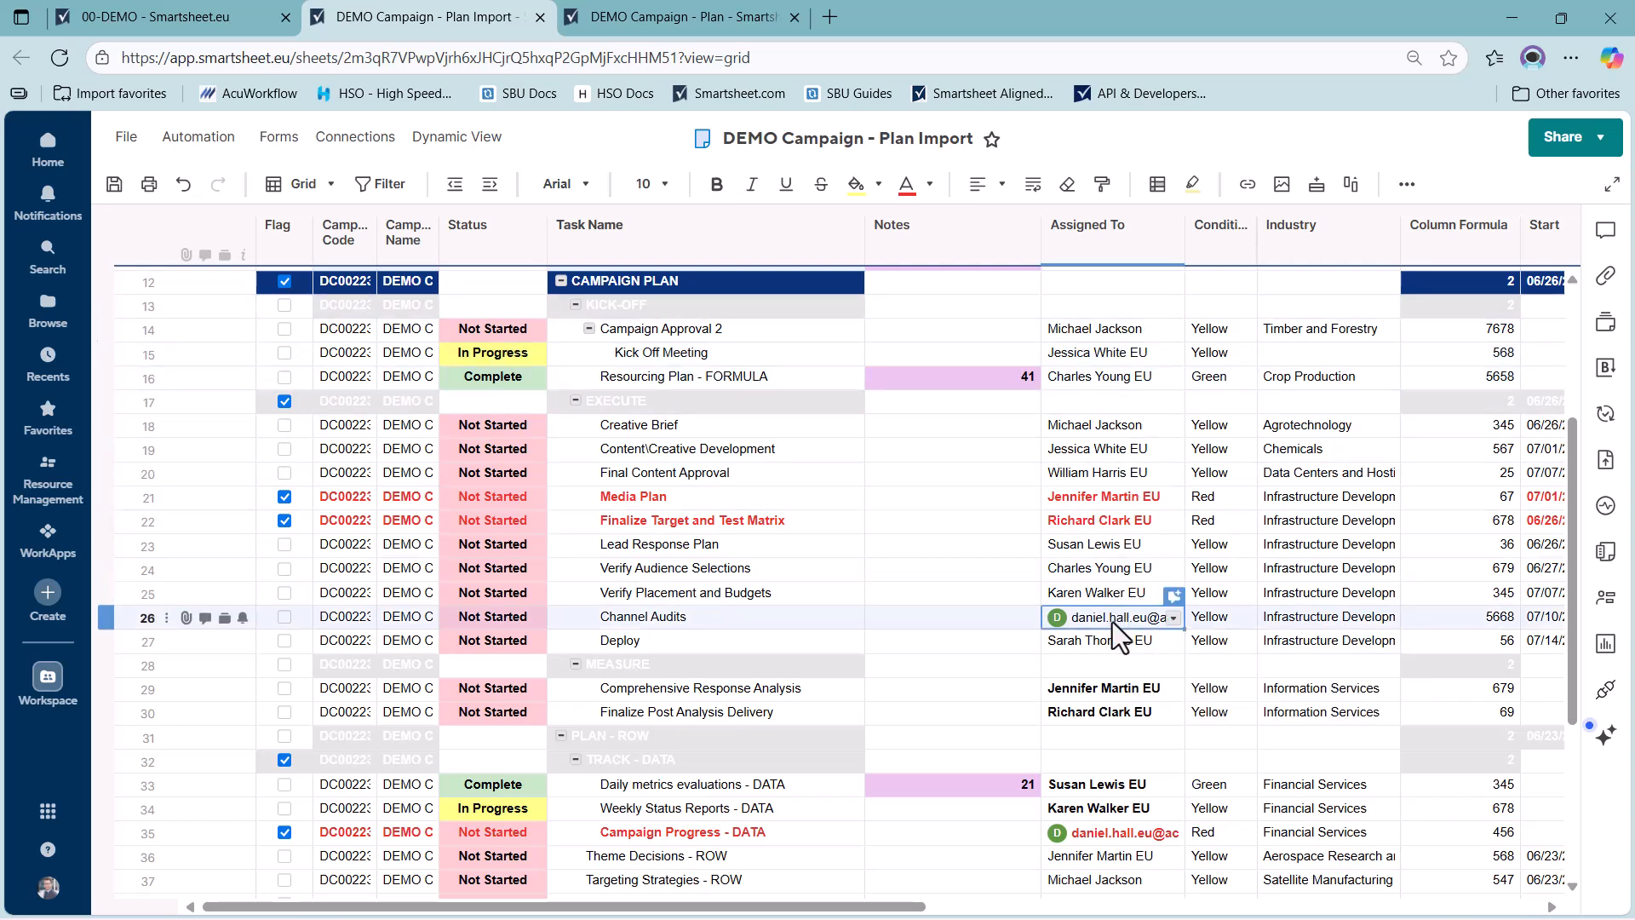
{"action": "left_click", "coordinate": [1176, 617]}
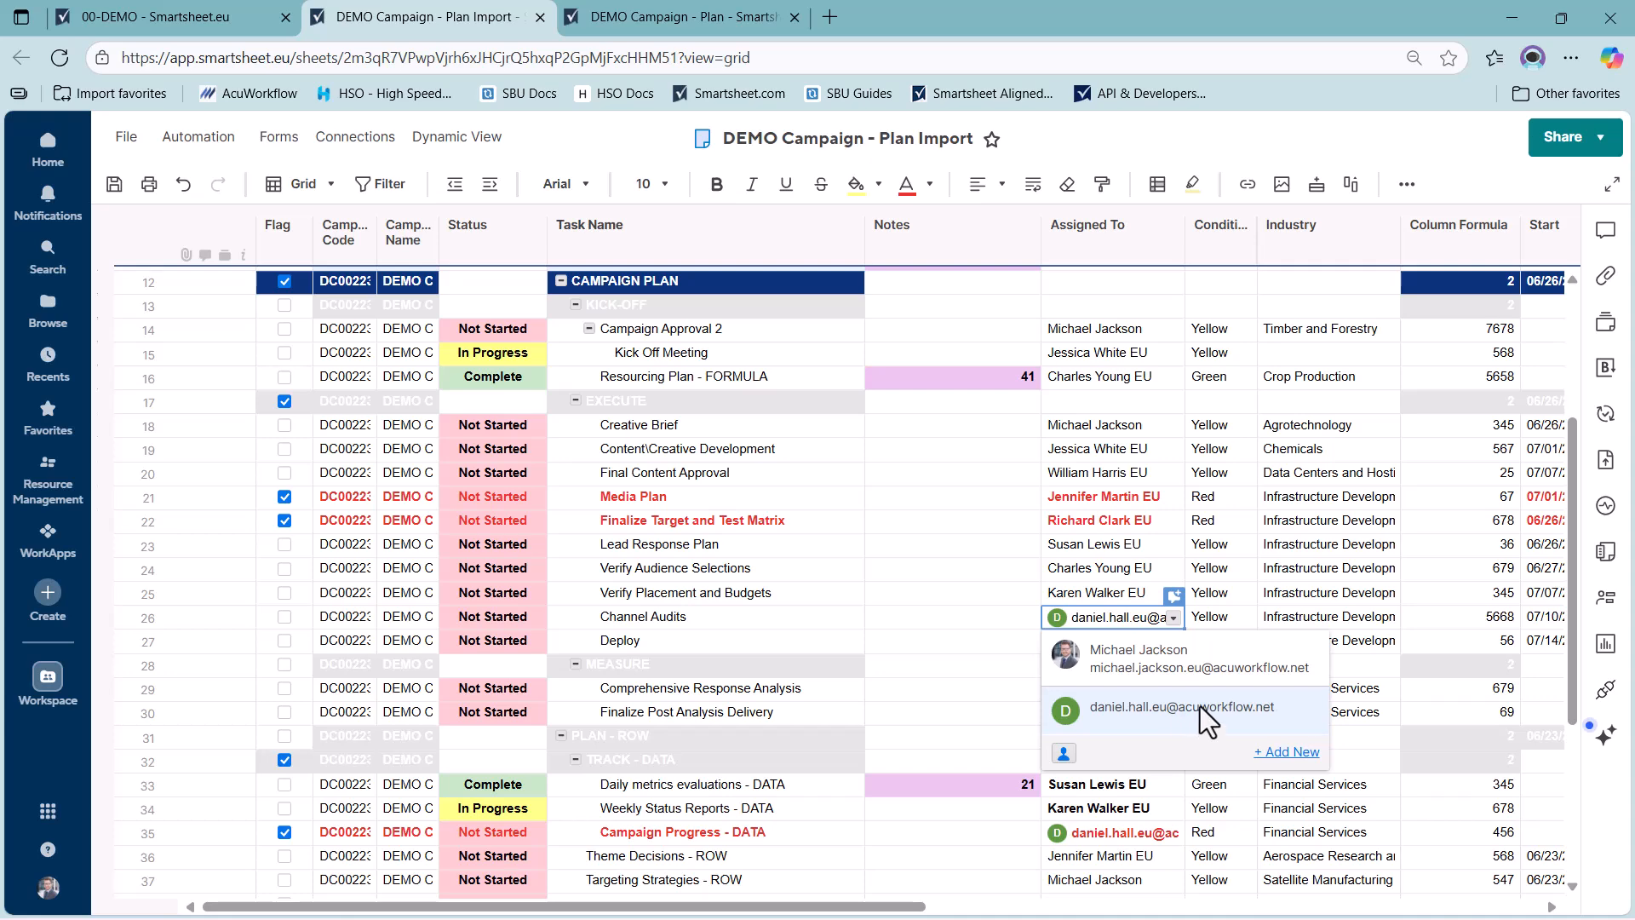
{"action": "left_click", "coordinate": [1107, 571]}
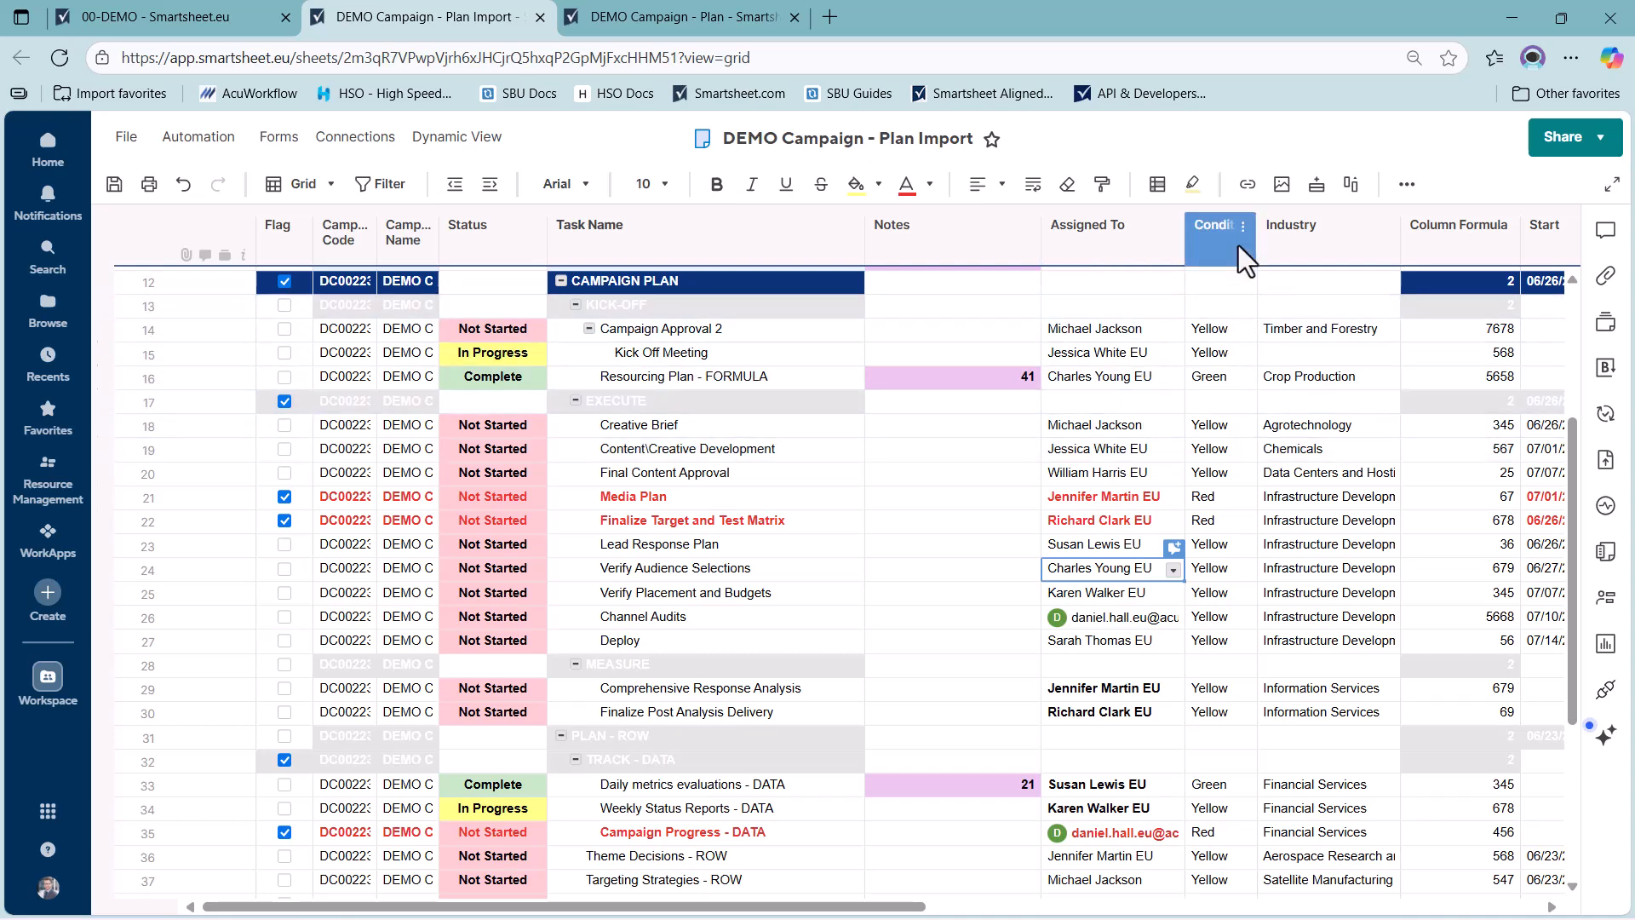
Step: Check the Condition options for Campaign Approval 2 and the column's type and values in its properties, closing them without changes
{"action": "left_click", "coordinate": [1218, 232]}
{"action": "left_click", "coordinate": [1227, 332]}
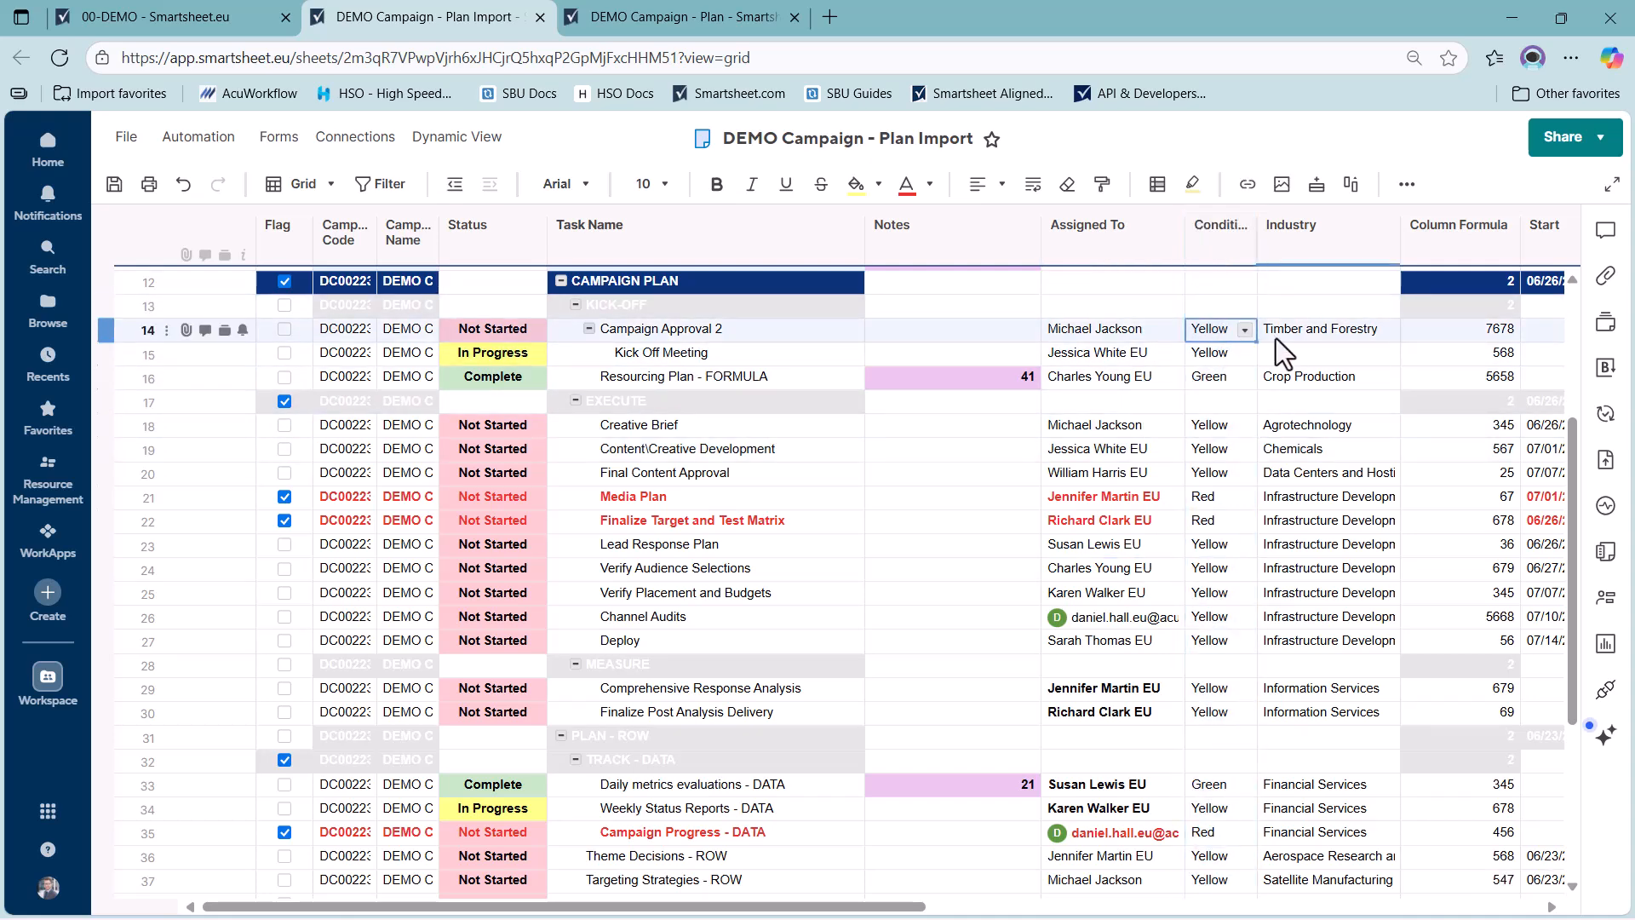
{"action": "left_click", "coordinate": [1244, 330]}
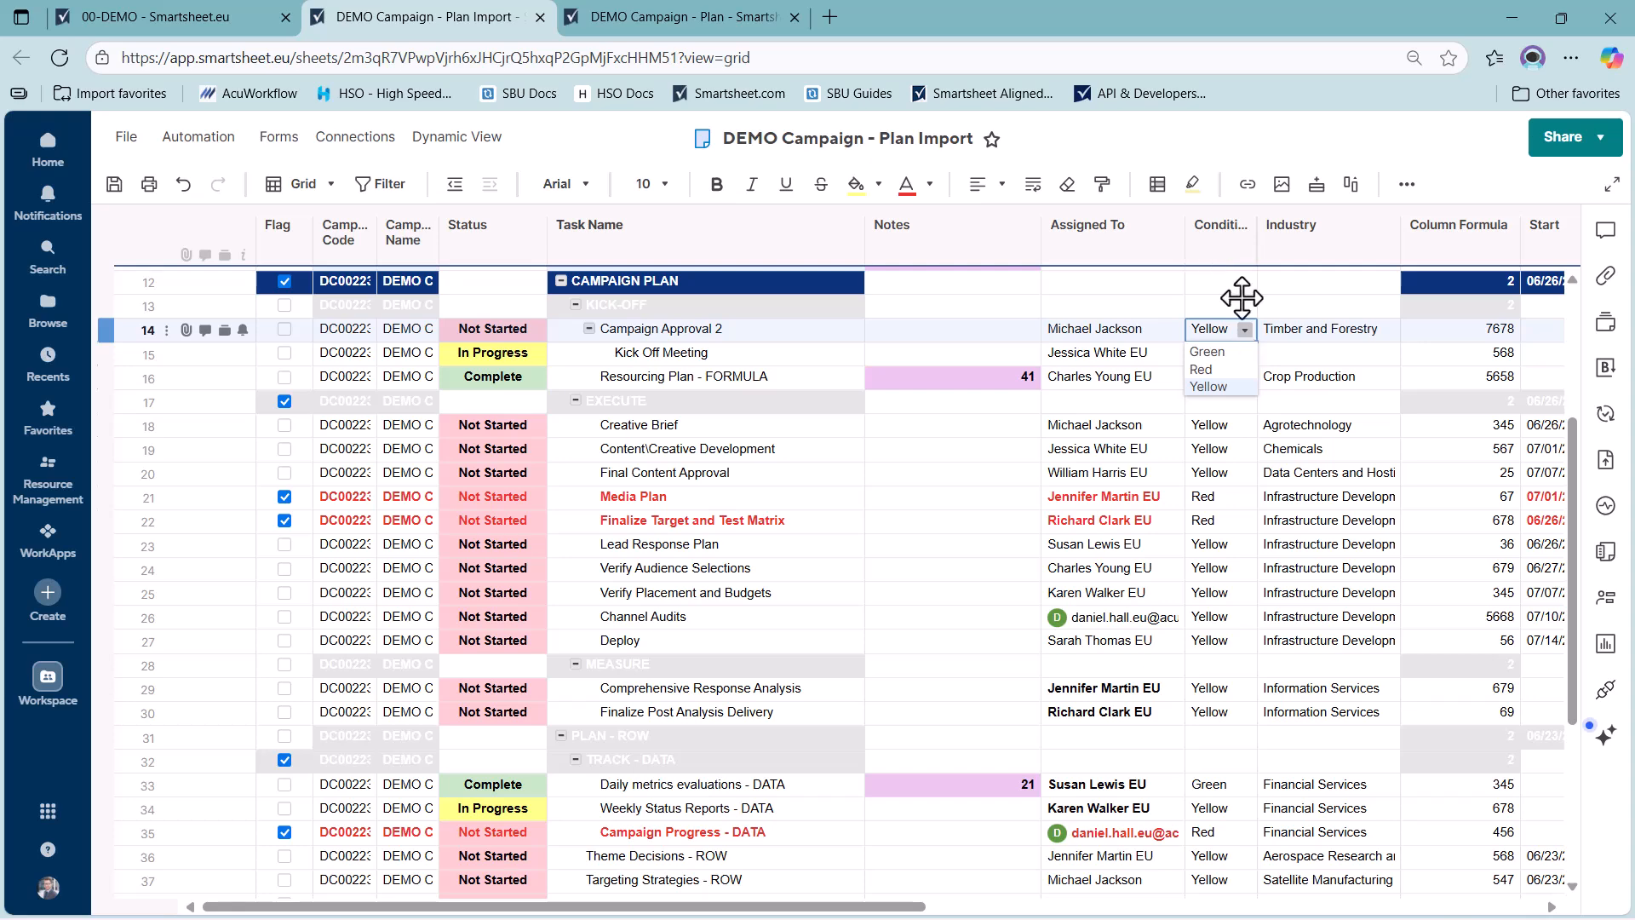
{"action": "left_click", "coordinate": [1245, 233]}
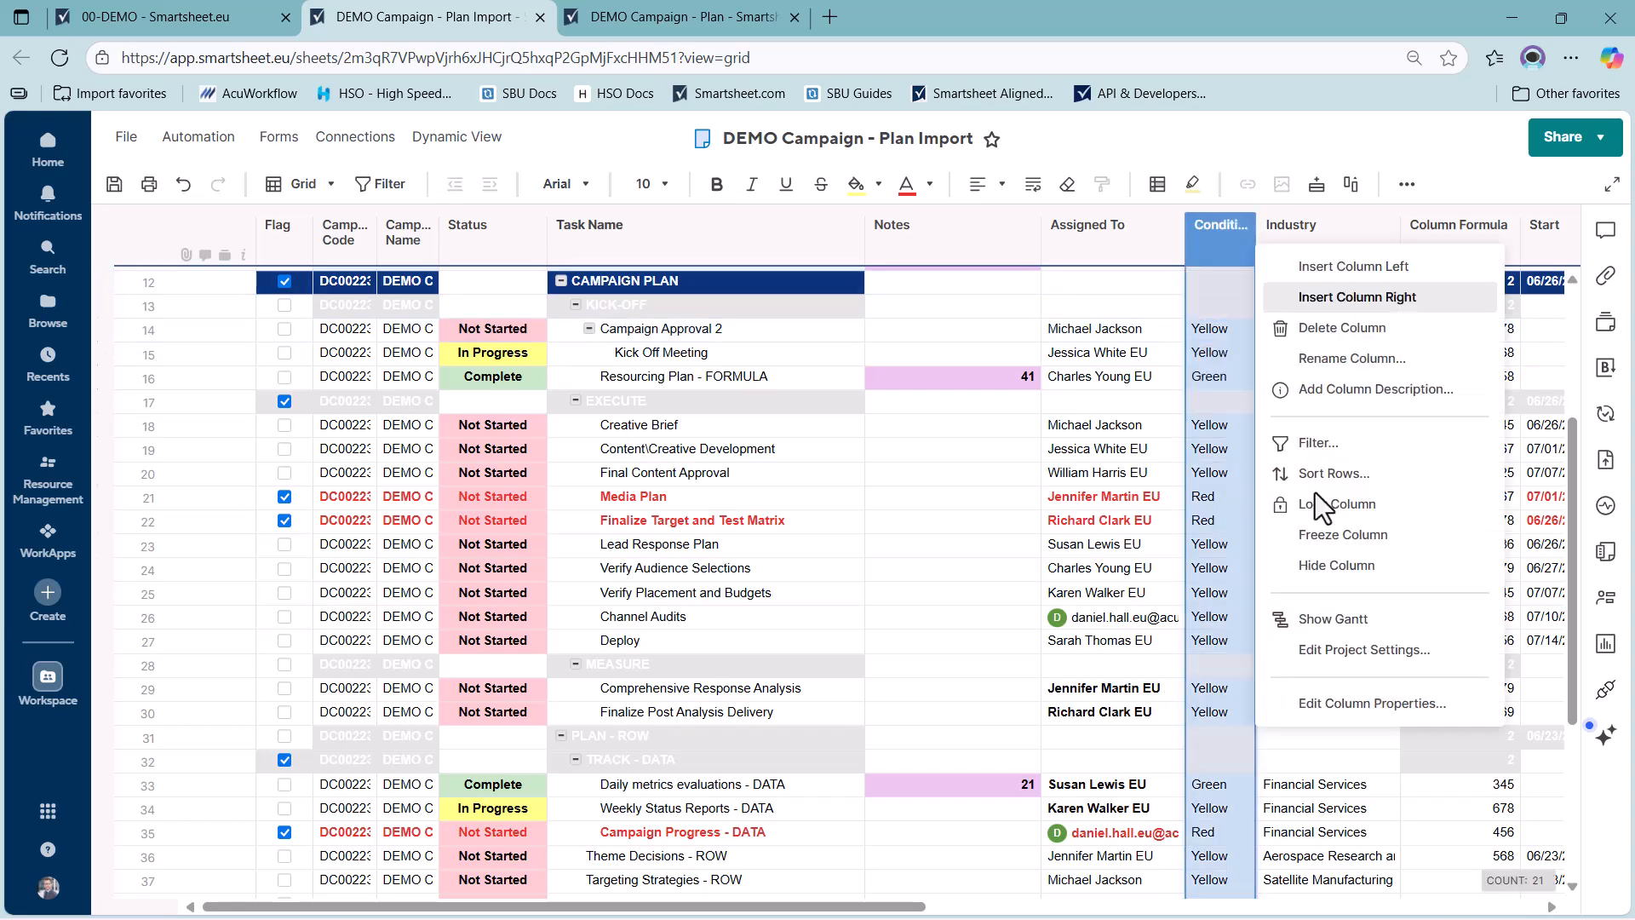
{"action": "left_click", "coordinate": [1342, 708]}
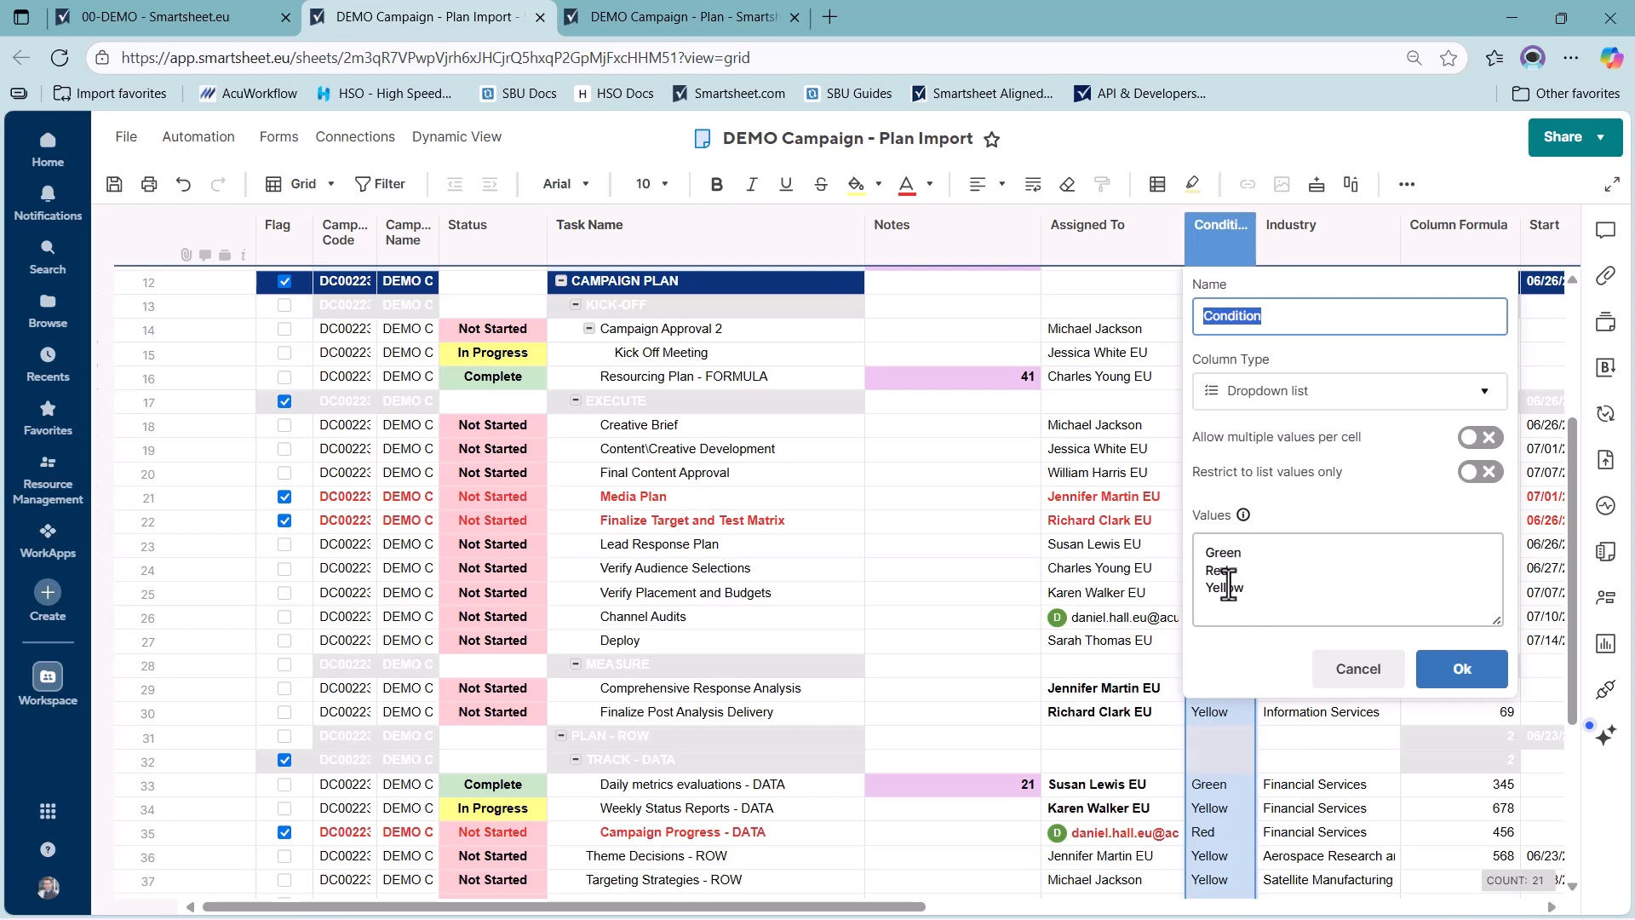
{"action": "left_click", "coordinate": [1329, 673]}
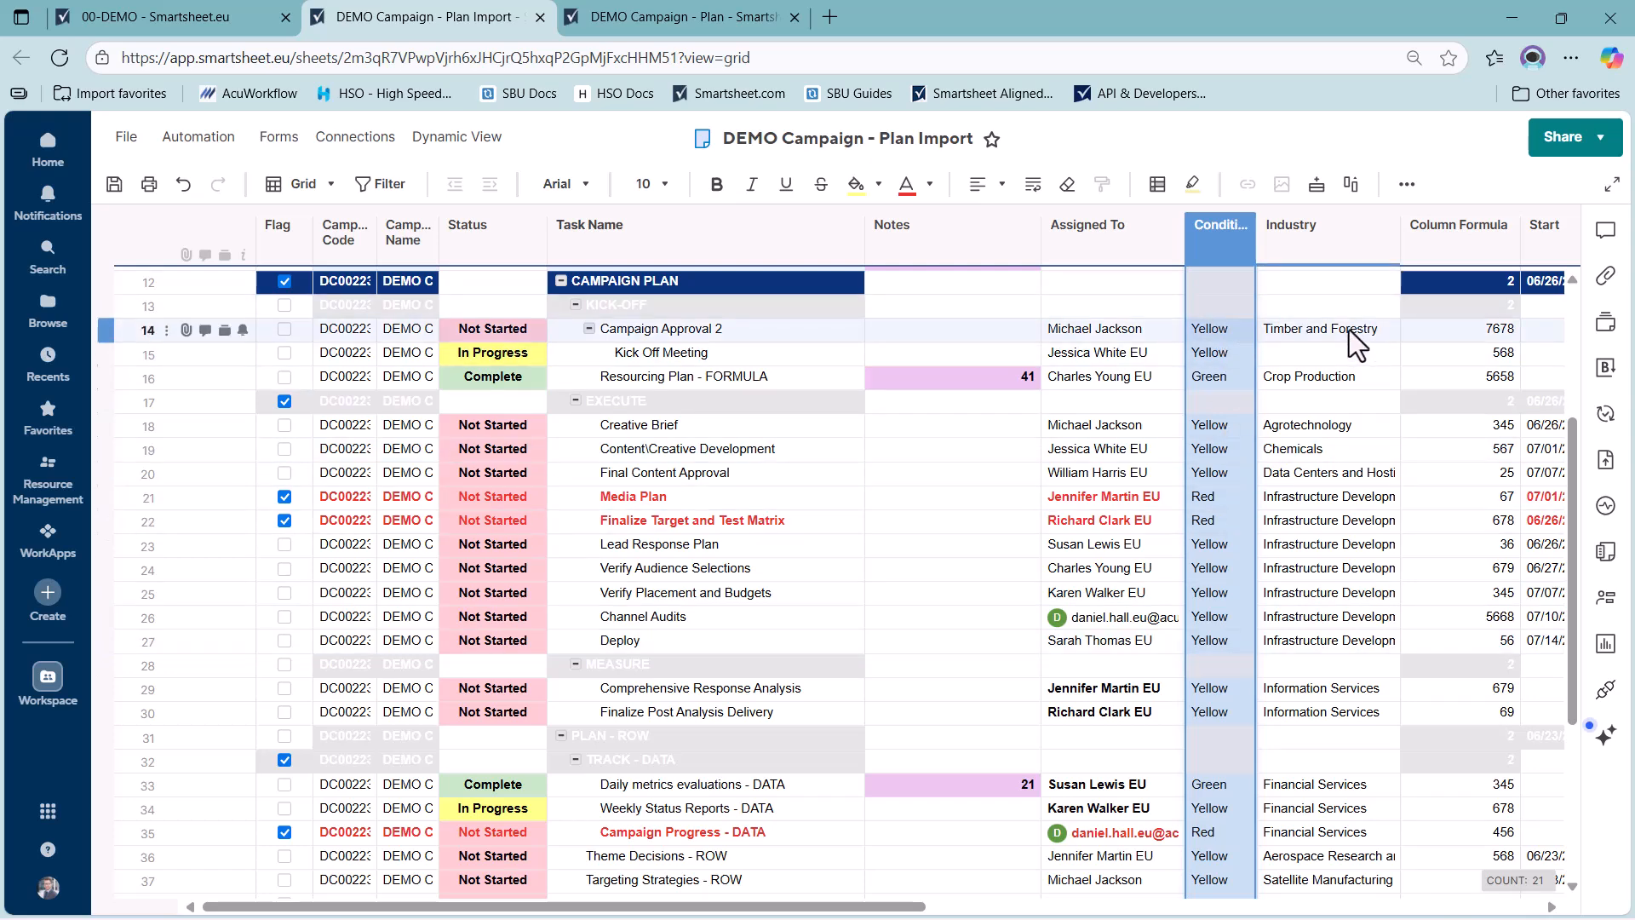
Step: Switch to the original DEMO Campaign - Plan sheet and browse the Industry options for Campaign Approval 2 without choosing one
{"action": "key", "text": "ctrl+Tab"}
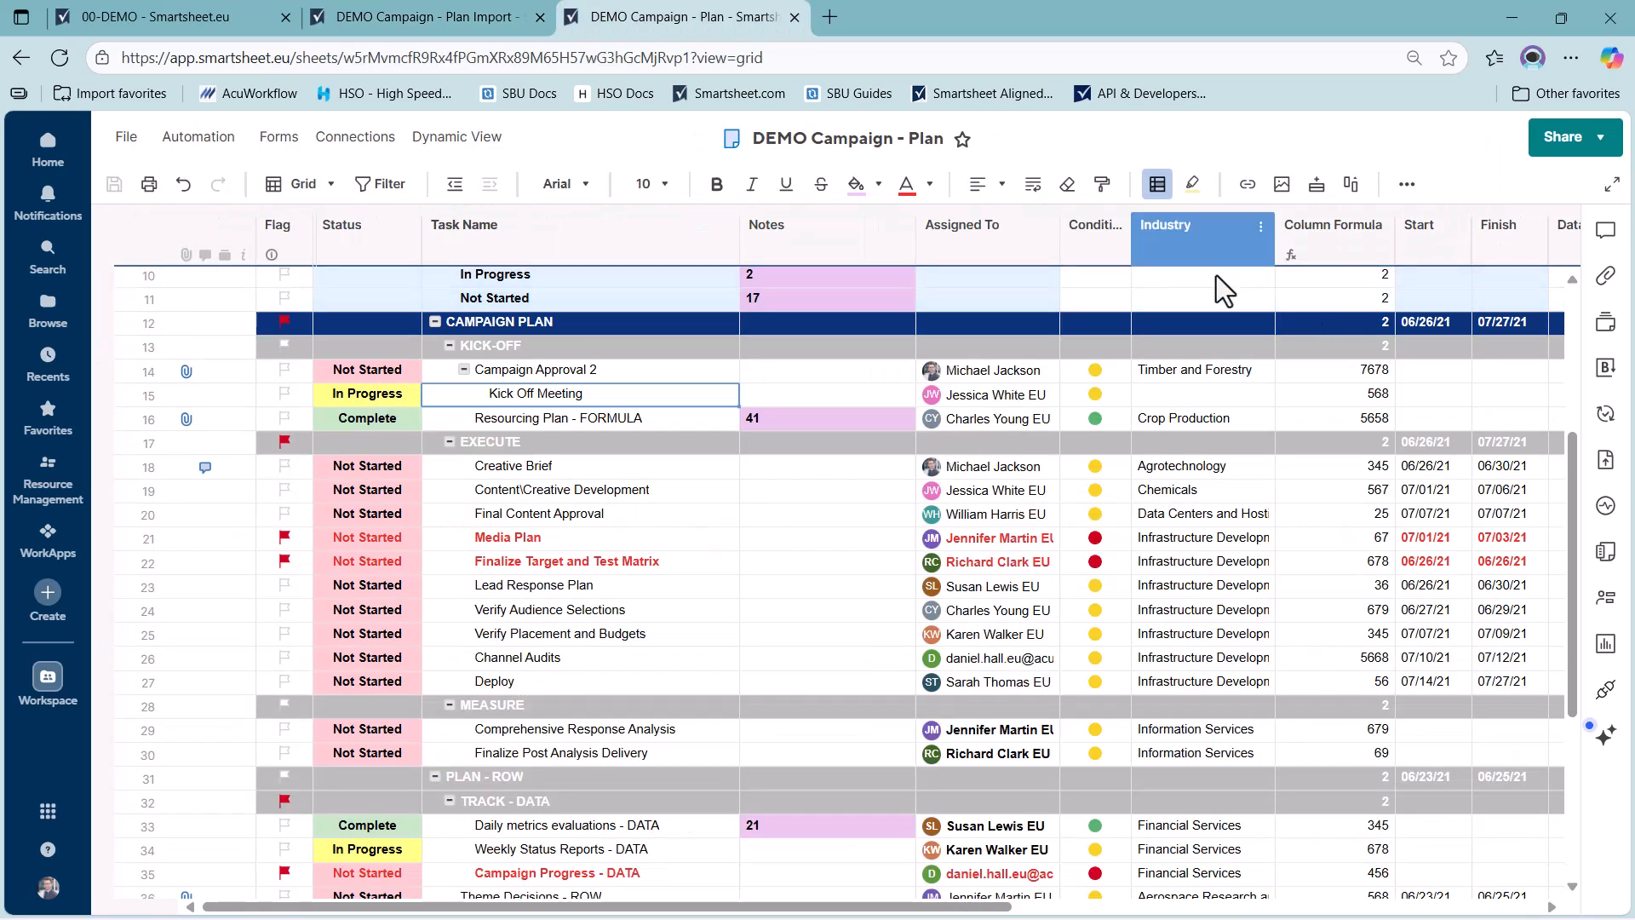
{"action": "left_click", "coordinate": [1257, 377]}
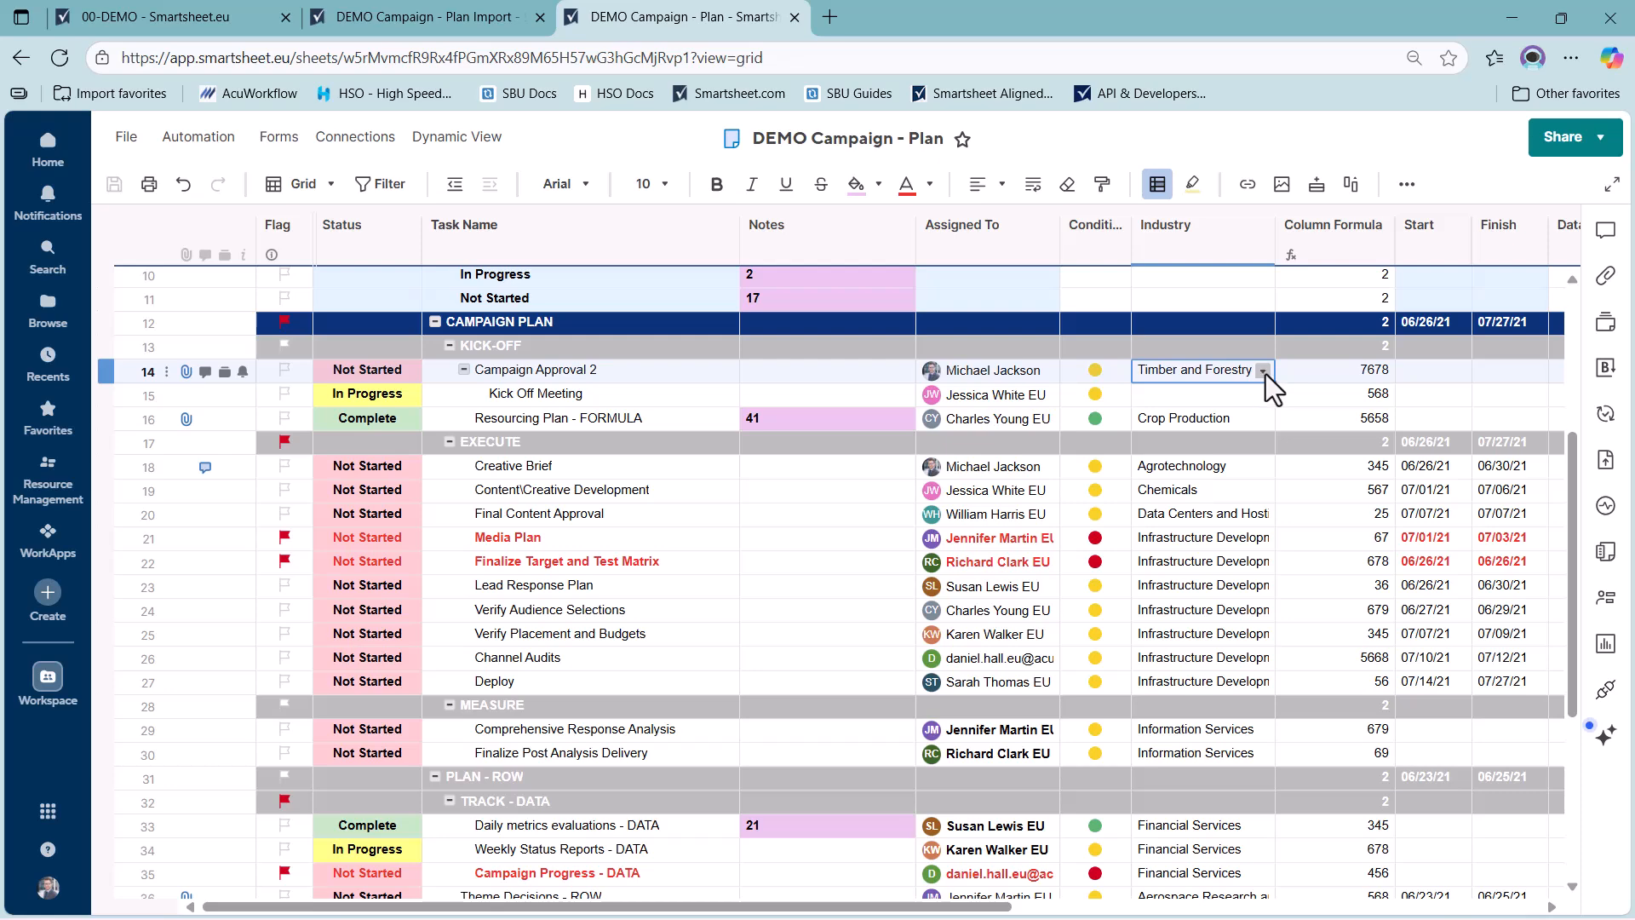
{"action": "left_click", "coordinate": [1265, 373]}
{"action": "scroll", "coordinate": [1260, 614], "scroll_direction": "down", "scroll_amount": 8}
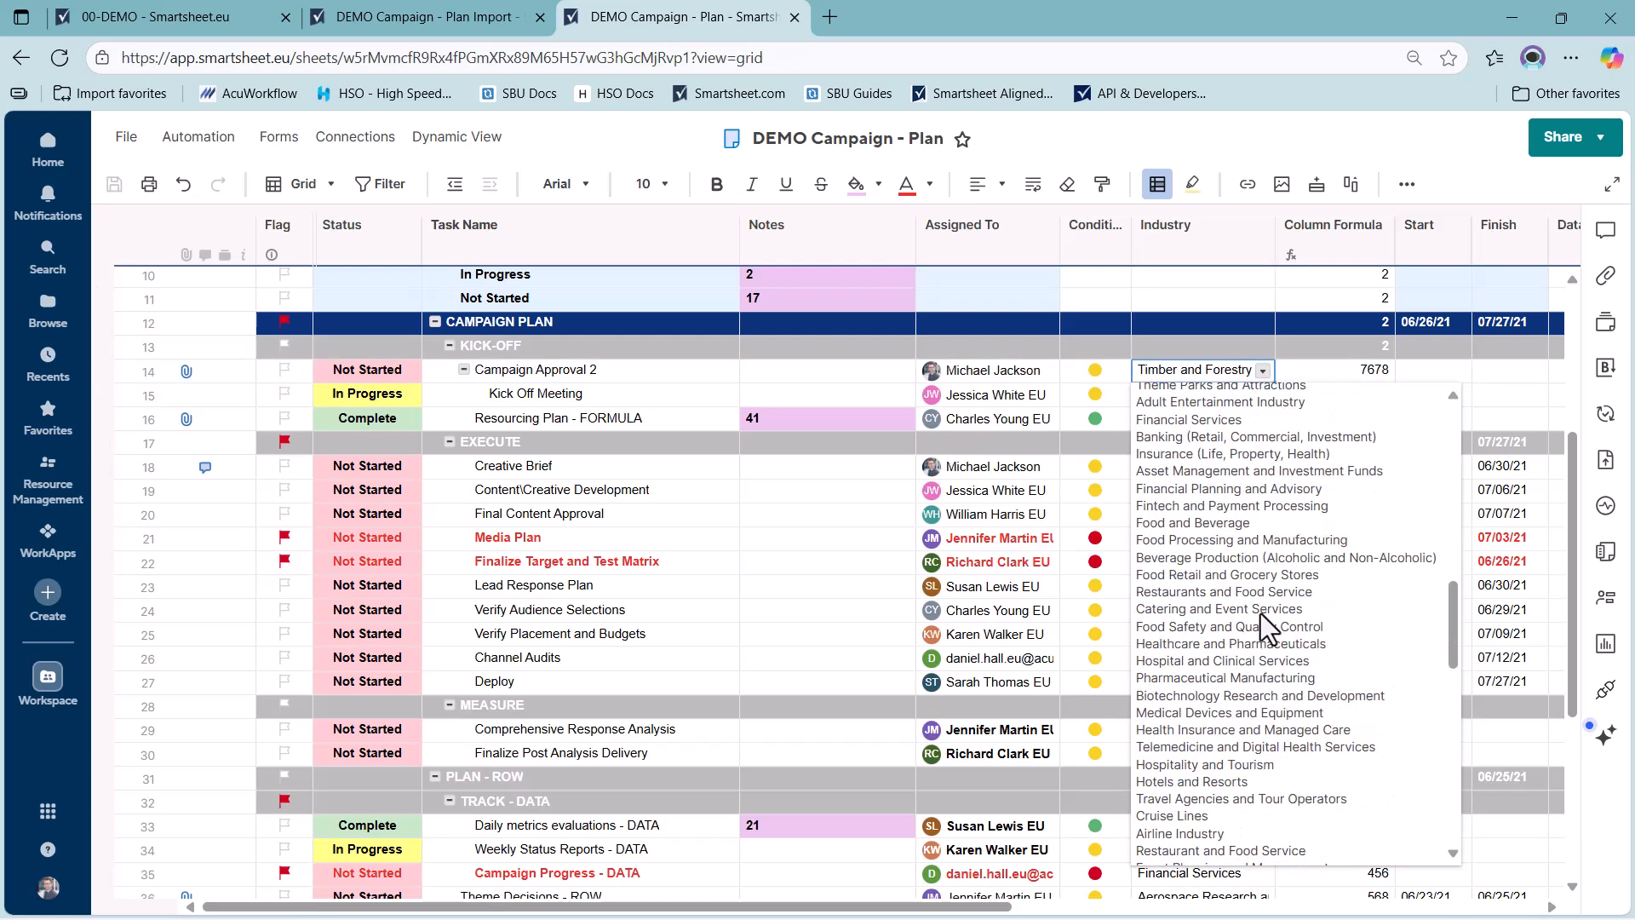
{"action": "scroll", "coordinate": [1260, 613], "scroll_direction": "up", "scroll_amount": 8}
{"action": "left_click", "coordinate": [1265, 371]}
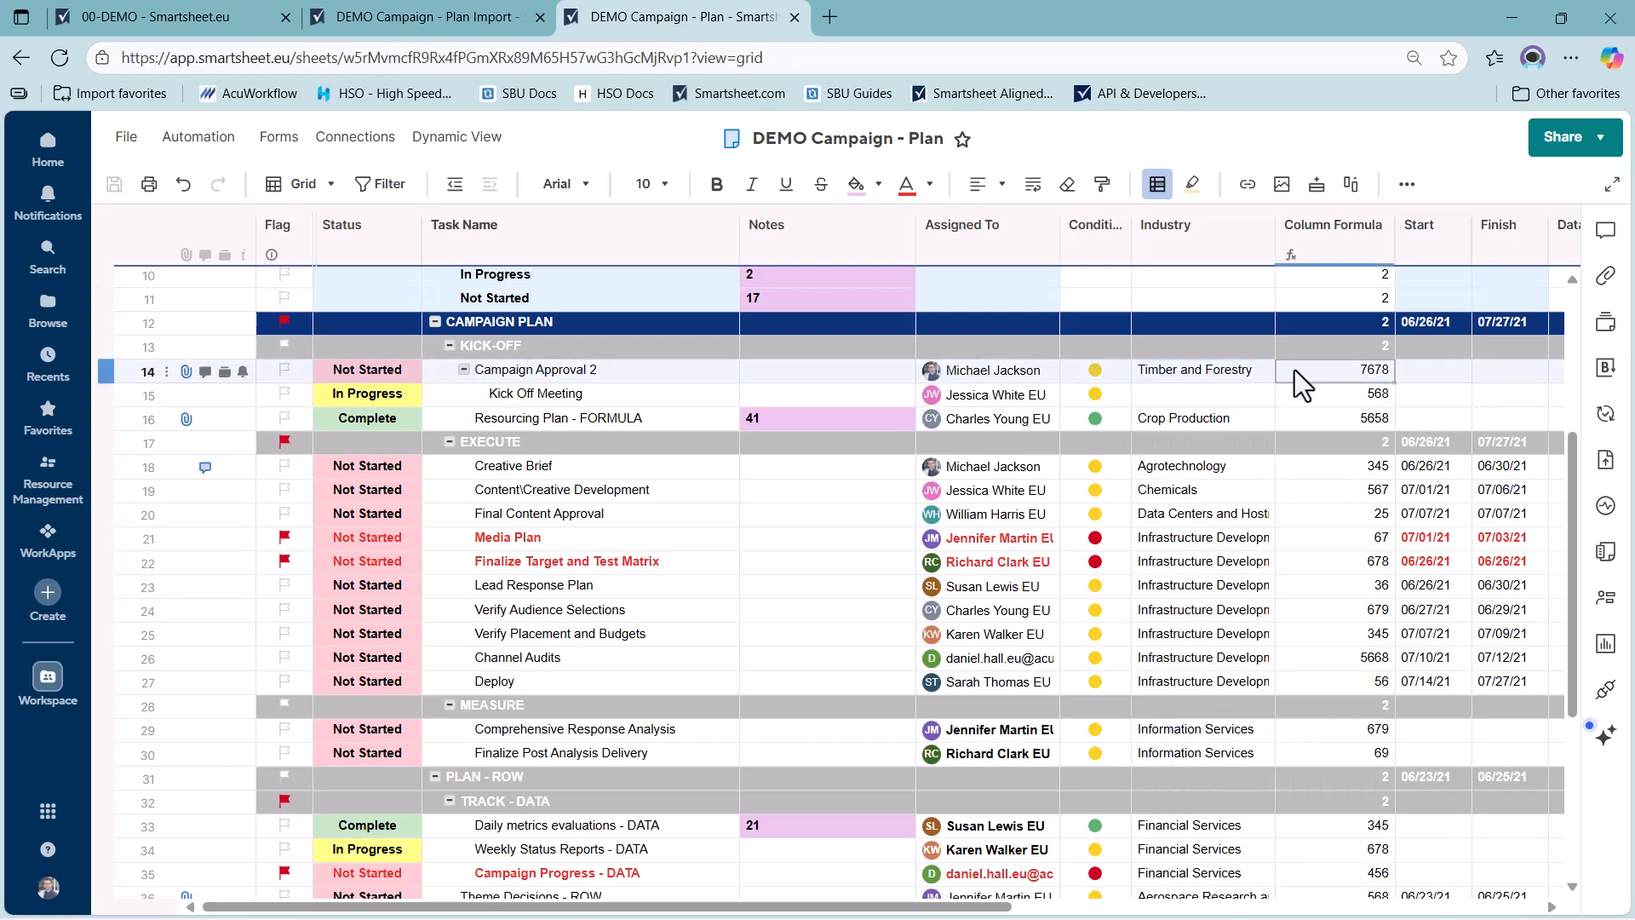
Step: Return to the imported sheet and check the Industry cells from Campaign Approval 2 to Final Content Approval for a dropdown list
{"action": "key", "text": "ctrl+shift+Tab"}
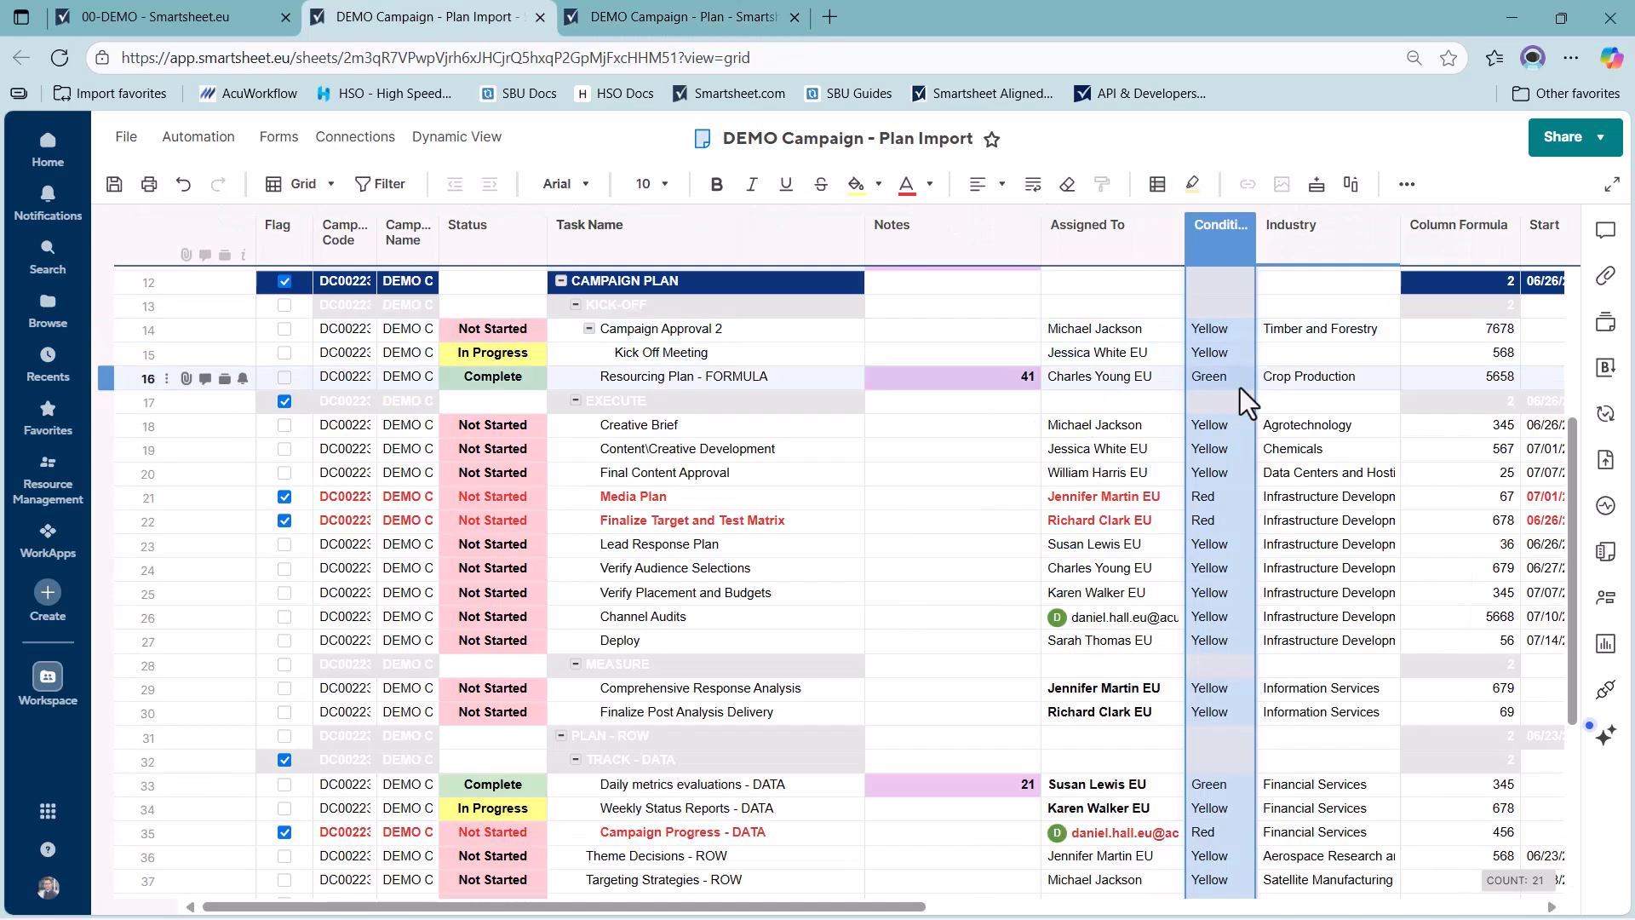
{"action": "left_click", "coordinate": [1339, 329]}
{"action": "left_click", "coordinate": [1346, 356]}
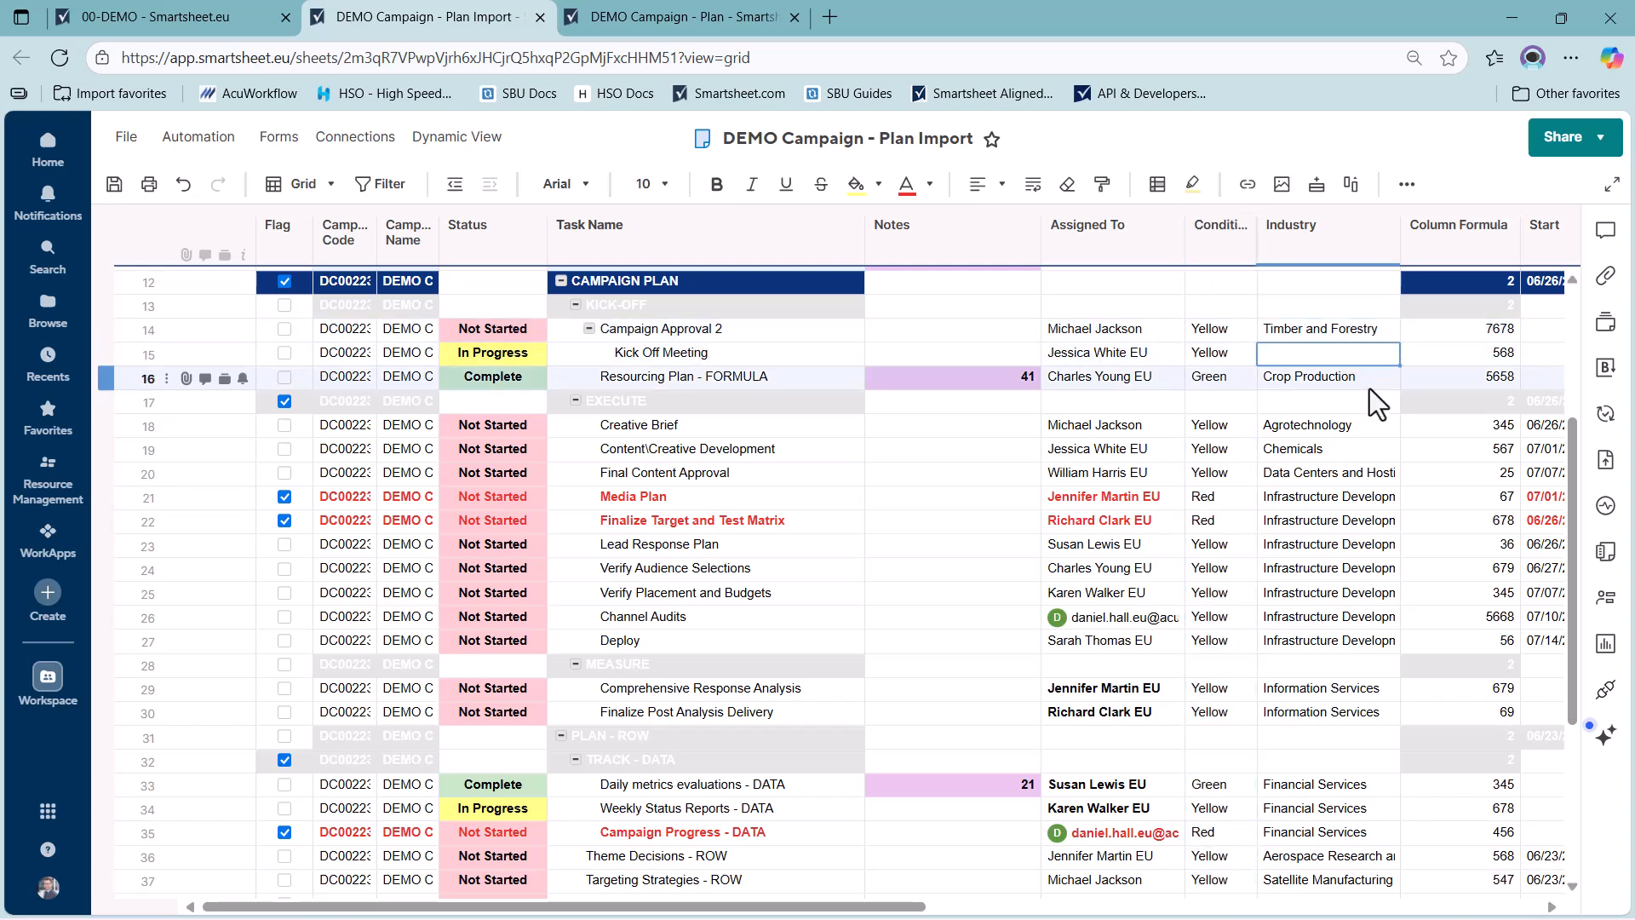
{"action": "left_click", "coordinate": [1367, 380]}
{"action": "left_click", "coordinate": [1362, 424]}
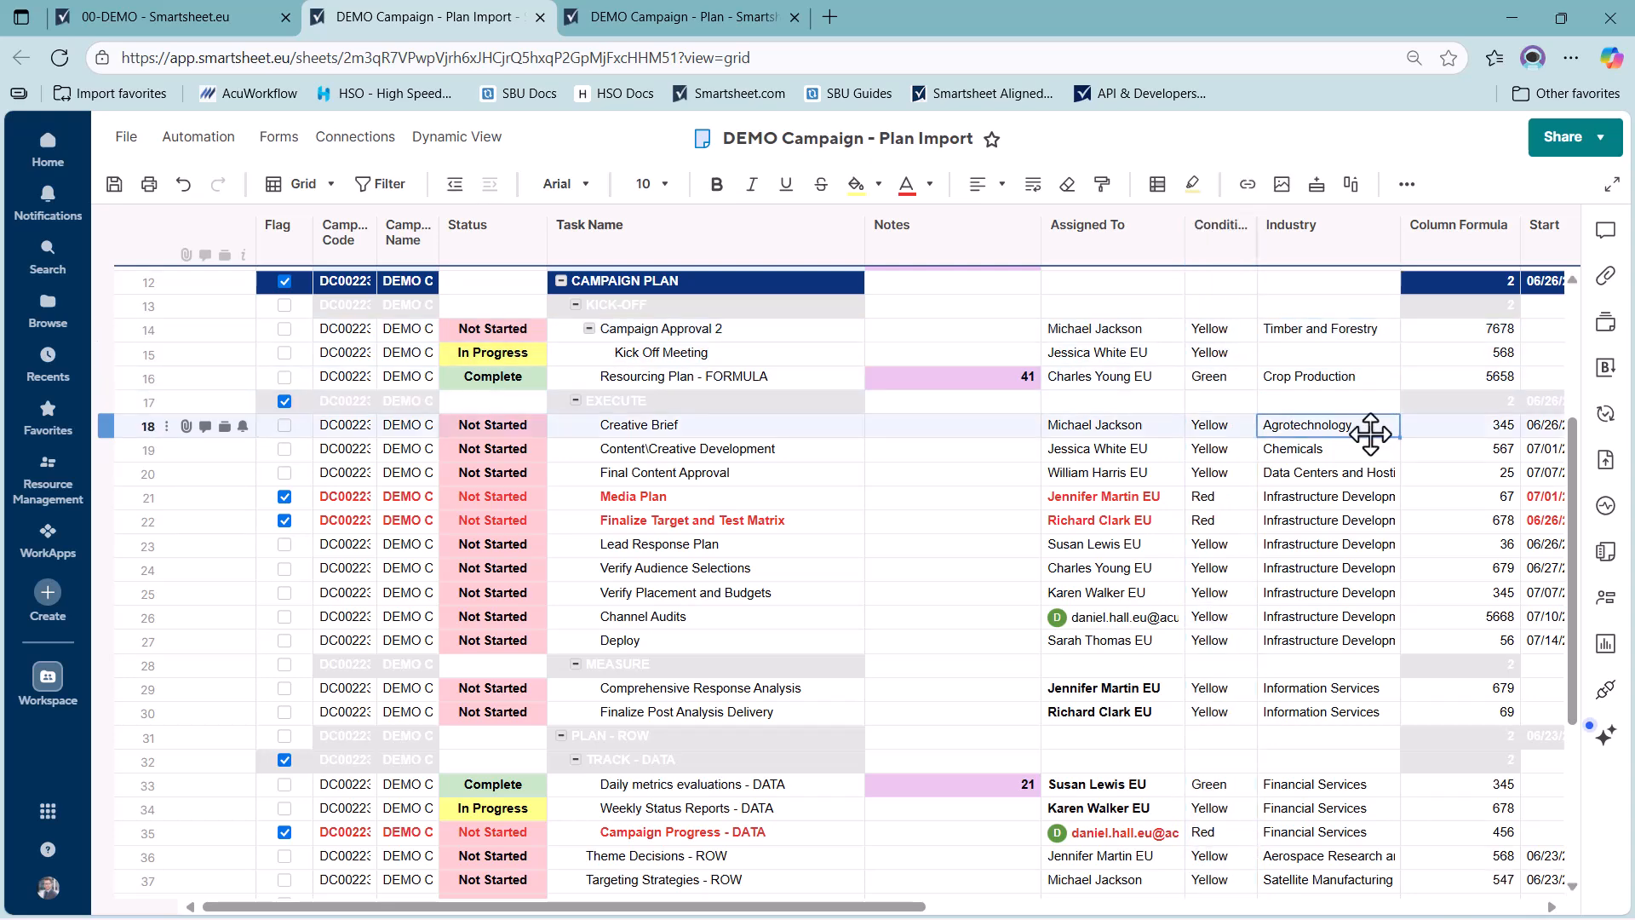
{"action": "left_click", "coordinate": [1369, 381]}
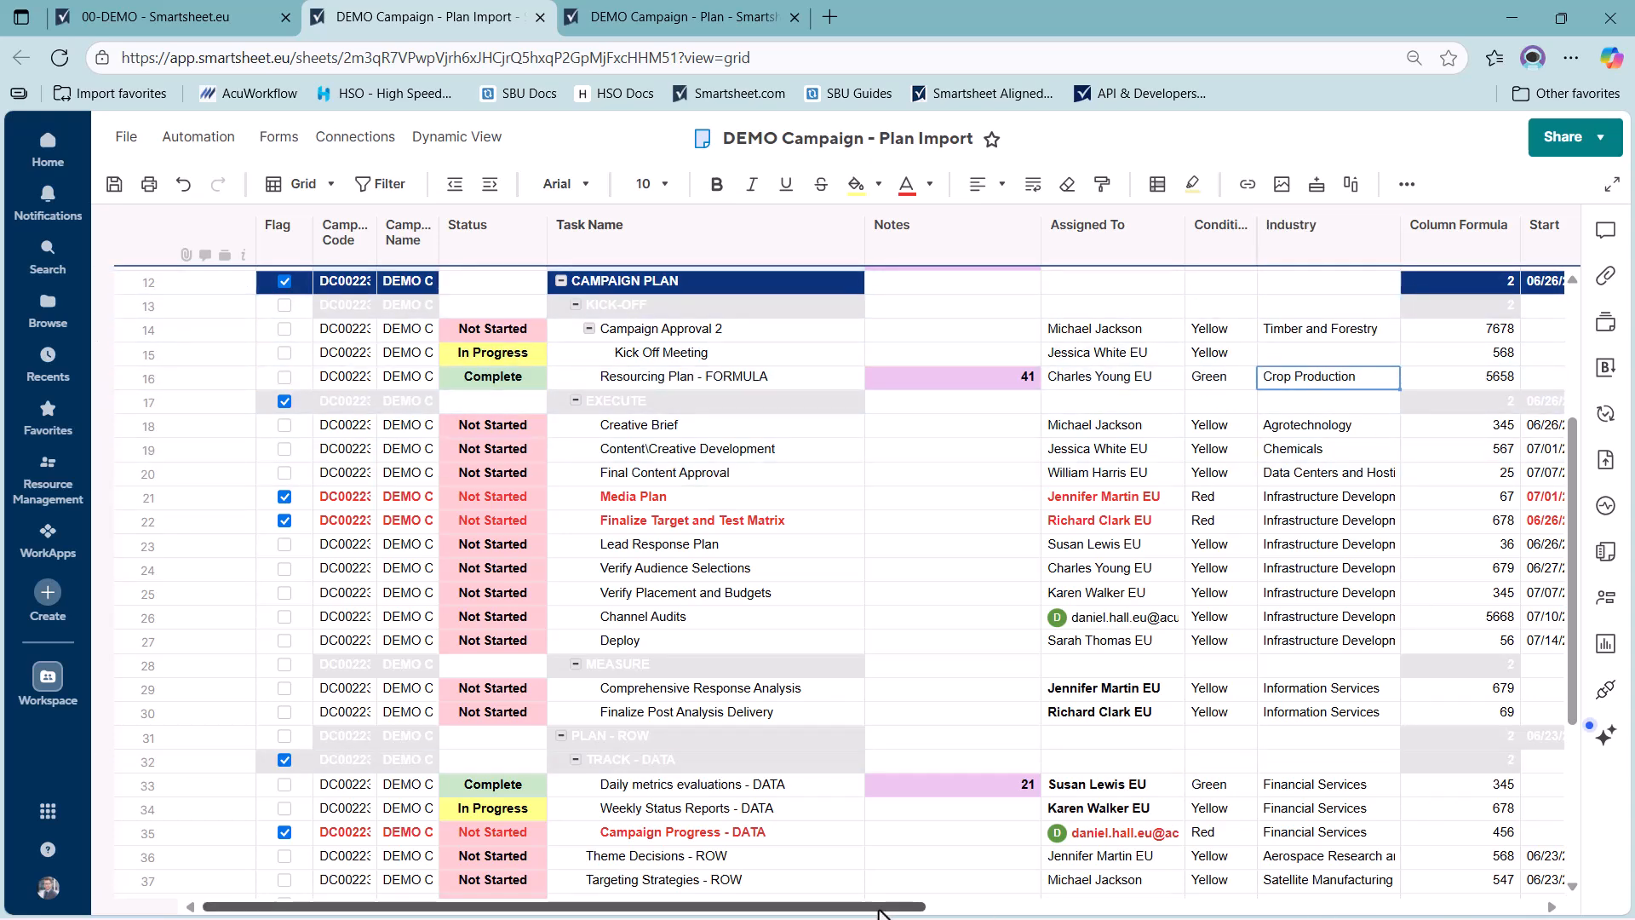
{"action": "left_click_drag", "start_coordinate": [880, 908], "coordinate": [1100, 906]}
{"action": "left_click", "coordinate": [928, 472]}
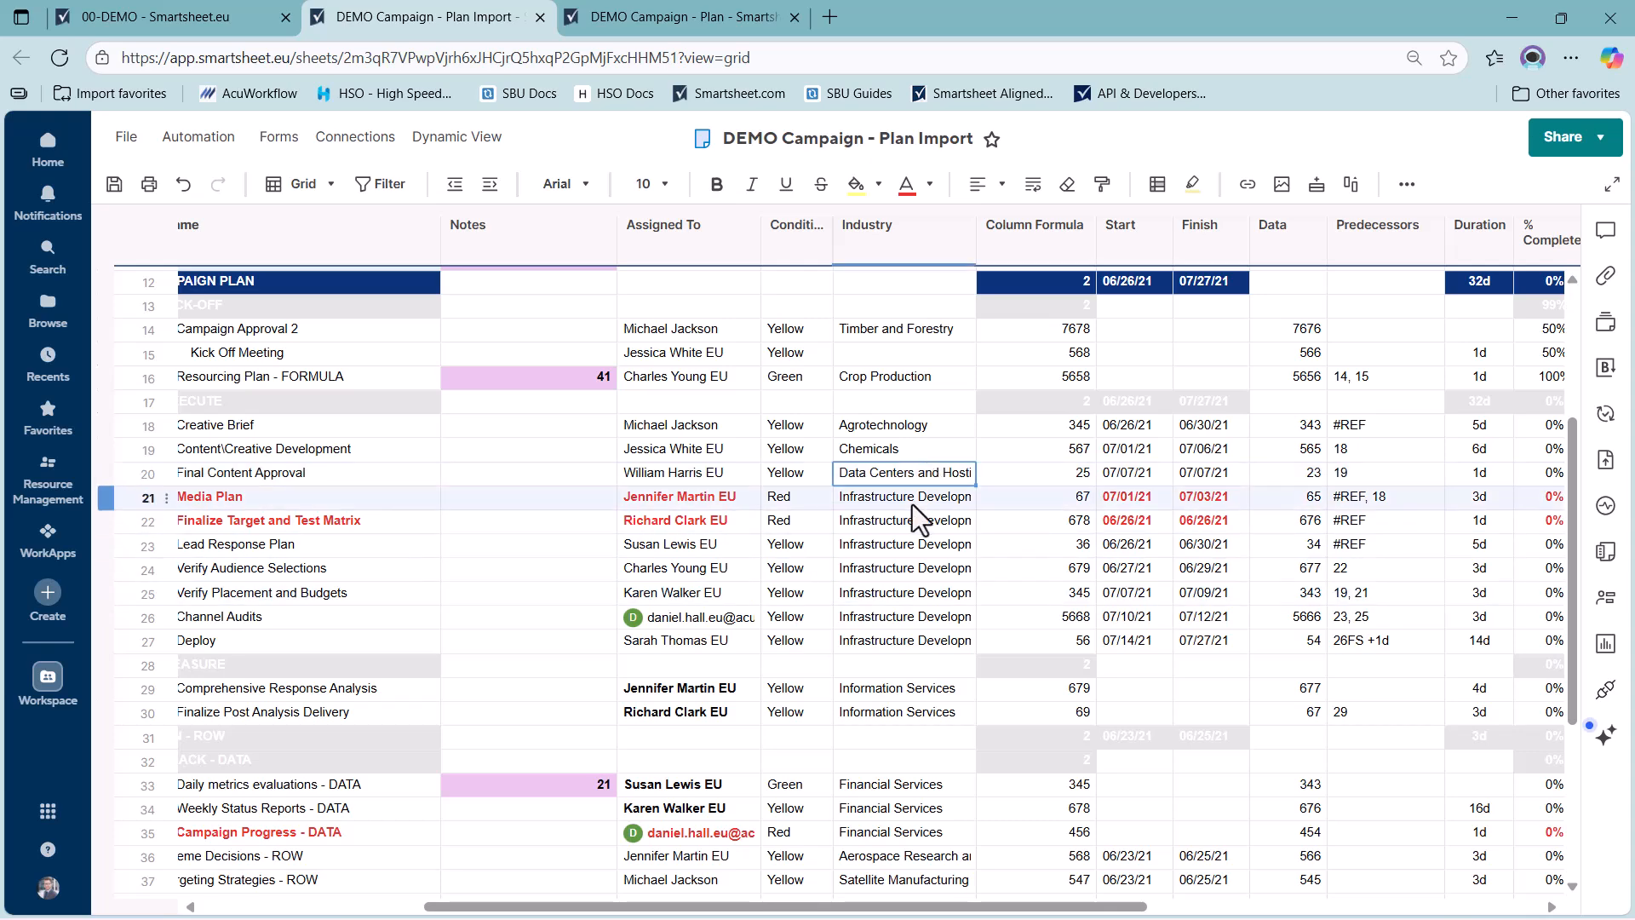
Step: Check the Industry cells of Media Plan, Final Content Approval and Content\Creative Development in the imported sheet for a dropdown list
{"action": "left_click", "coordinate": [928, 499]}
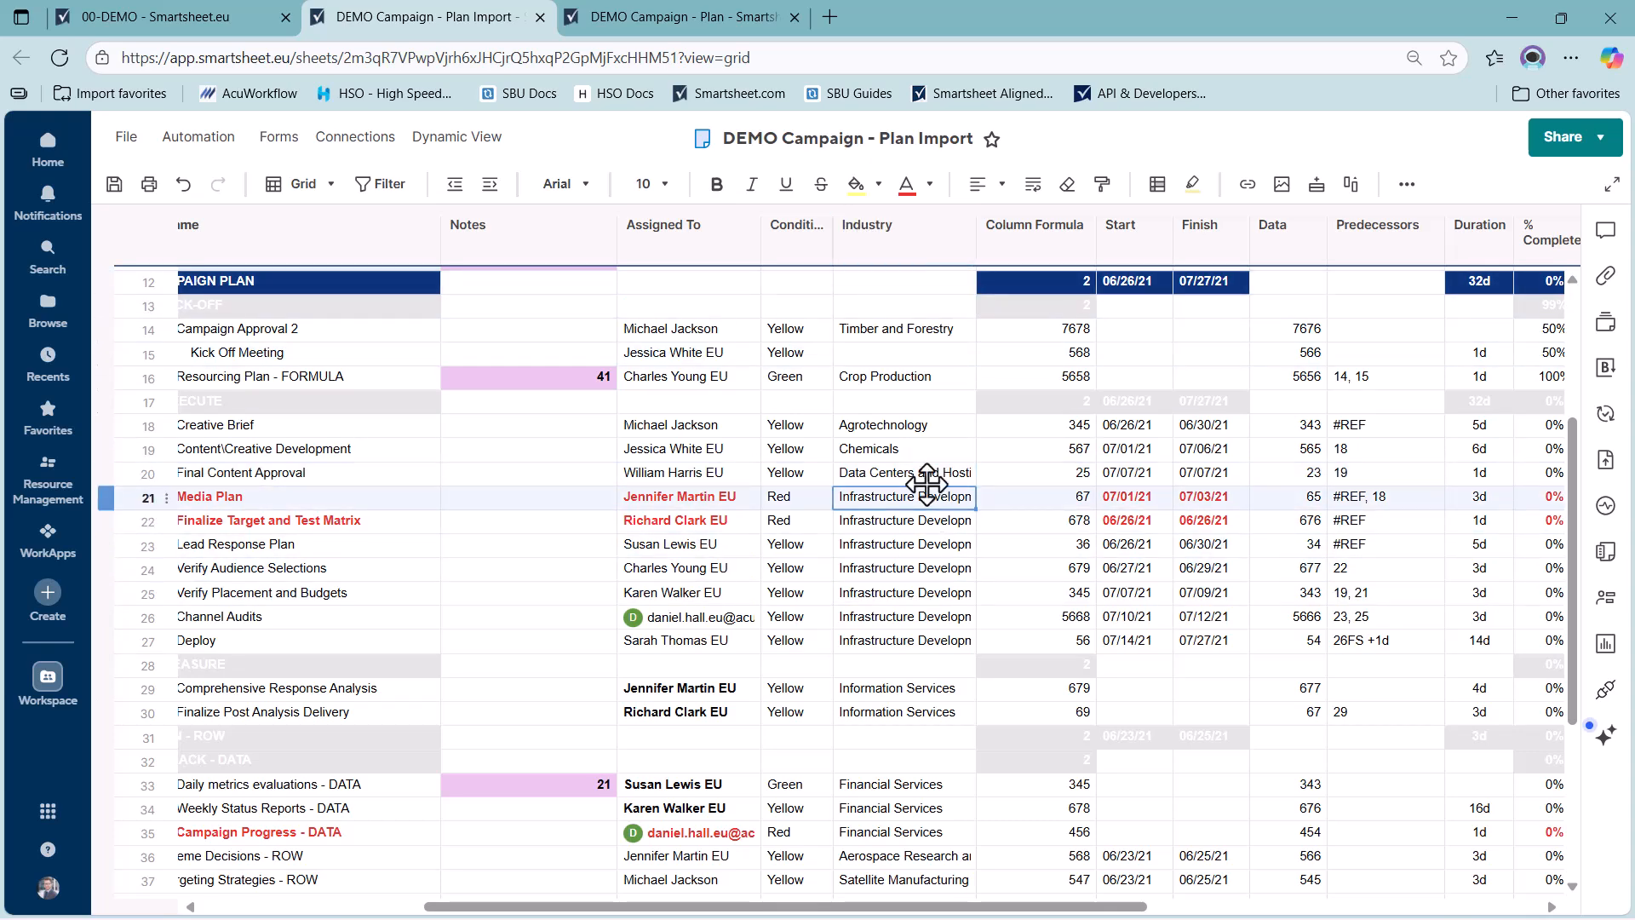
{"action": "left_click", "coordinate": [923, 472]}
{"action": "left_click", "coordinate": [918, 451]}
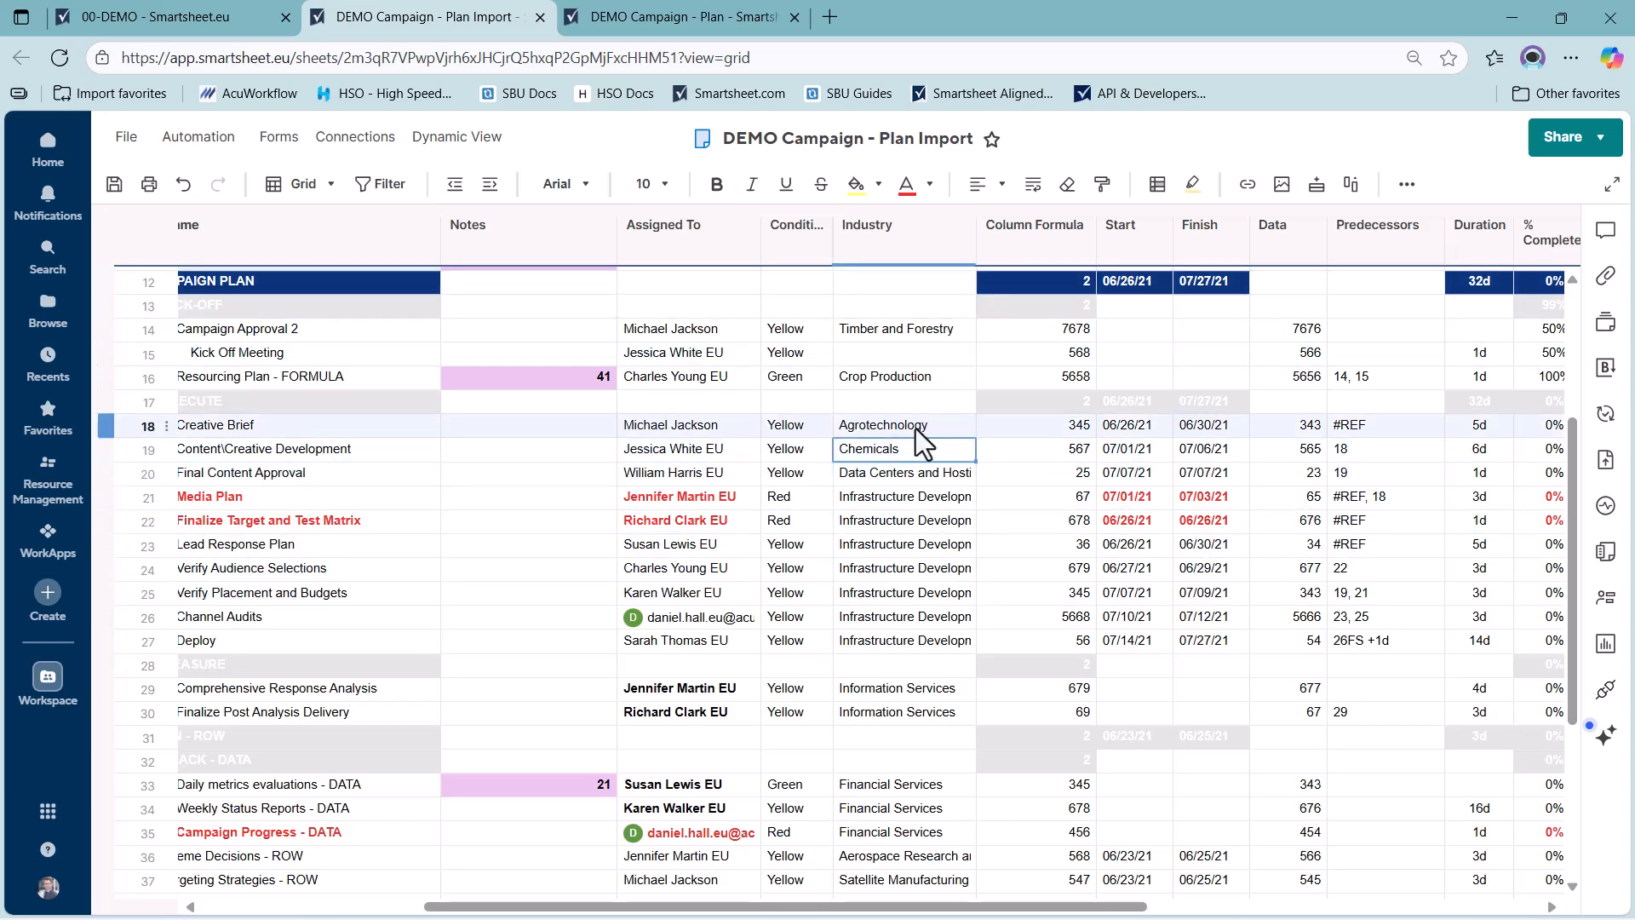
Step: View Campaign Approval 2's Industry options in the original sheet, and compare with the imported sheet's Industry cell for Resourcing Plan - FORMULA
{"action": "key", "text": "ctrl+Tab"}
{"action": "left_click", "coordinate": [1259, 371]}
{"action": "left_click", "coordinate": [1261, 372]}
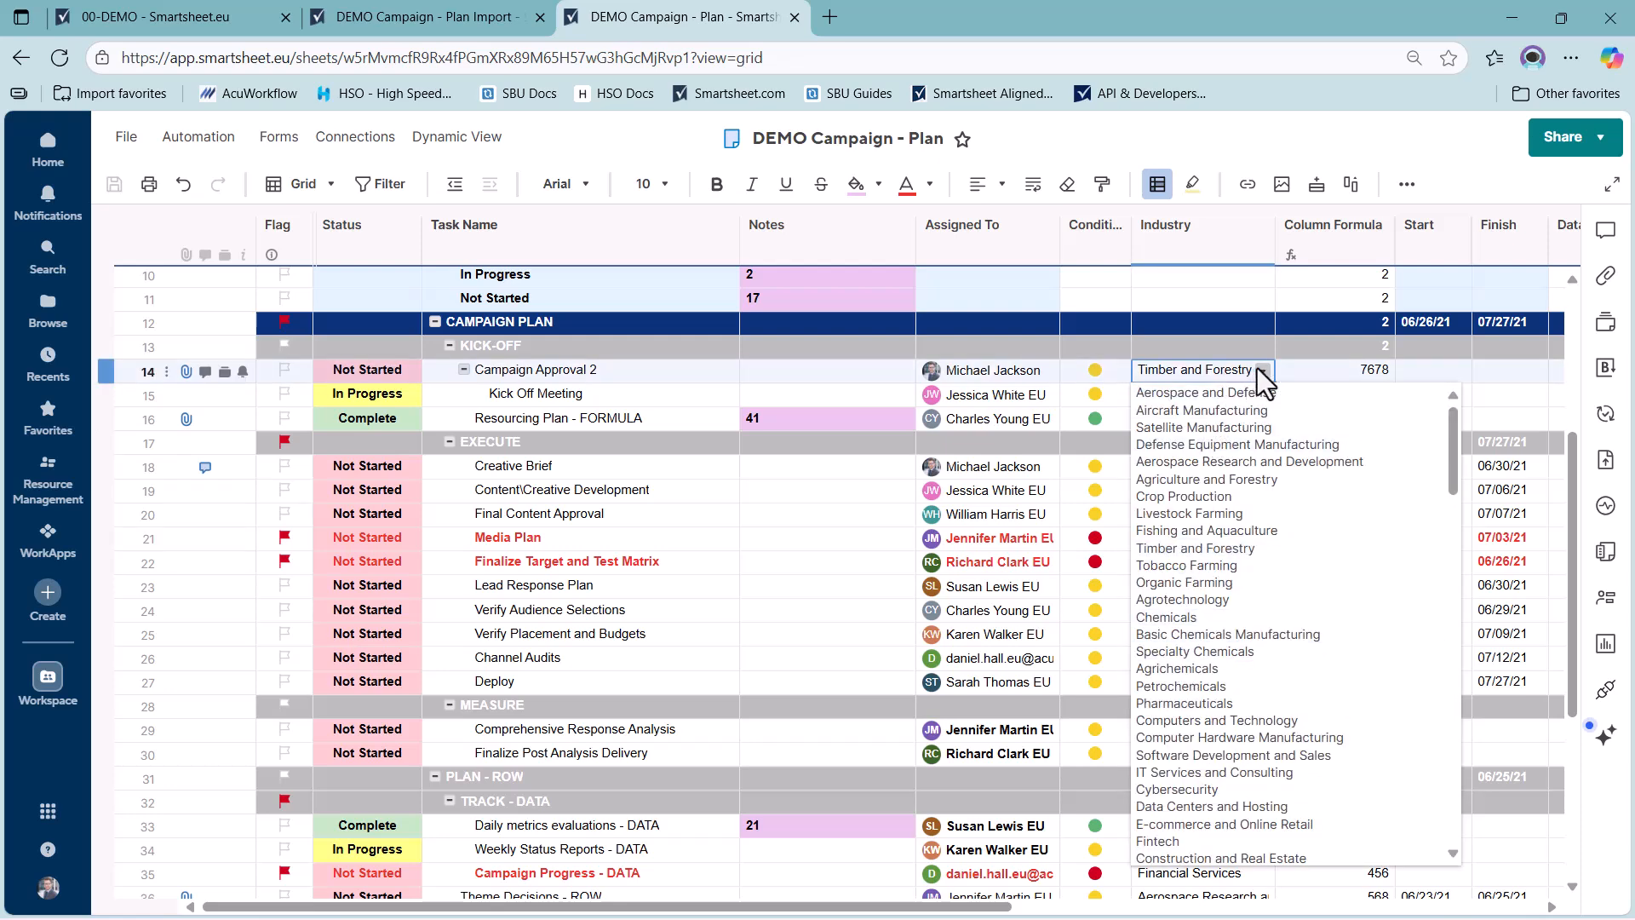
{"action": "left_click", "coordinate": [1151, 309]}
{"action": "key", "text": "ctrl+shift+Tab"}
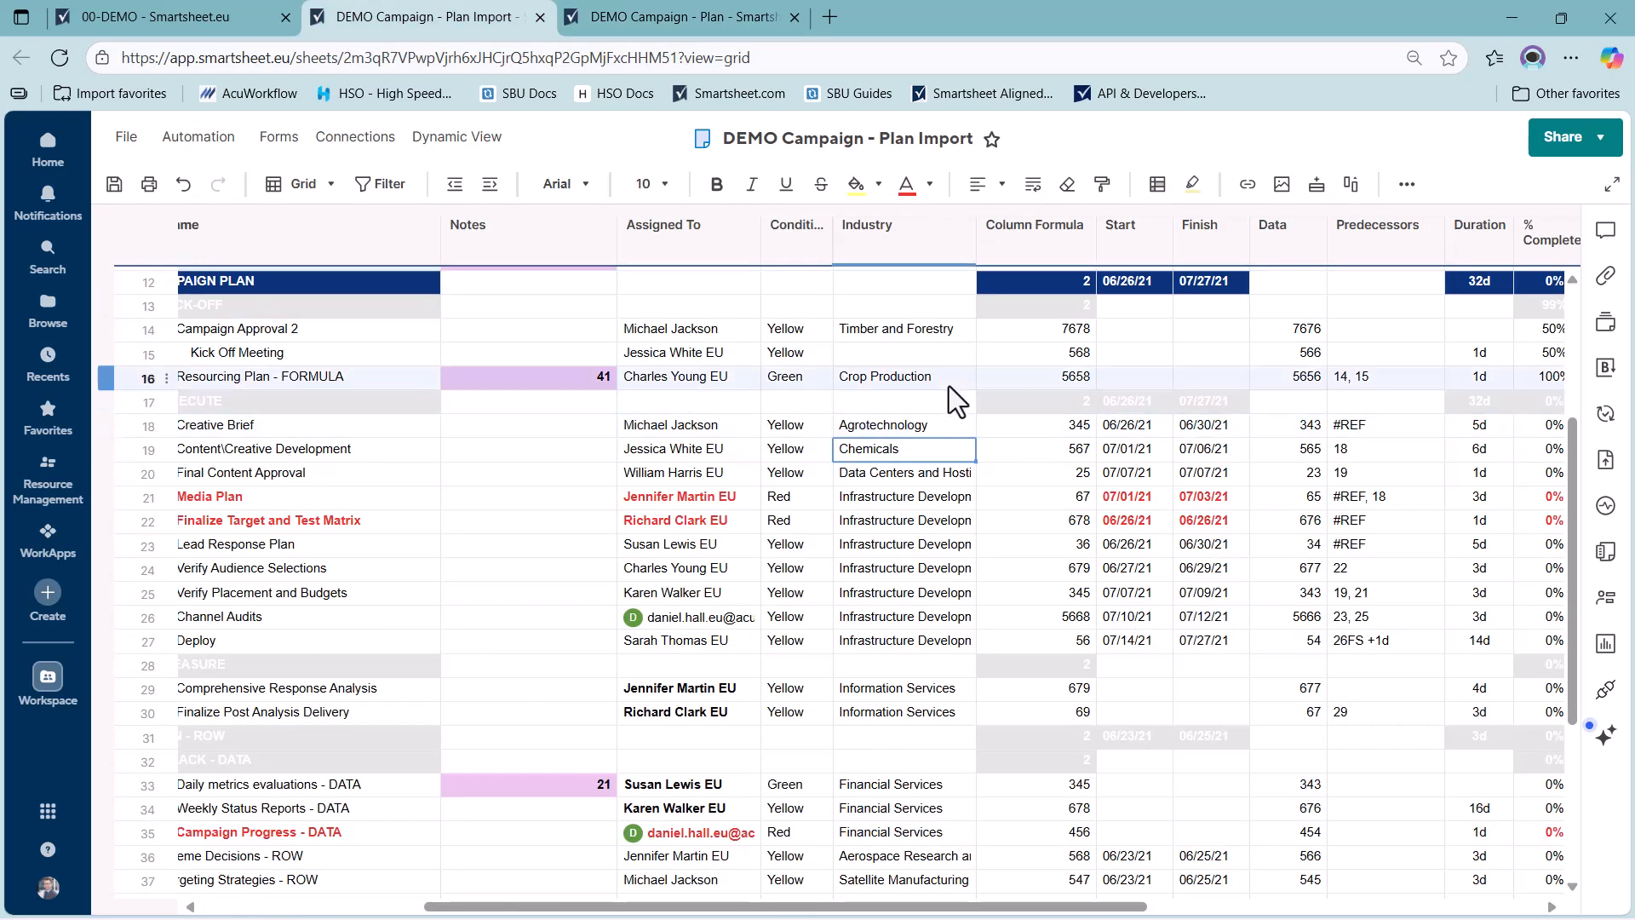
{"action": "left_click", "coordinate": [915, 376]}
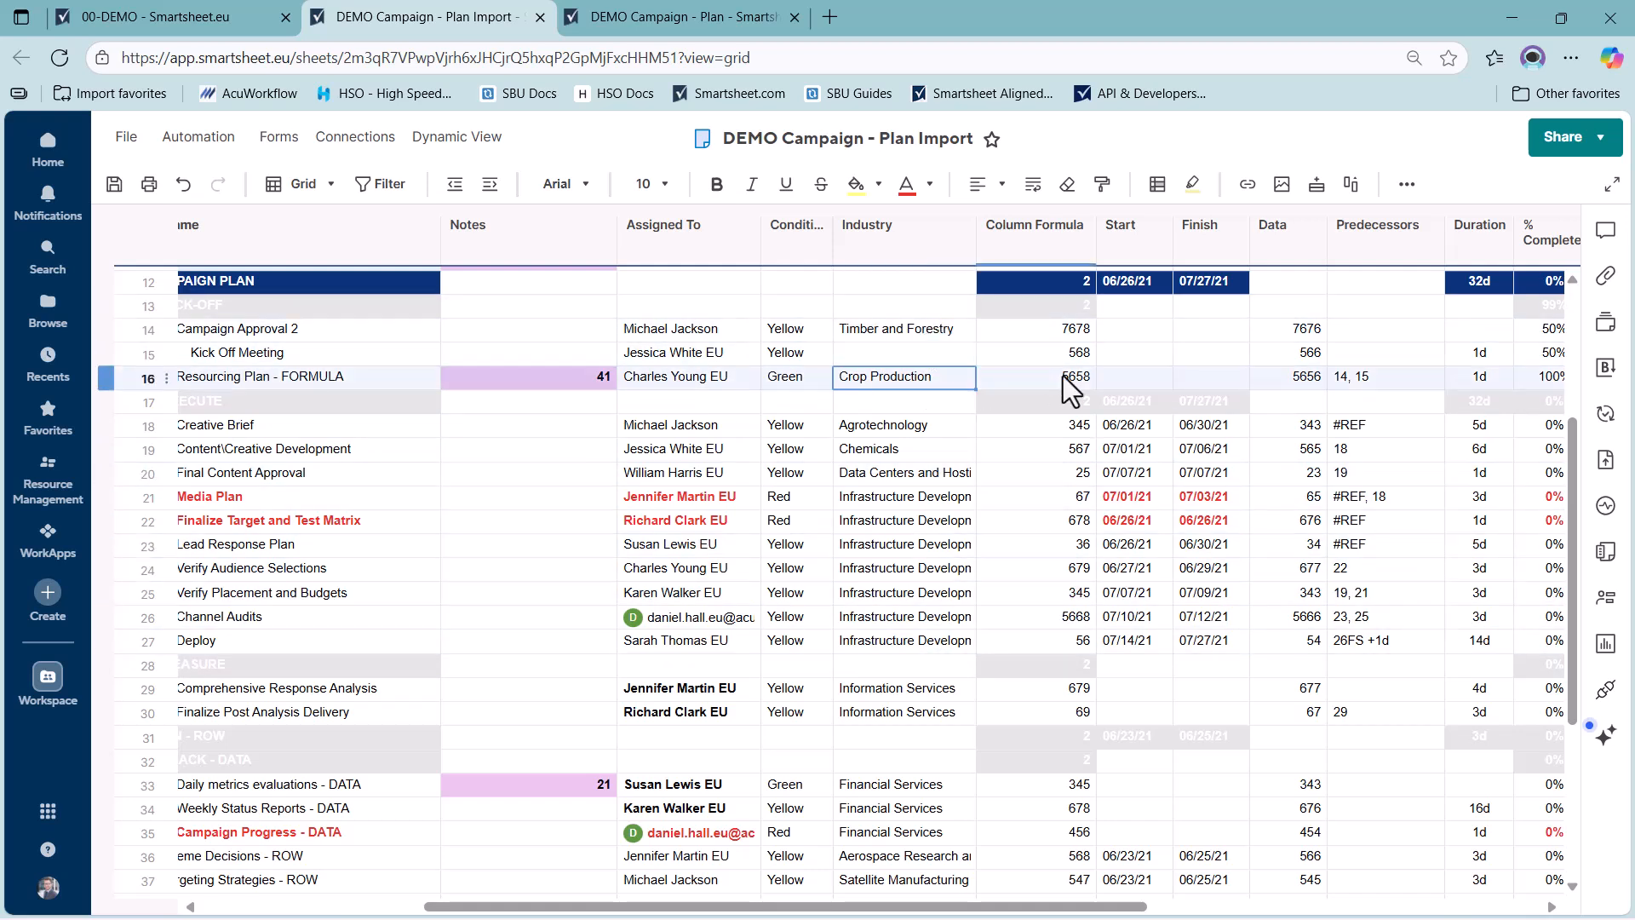
Step: Check the Column Formula cells of Campaign Approval 2 and Kick Off Meeting, and the Start and Finish cells of Creative Brief and Content\Creative Development
{"action": "left_click", "coordinate": [1065, 330]}
{"action": "left_click", "coordinate": [1051, 351]}
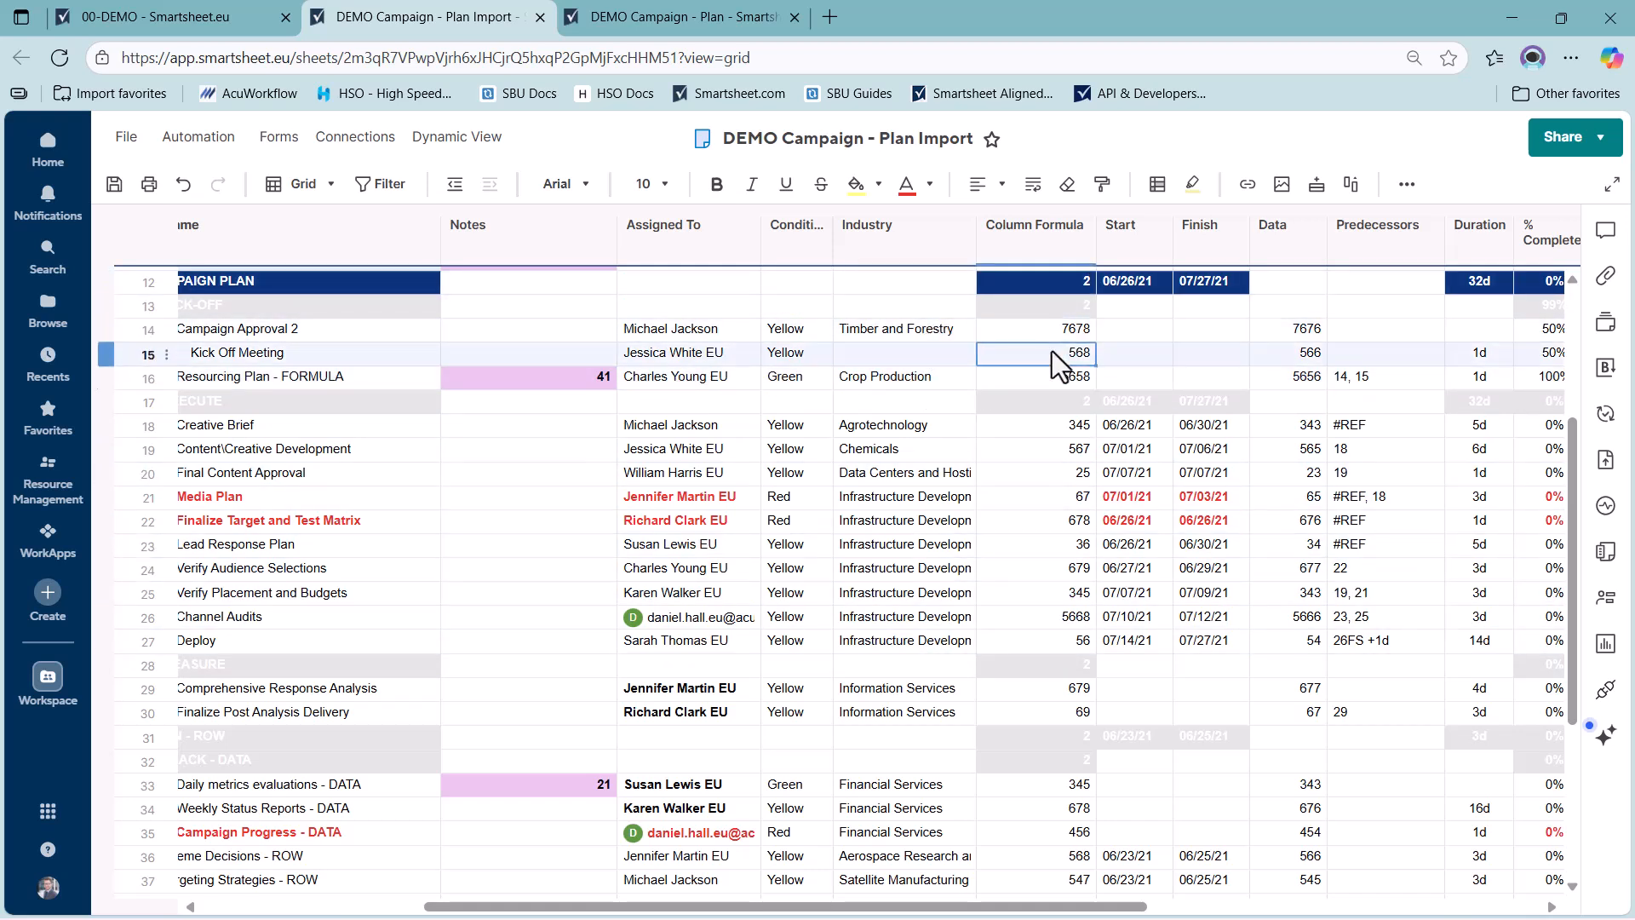
{"action": "left_click", "coordinate": [1137, 428]}
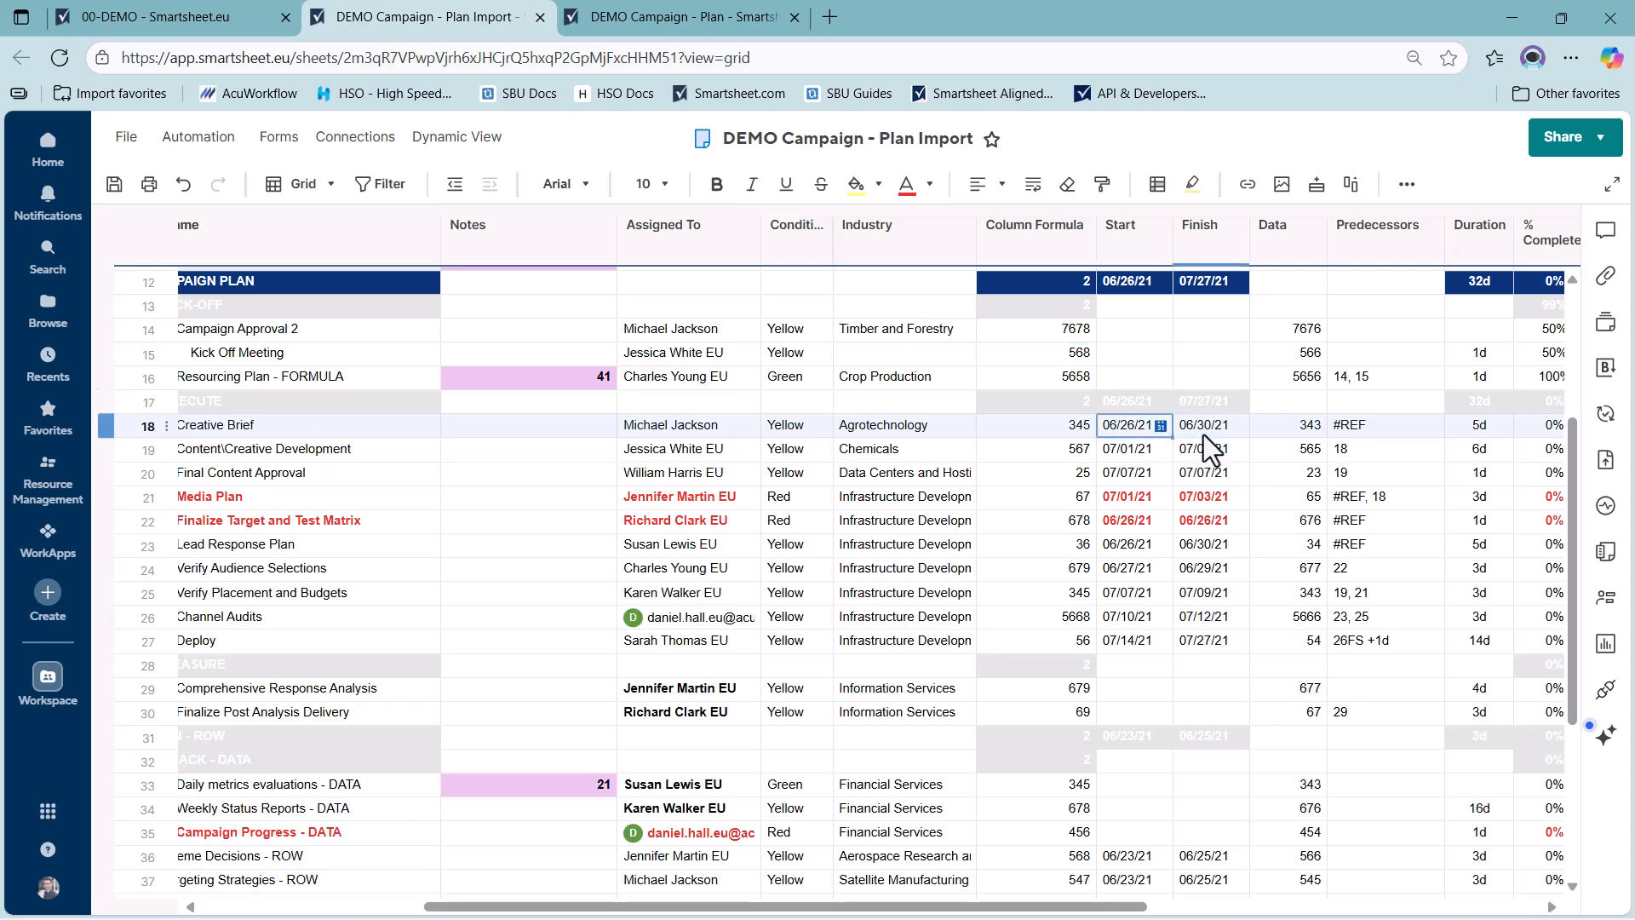
{"action": "left_click", "coordinate": [1204, 431]}
{"action": "left_click", "coordinate": [1141, 432]}
{"action": "left_click", "coordinate": [1150, 449]}
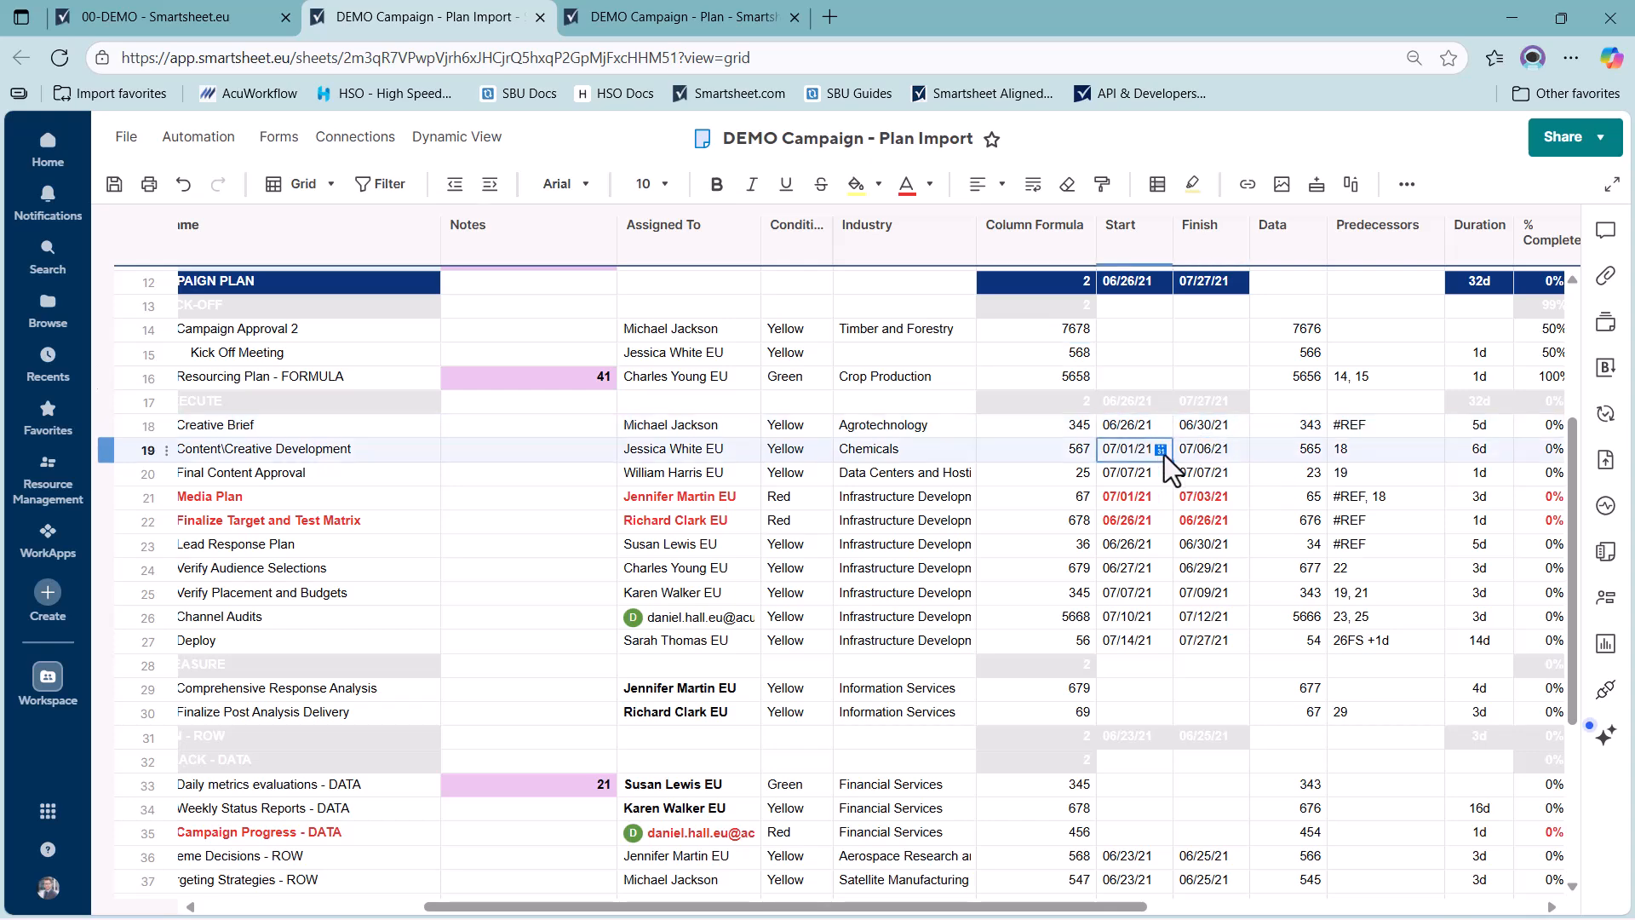
{"action": "left_click", "coordinate": [1209, 448]}
Step: View the dropdown options in the Duration and % Complete cells of Kick Off Meeting without choosing any
{"action": "left_click_drag", "start_coordinate": [1109, 909], "coordinate": [1384, 910]}
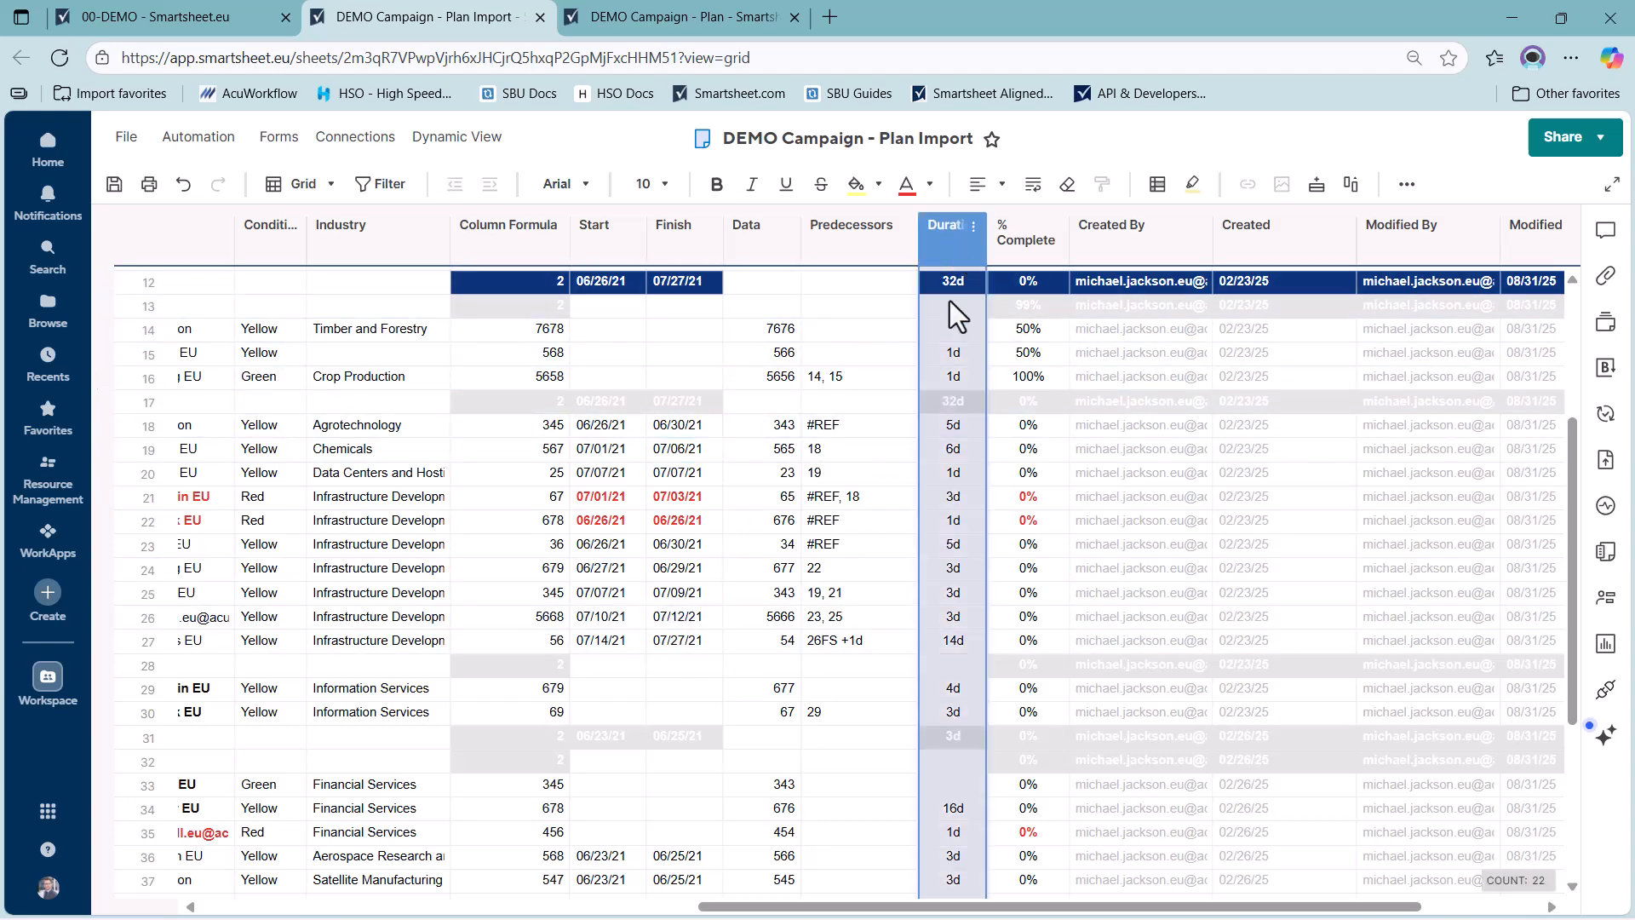
{"action": "left_click", "coordinate": [953, 352]}
{"action": "left_click", "coordinate": [976, 353]}
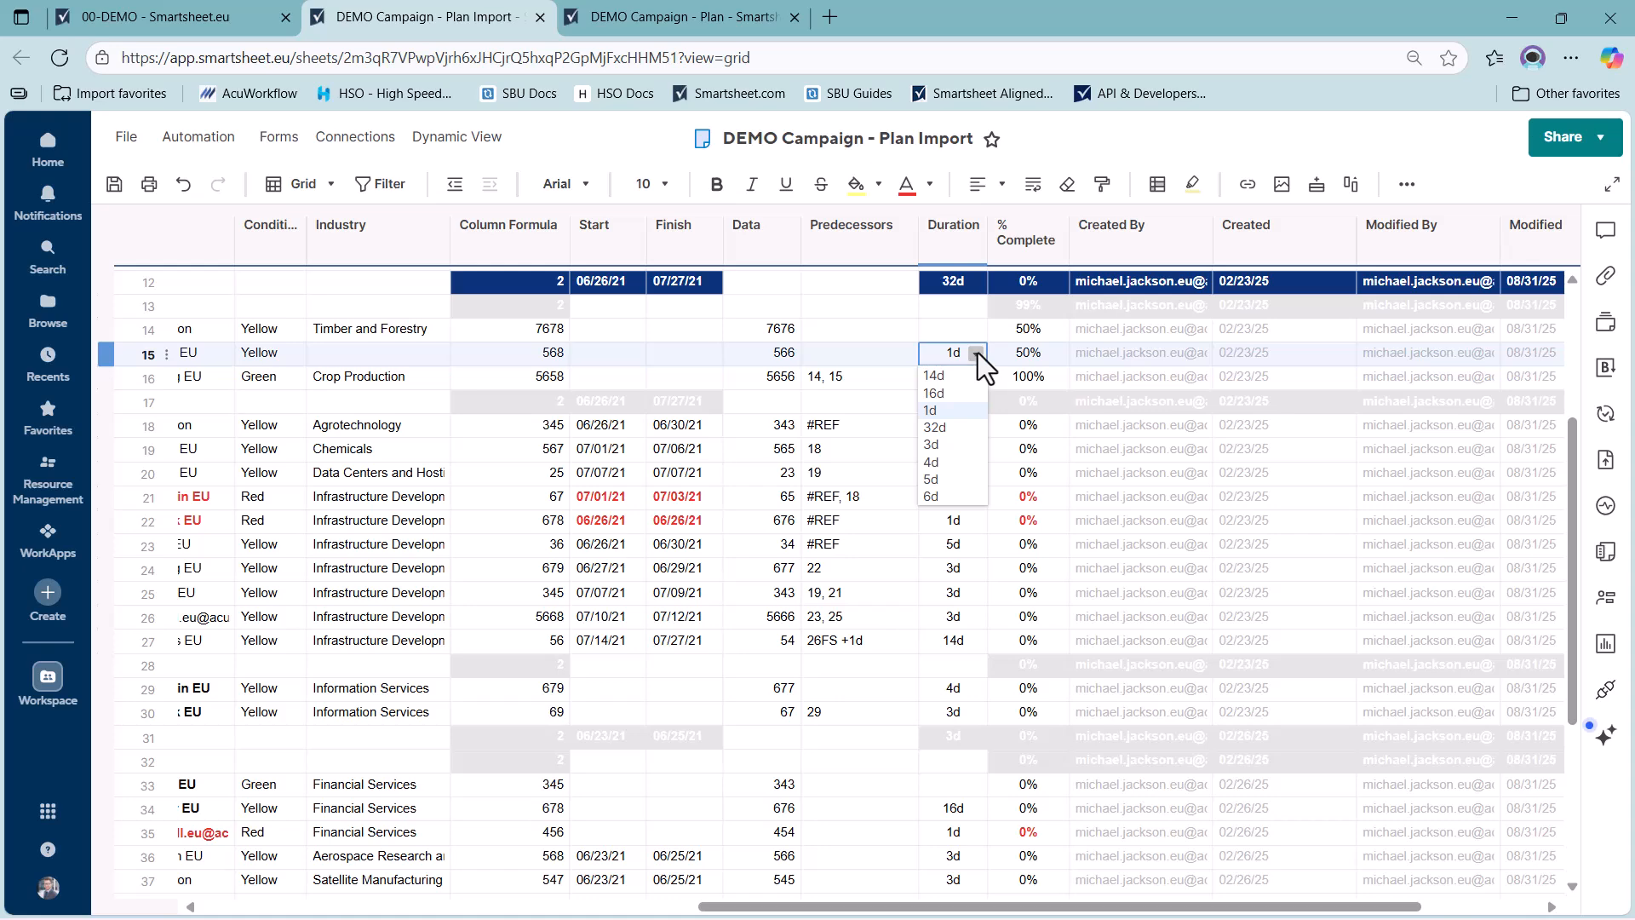
{"action": "left_click", "coordinate": [1025, 349]}
{"action": "left_click", "coordinate": [1056, 354]}
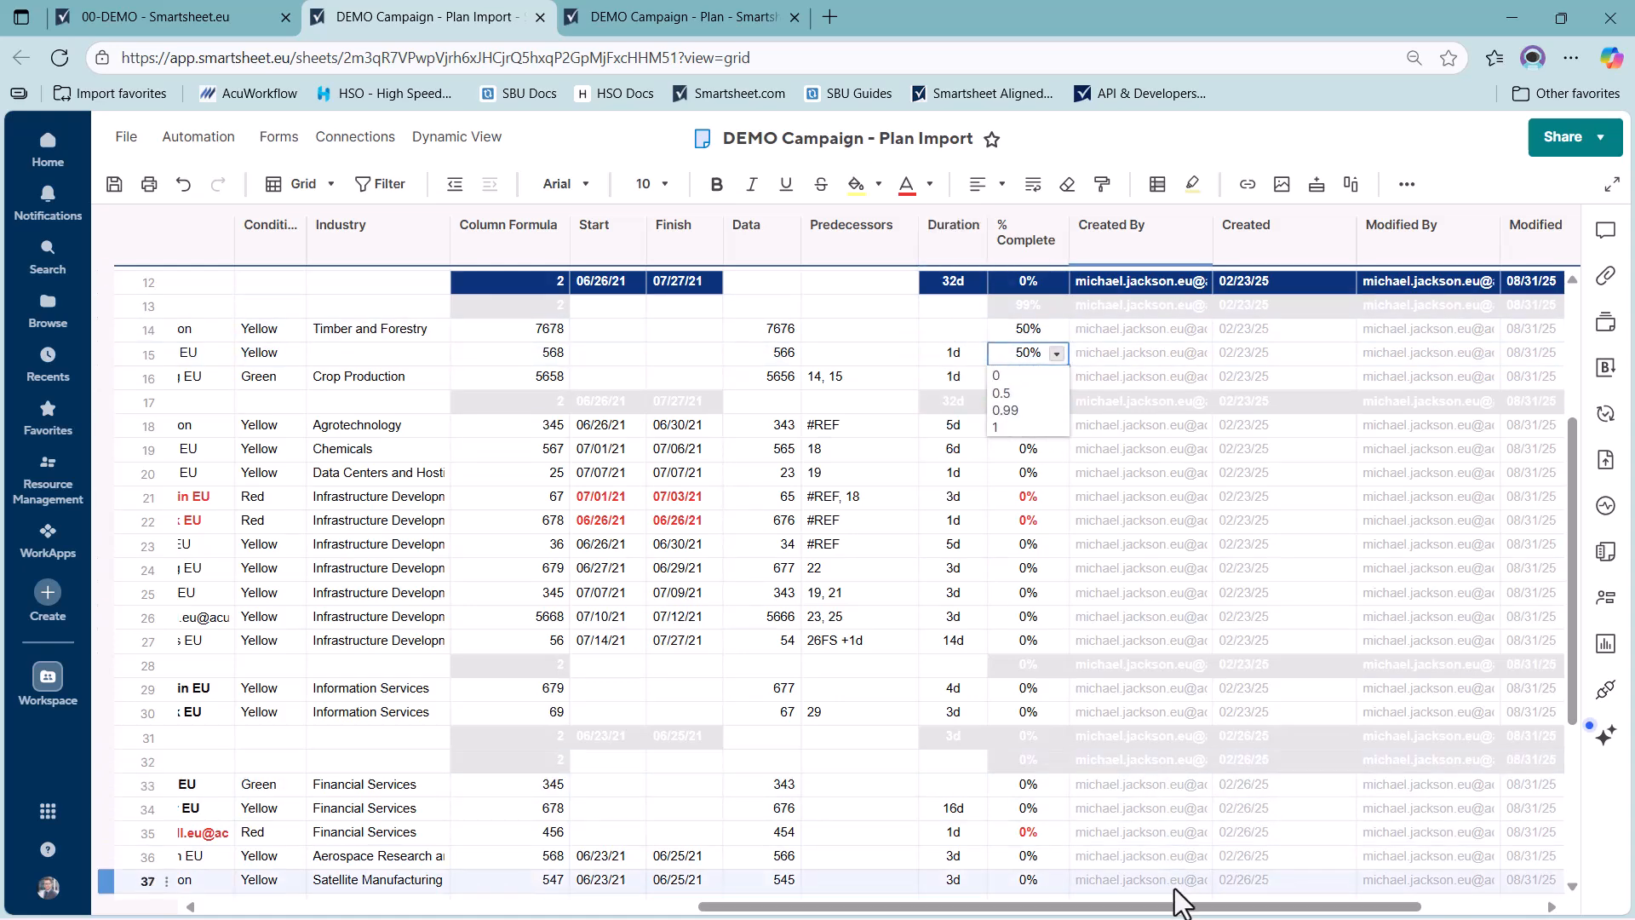
Step: Check the column type and values of the imported Created By column in its properties, closing them without changes
{"action": "left_click_drag", "start_coordinate": [1178, 903], "coordinate": [1298, 905]}
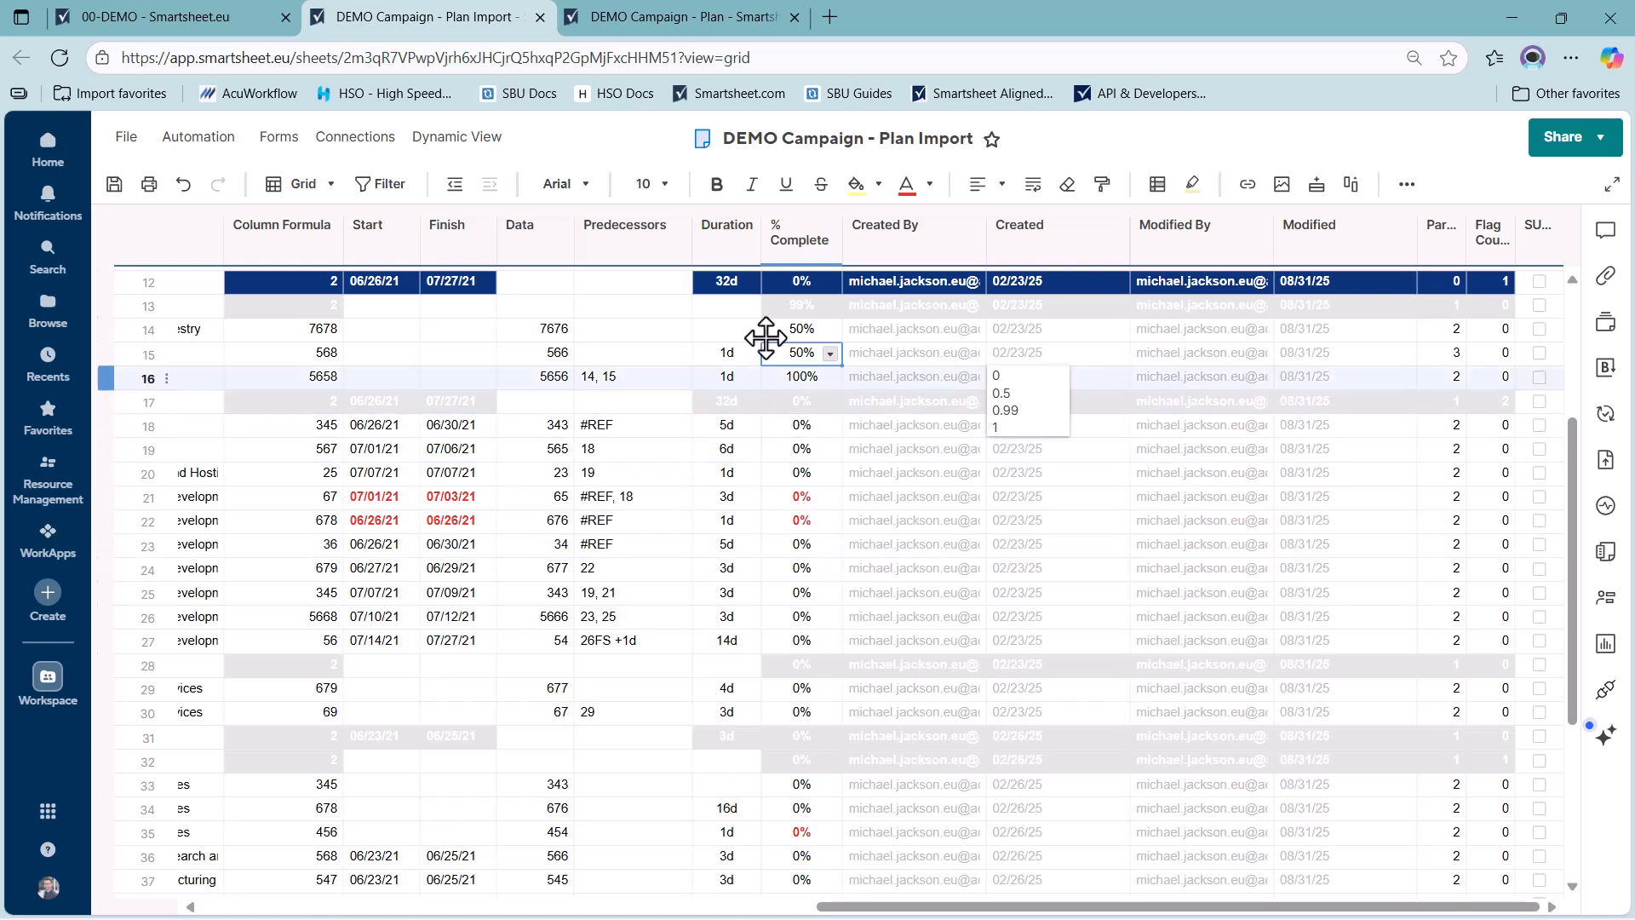
{"action": "left_click", "coordinate": [899, 244]}
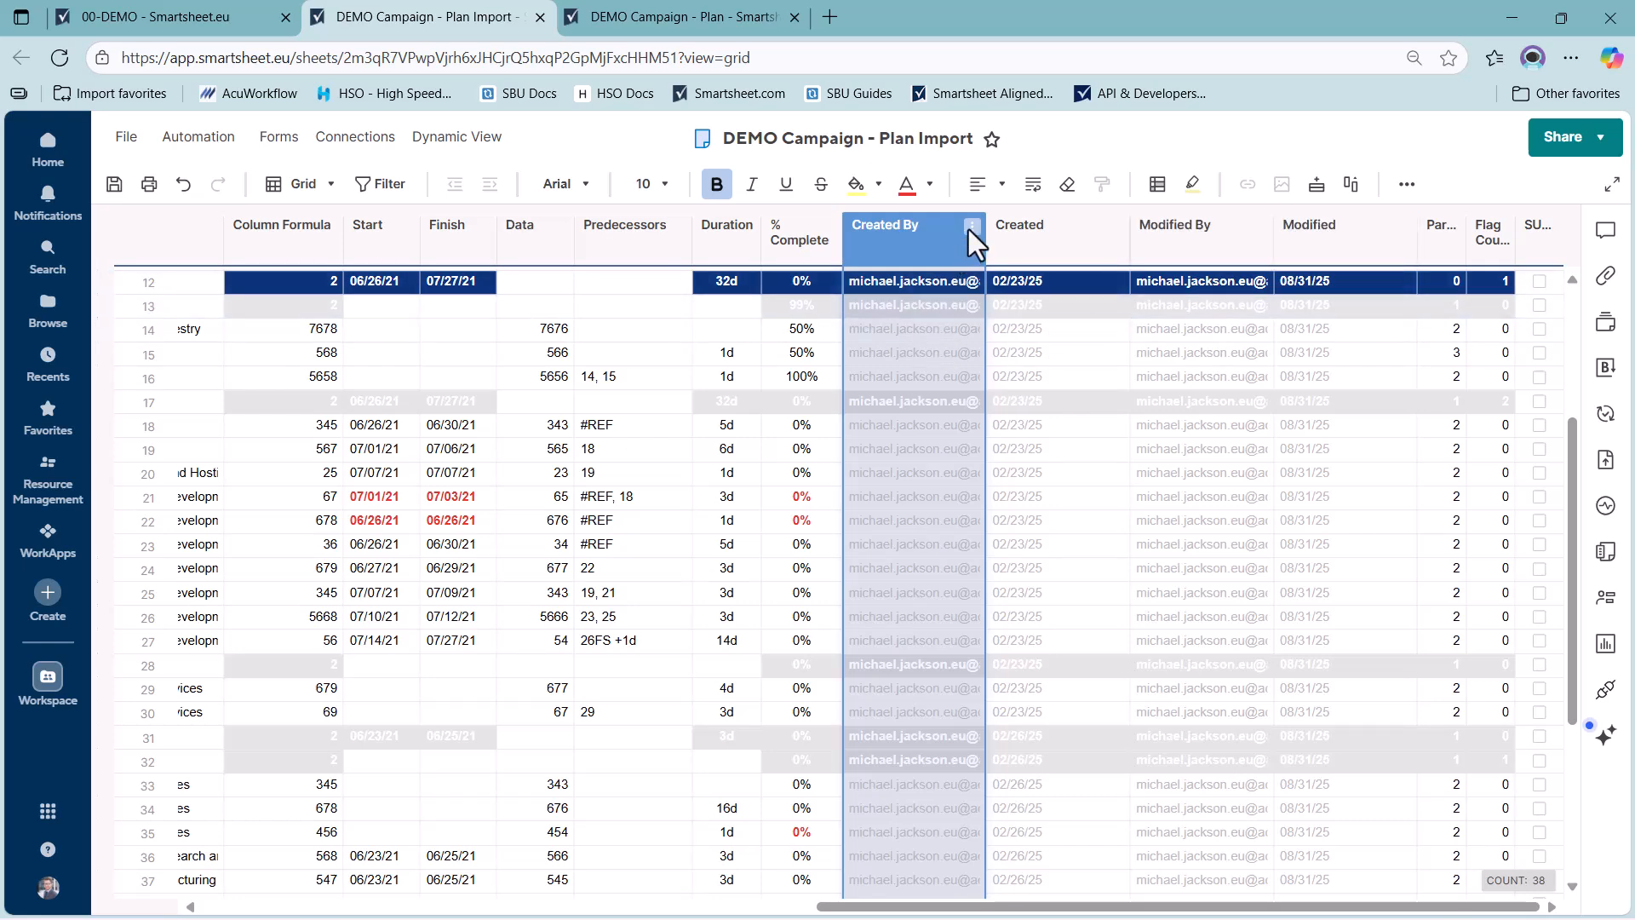
{"action": "left_click", "coordinate": [971, 226]}
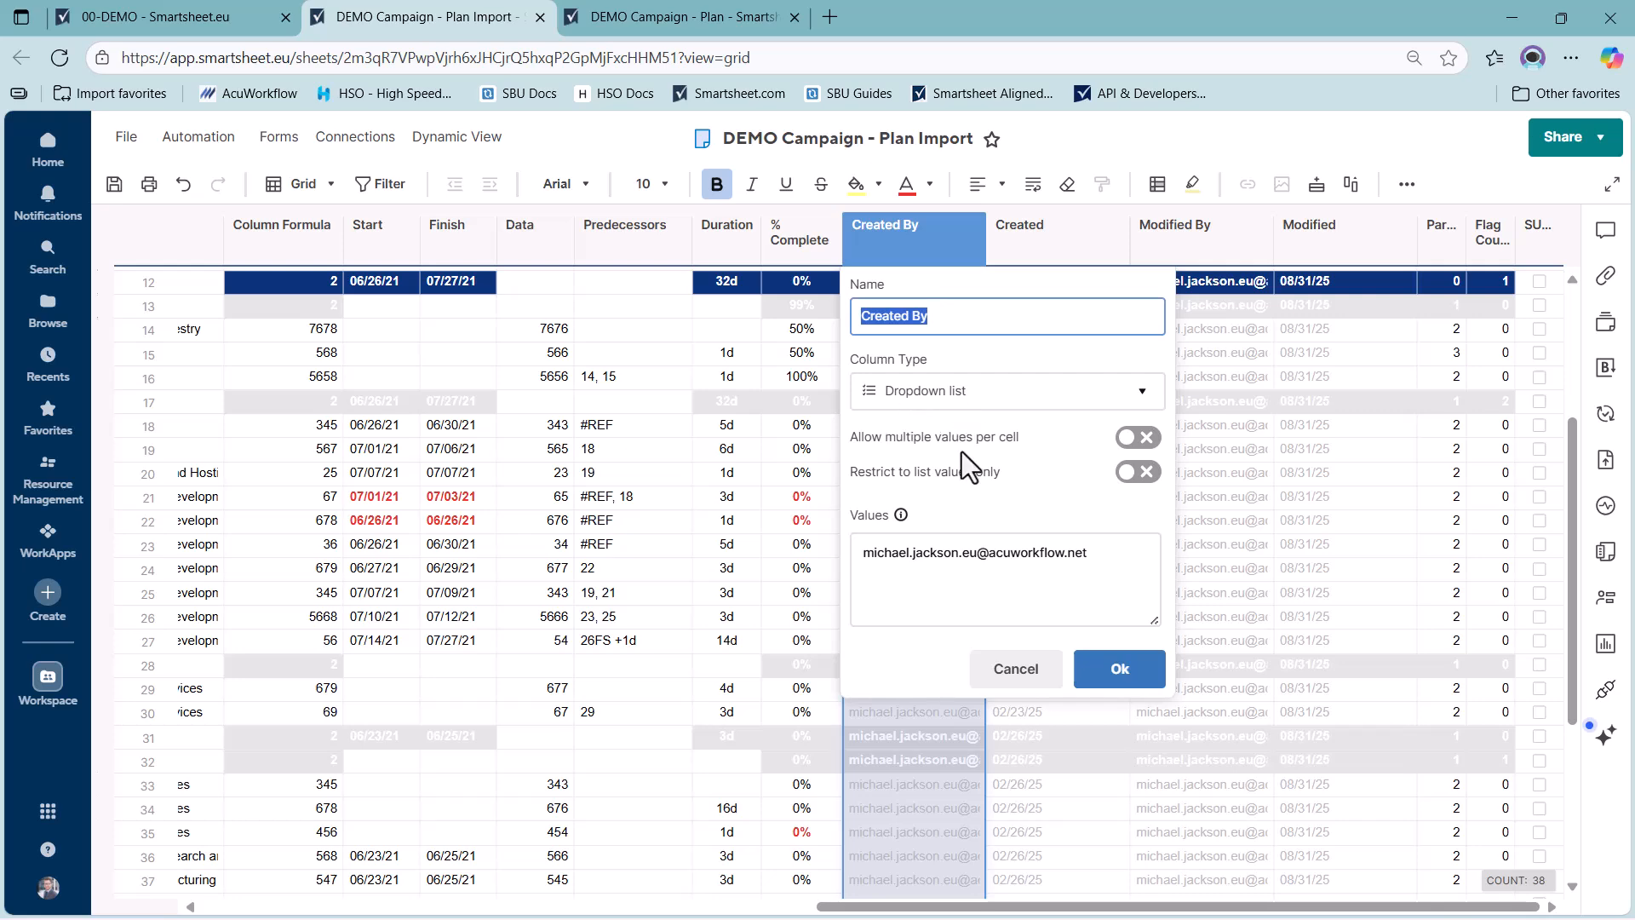
{"action": "left_click", "coordinate": [1013, 668]}
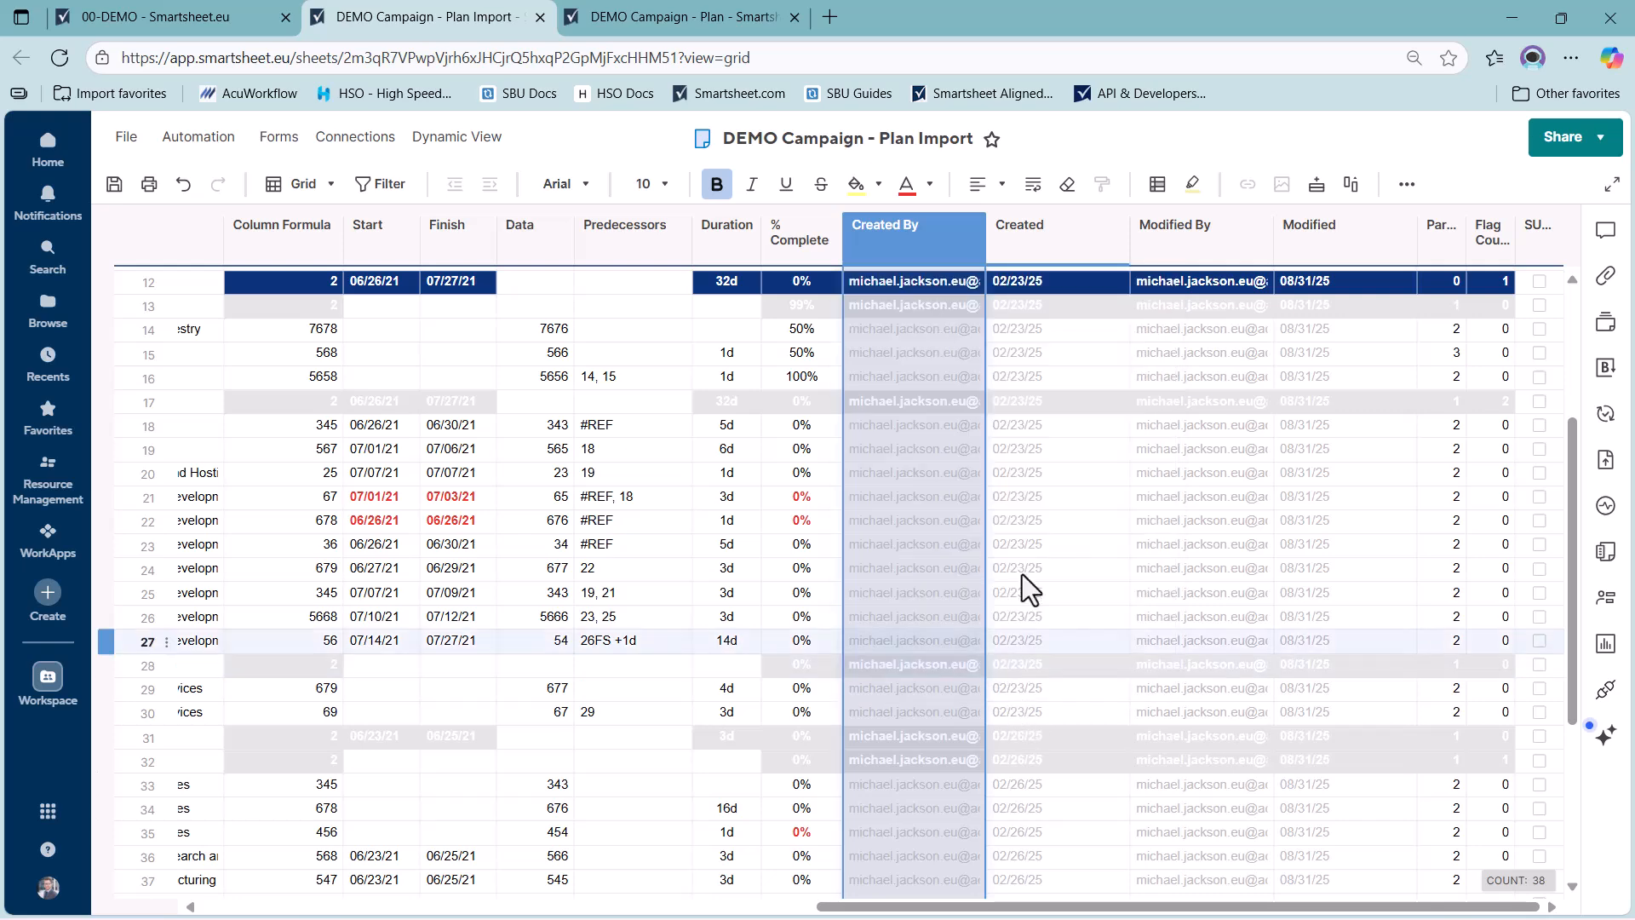
Step: Check the column type of the imported Created column in its properties, closing them without changes
{"action": "left_click", "coordinate": [1082, 233]}
{"action": "left_click", "coordinate": [1115, 227]}
{"action": "left_click", "coordinate": [1192, 700]}
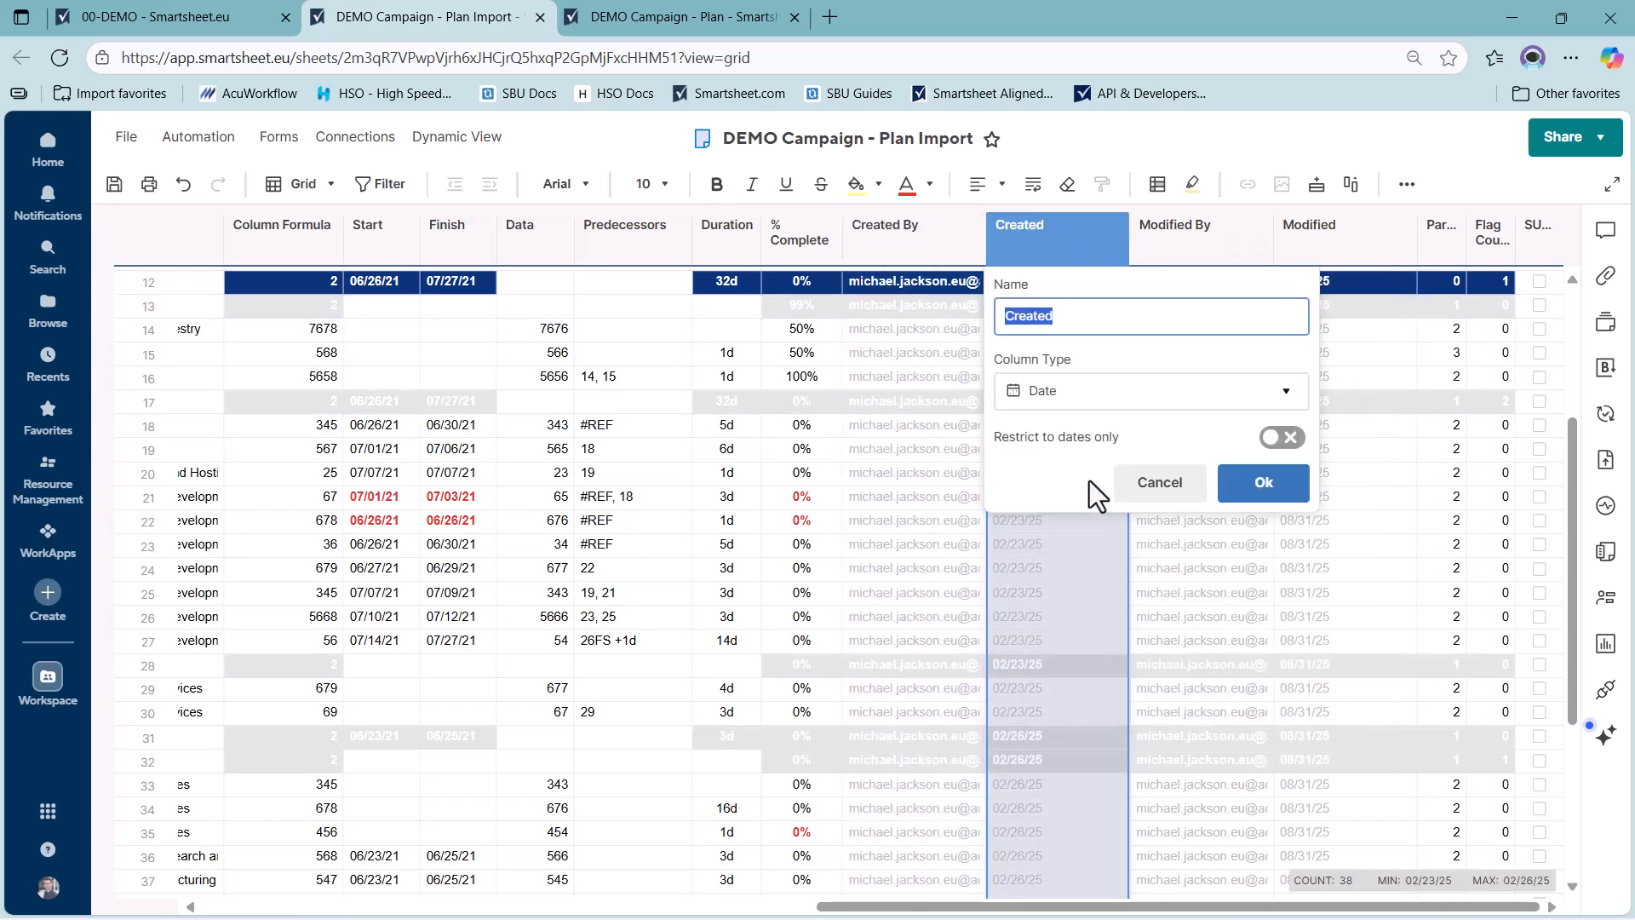
{"action": "left_click", "coordinate": [1146, 494]}
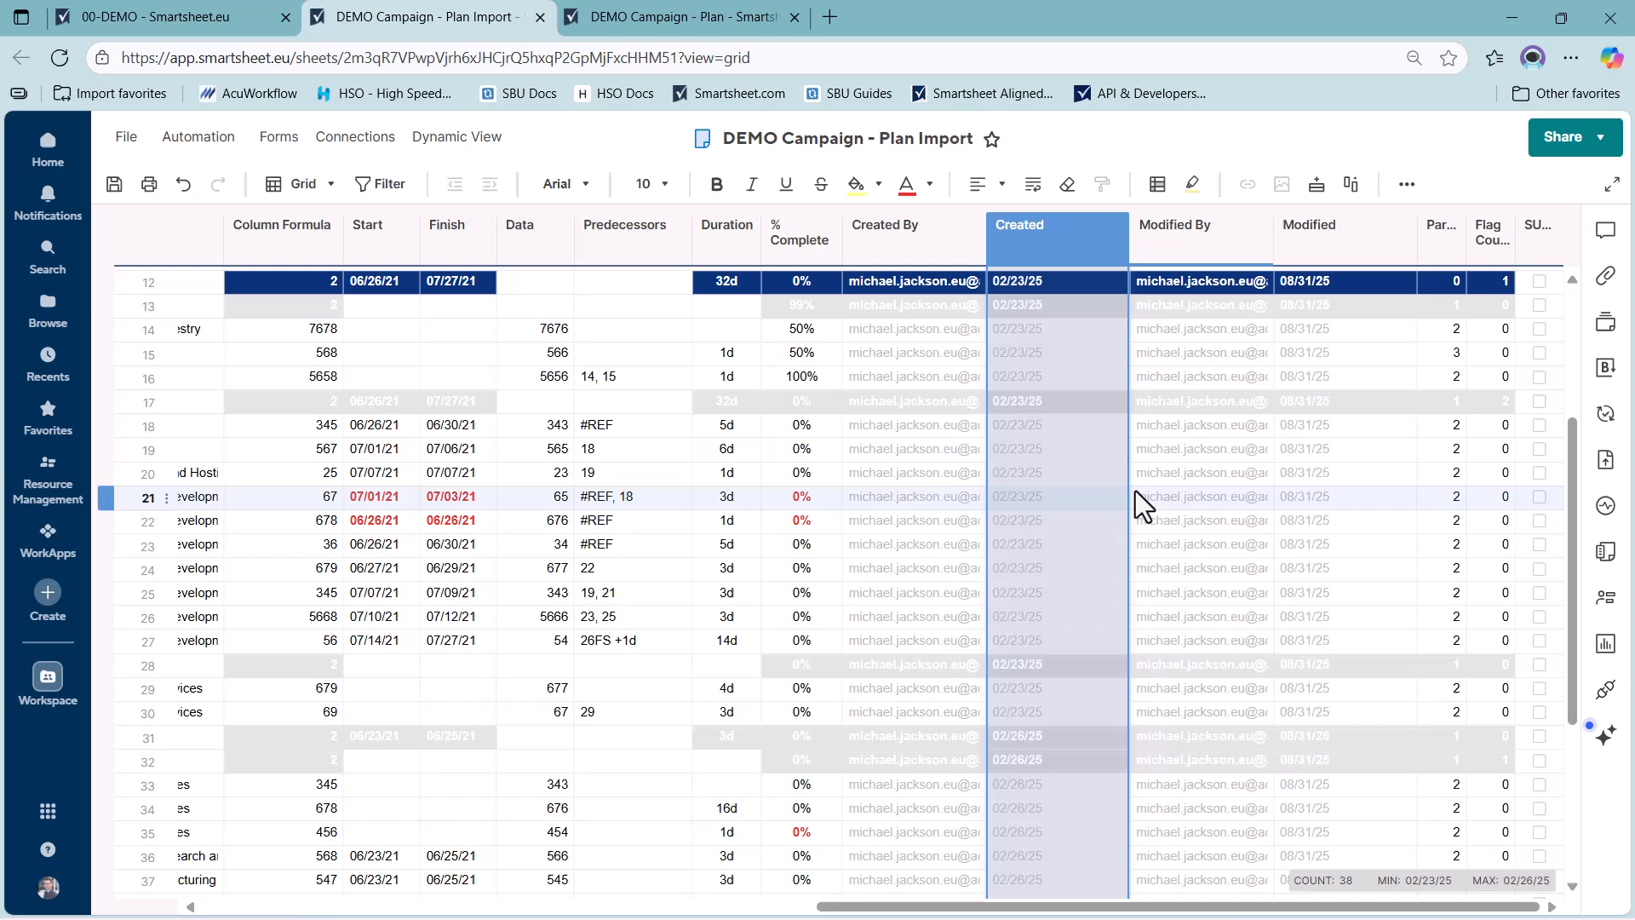
Step: Check whether the imported Created By cells of Campaign Approval 2 and Content\Creative Development, and the latter's Created cell, are editable
{"action": "left_click", "coordinate": [925, 330]}
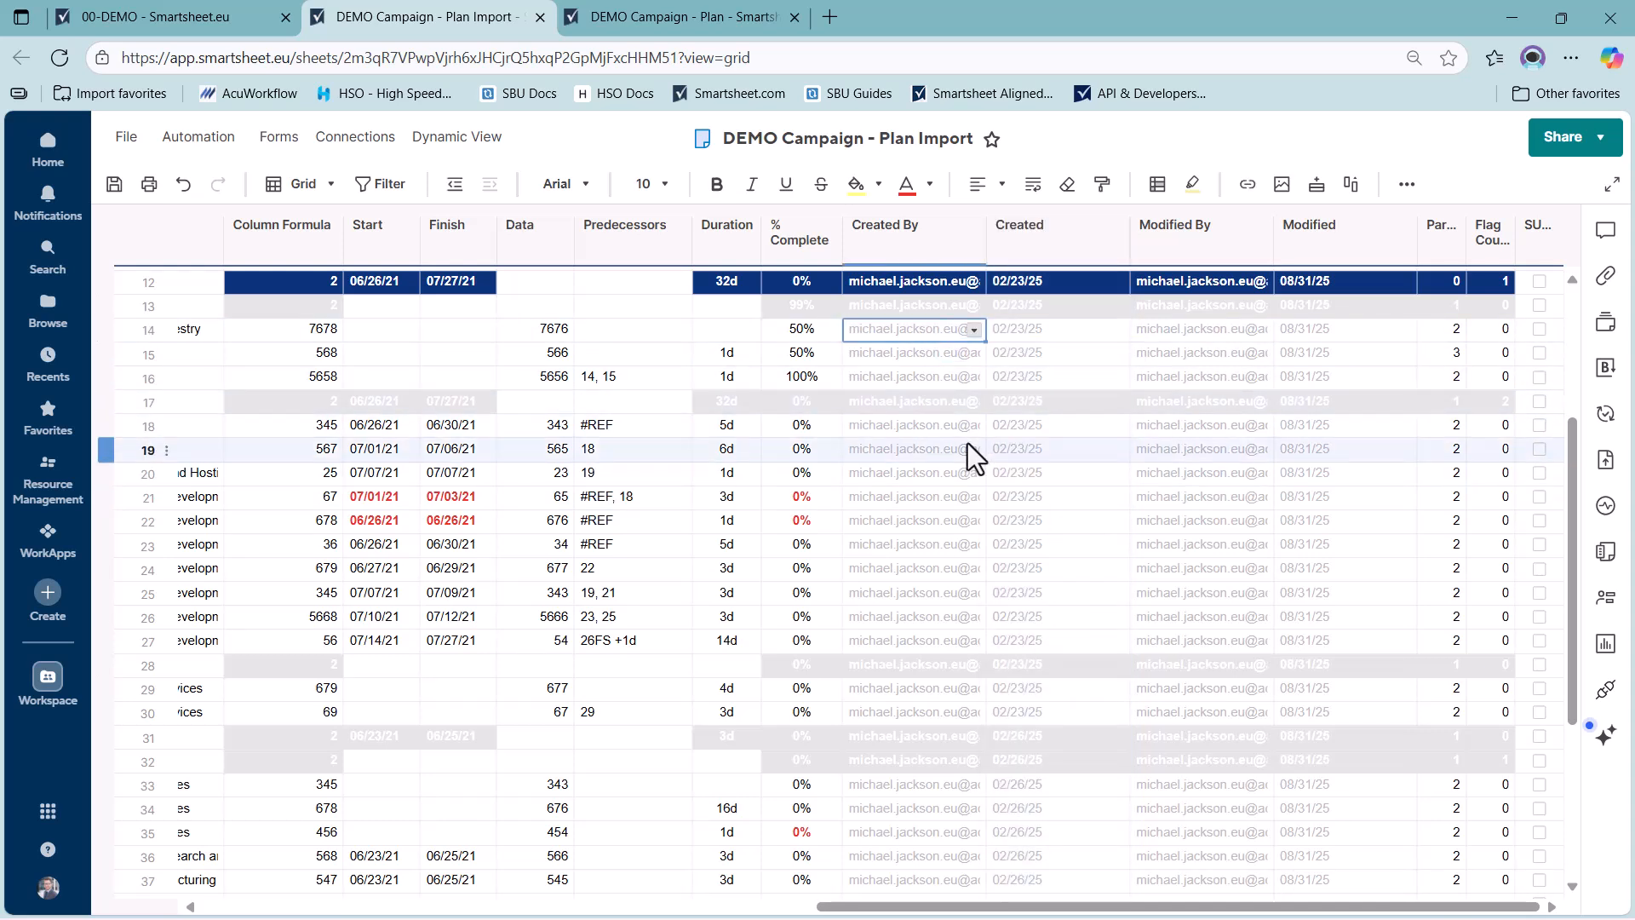
{"action": "left_click", "coordinate": [913, 454]}
{"action": "left_click", "coordinate": [1090, 447]}
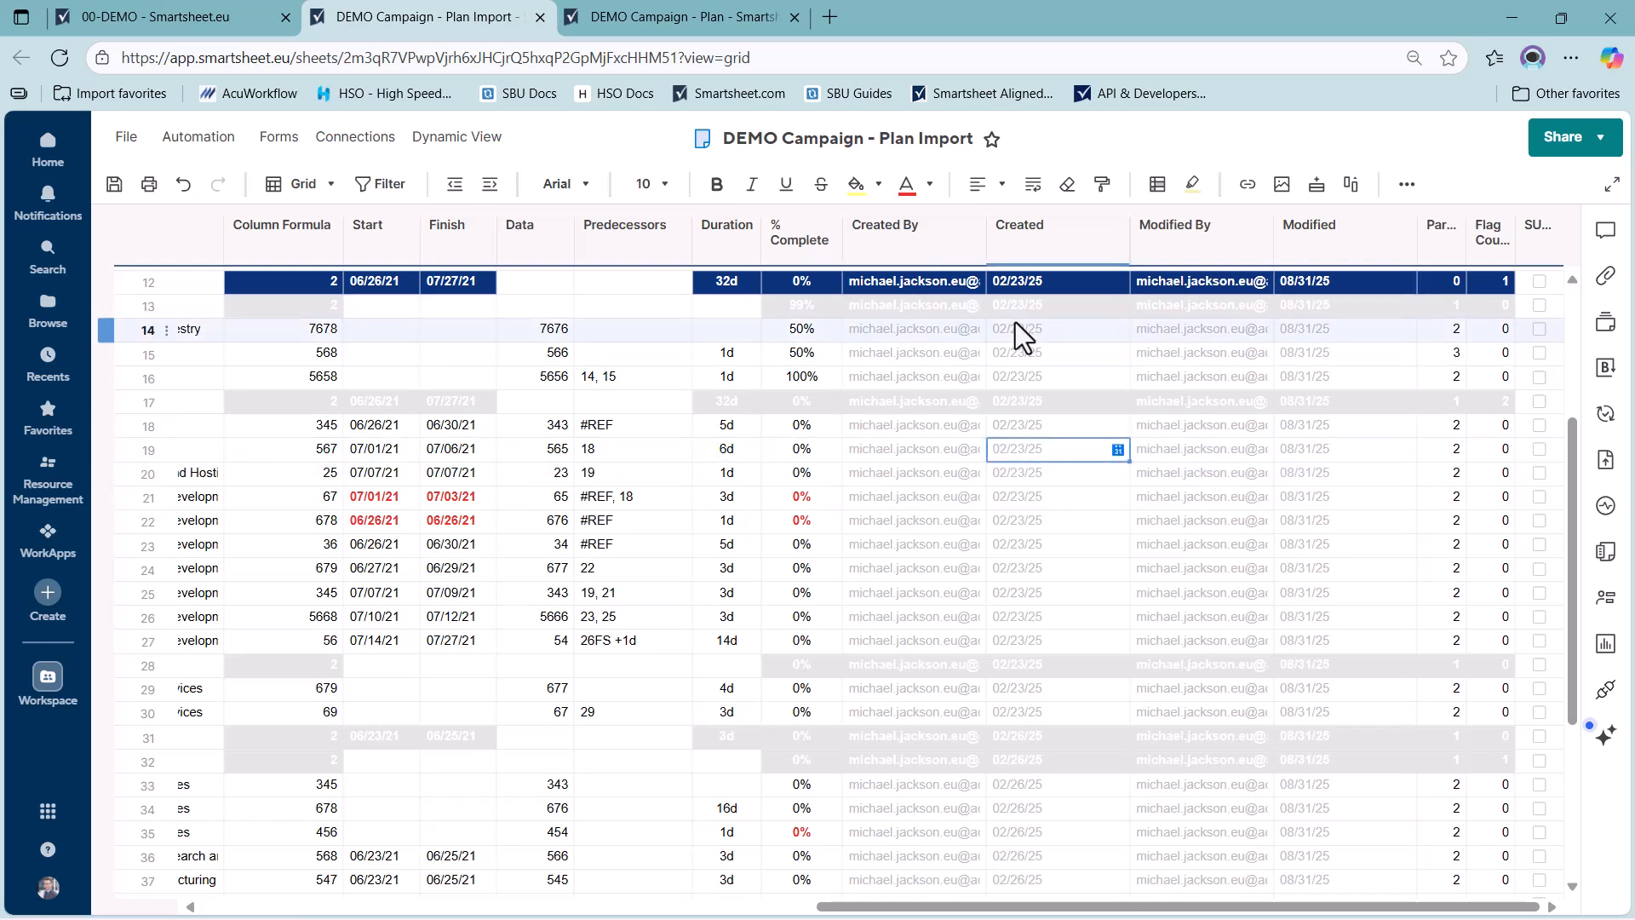
Step: Switch to the original DEMO Campaign - Plan sheet and check whether its Created By cells offer any editing control
{"action": "key", "text": "ctrl+Tab"}
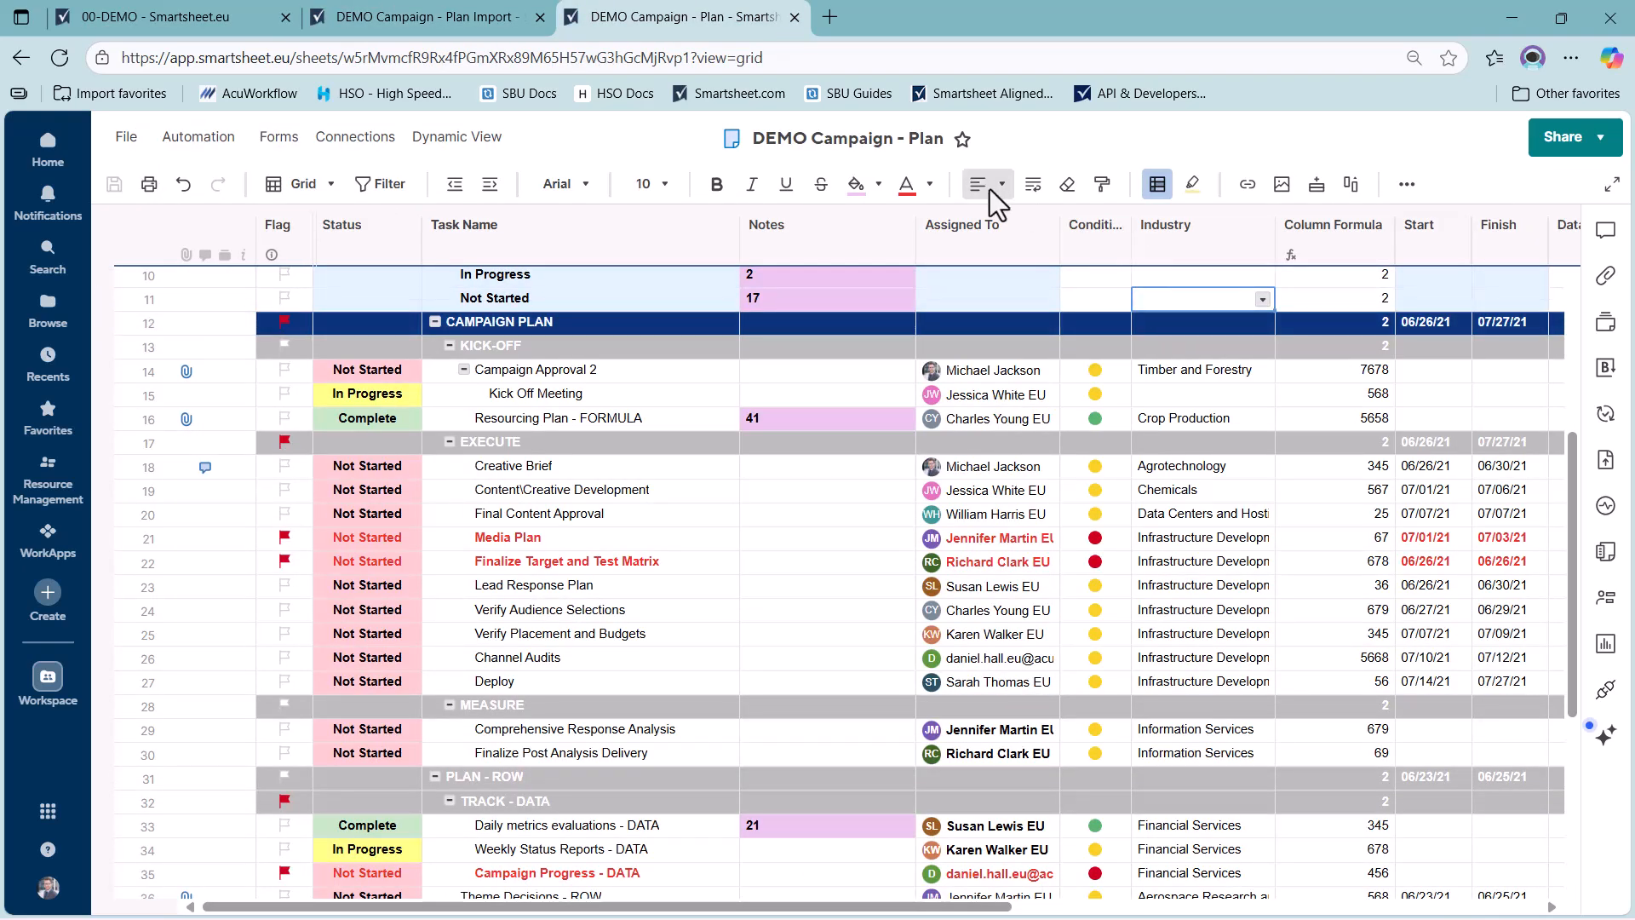
{"action": "left_click", "coordinate": [1277, 906]}
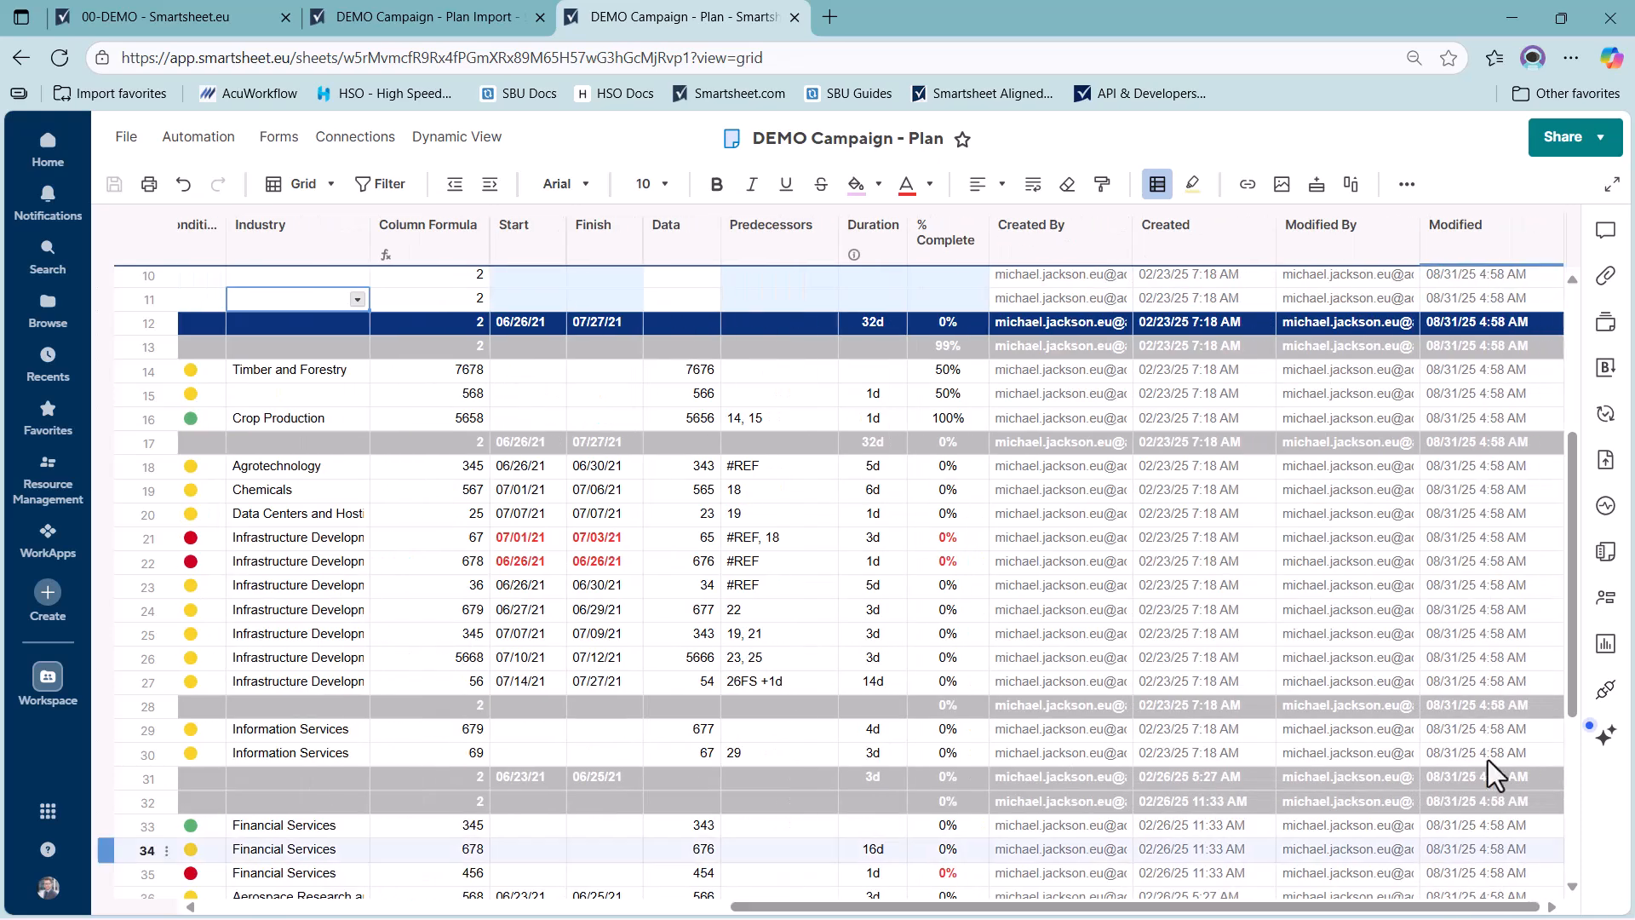
{"action": "left_click", "coordinate": [1064, 249]}
{"action": "left_click", "coordinate": [1065, 278]}
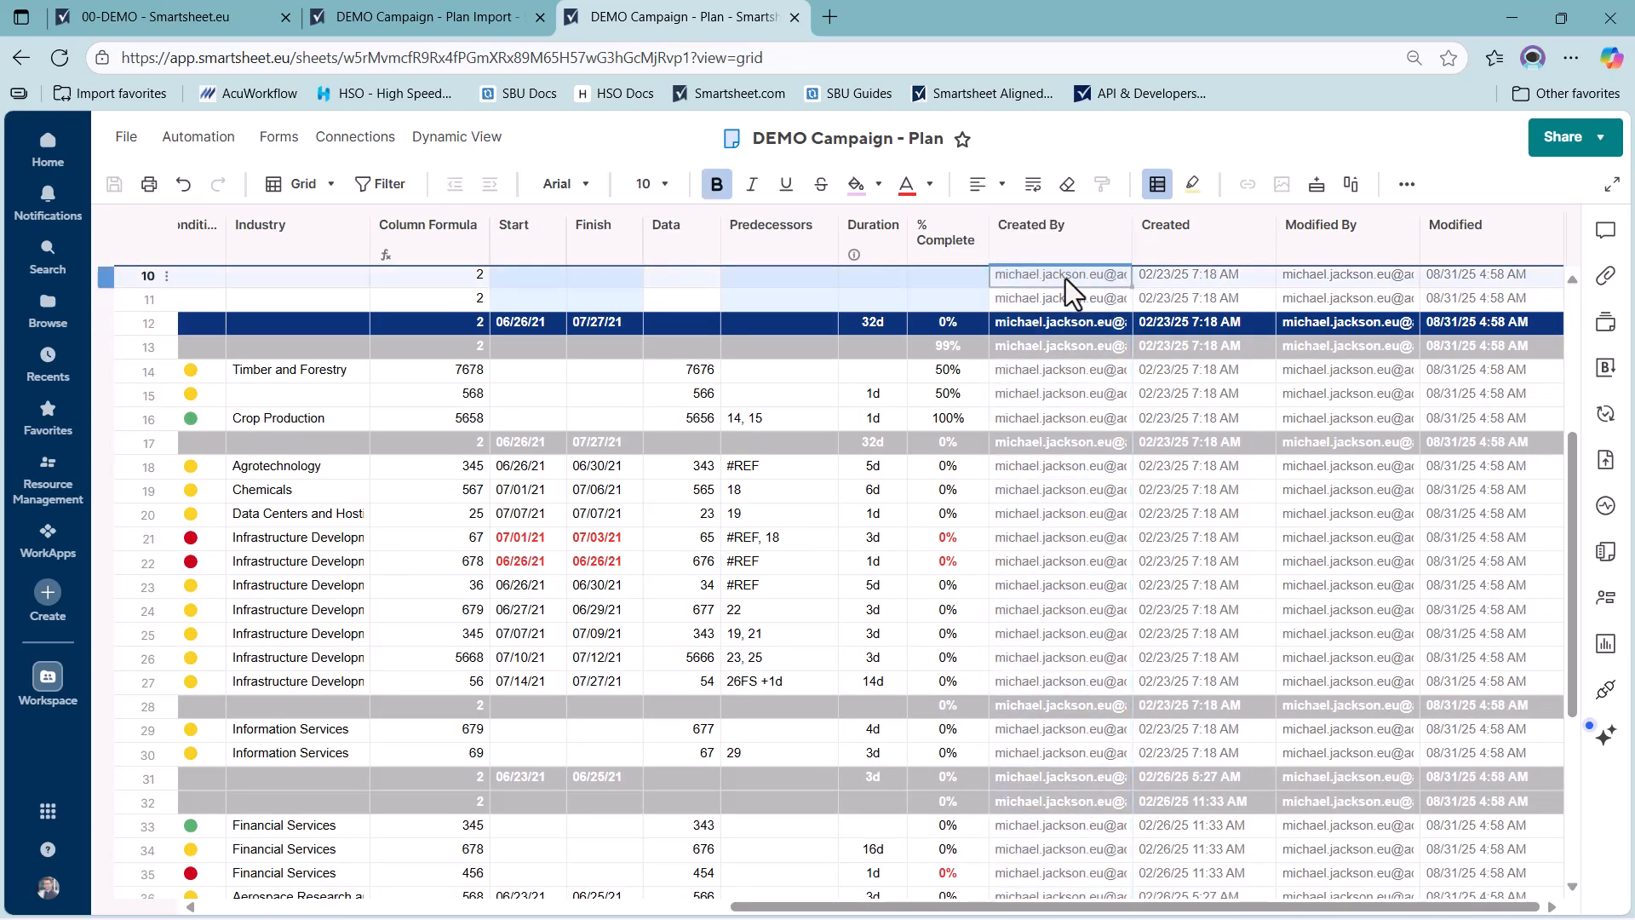
{"action": "left_click", "coordinate": [1044, 299]}
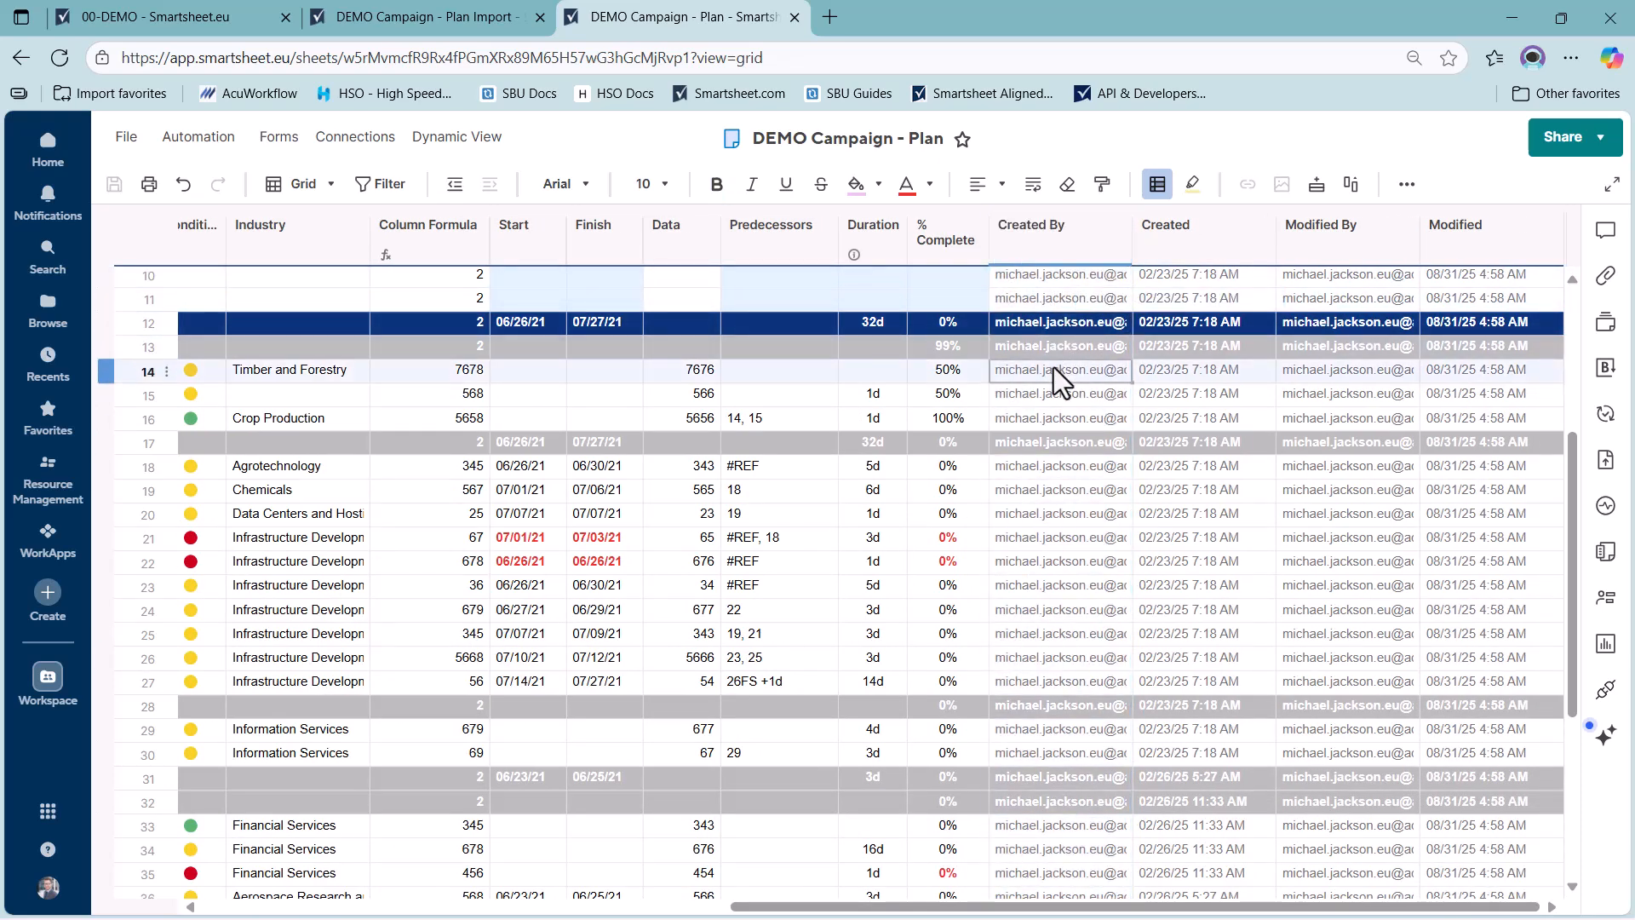
Step: Check the column type of the original sheet's Created By column in its properties, closing them without changes
{"action": "left_click", "coordinate": [1098, 230]}
{"action": "left_click", "coordinate": [1114, 229]}
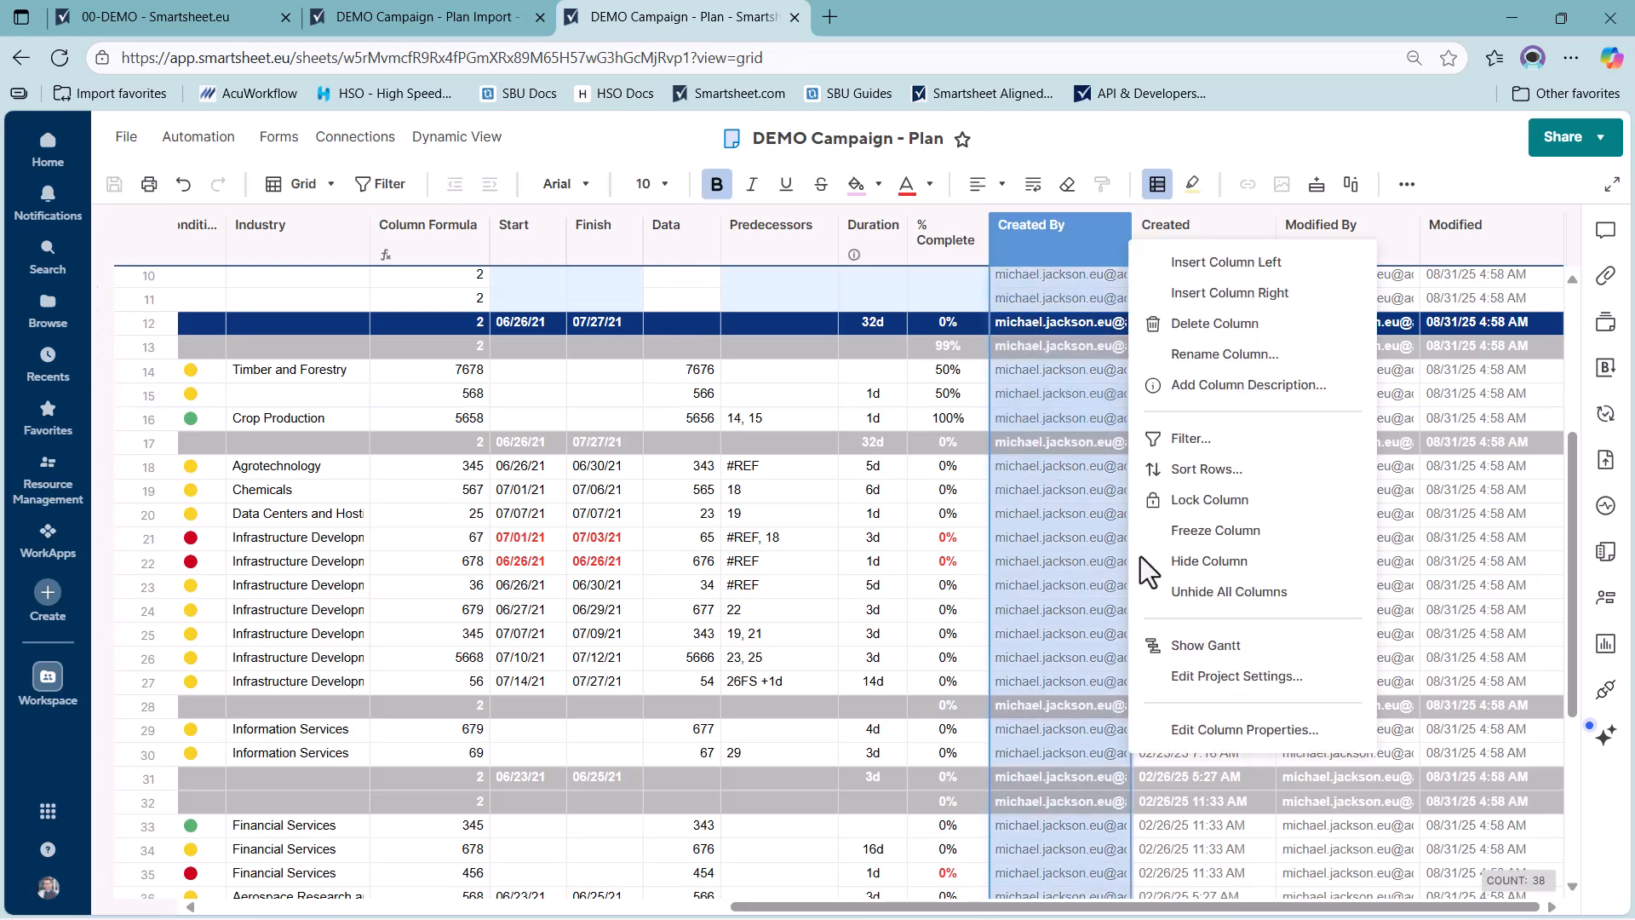
{"action": "left_click", "coordinate": [1183, 730]}
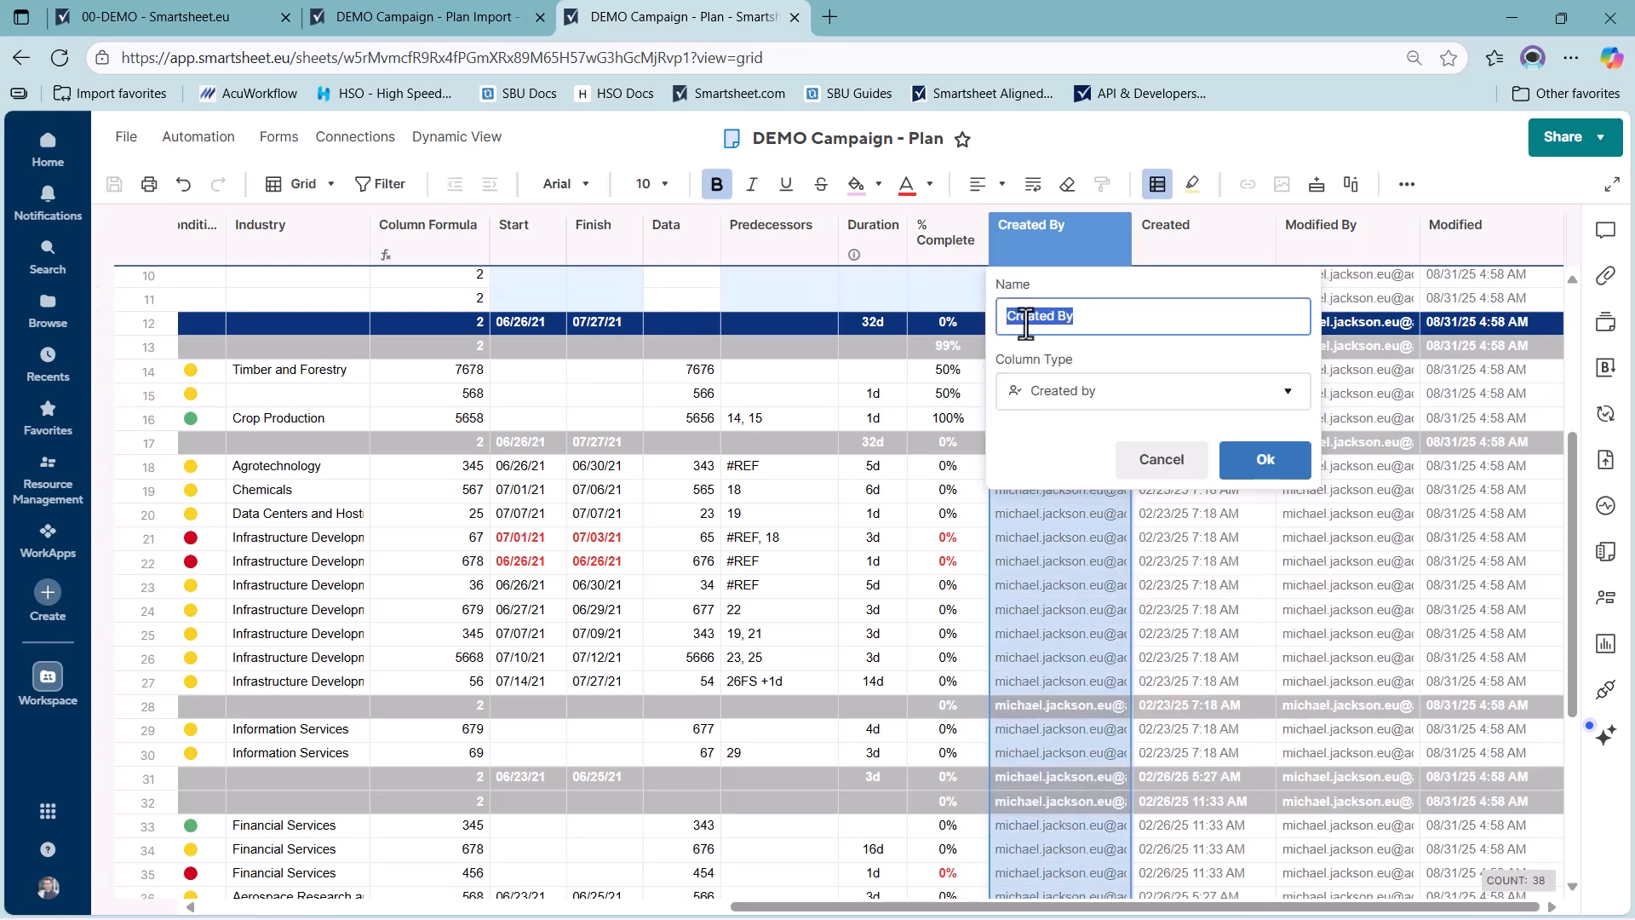
{"action": "left_click", "coordinate": [1161, 450]}
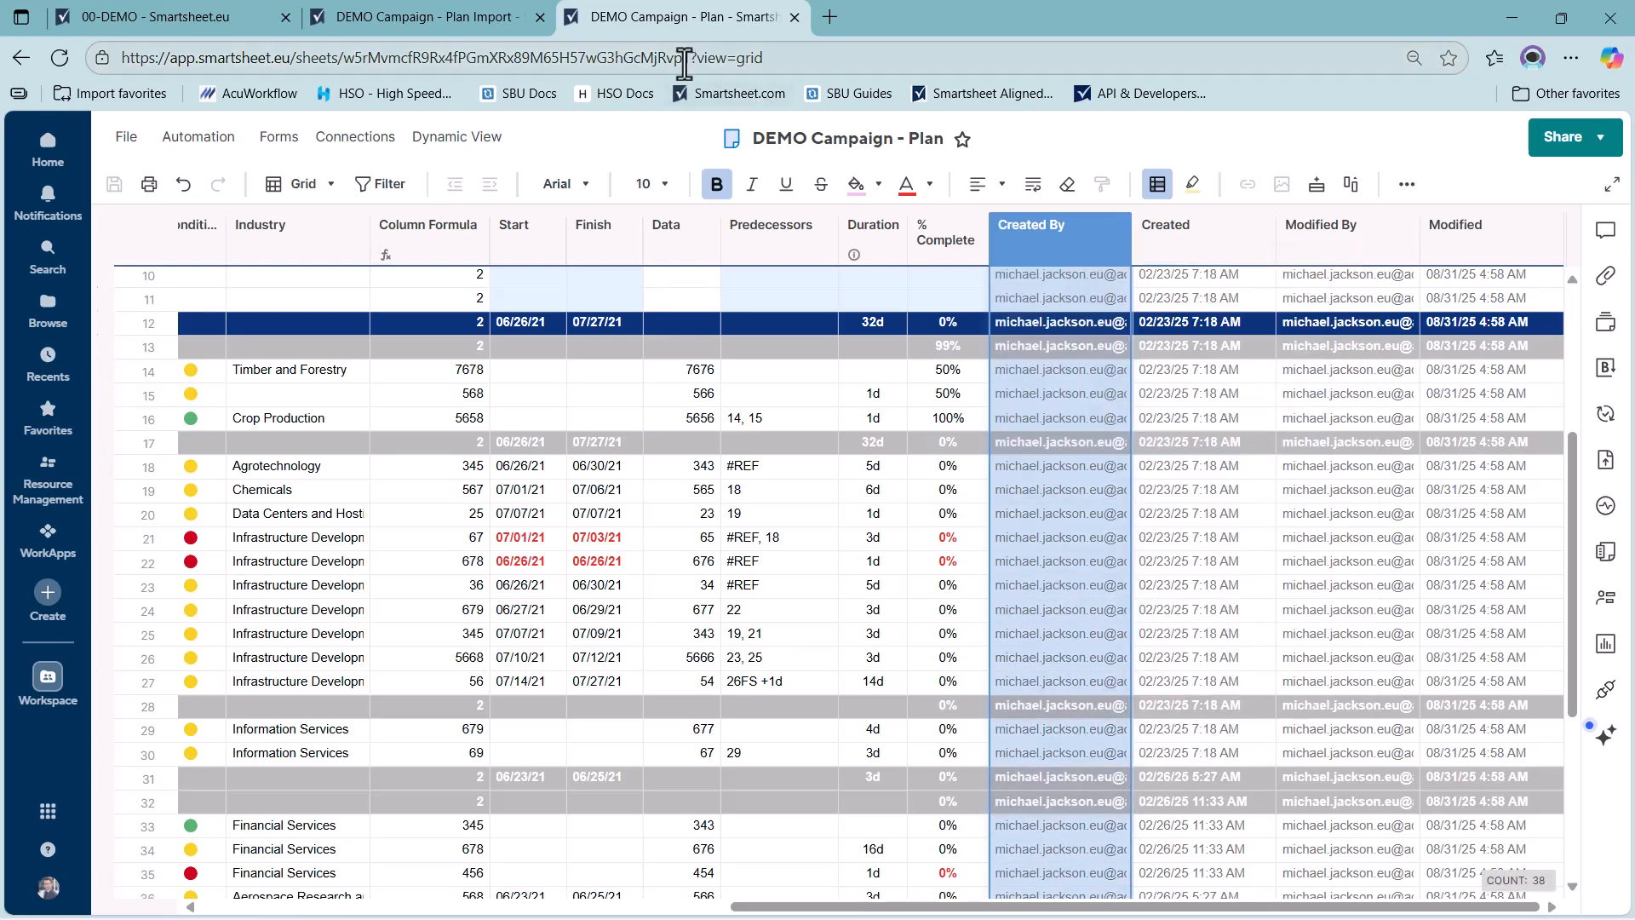
Step: Return to the imported sheet and view the column types available for its Created By column, leaving the type unchanged
{"action": "key", "text": "alt+Tab"}
{"action": "key", "text": "alt+Tab"}
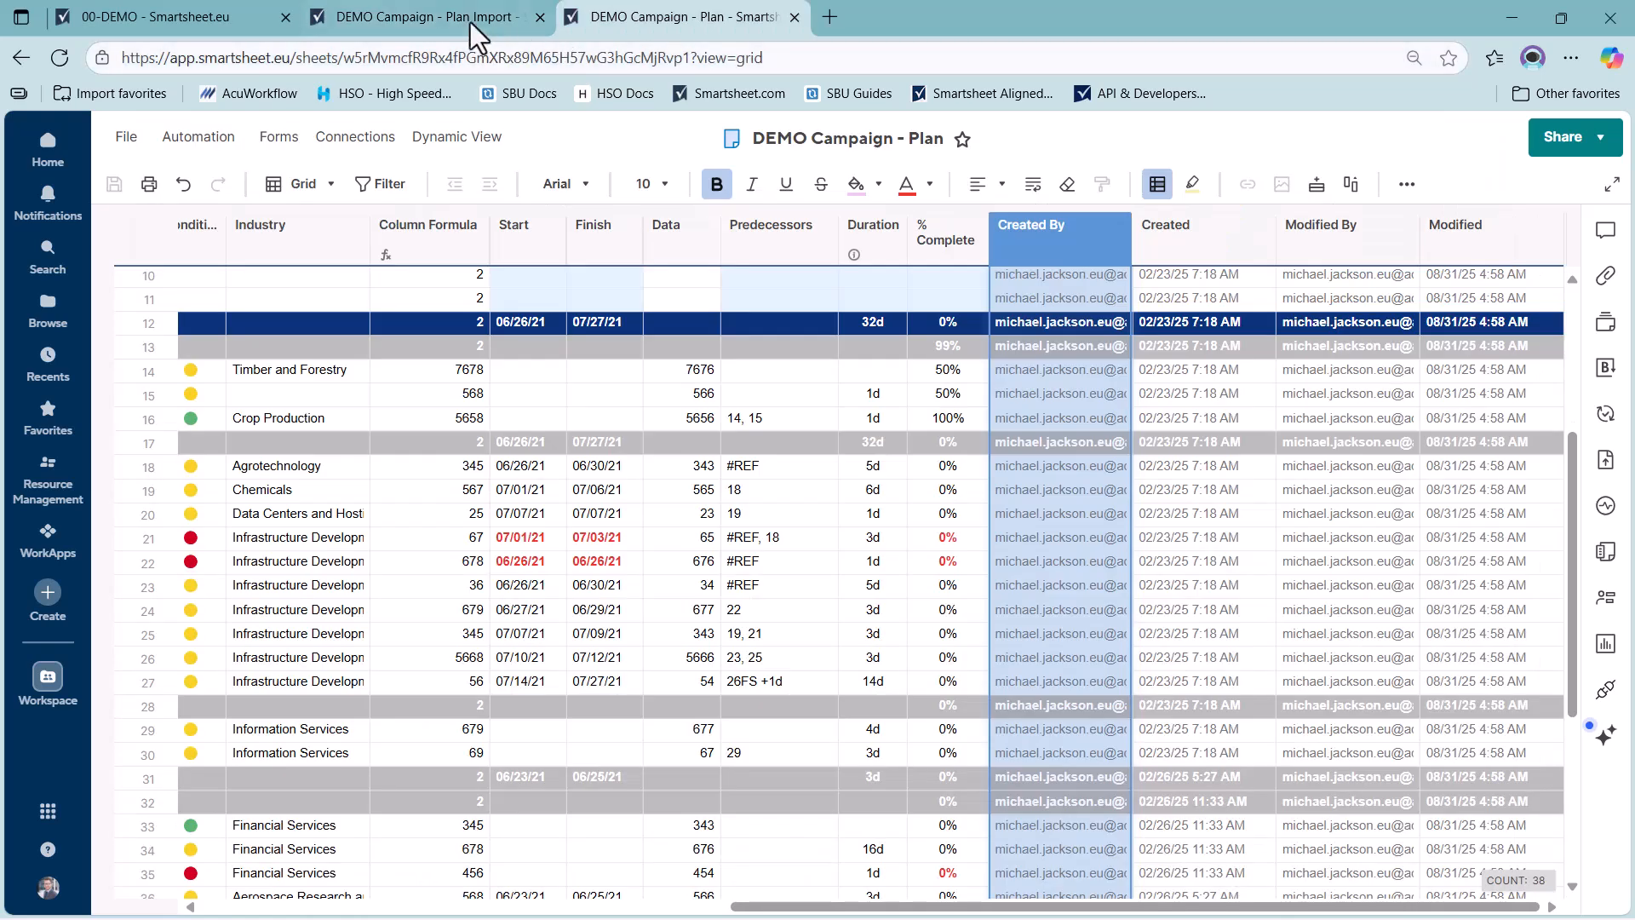
{"action": "left_click", "coordinate": [470, 22]}
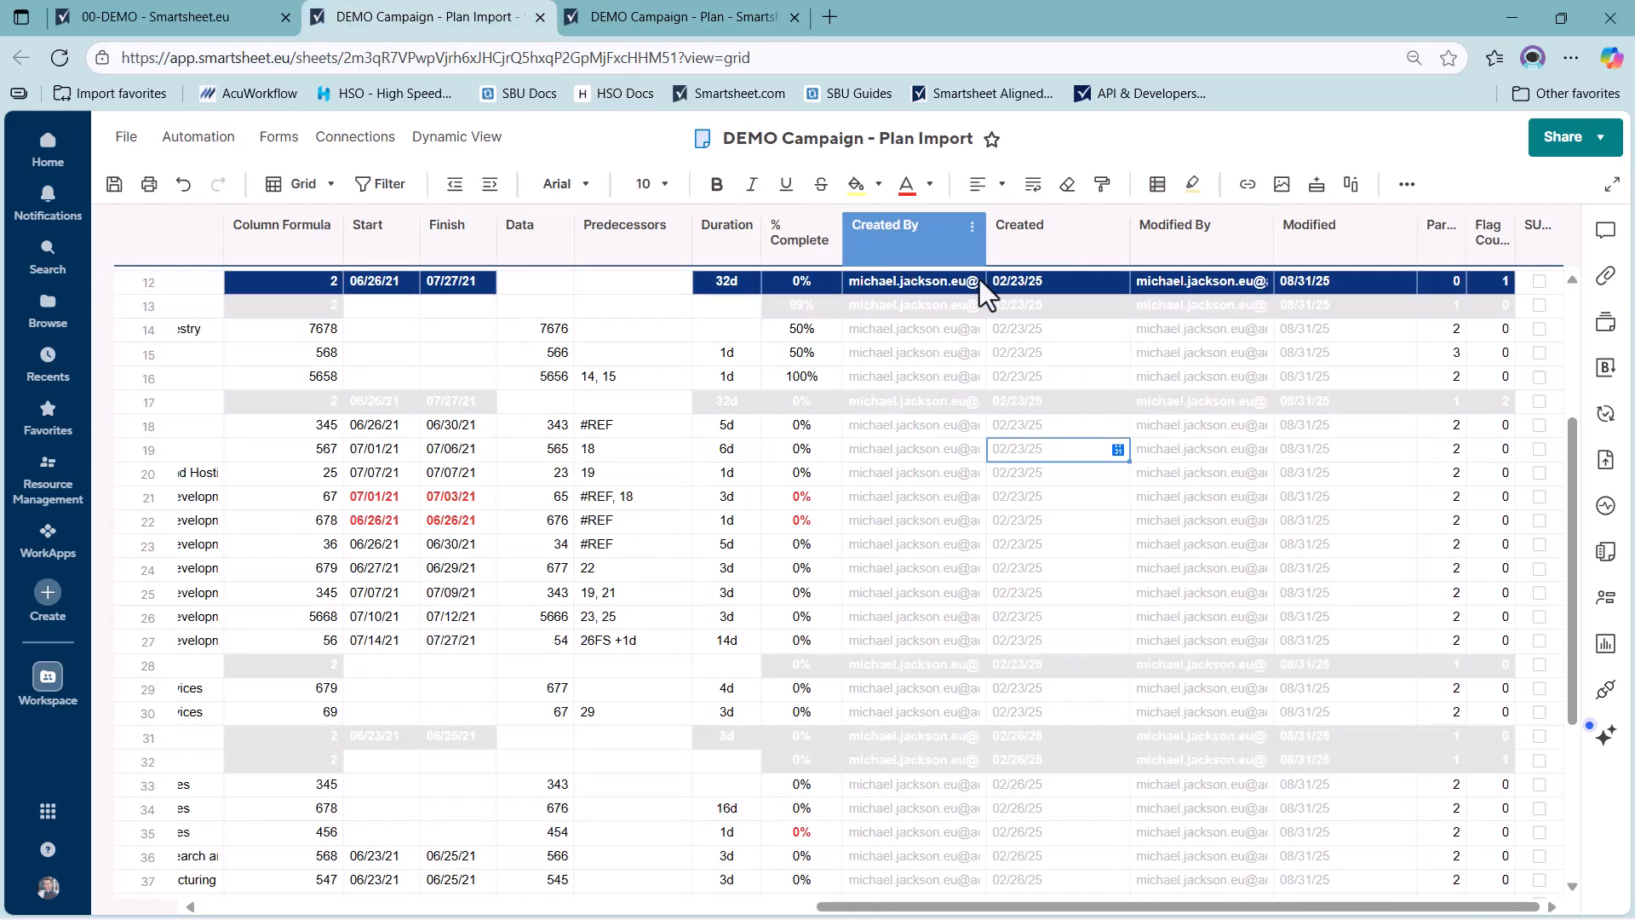
{"action": "left_click", "coordinate": [973, 227]}
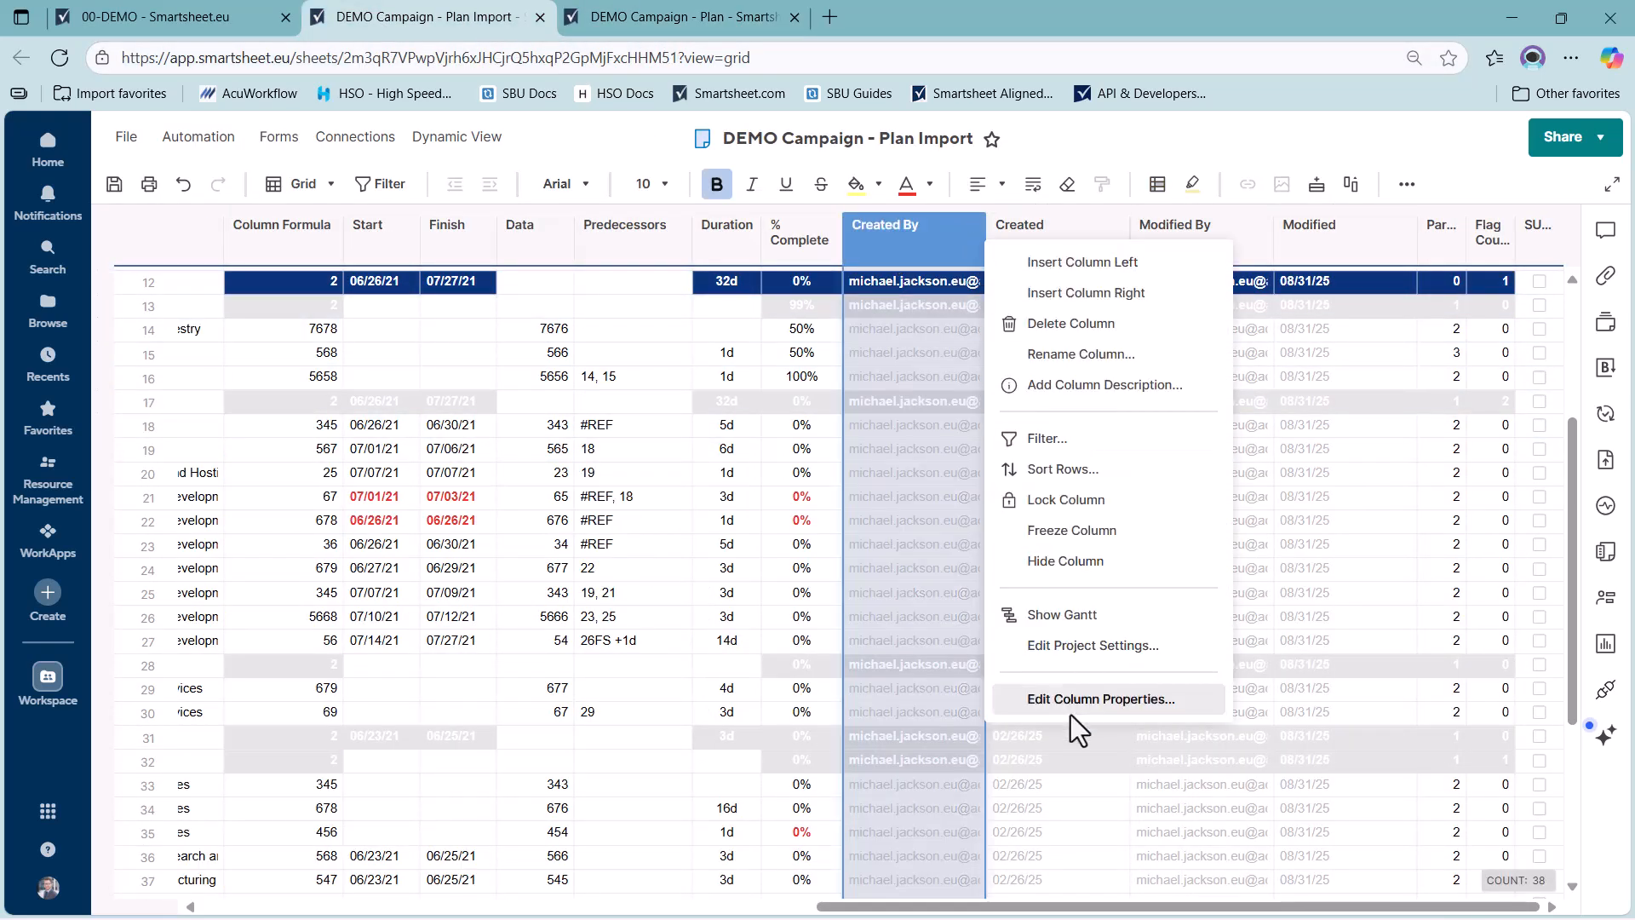
{"action": "left_click", "coordinate": [1070, 709]}
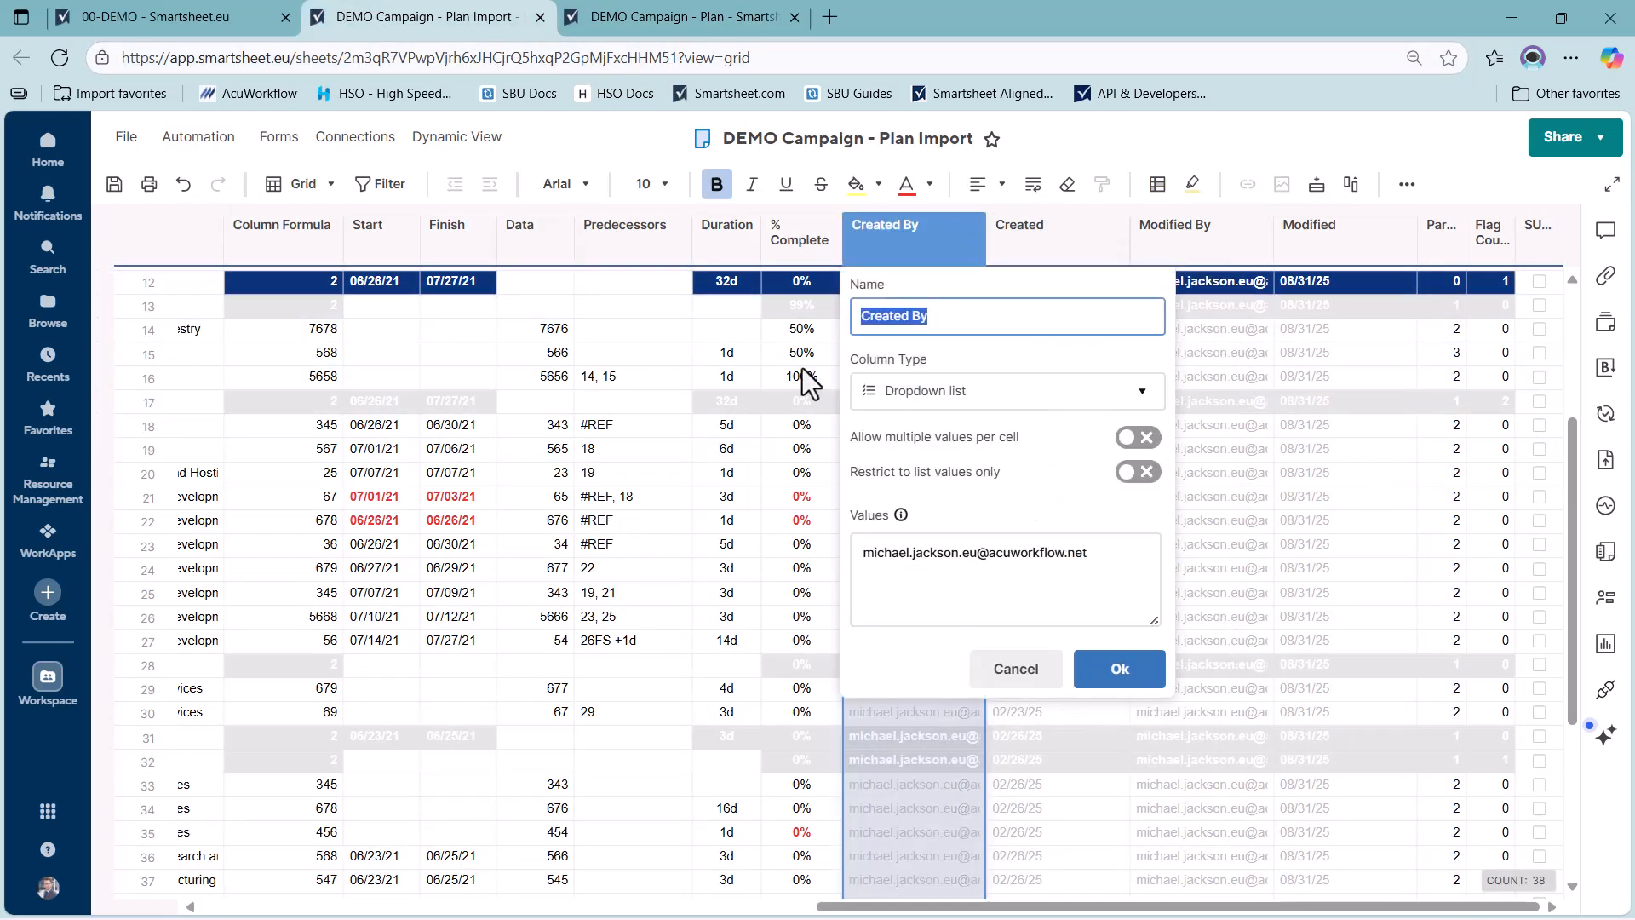
{"action": "left_click", "coordinate": [1137, 391]}
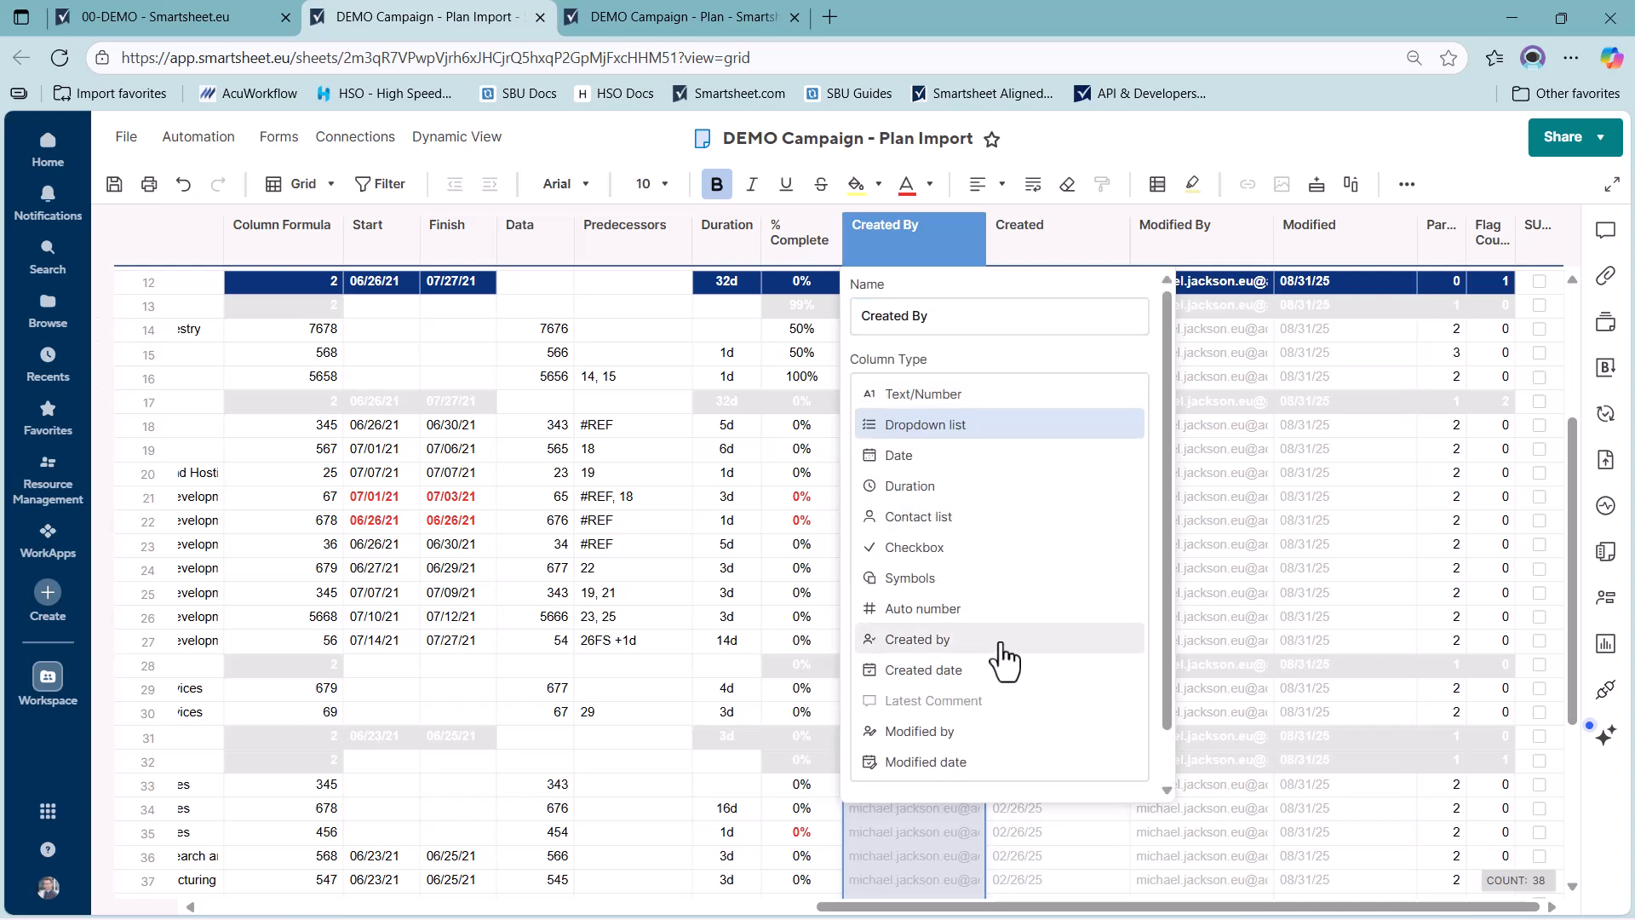
{"action": "left_click", "coordinate": [943, 223]}
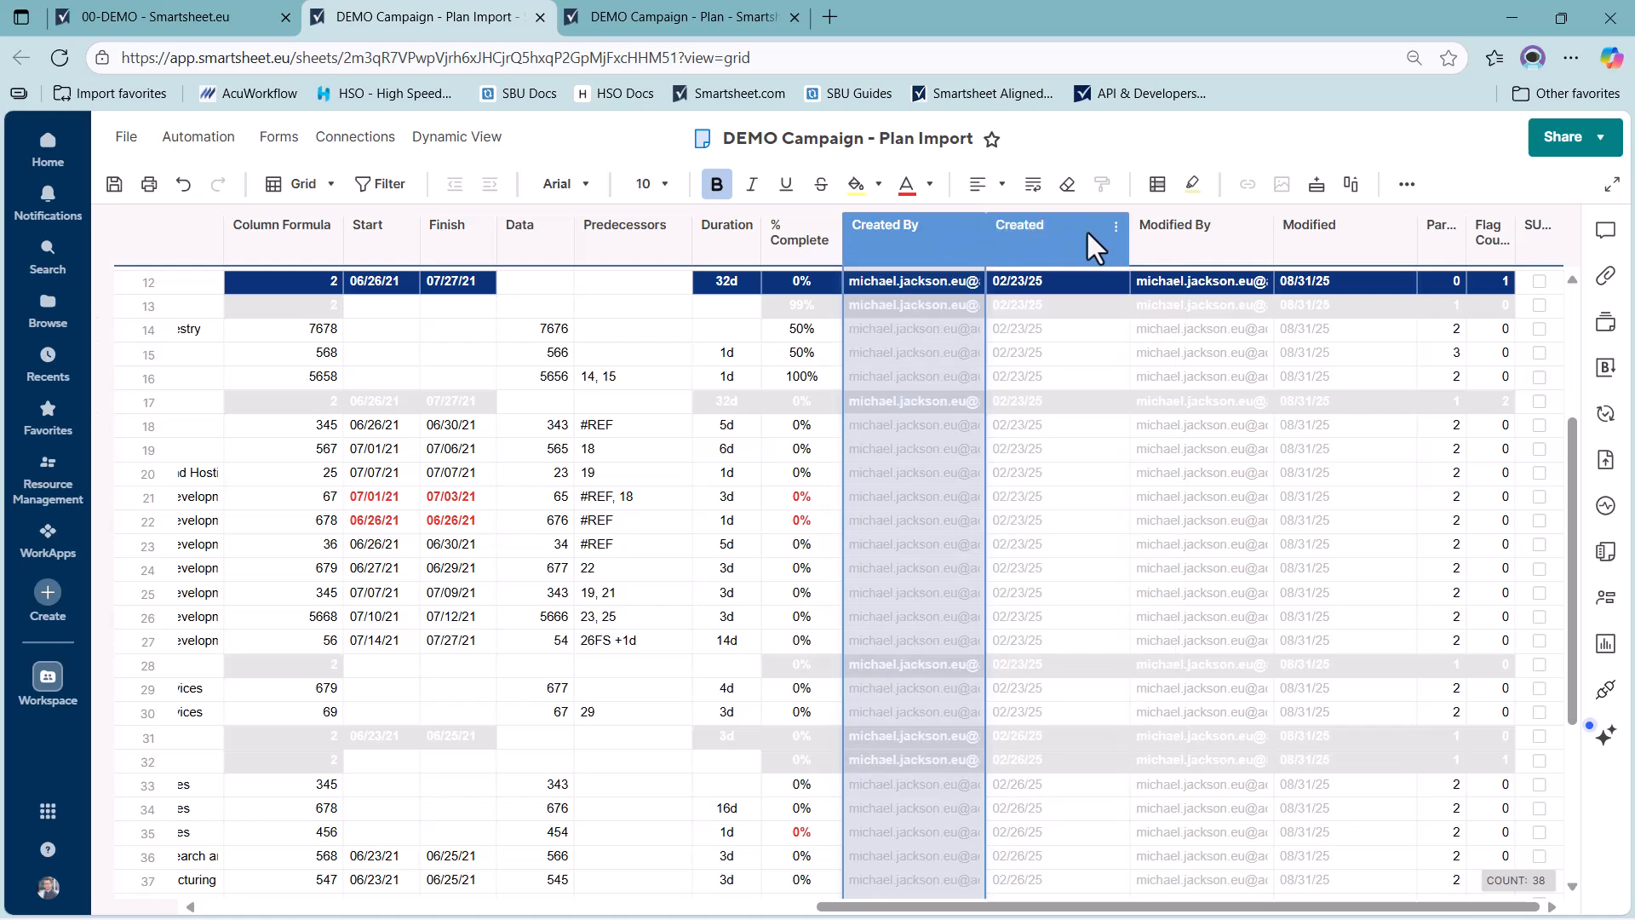
Step: Rename the imported sheet's Created By column to Created By Original, keeping its dropdown list type
{"action": "left_click", "coordinate": [1059, 231]}
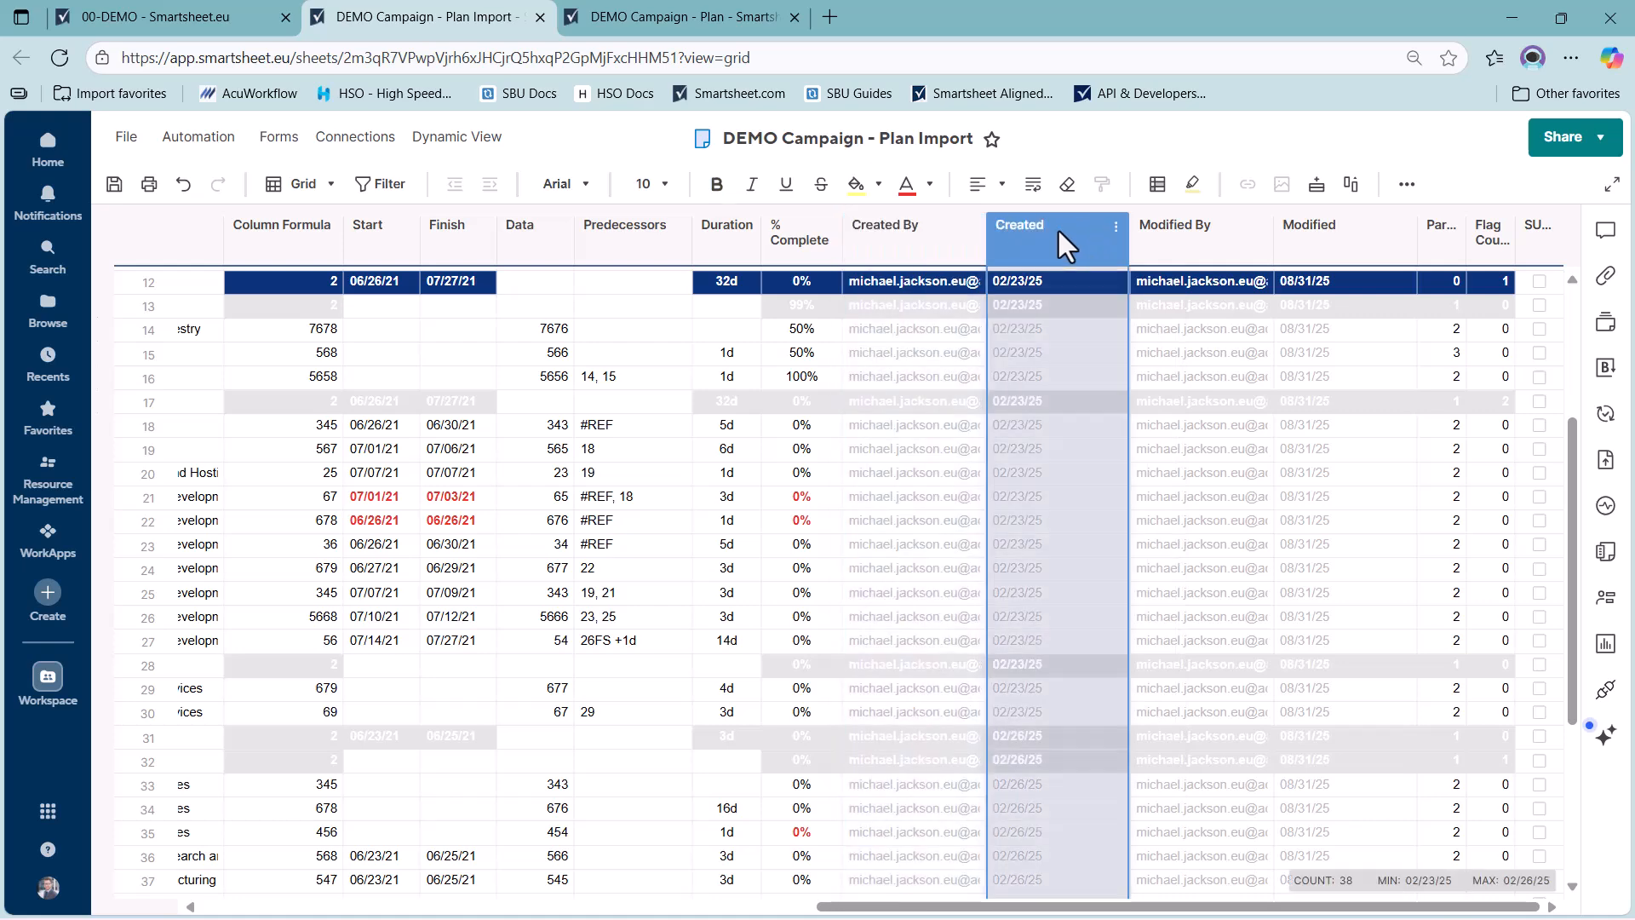
{"action": "left_click", "coordinate": [920, 232]}
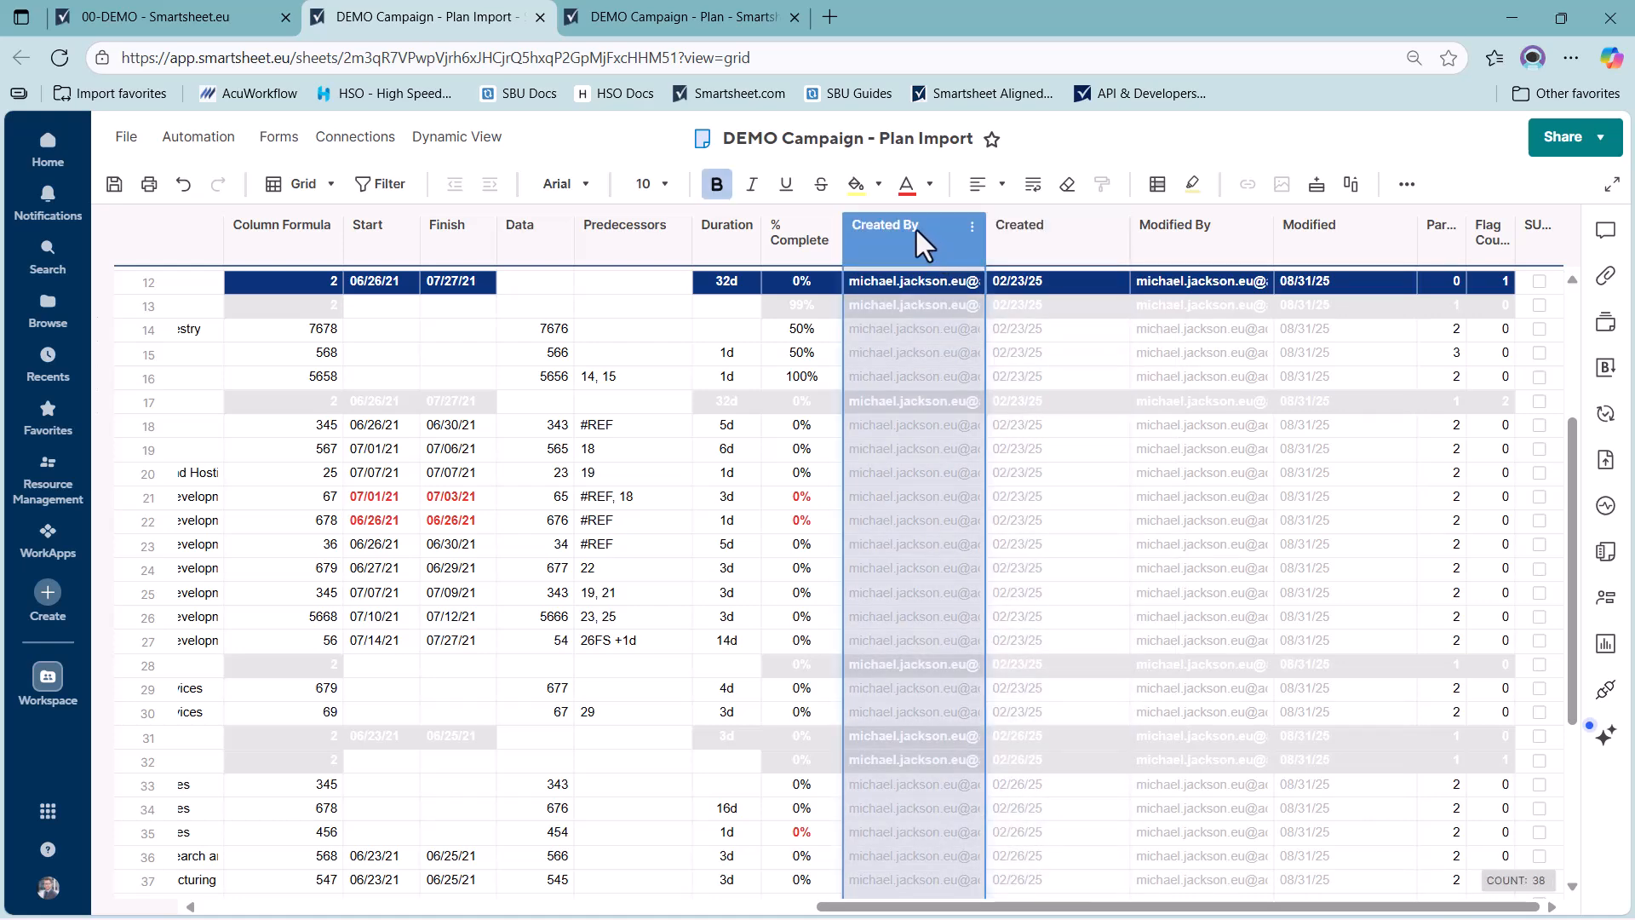
{"action": "double_click", "coordinate": [917, 222]}
{"action": "left_click", "coordinate": [951, 313]}
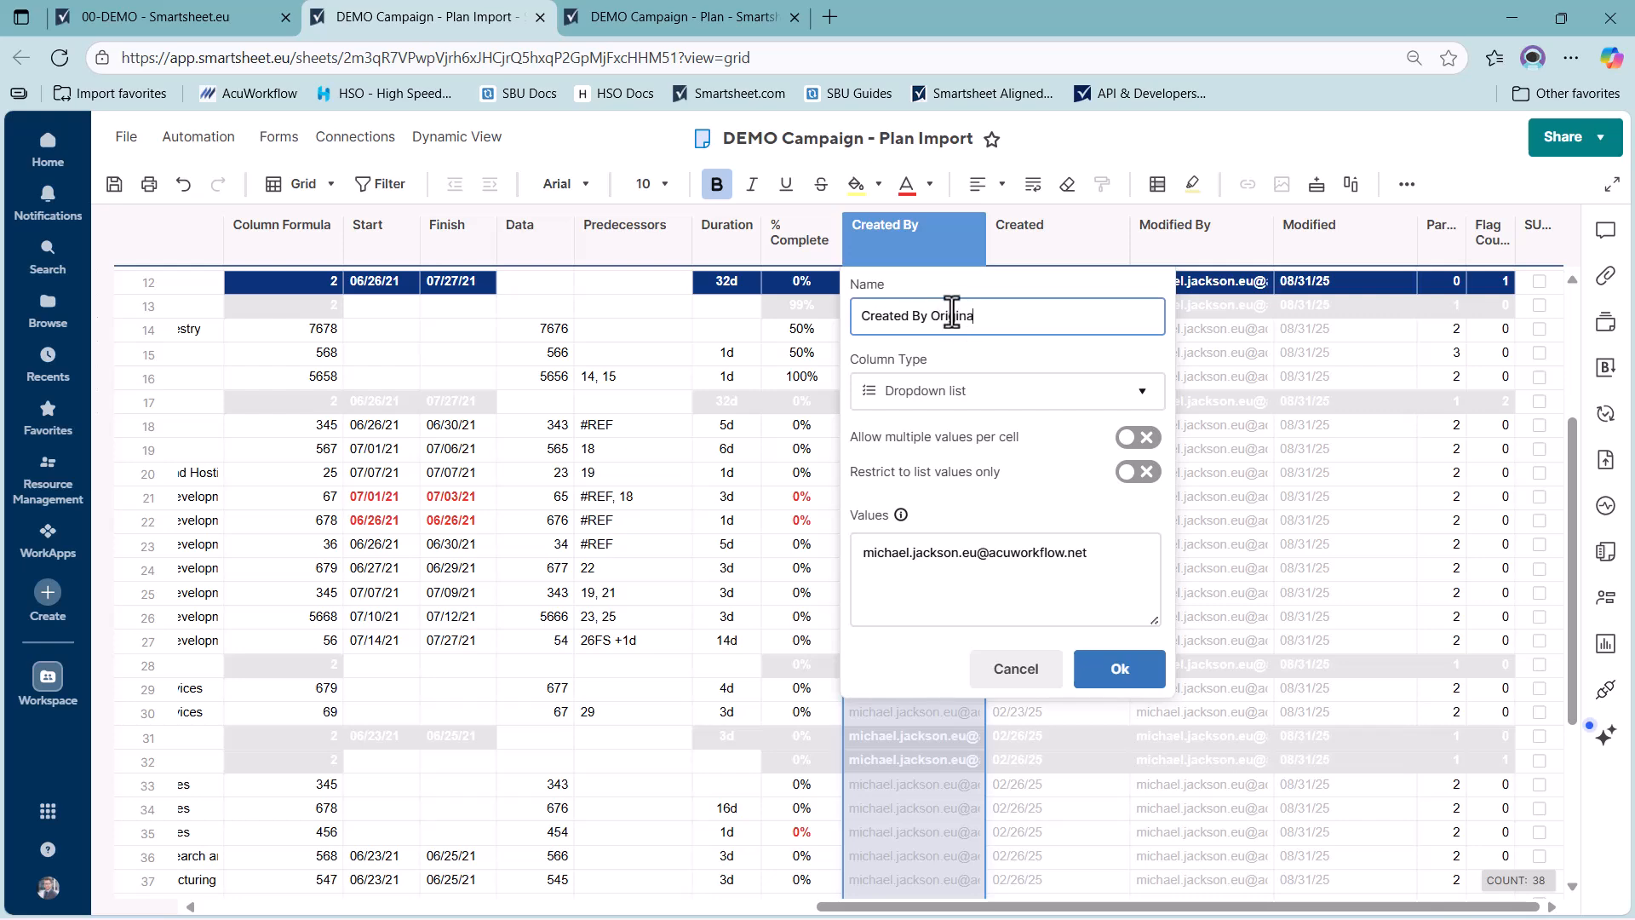
{"action": "key", "text": "Return"}
Step: Rename the imported sheet's Created date column to Created Original
{"action": "double_click", "coordinate": [1055, 233]}
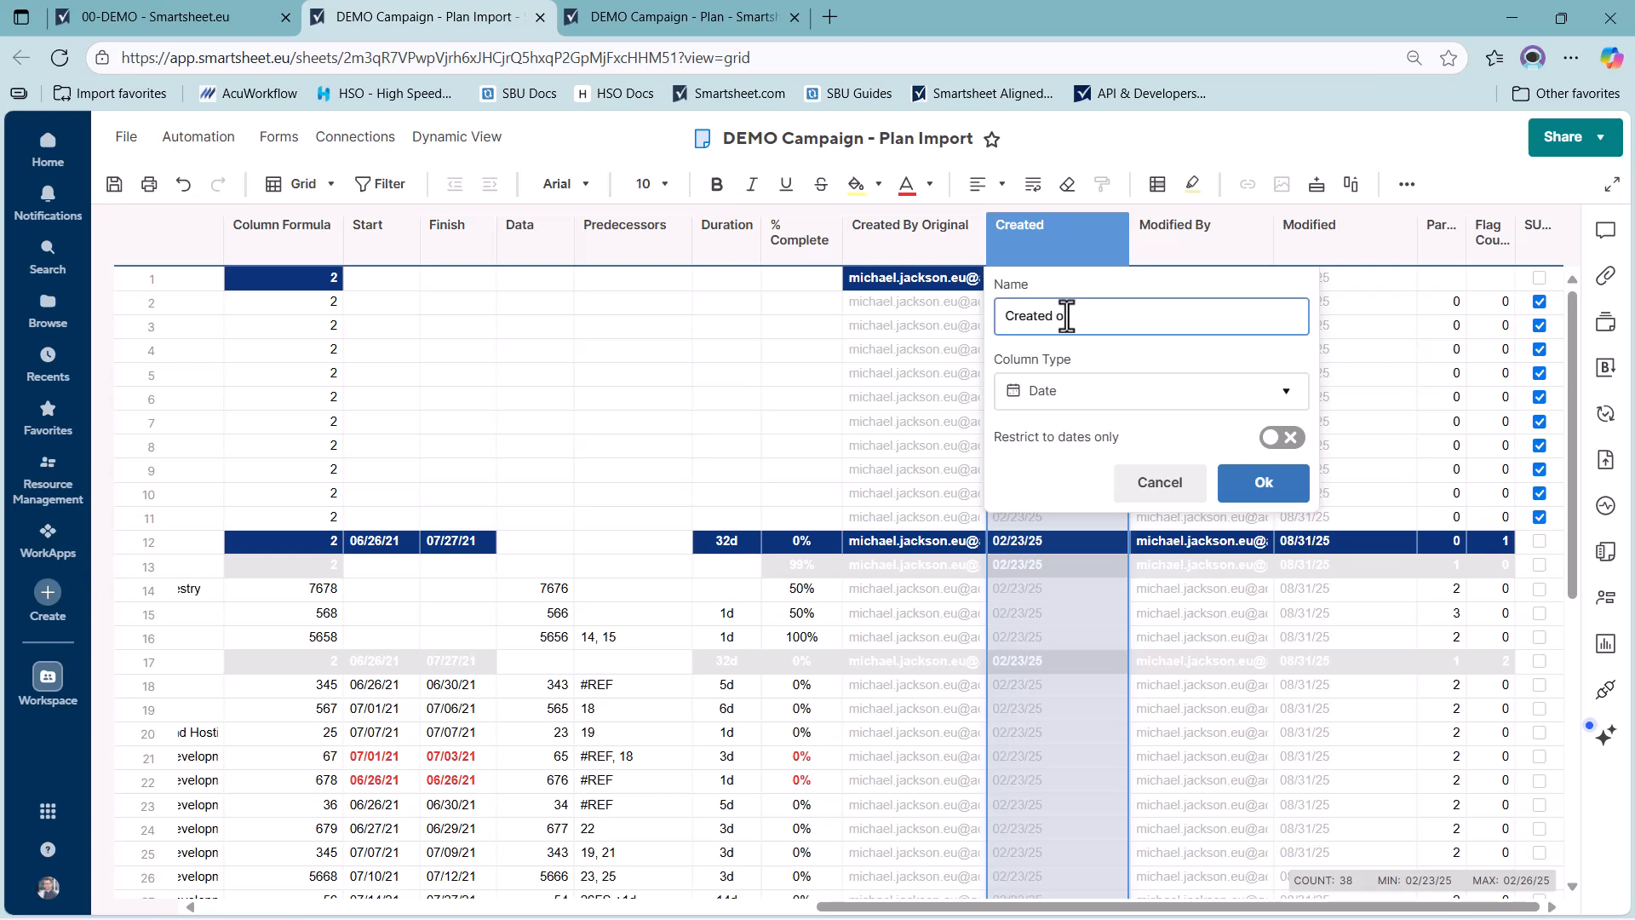
{"action": "type", "text": "Original"}
{"action": "key", "text": "Return"}
{"action": "left_click", "coordinate": [955, 248]}
{"action": "left_click", "coordinate": [1032, 234]}
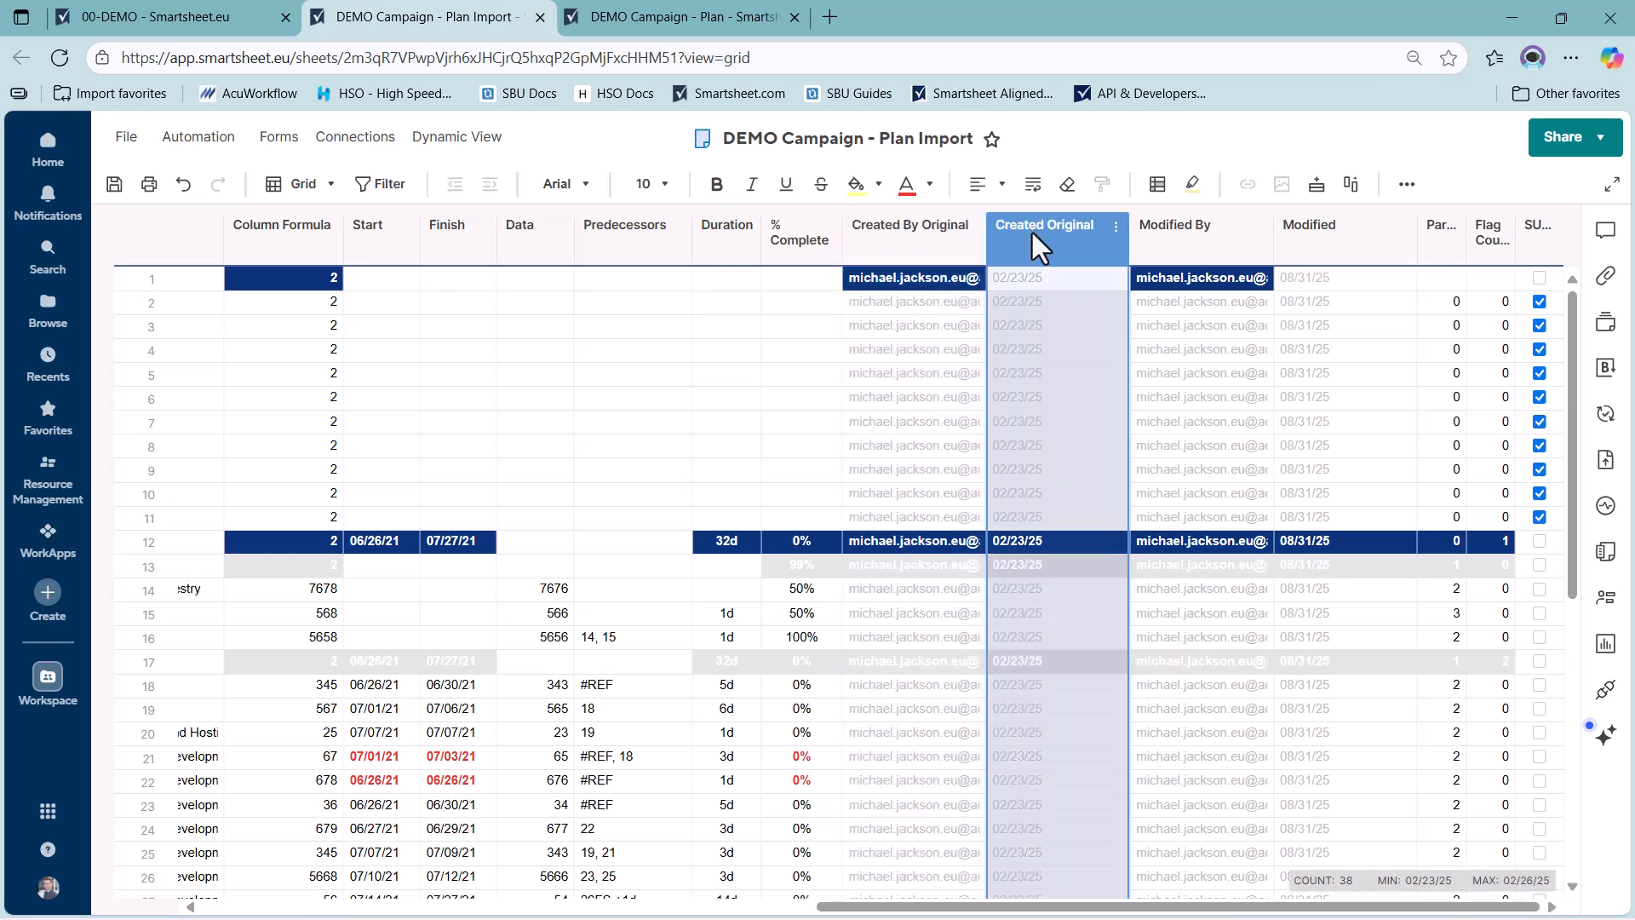
{"action": "left_click_drag", "start_coordinate": [1032, 233], "coordinate": [1211, 221]}
{"action": "left_click", "coordinate": [1255, 249]}
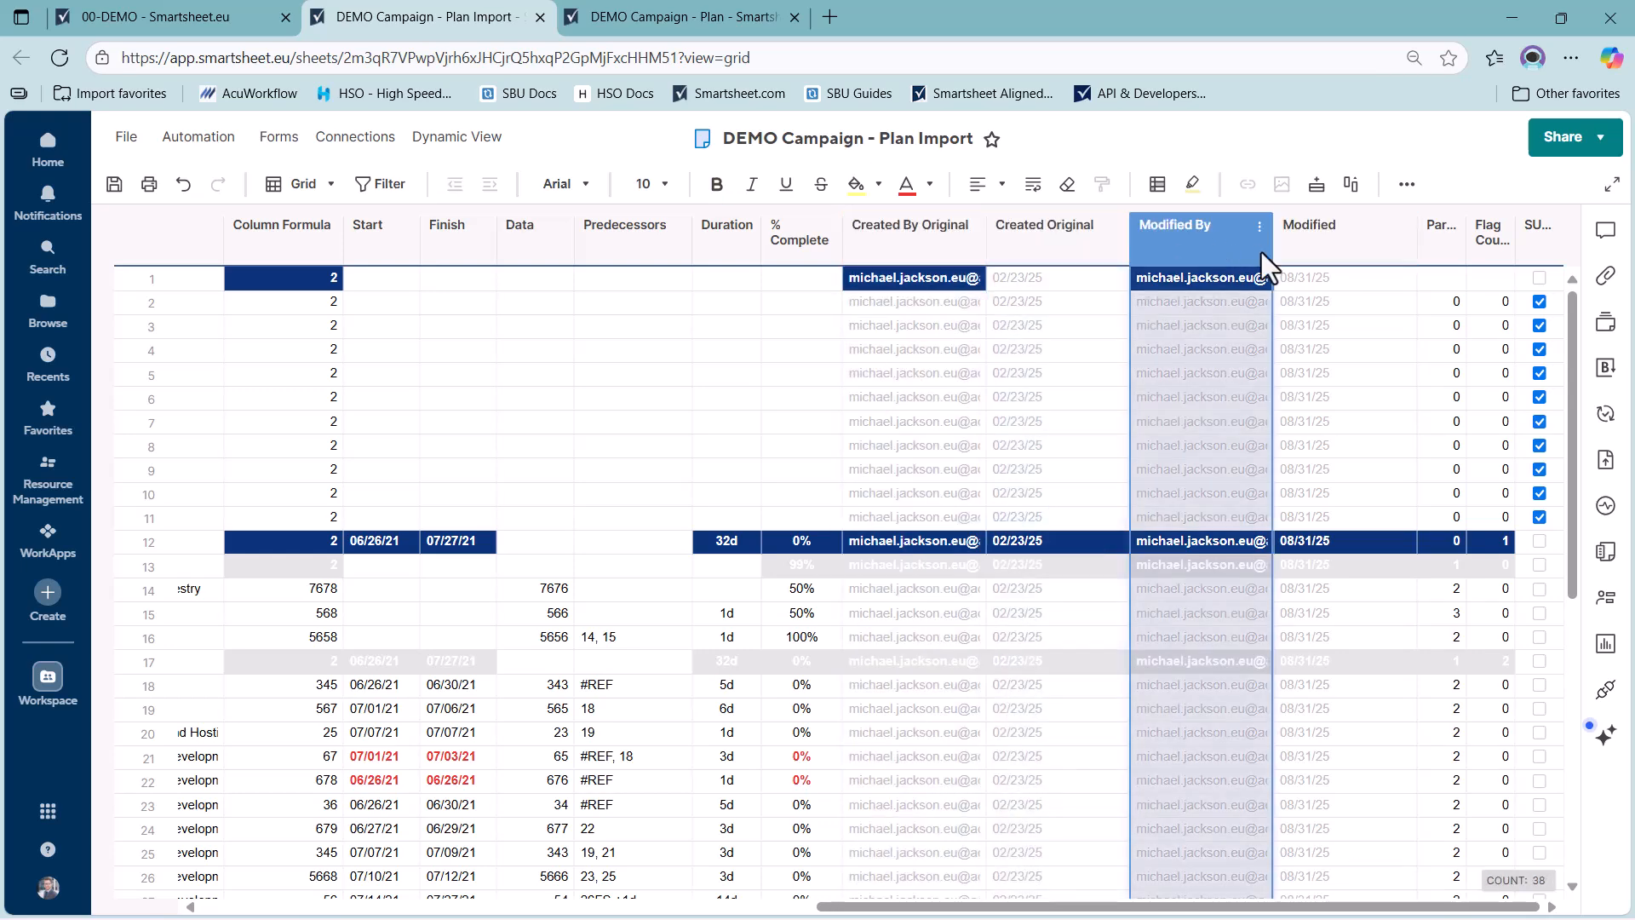
{"action": "left_click", "coordinate": [1345, 245]}
{"action": "left_click", "coordinate": [1209, 244]}
{"action": "left_click", "coordinate": [941, 255]}
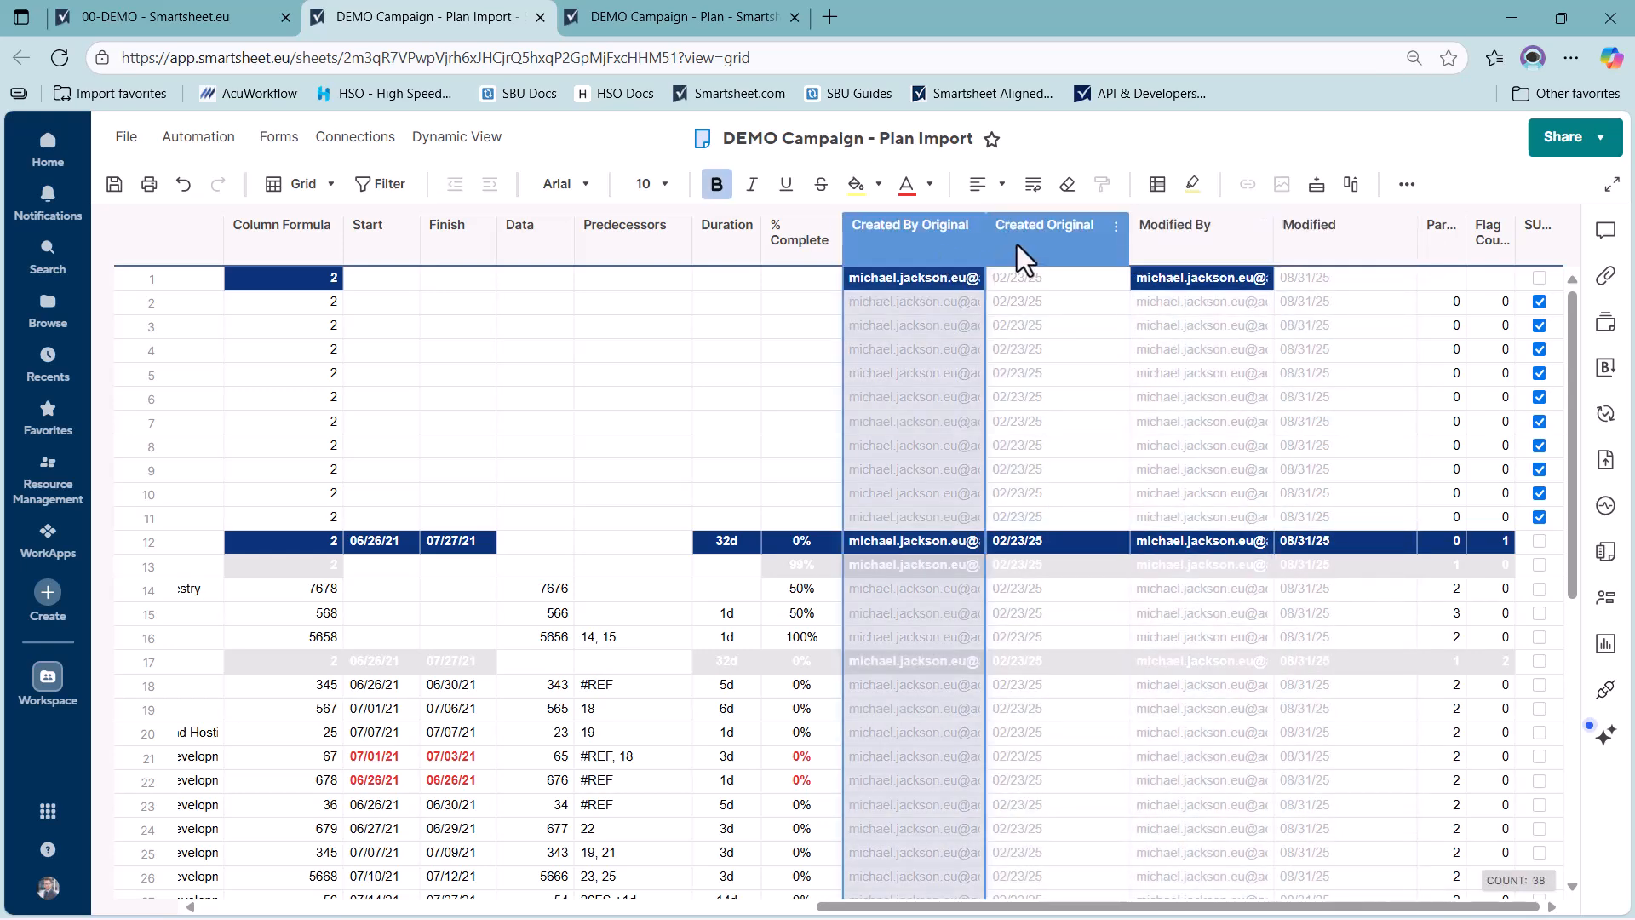
{"action": "left_click", "coordinate": [1015, 244]}
{"action": "left_click_drag", "start_coordinate": [1075, 223], "coordinate": [912, 235]}
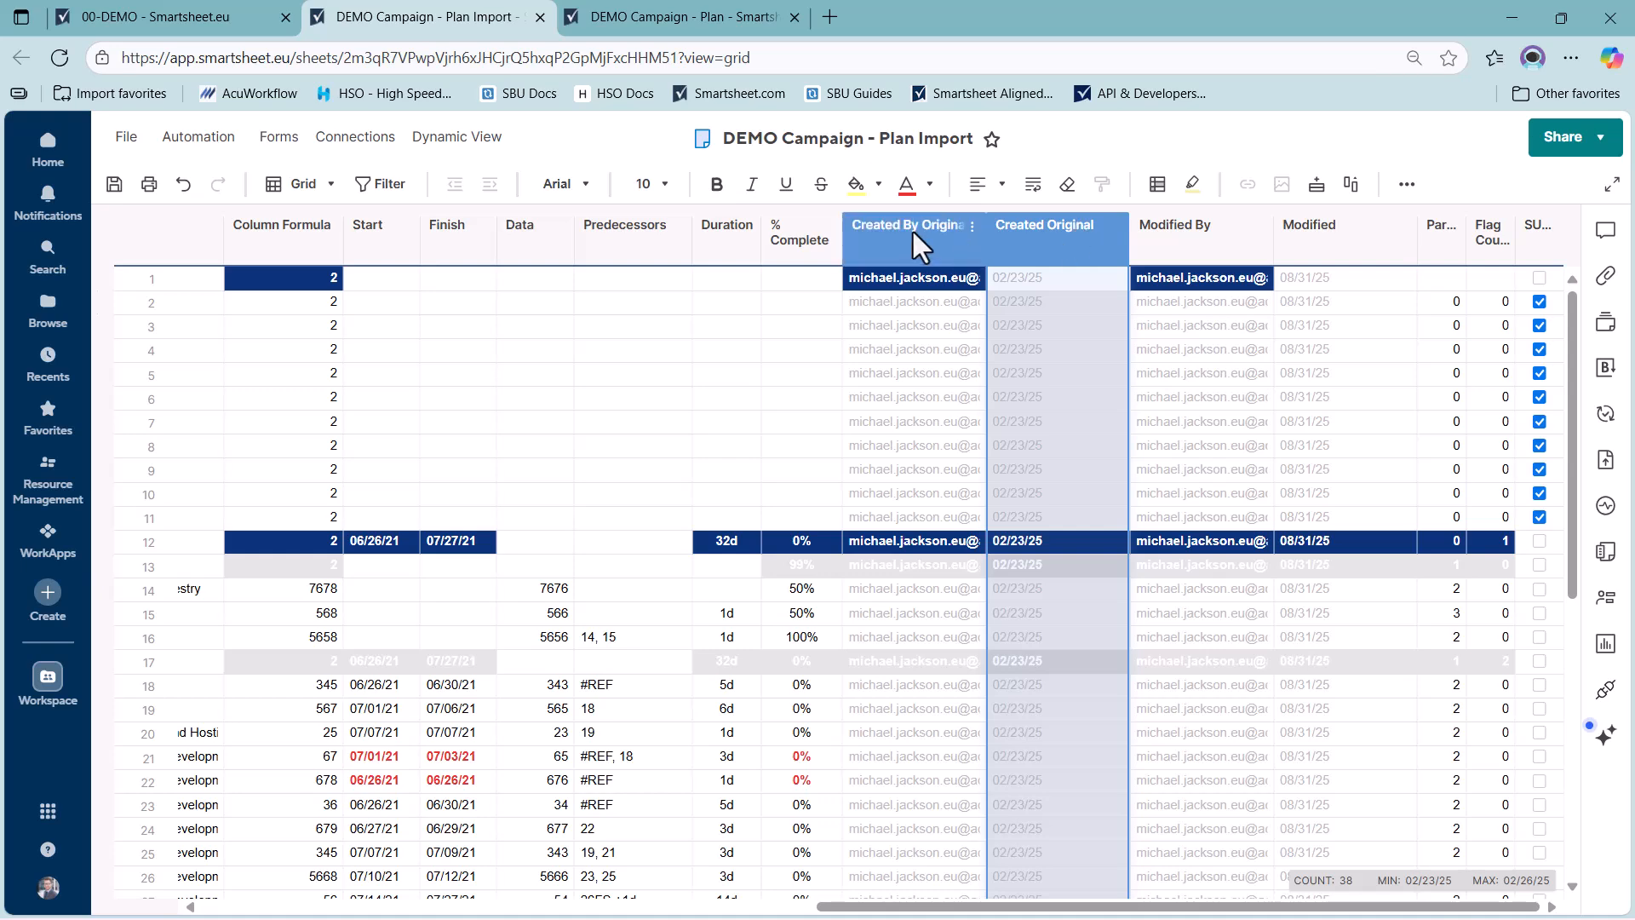
Step: View the column types offered for a new column after Created By Original, closing the dialog without adding a column
{"action": "left_click", "coordinate": [944, 237]}
{"action": "left_click", "coordinate": [972, 226]}
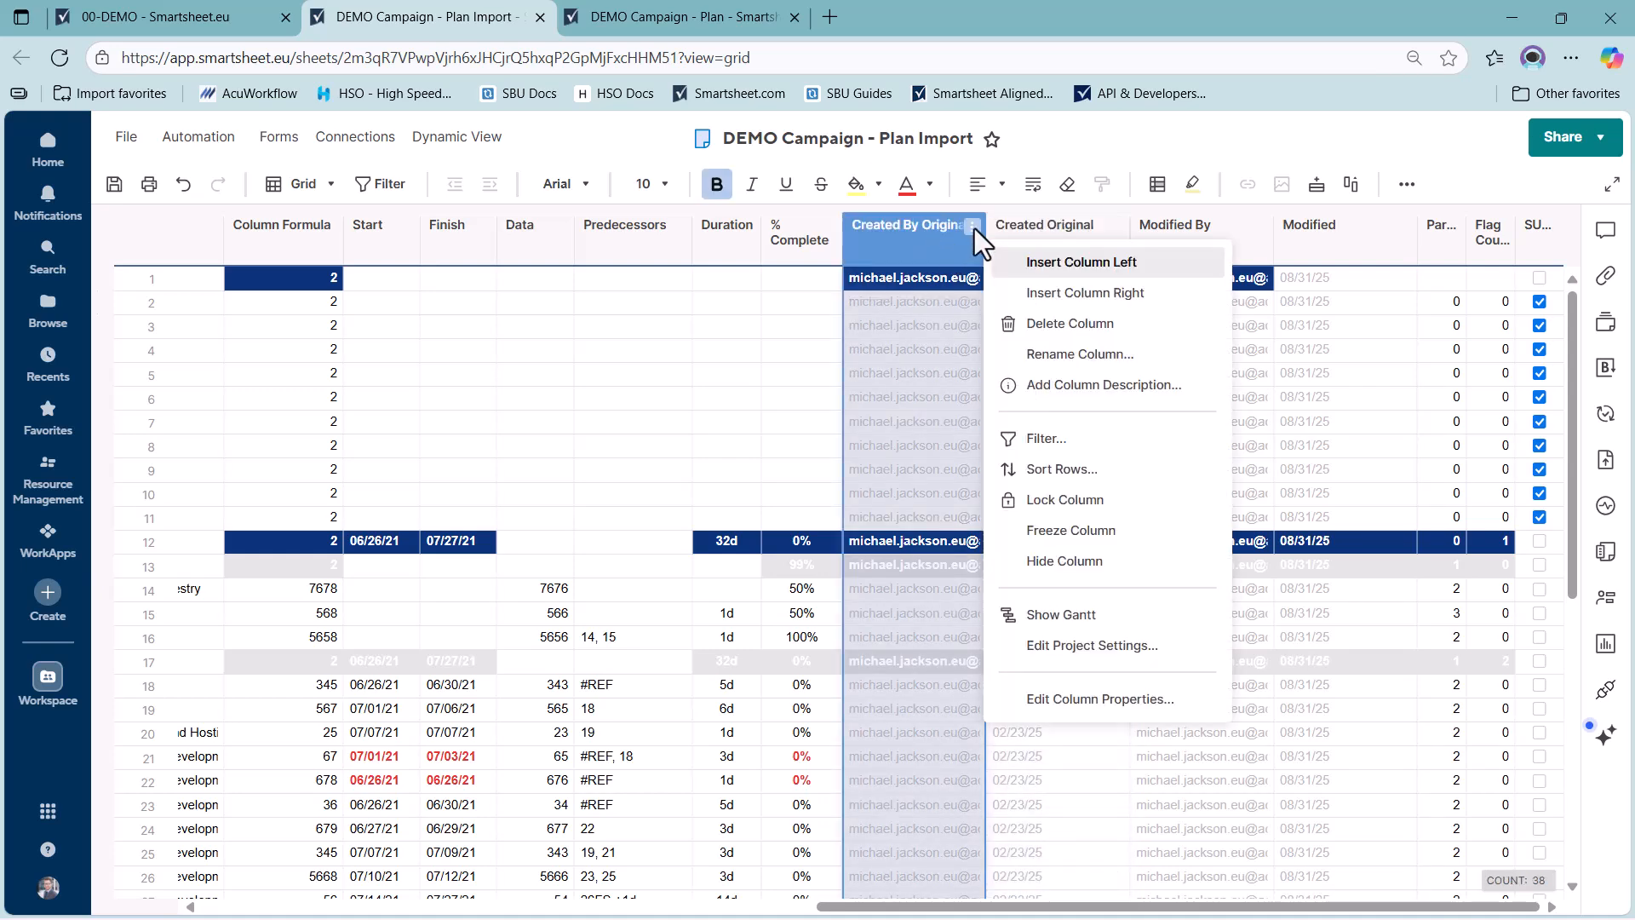
{"action": "left_click", "coordinate": [1096, 294]}
{"action": "scroll", "coordinate": [809, 520], "scroll_direction": "down", "scroll_amount": 1}
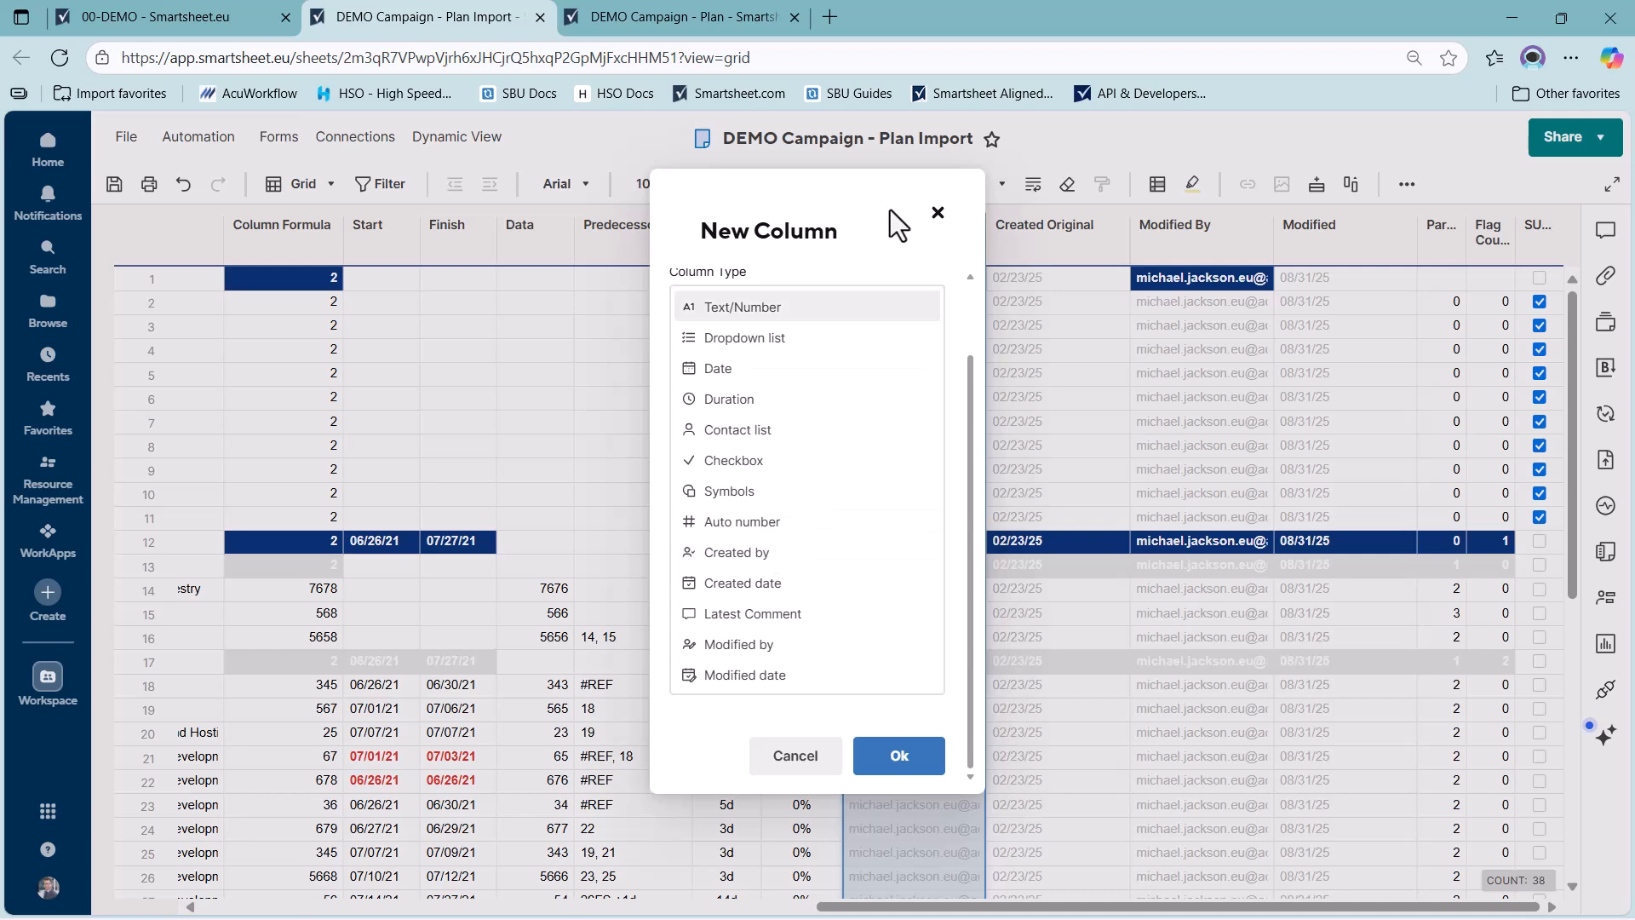
{"action": "left_click", "coordinate": [891, 770]}
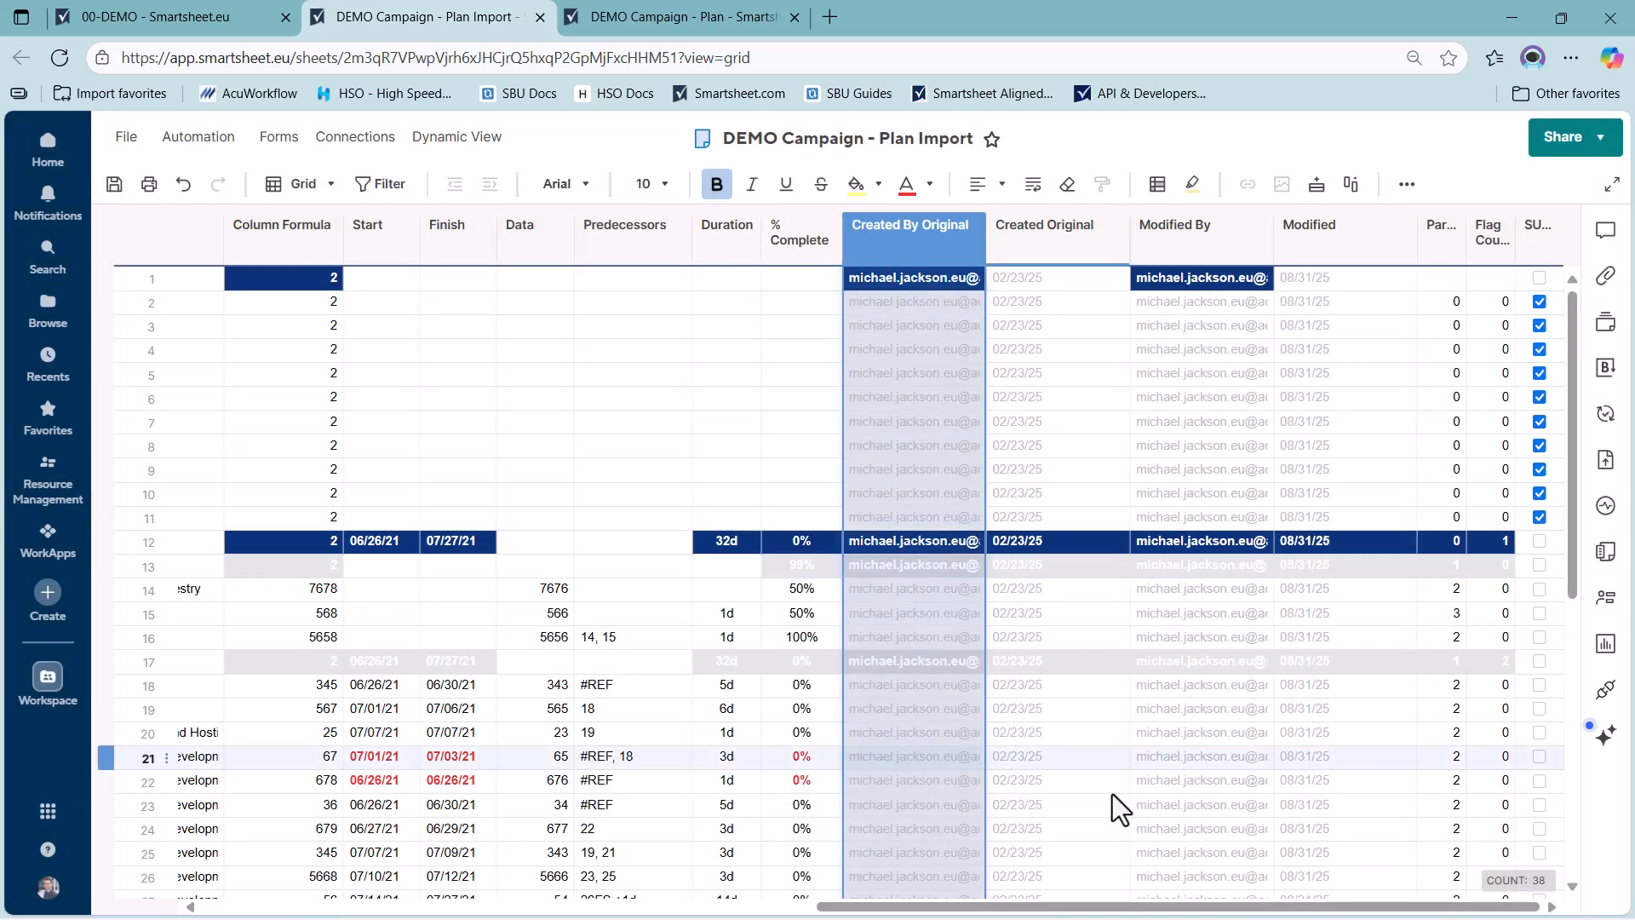
Step: Check the imported sheet's Sheet Summary for any summary fields, closing it without adding a field
{"action": "left_click_drag", "start_coordinate": [1090, 908], "coordinate": [475, 385]}
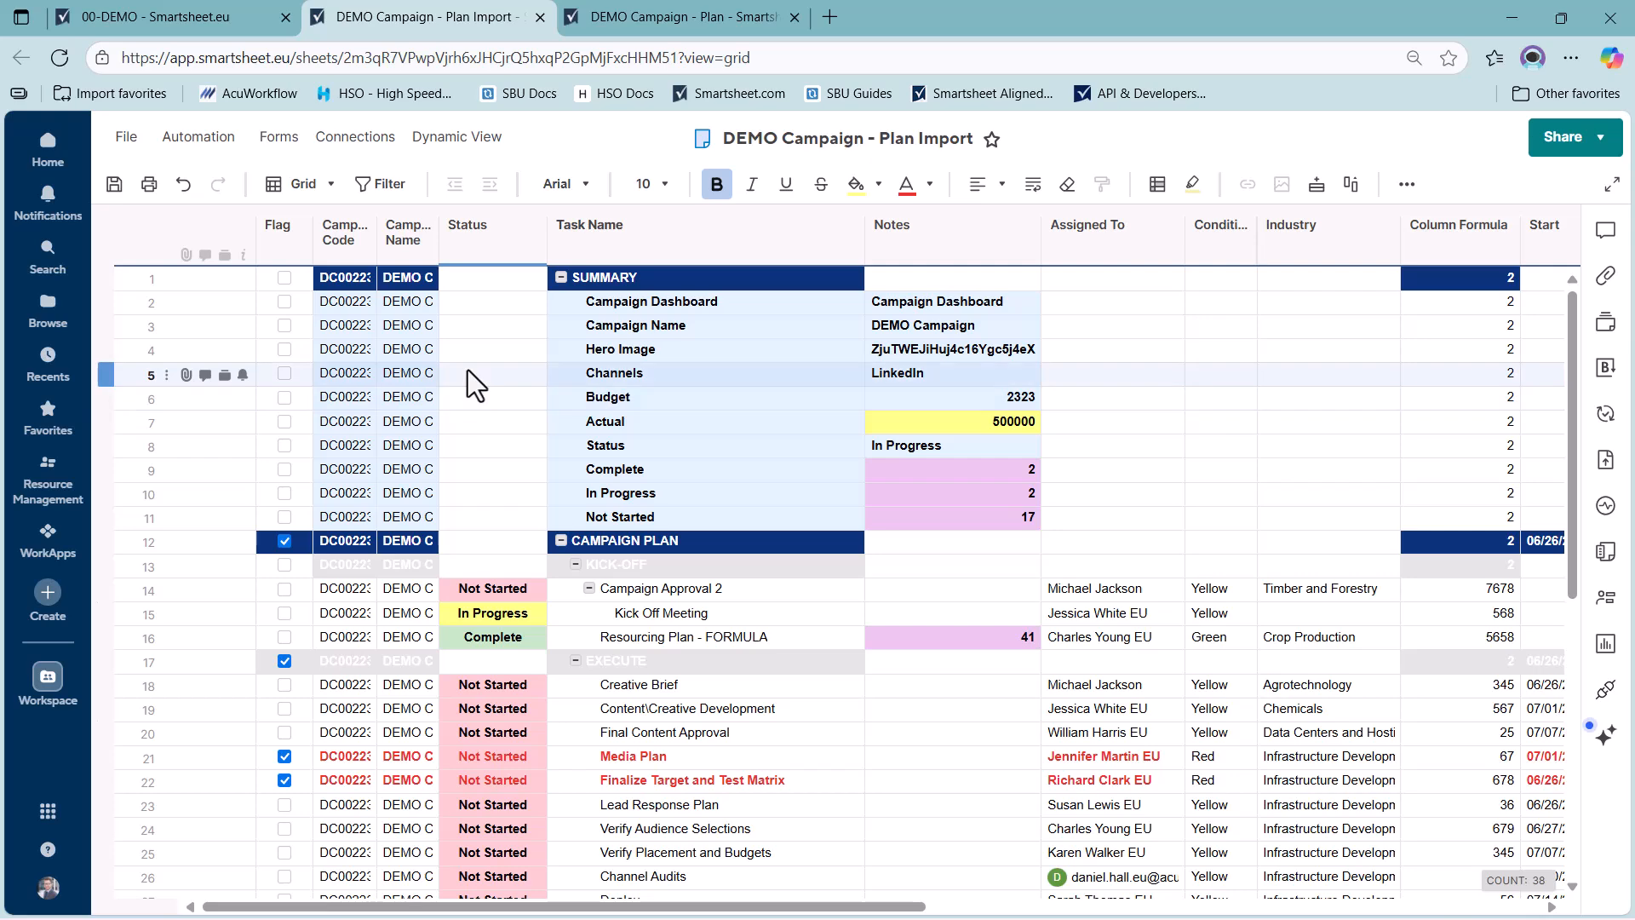
{"action": "left_click", "coordinate": [1606, 553]}
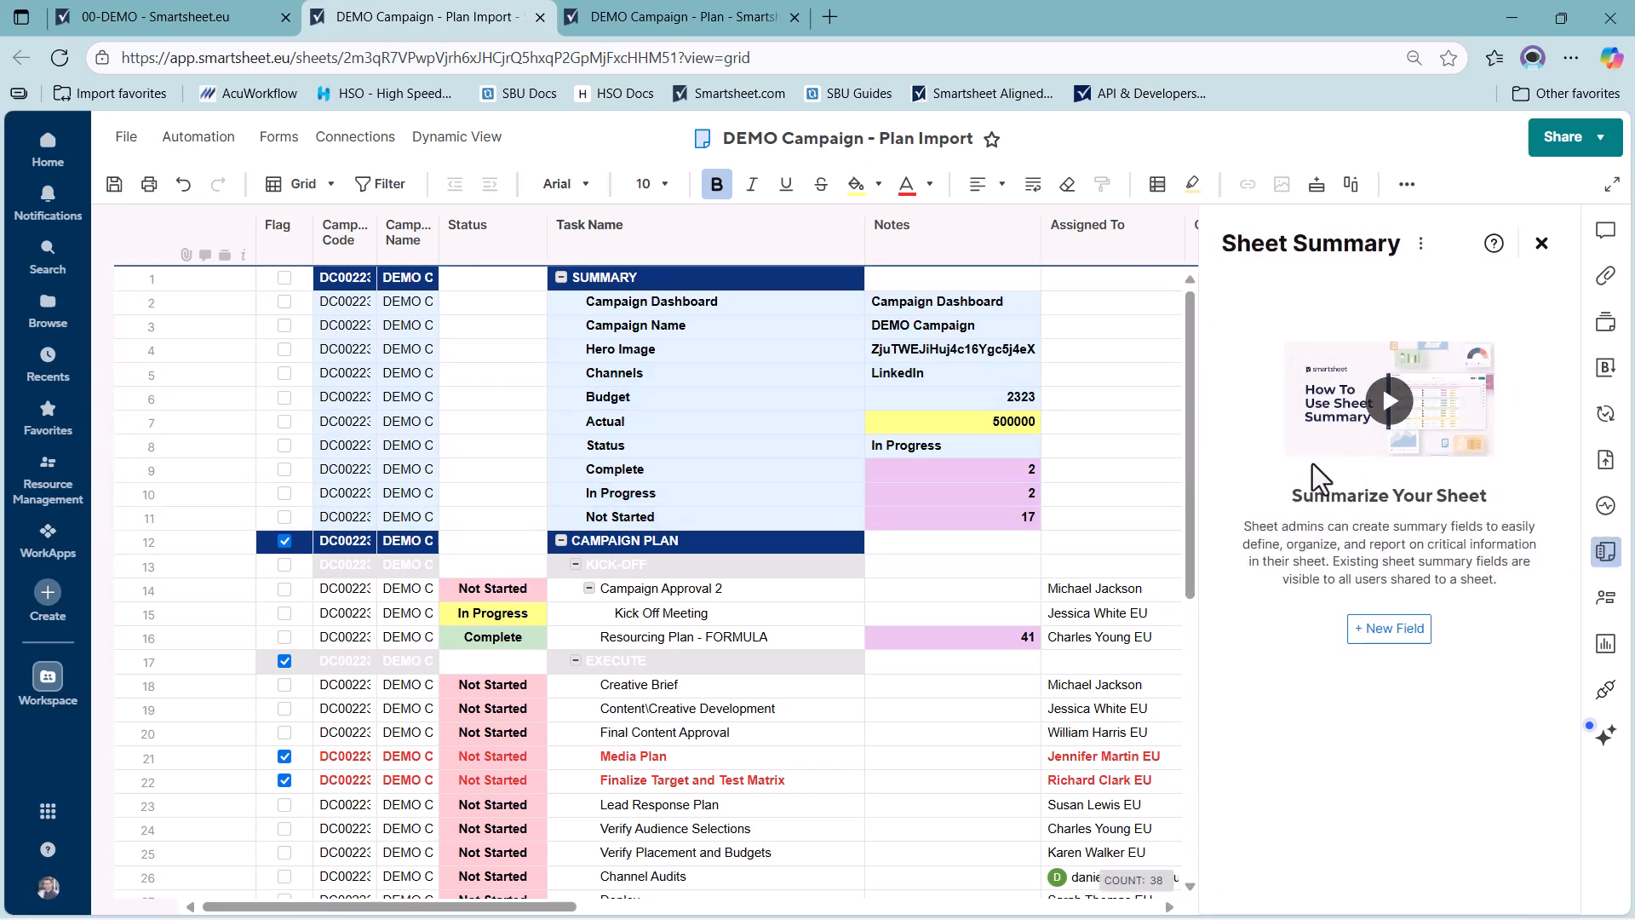
{"action": "left_click", "coordinate": [1606, 554]}
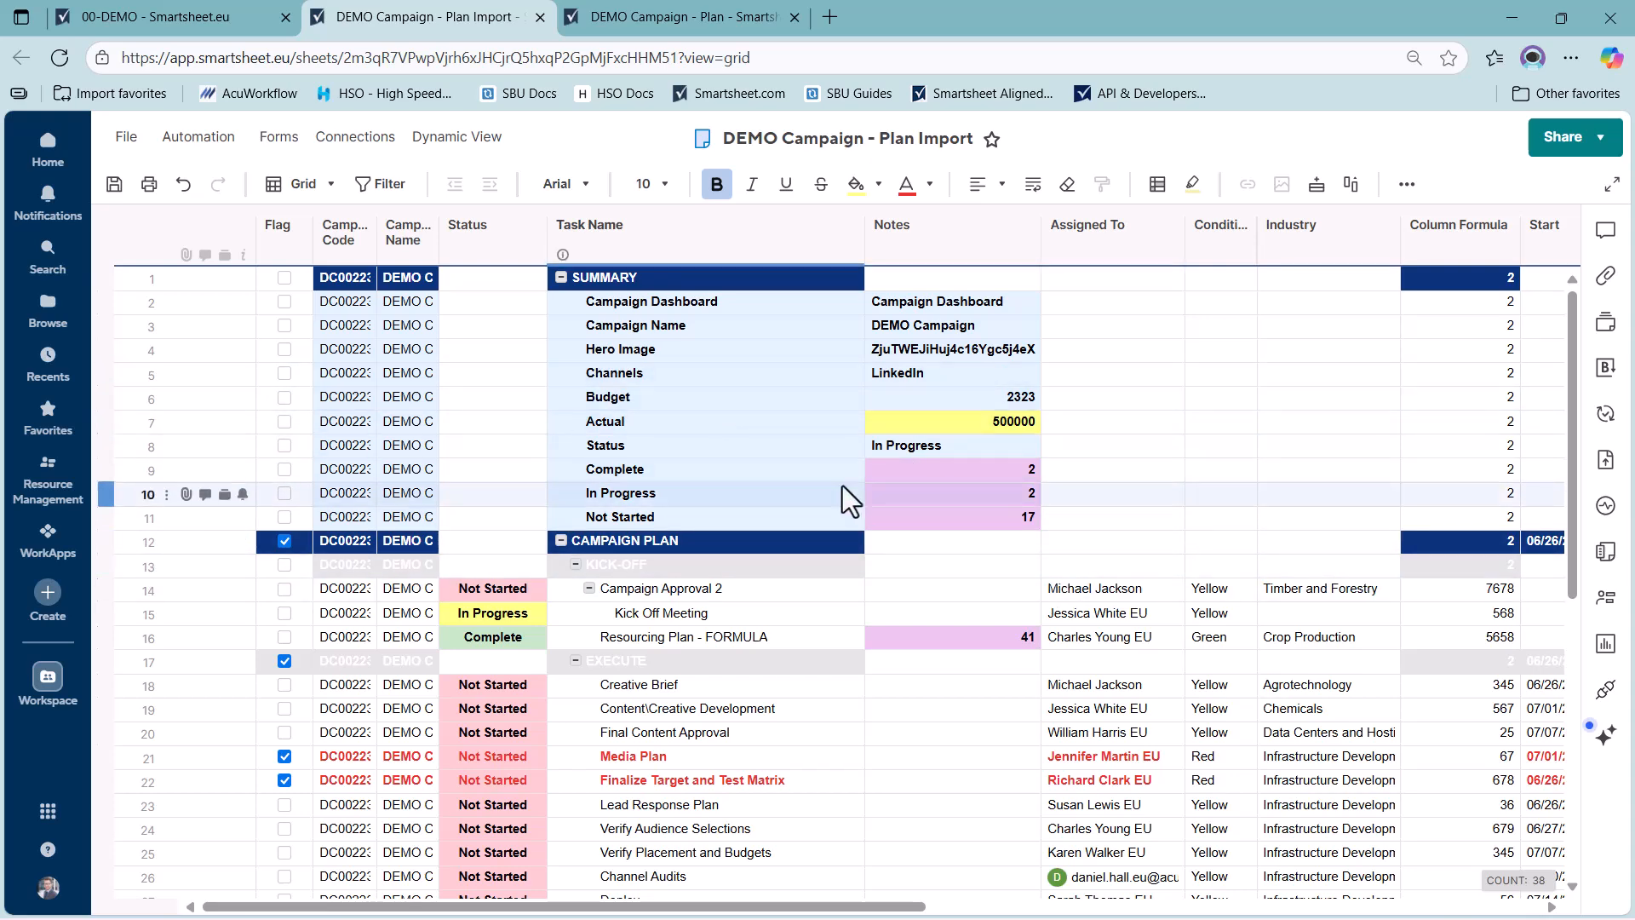
Step: Switch to the original DEMO Campaign - Plan sheet and view its task rows from the Flag column onward
{"action": "left_click", "coordinate": [625, 24]}
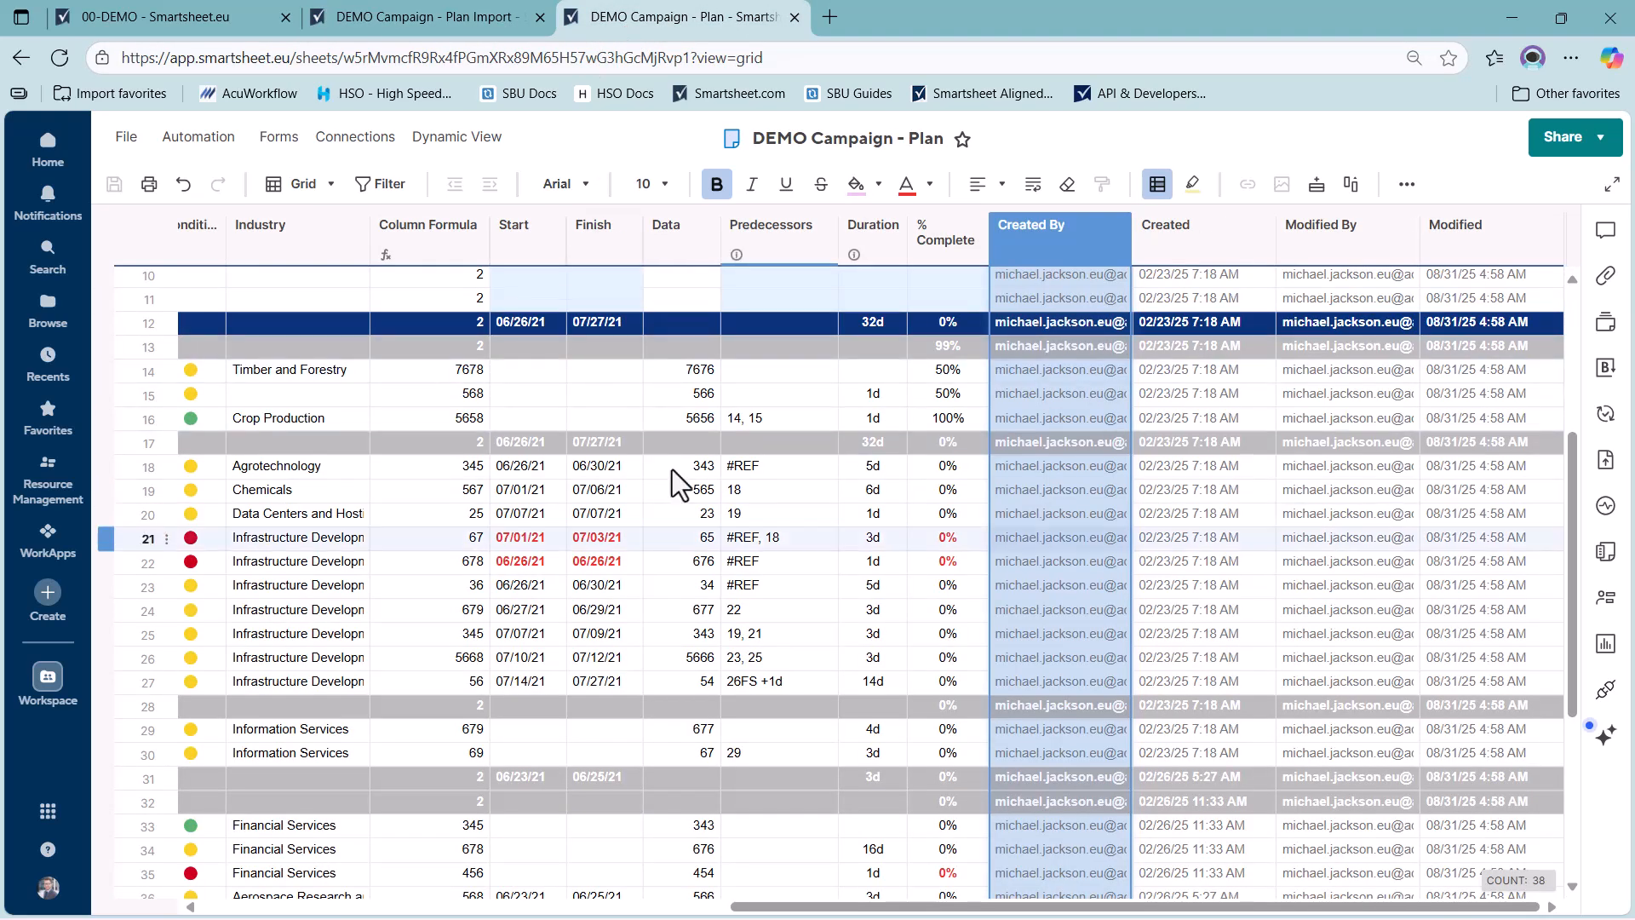
{"action": "left_click_drag", "start_coordinate": [800, 907], "coordinate": [247, 907]}
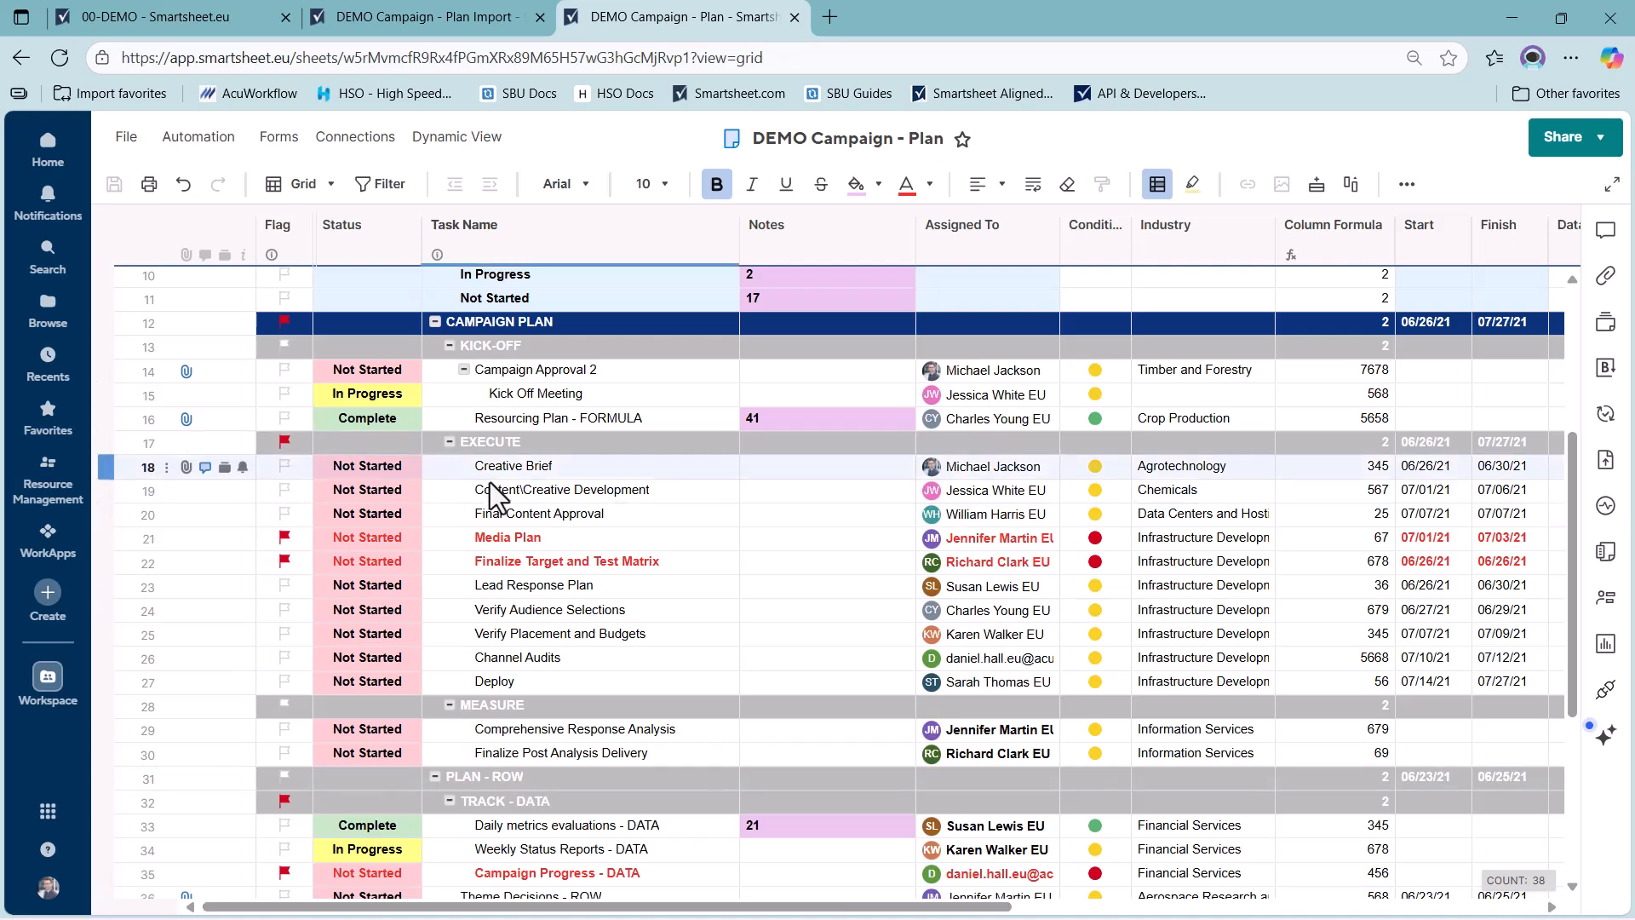